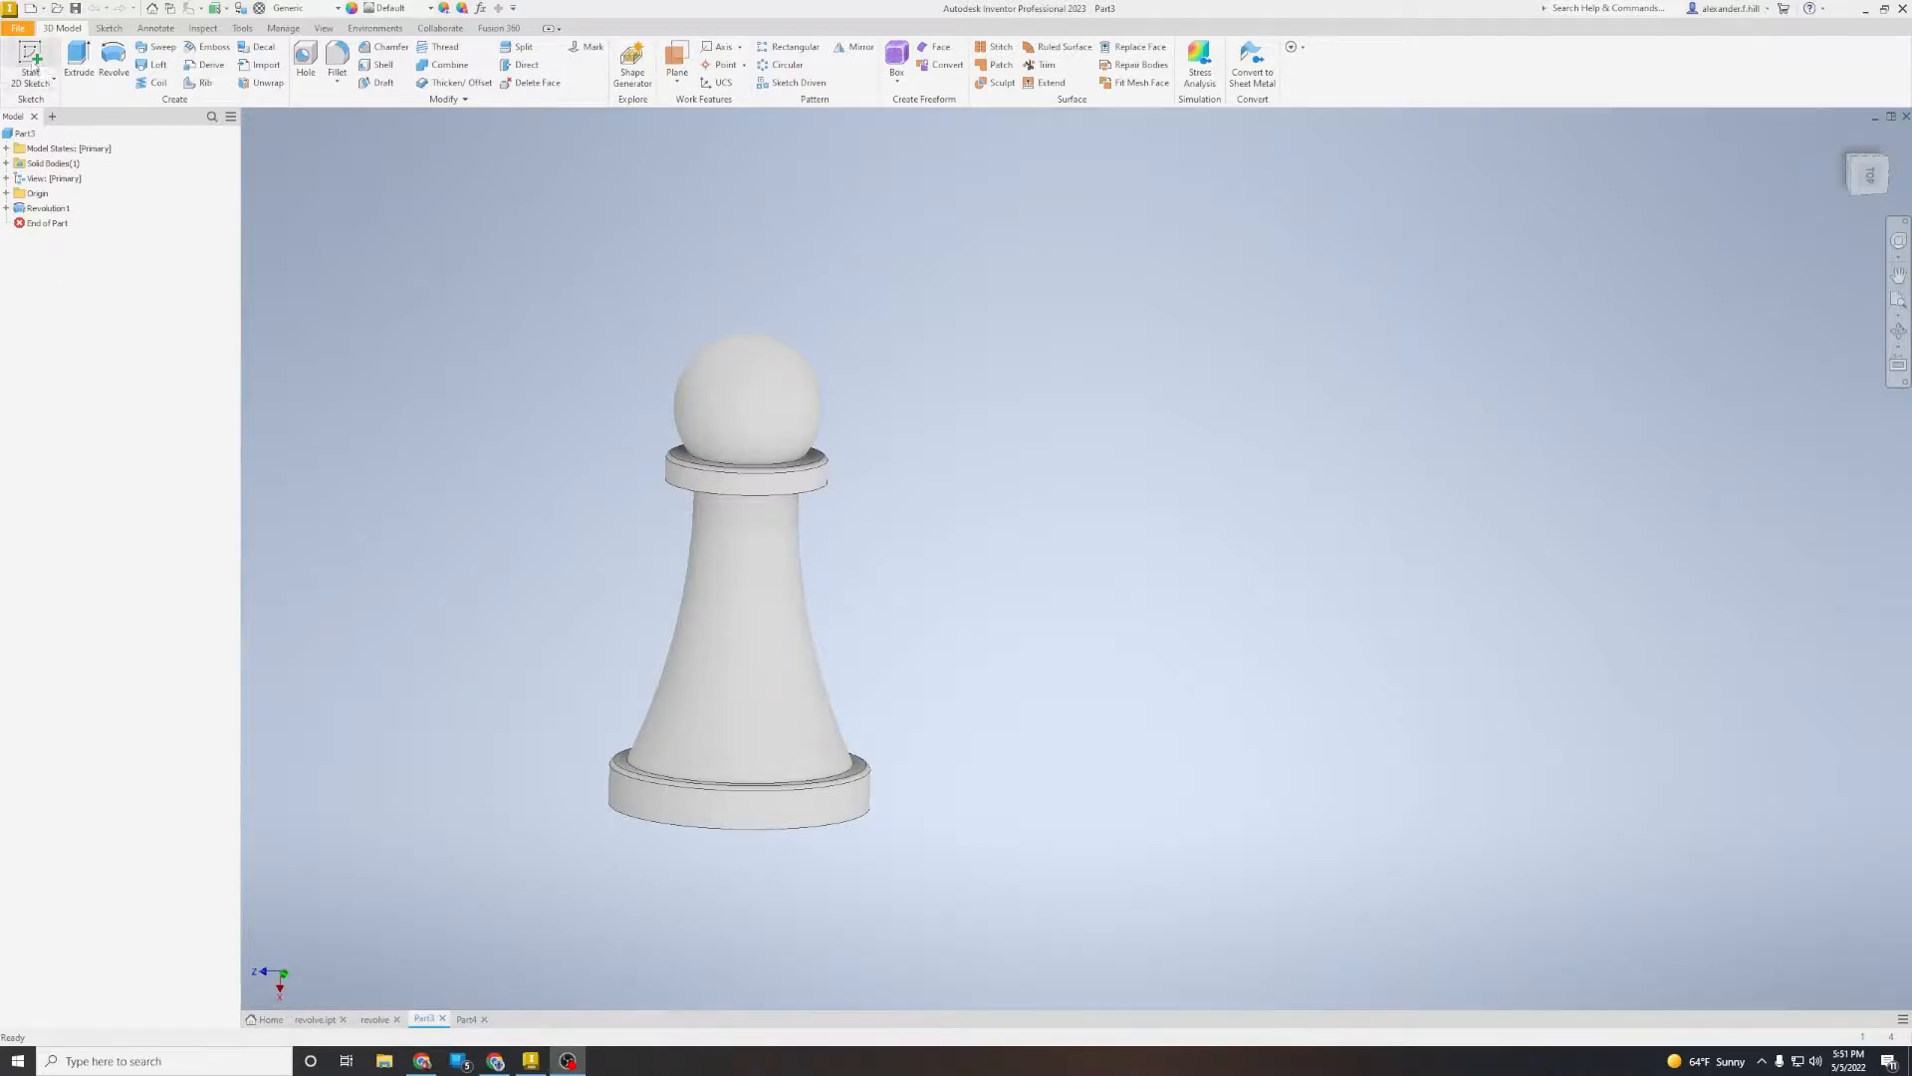
Step: Create a new part file from the Standard.ipt template
click(18, 28)
click(30, 86)
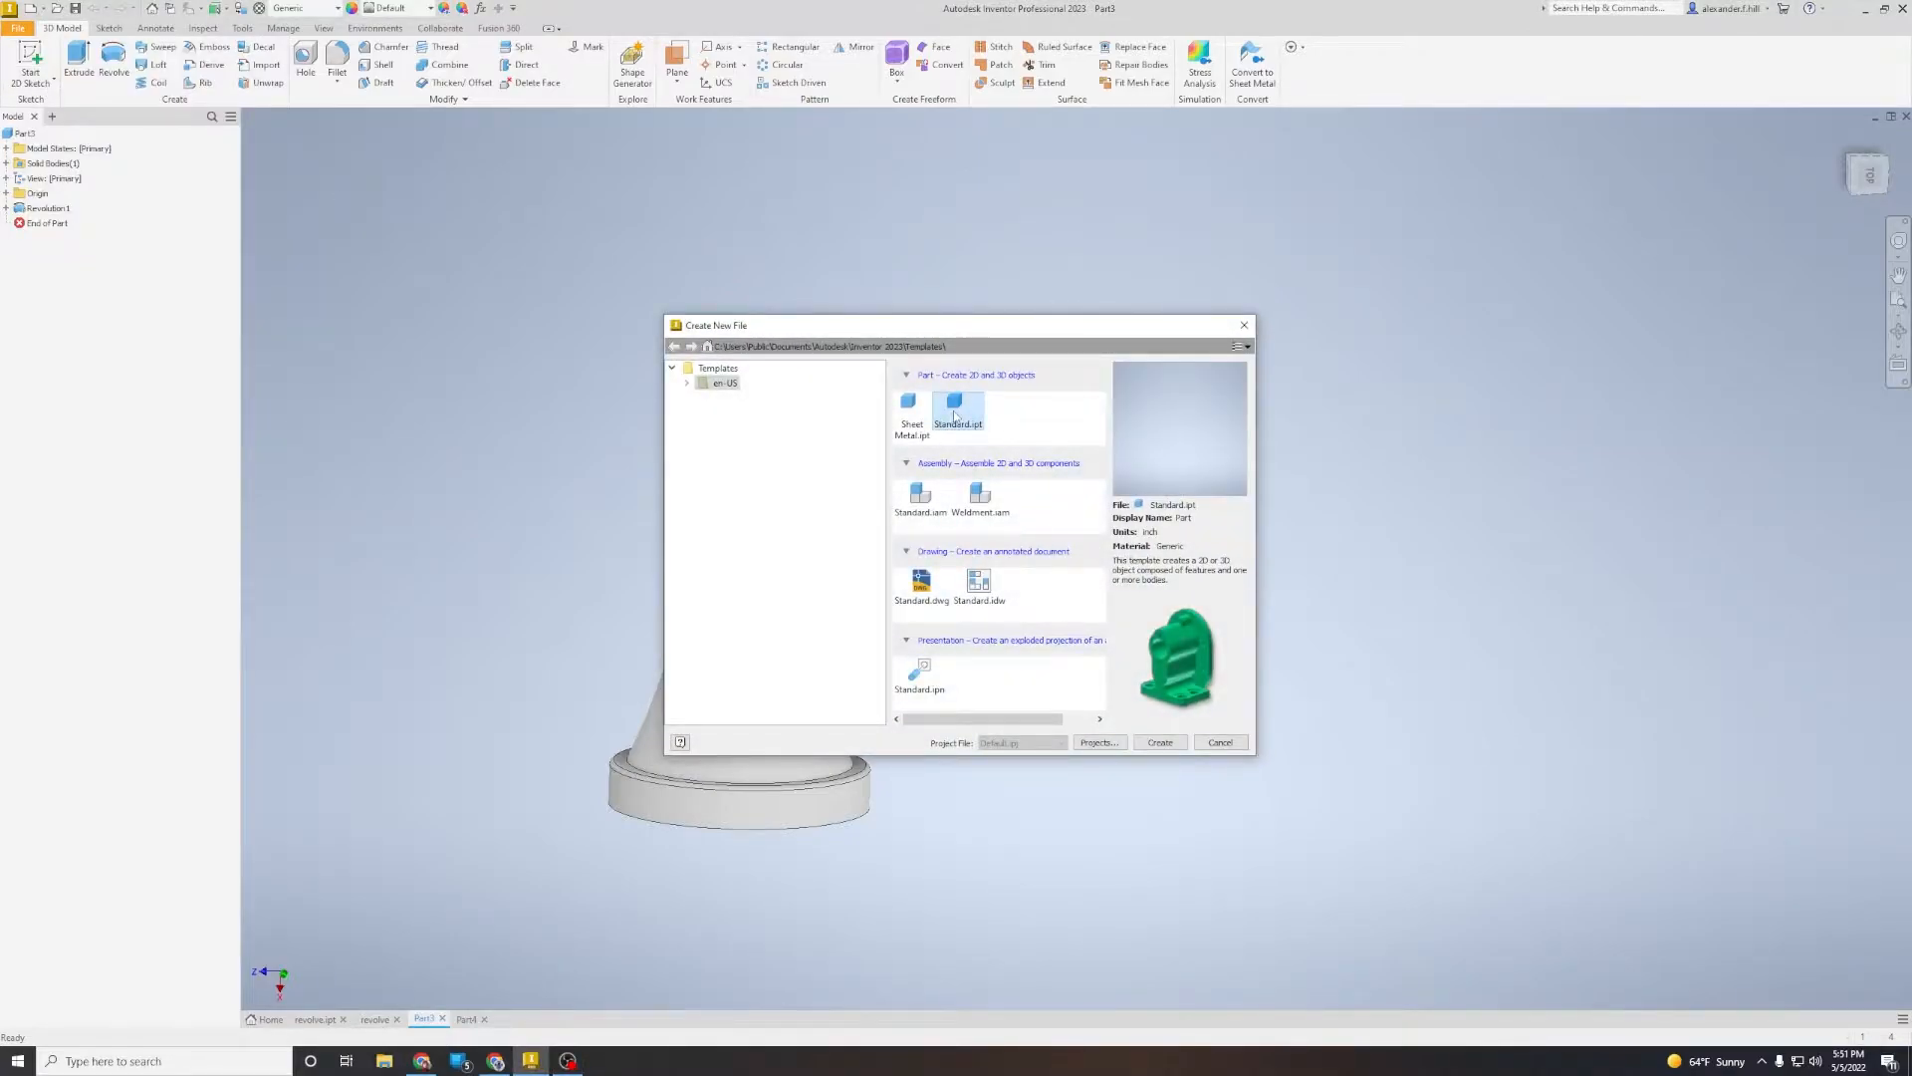
click(1161, 743)
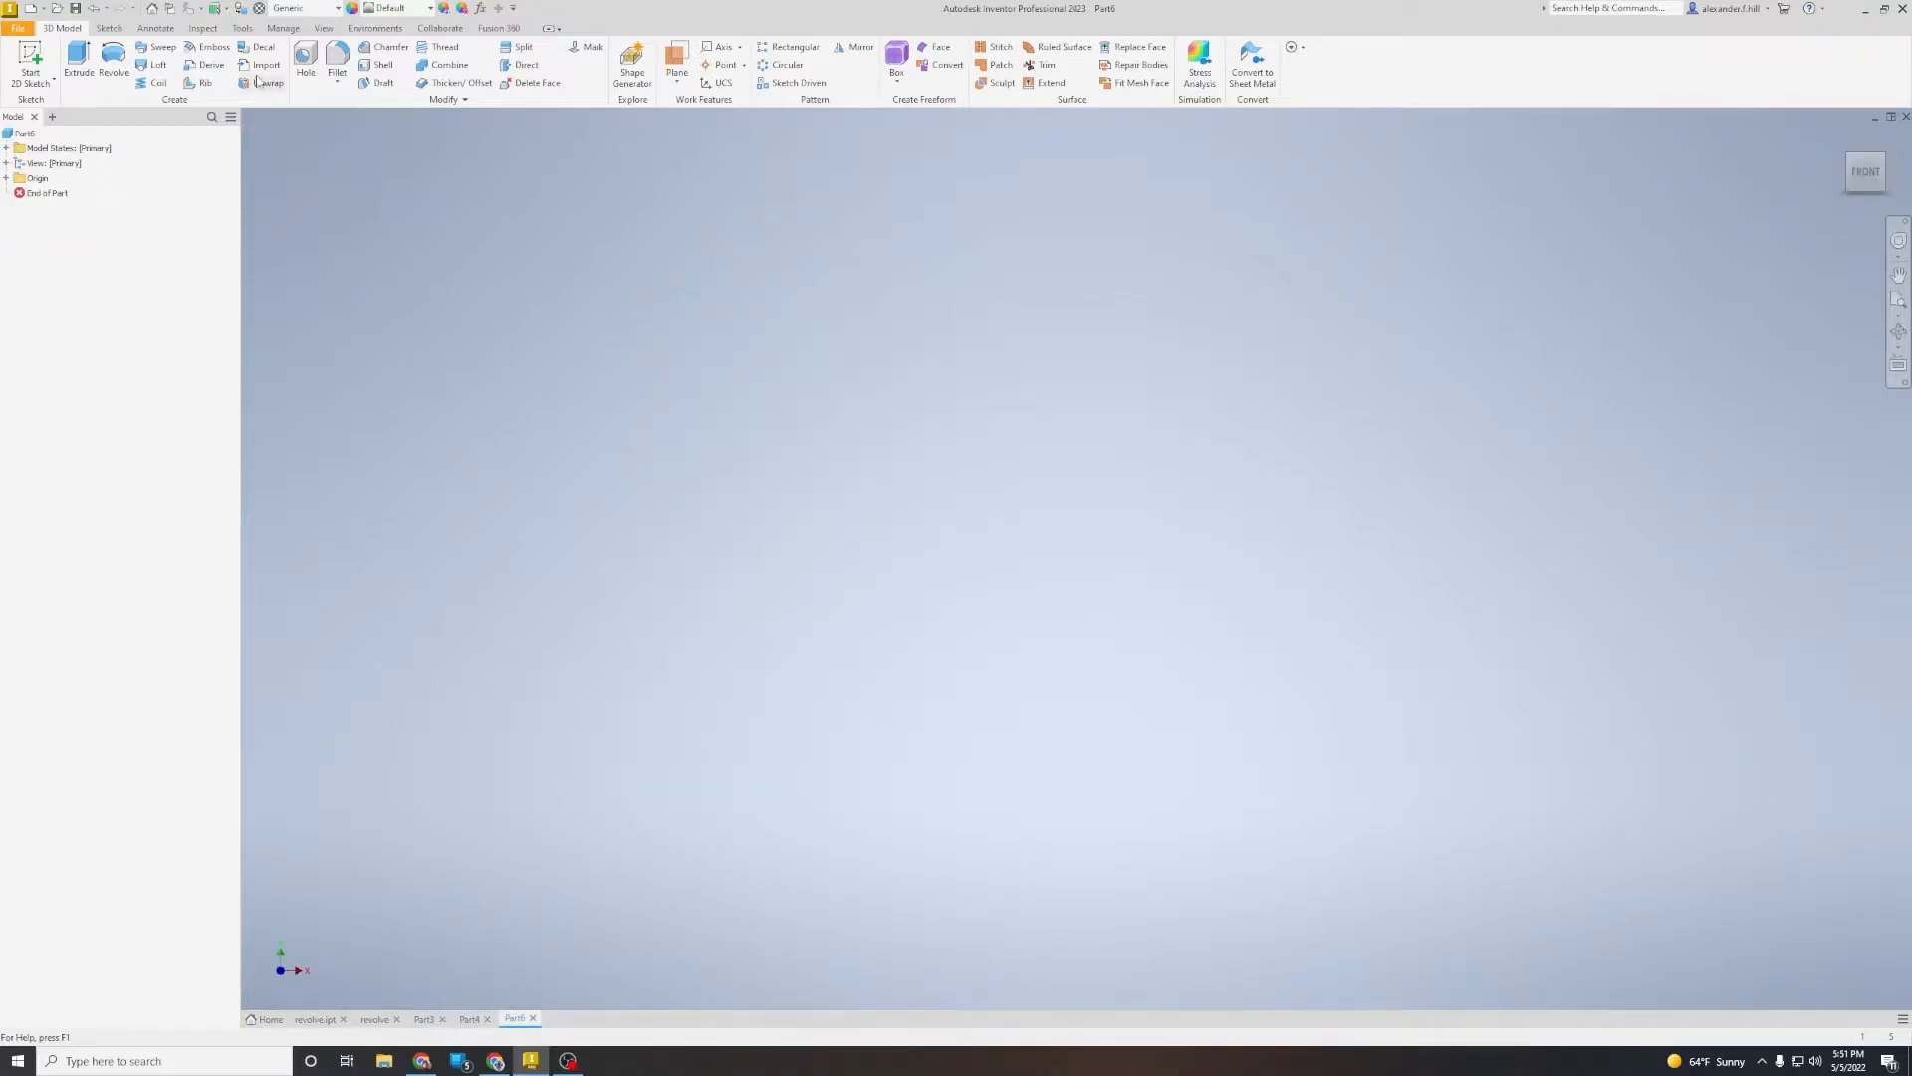
Step: Set the part document's length unit to millimeter and apply the document settings
click(242, 28)
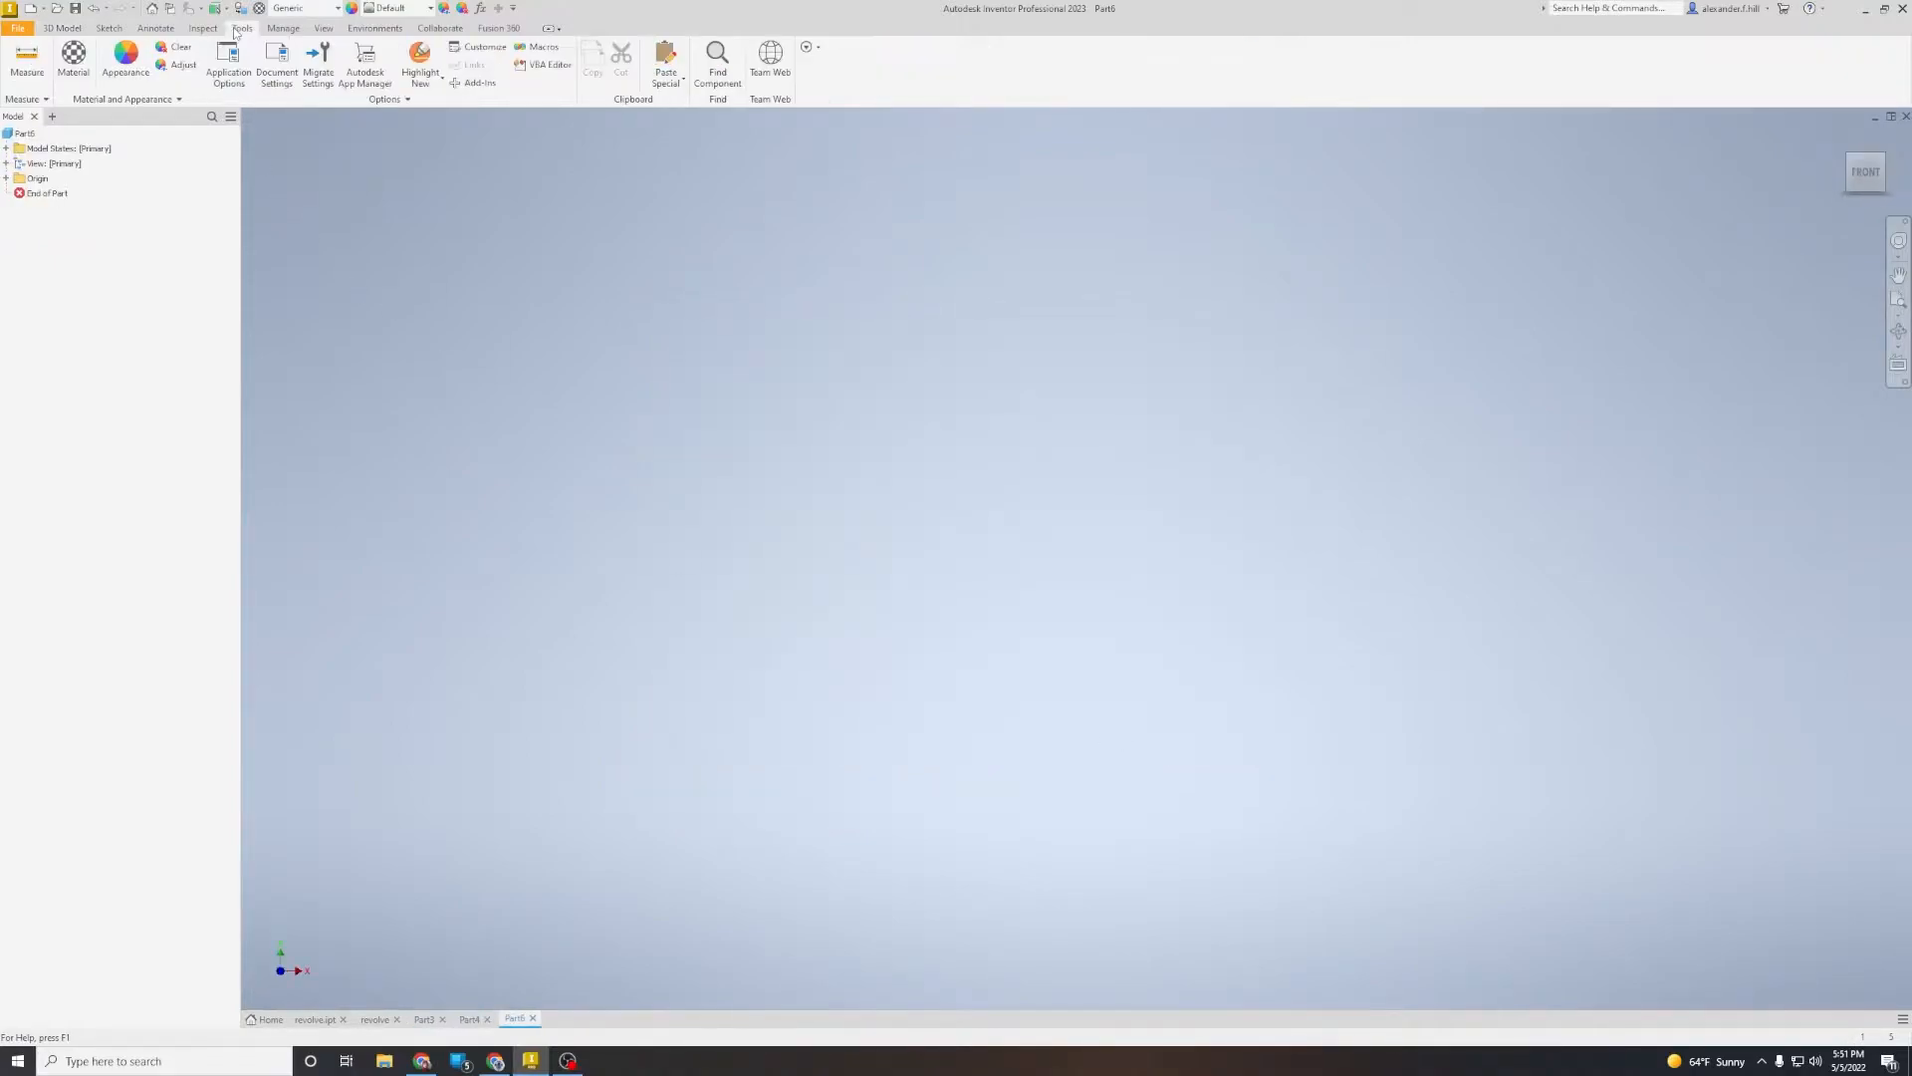
click(276, 62)
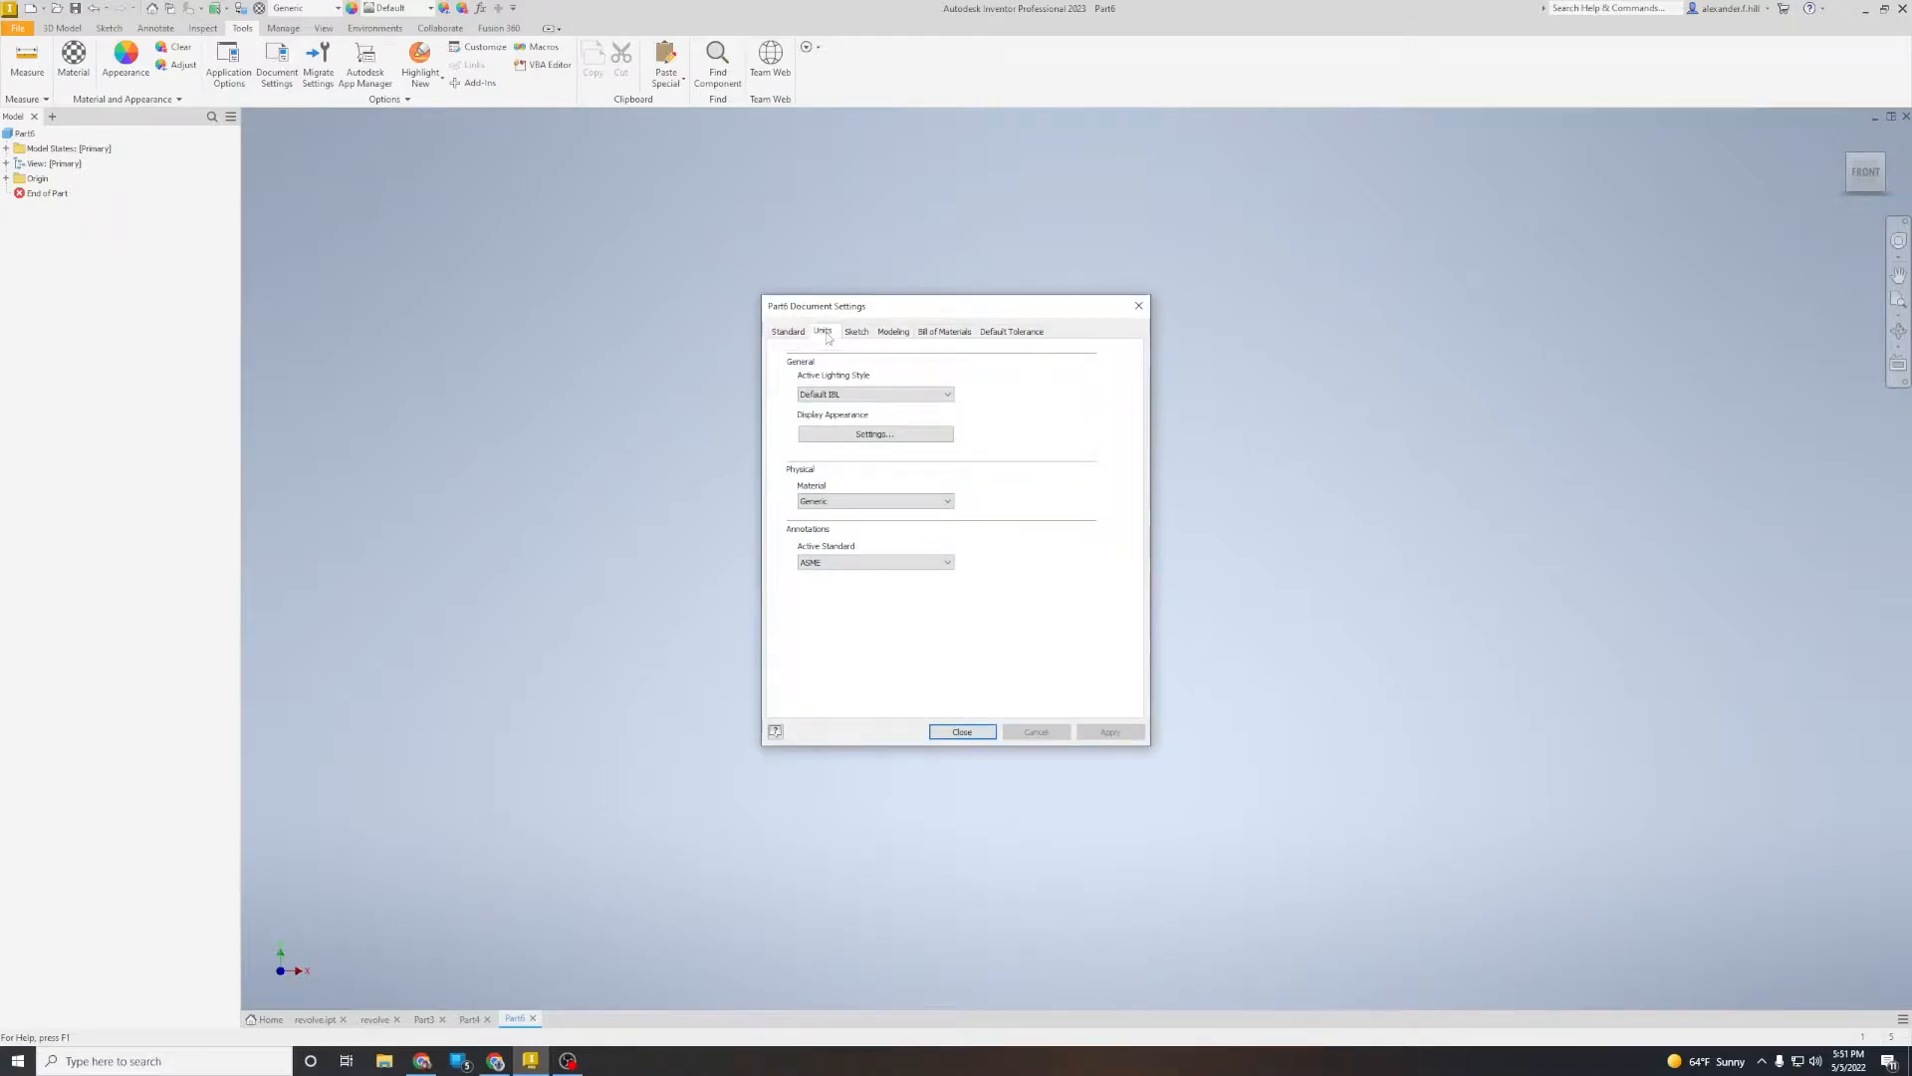
click(825, 333)
click(844, 384)
click(829, 424)
click(1111, 732)
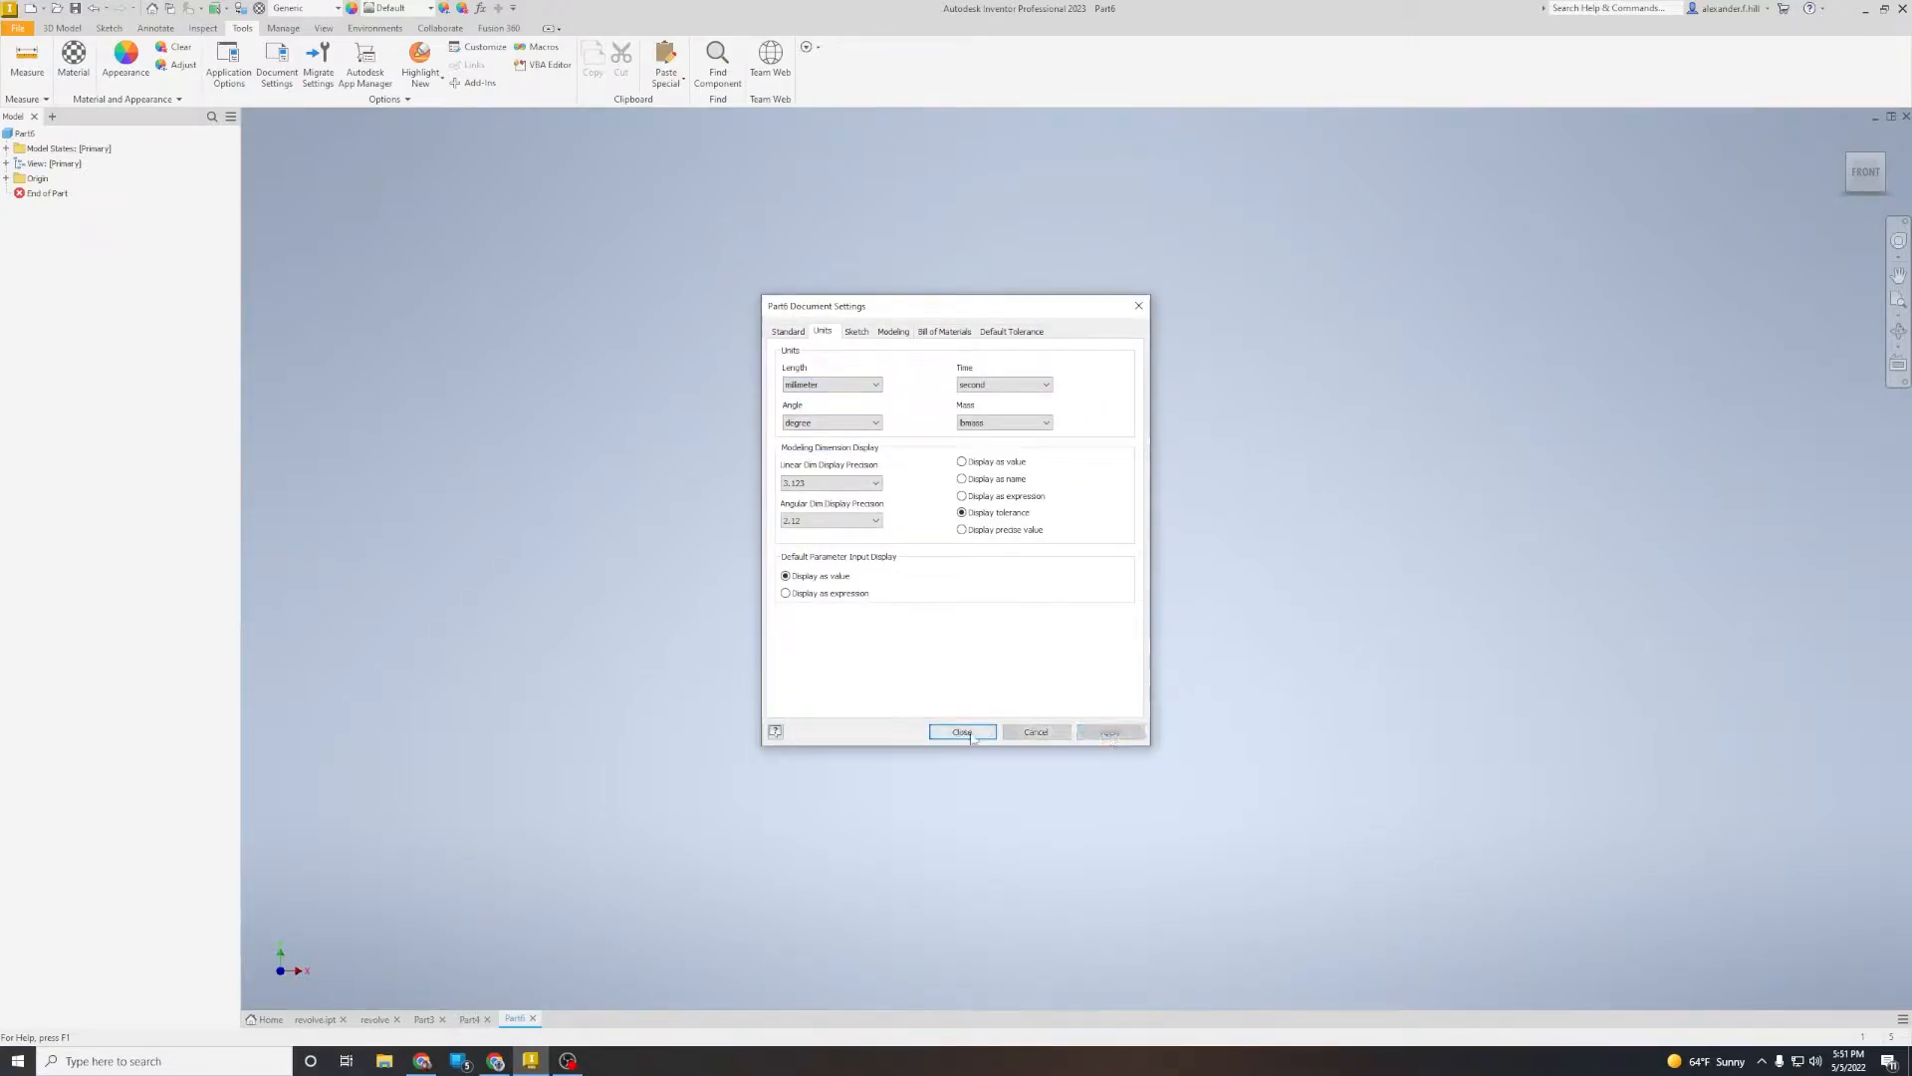
click(963, 731)
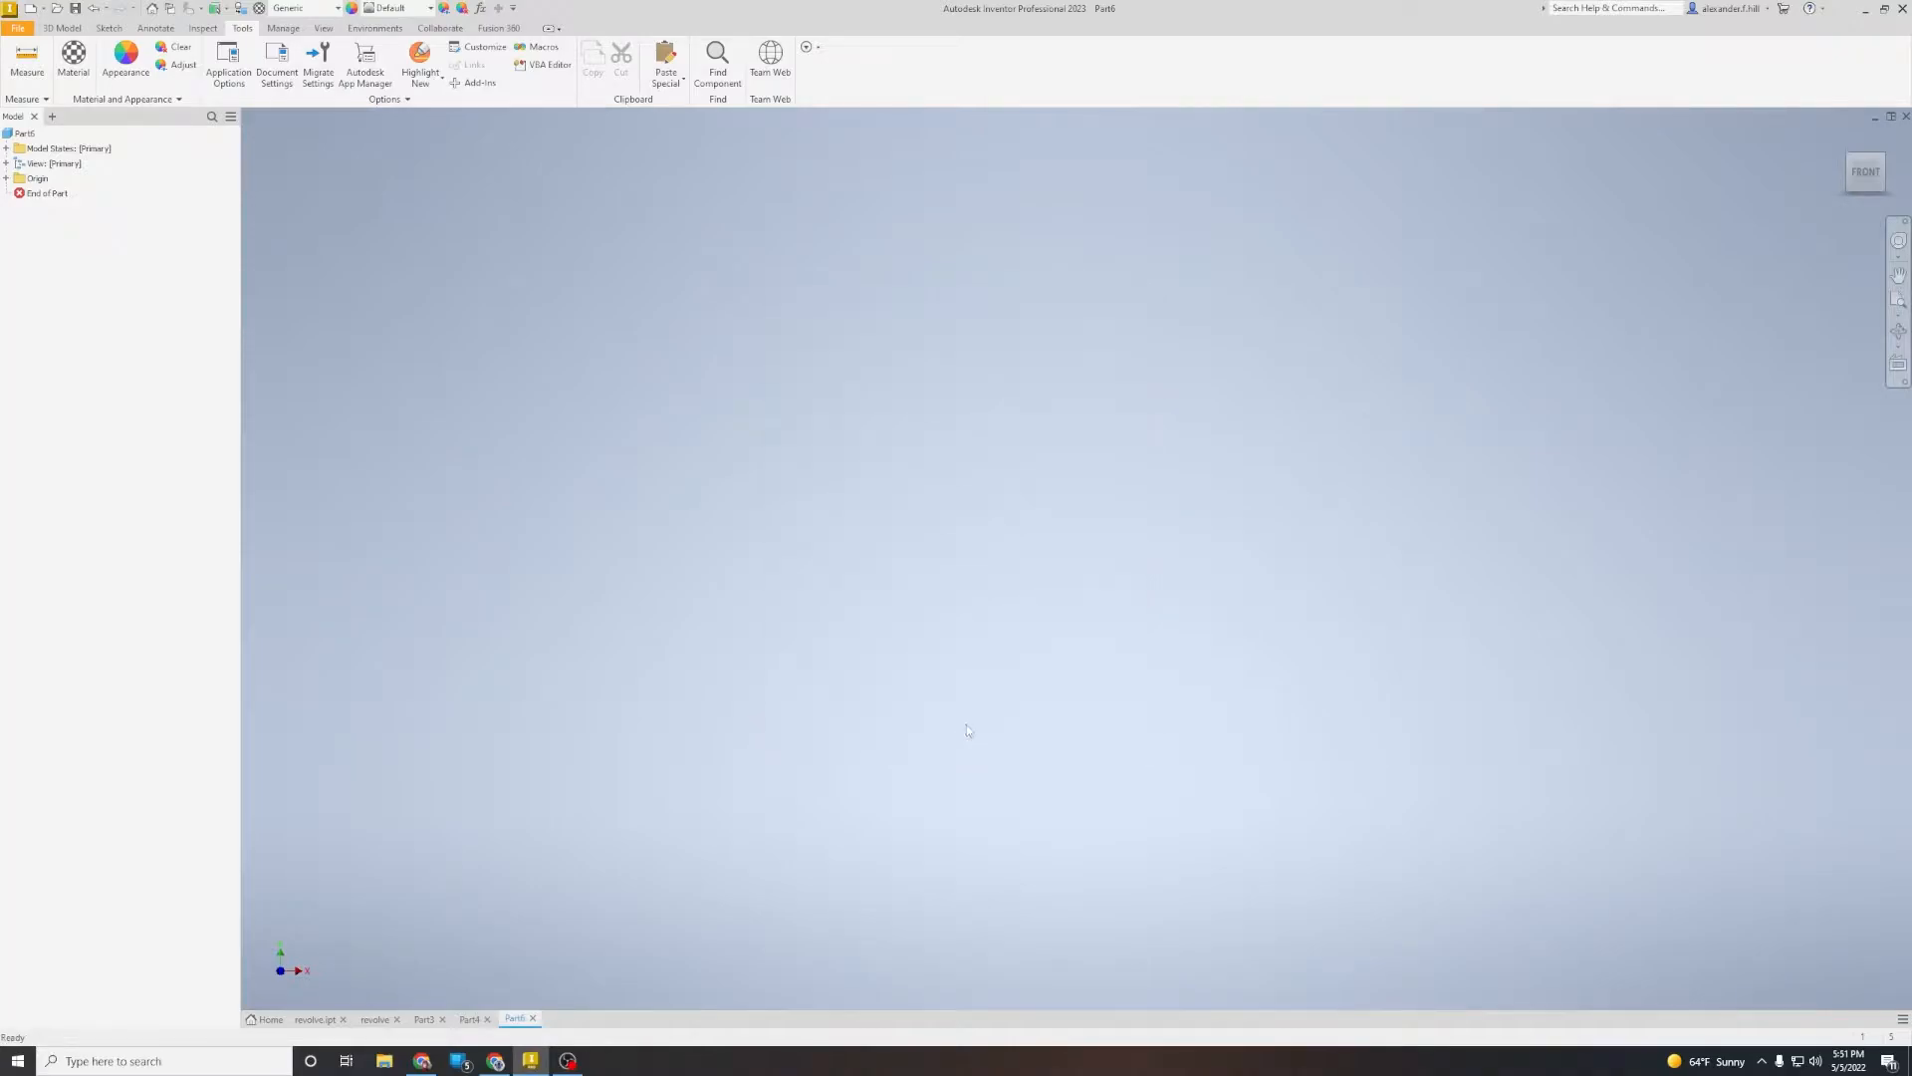
Step: Start a 2D sketch on the horizontal XZ origin plane
click(60, 28)
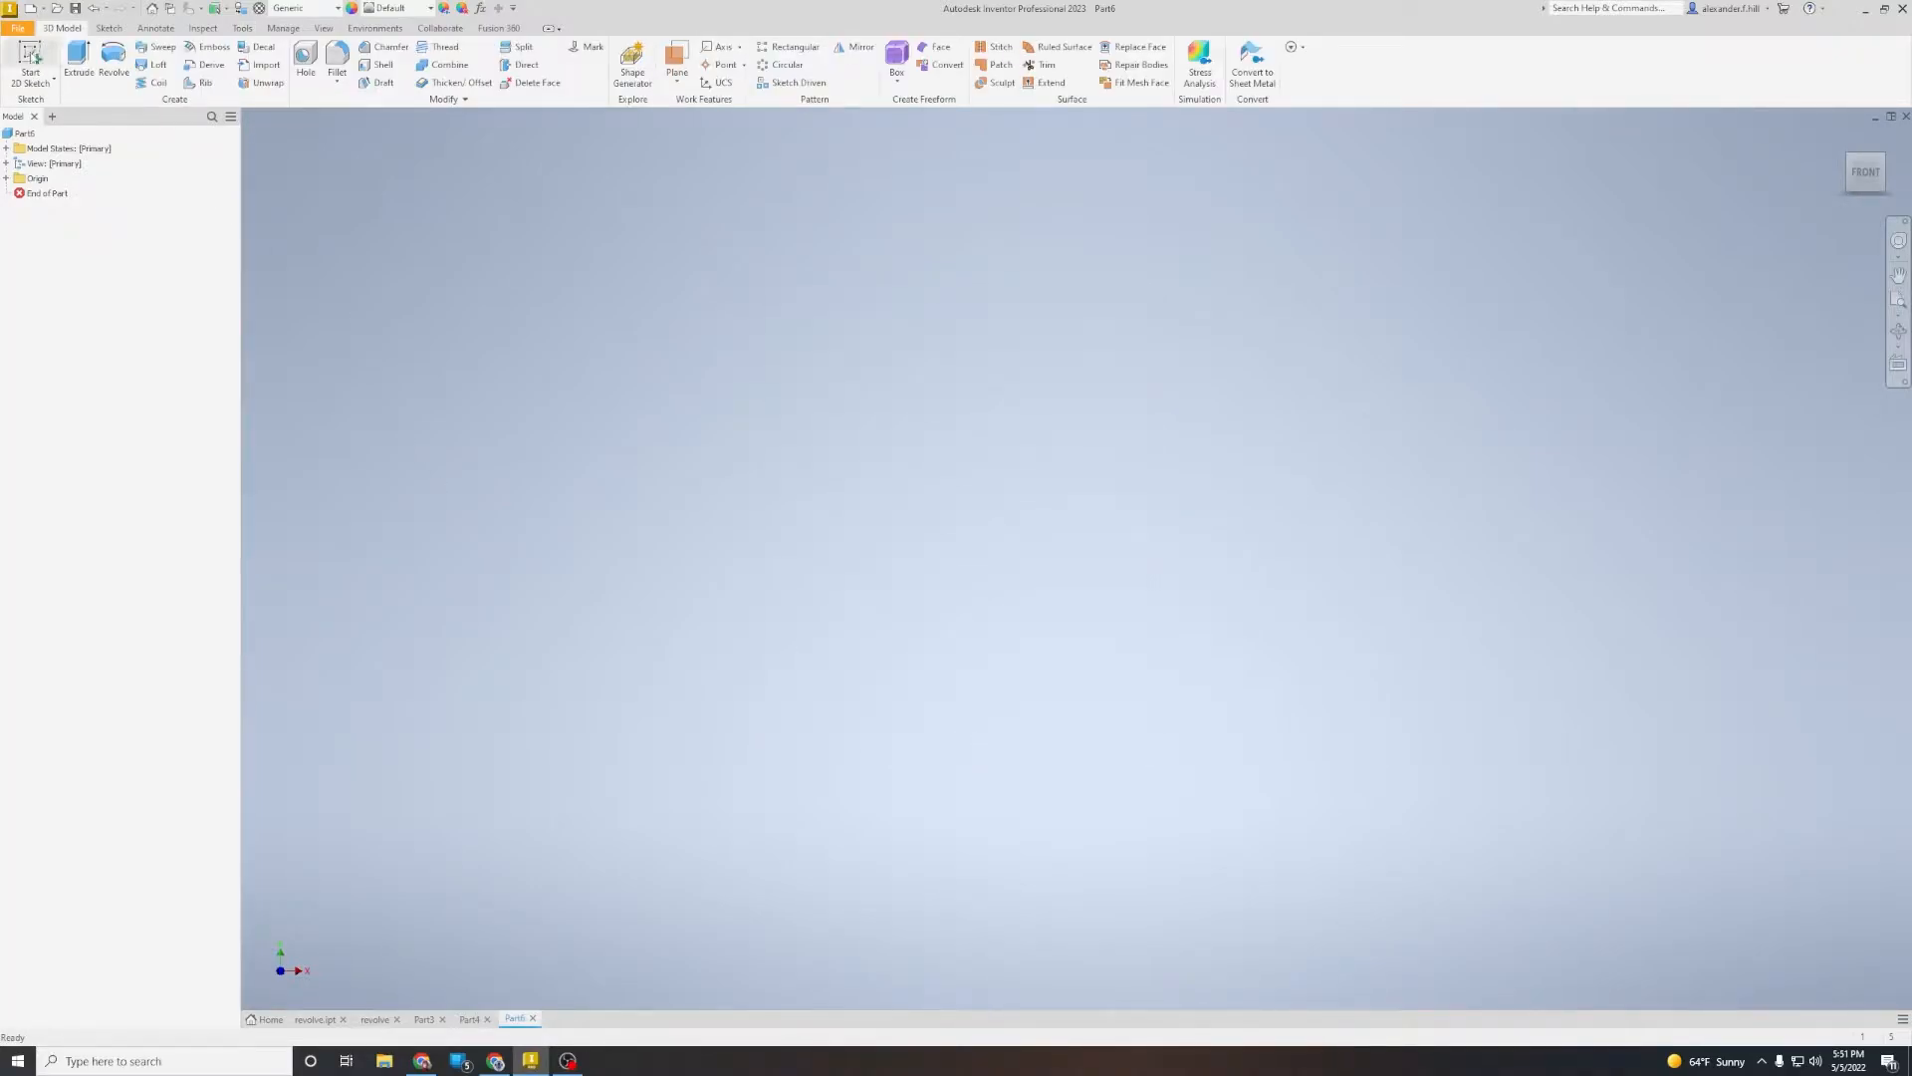
click(30, 58)
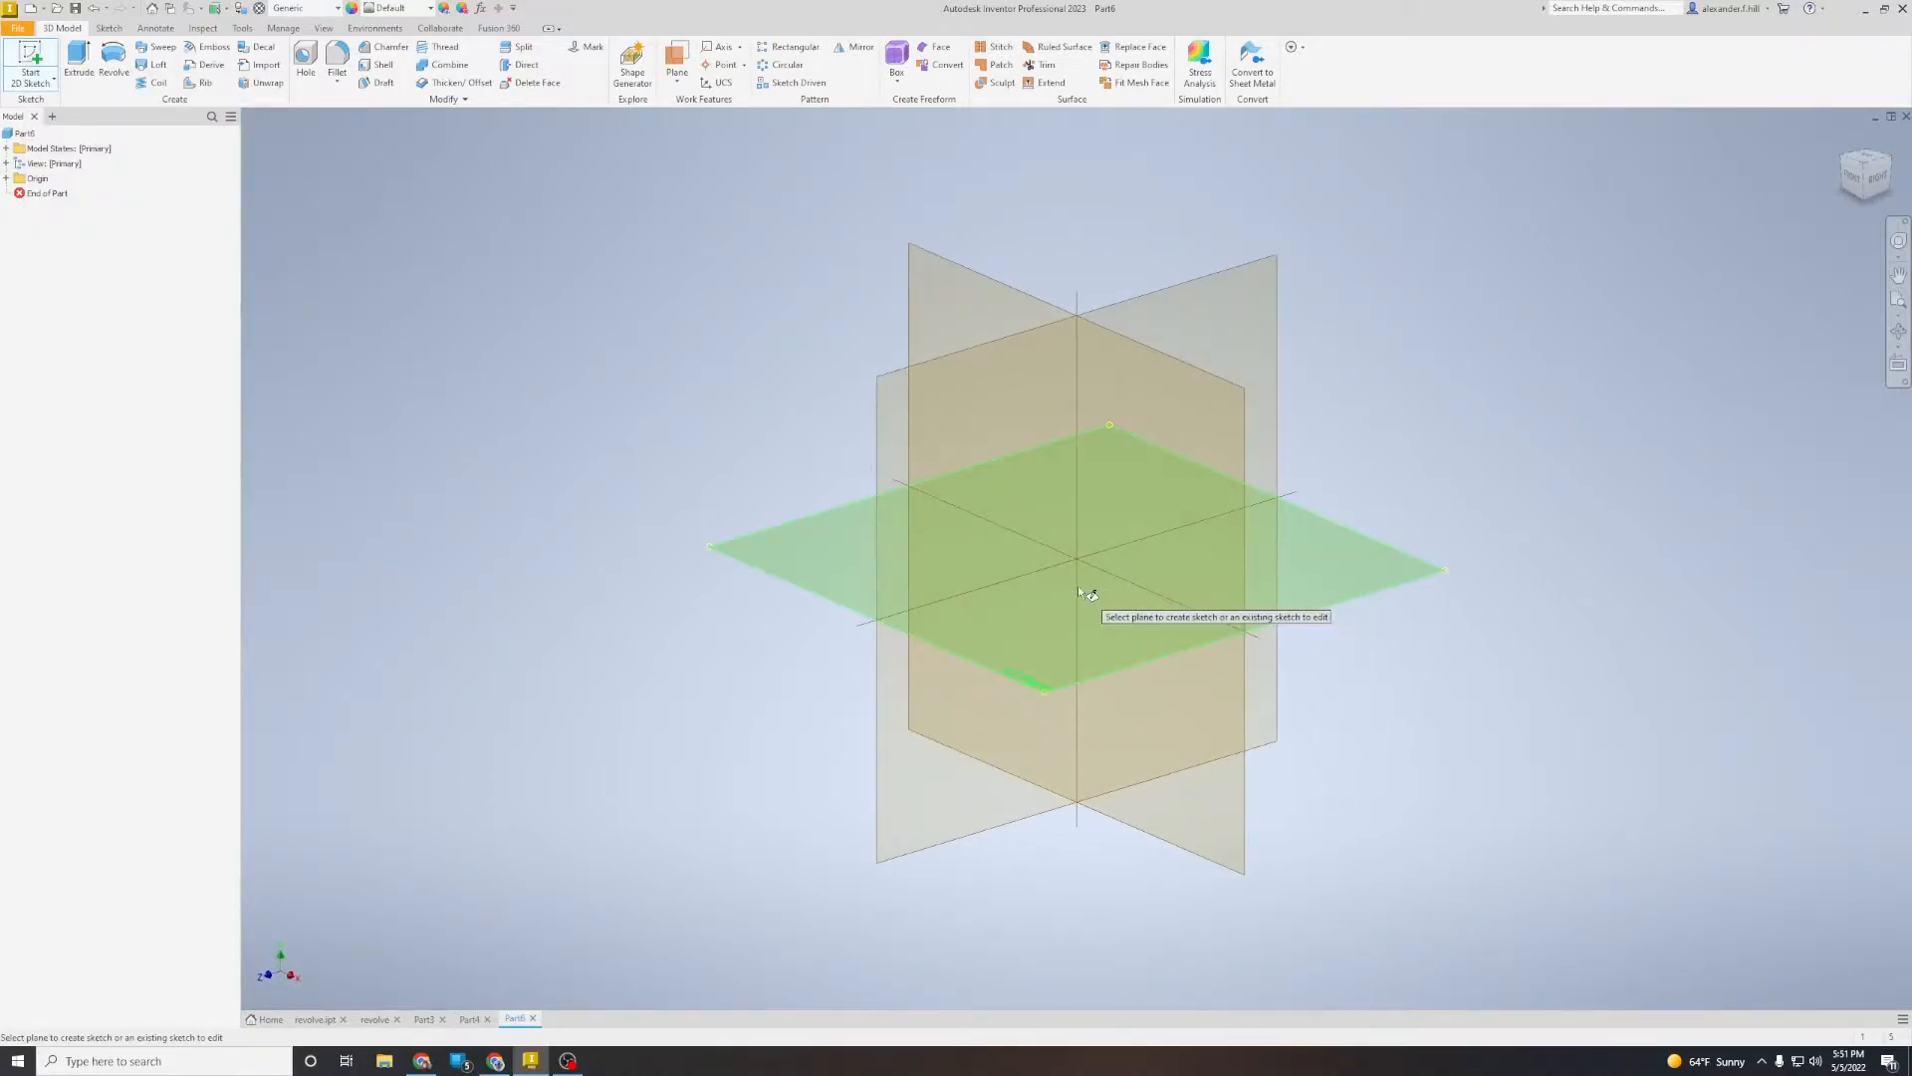
click(1078, 586)
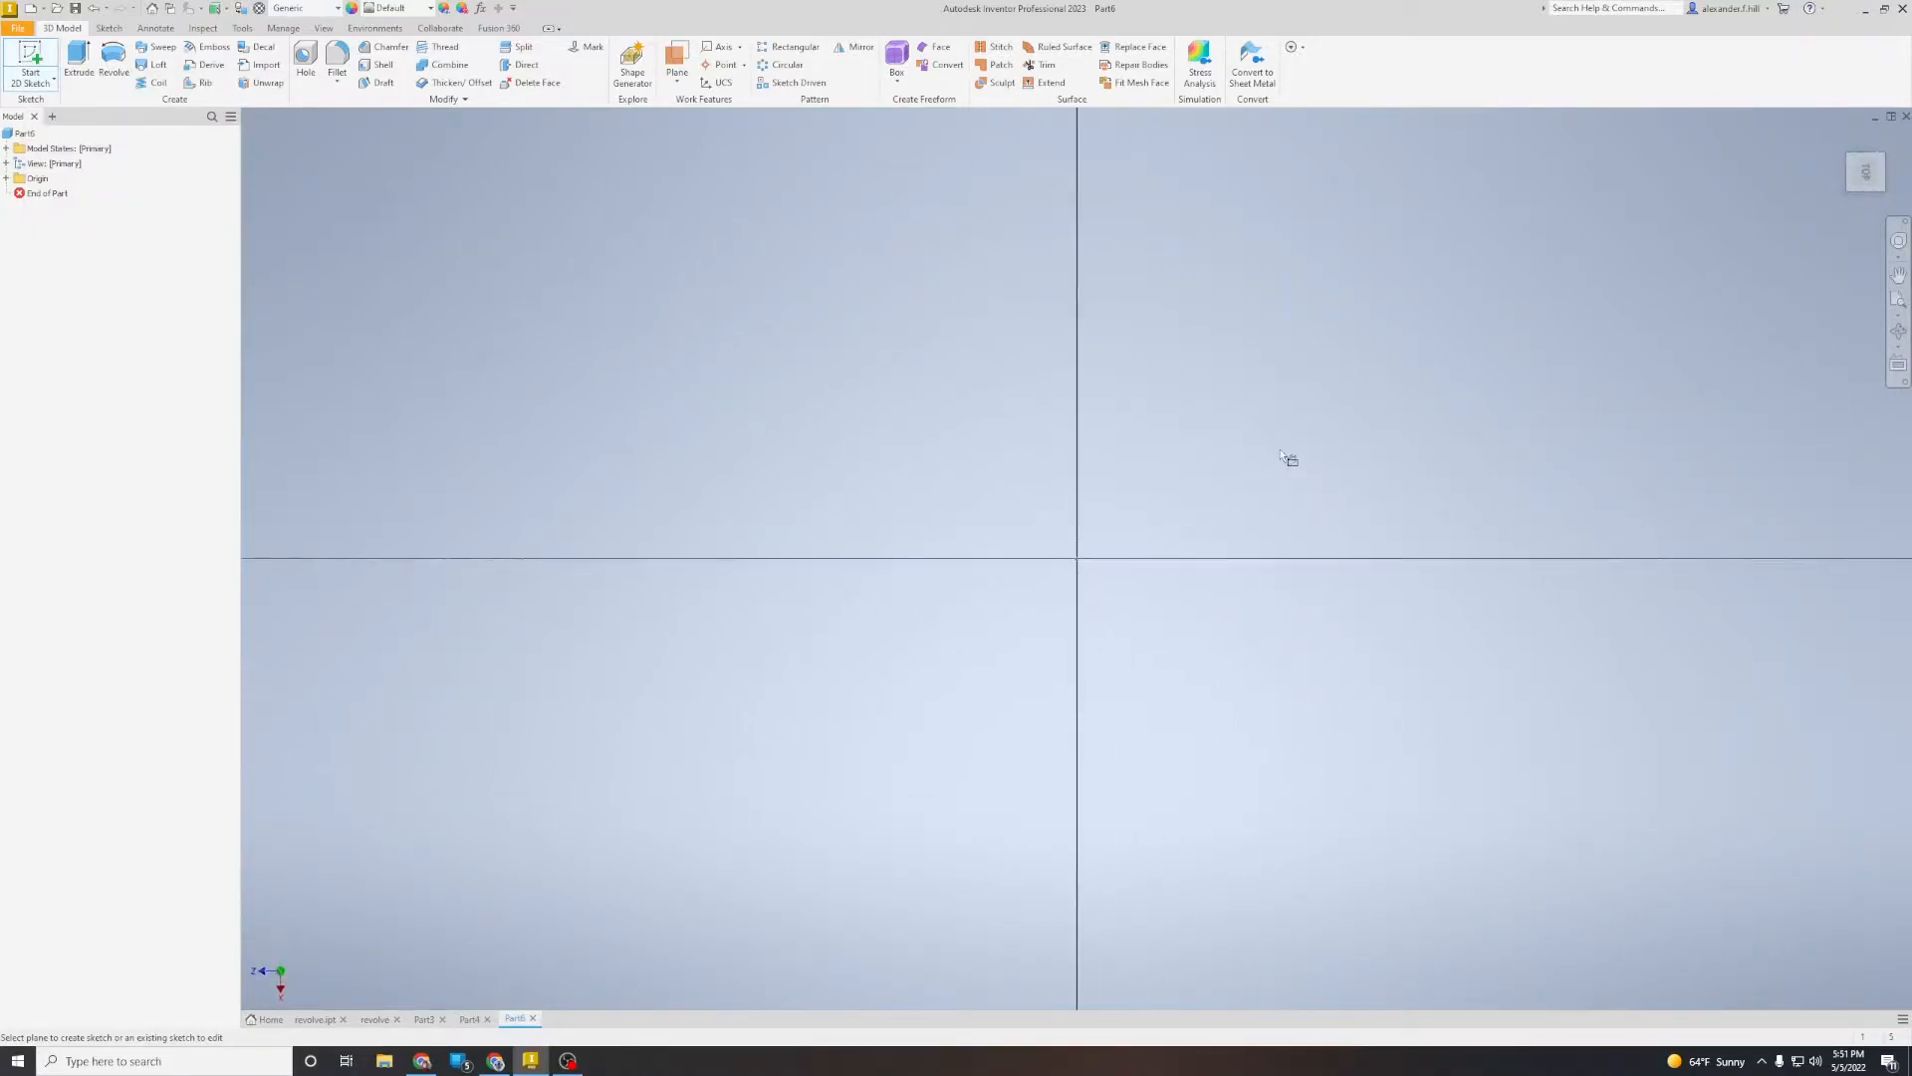
Step: Draw a 25 mm vertical line upward from the horizontal axis, a short distance beside the sketch origin
middle_drag(1249, 464, 948, 530)
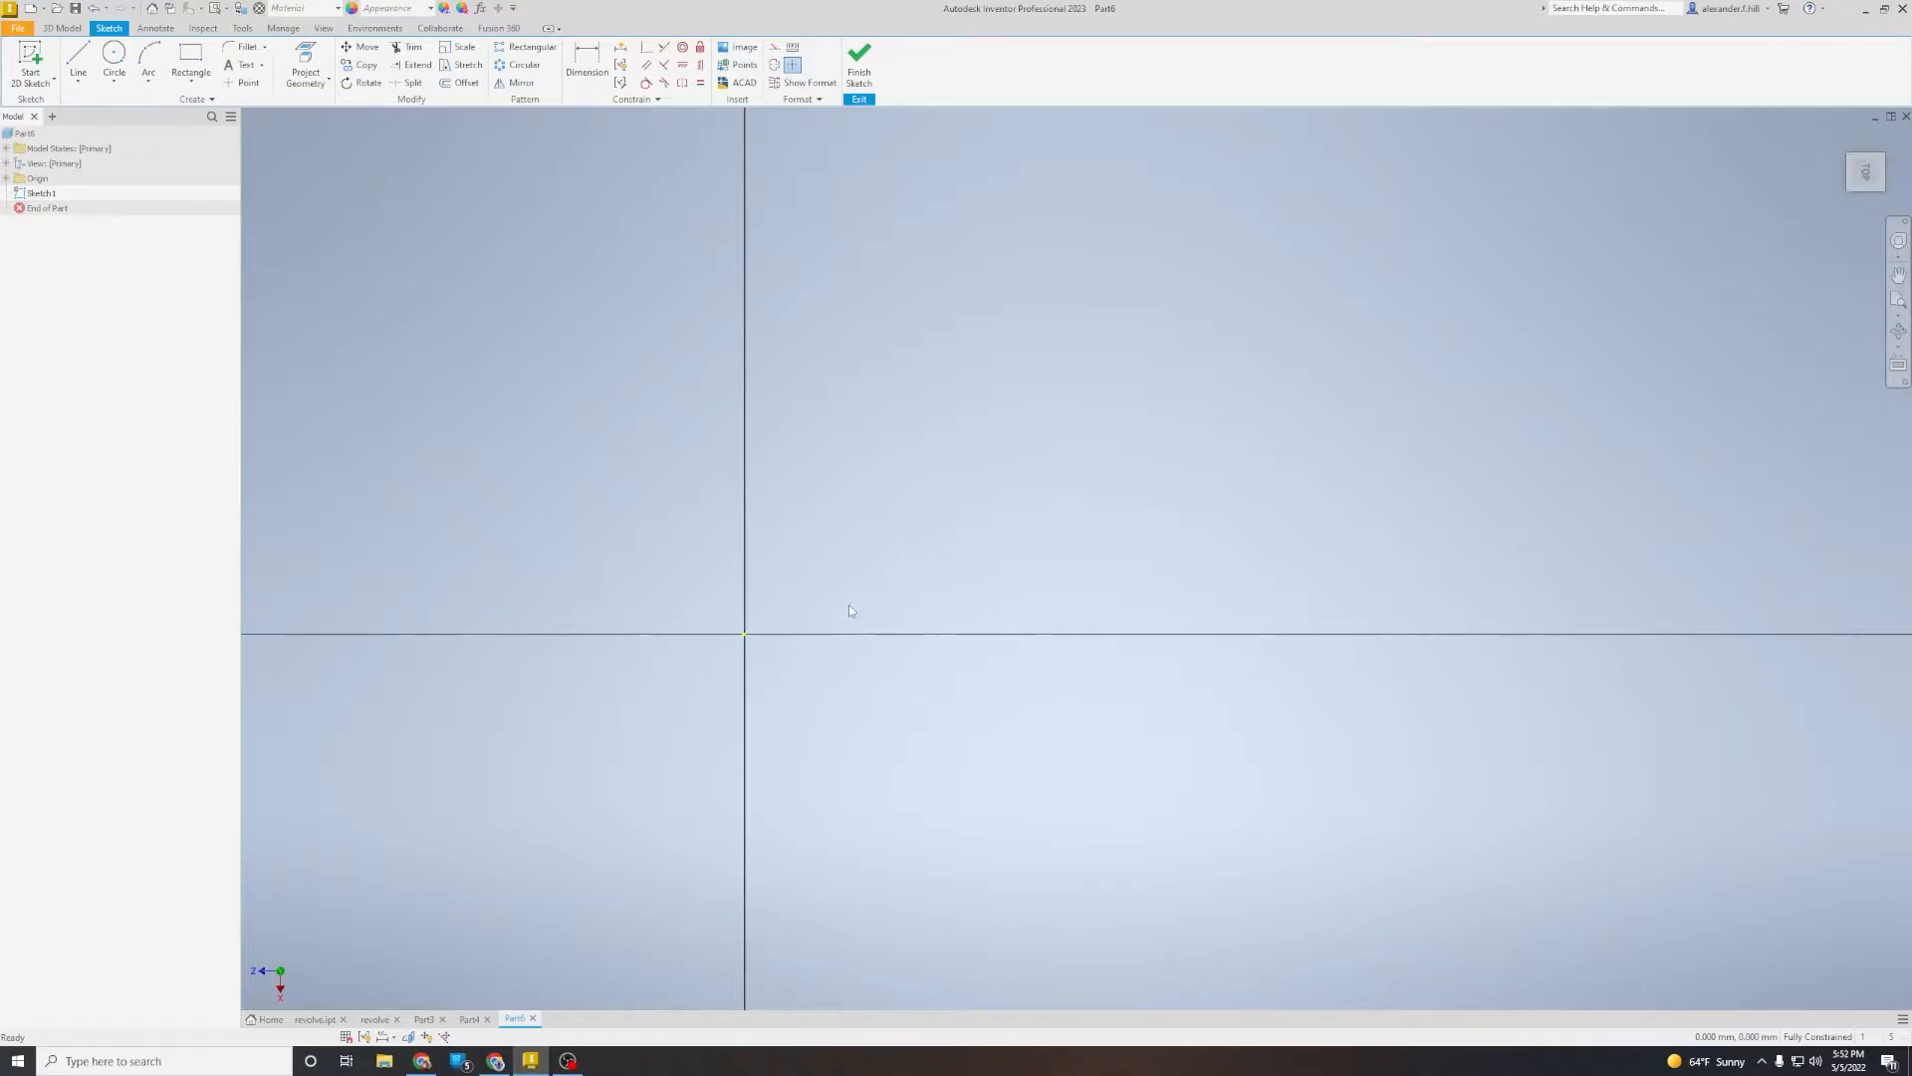
middle_drag(1112, 474, 931, 496)
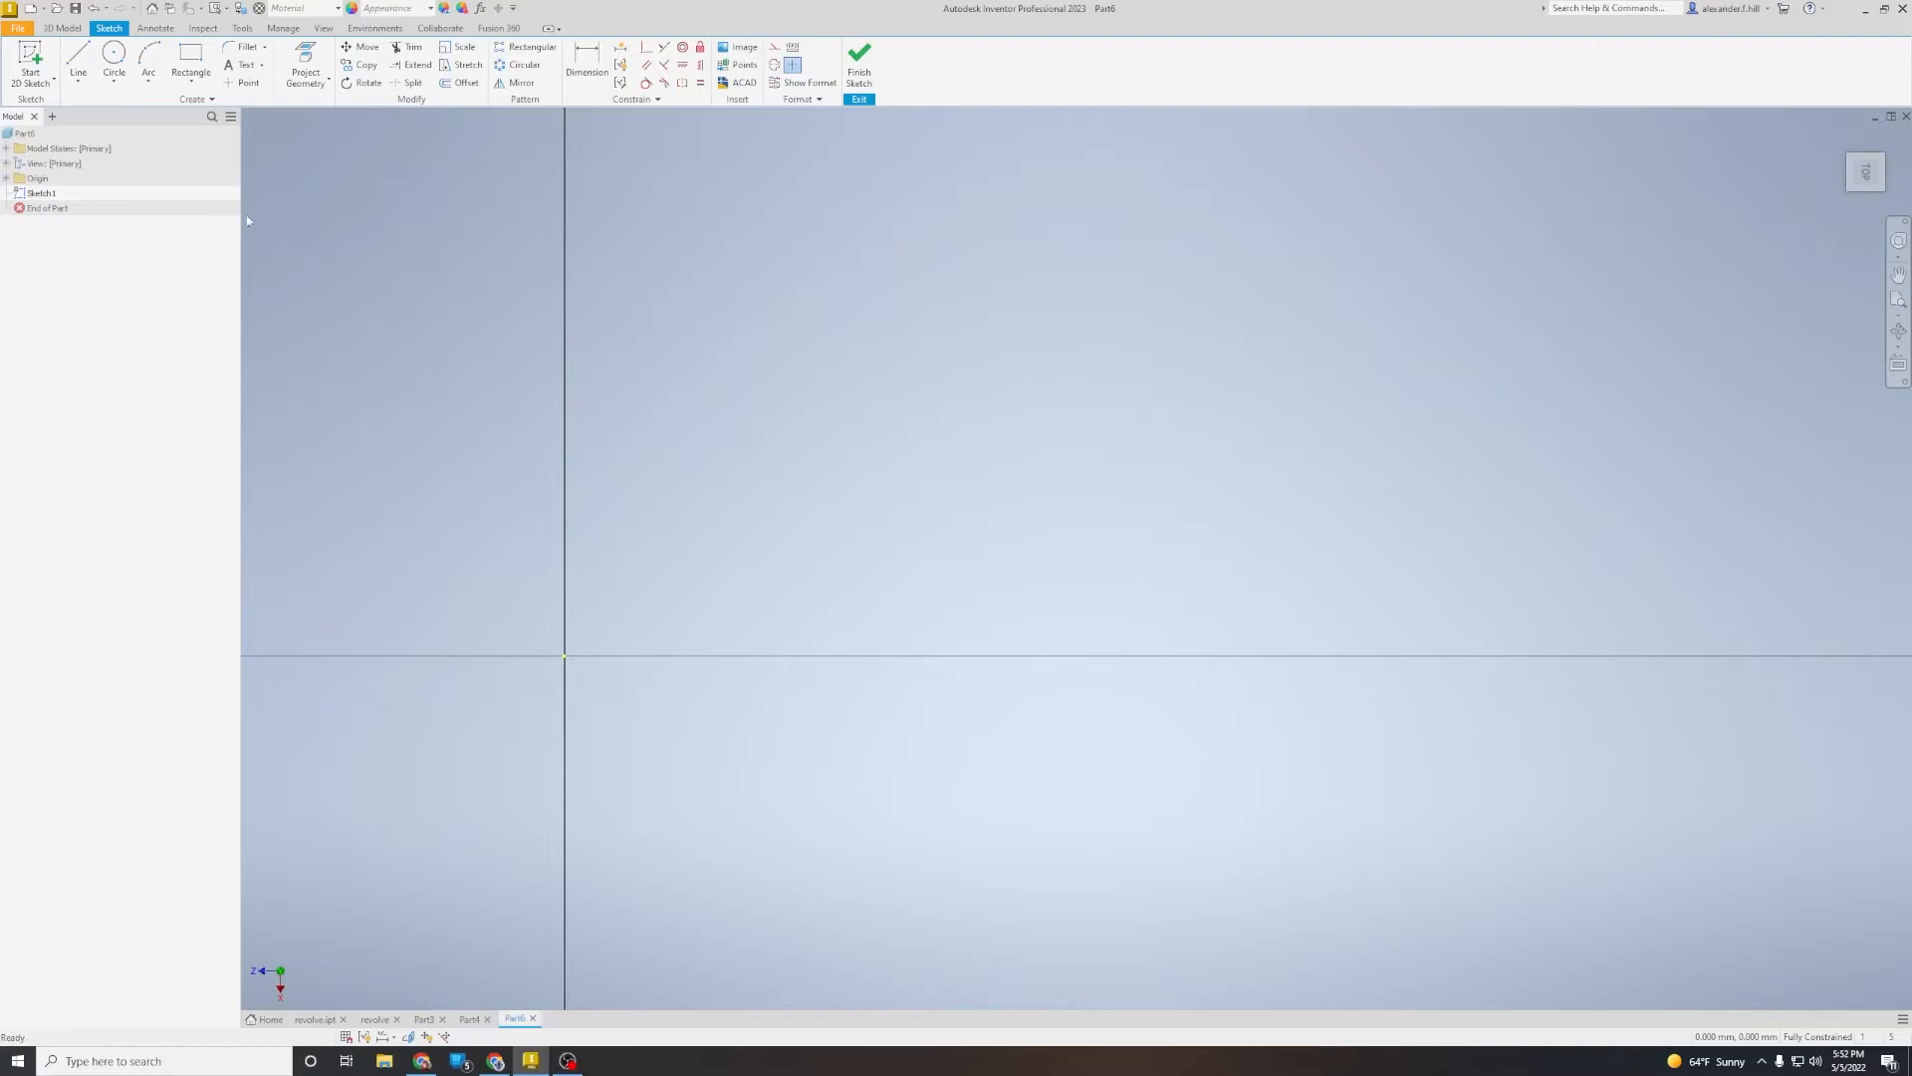
click(78, 54)
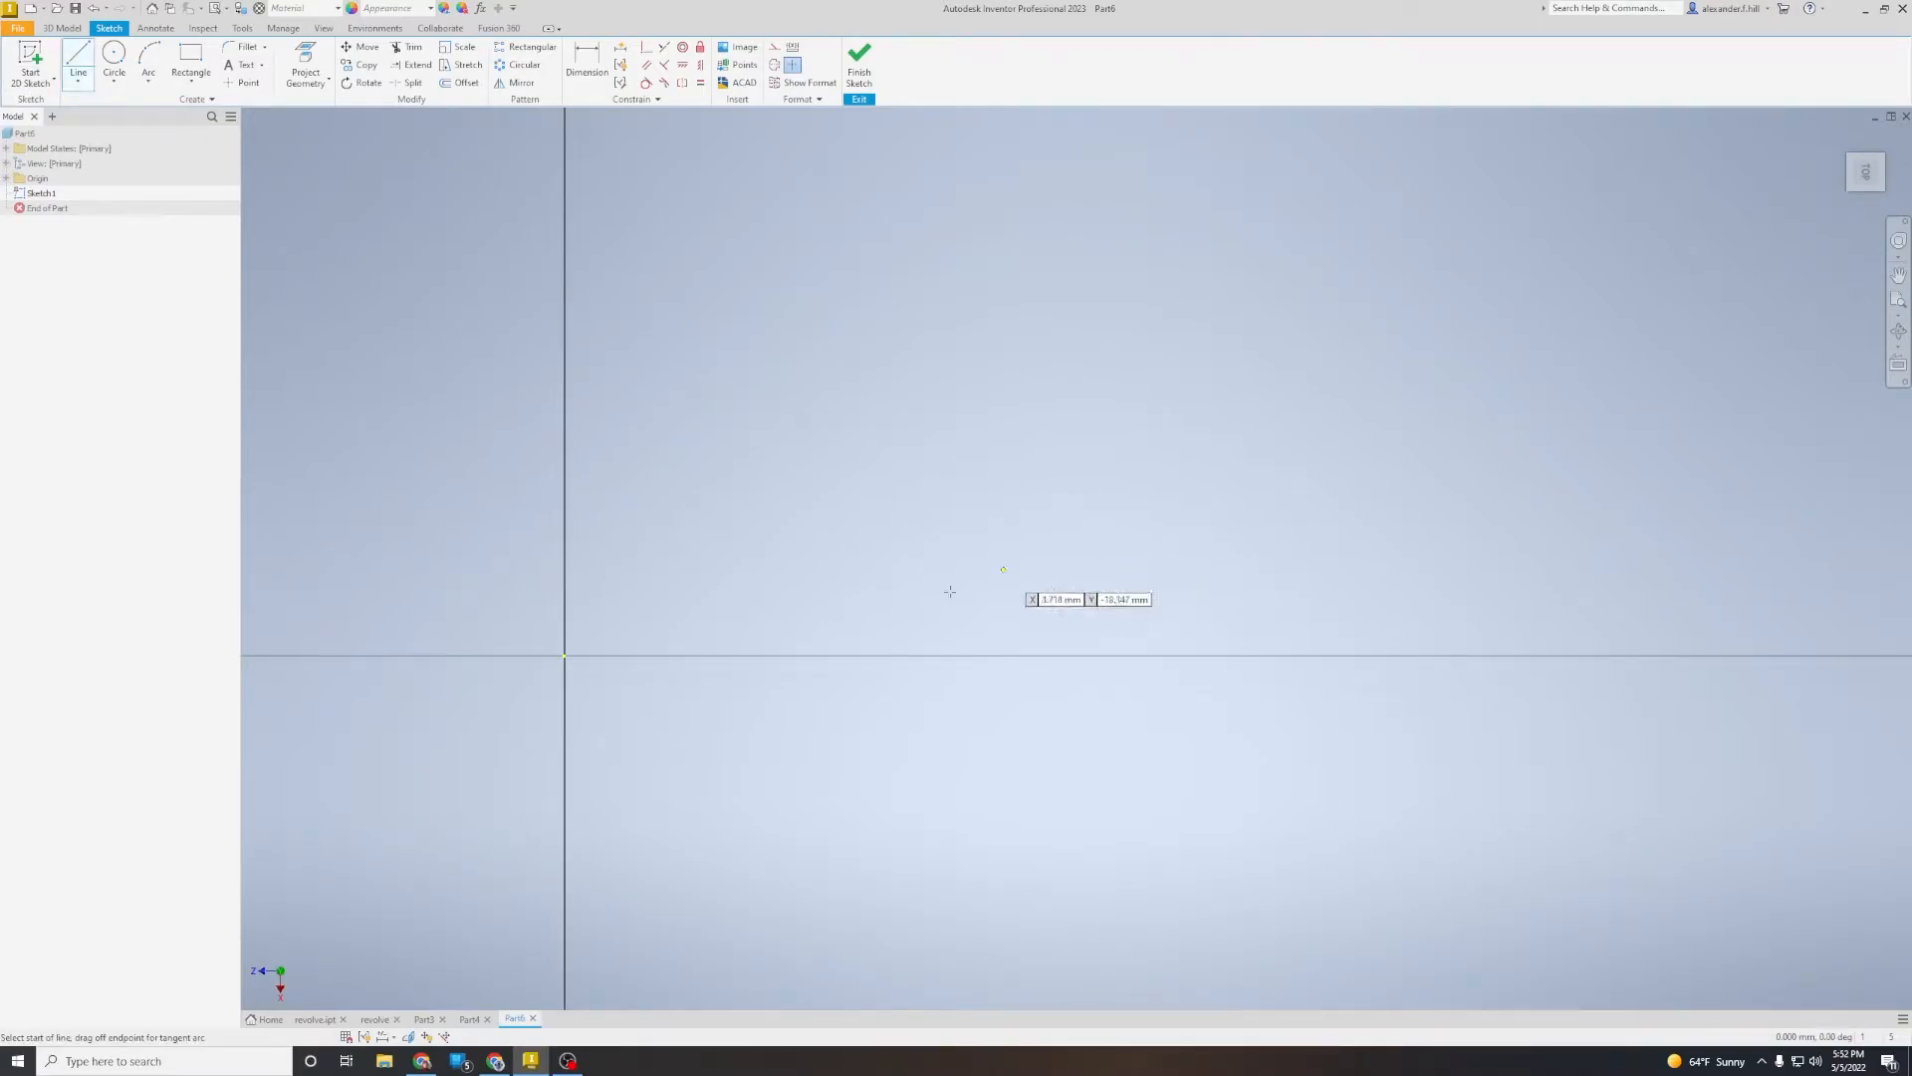
click(835, 655)
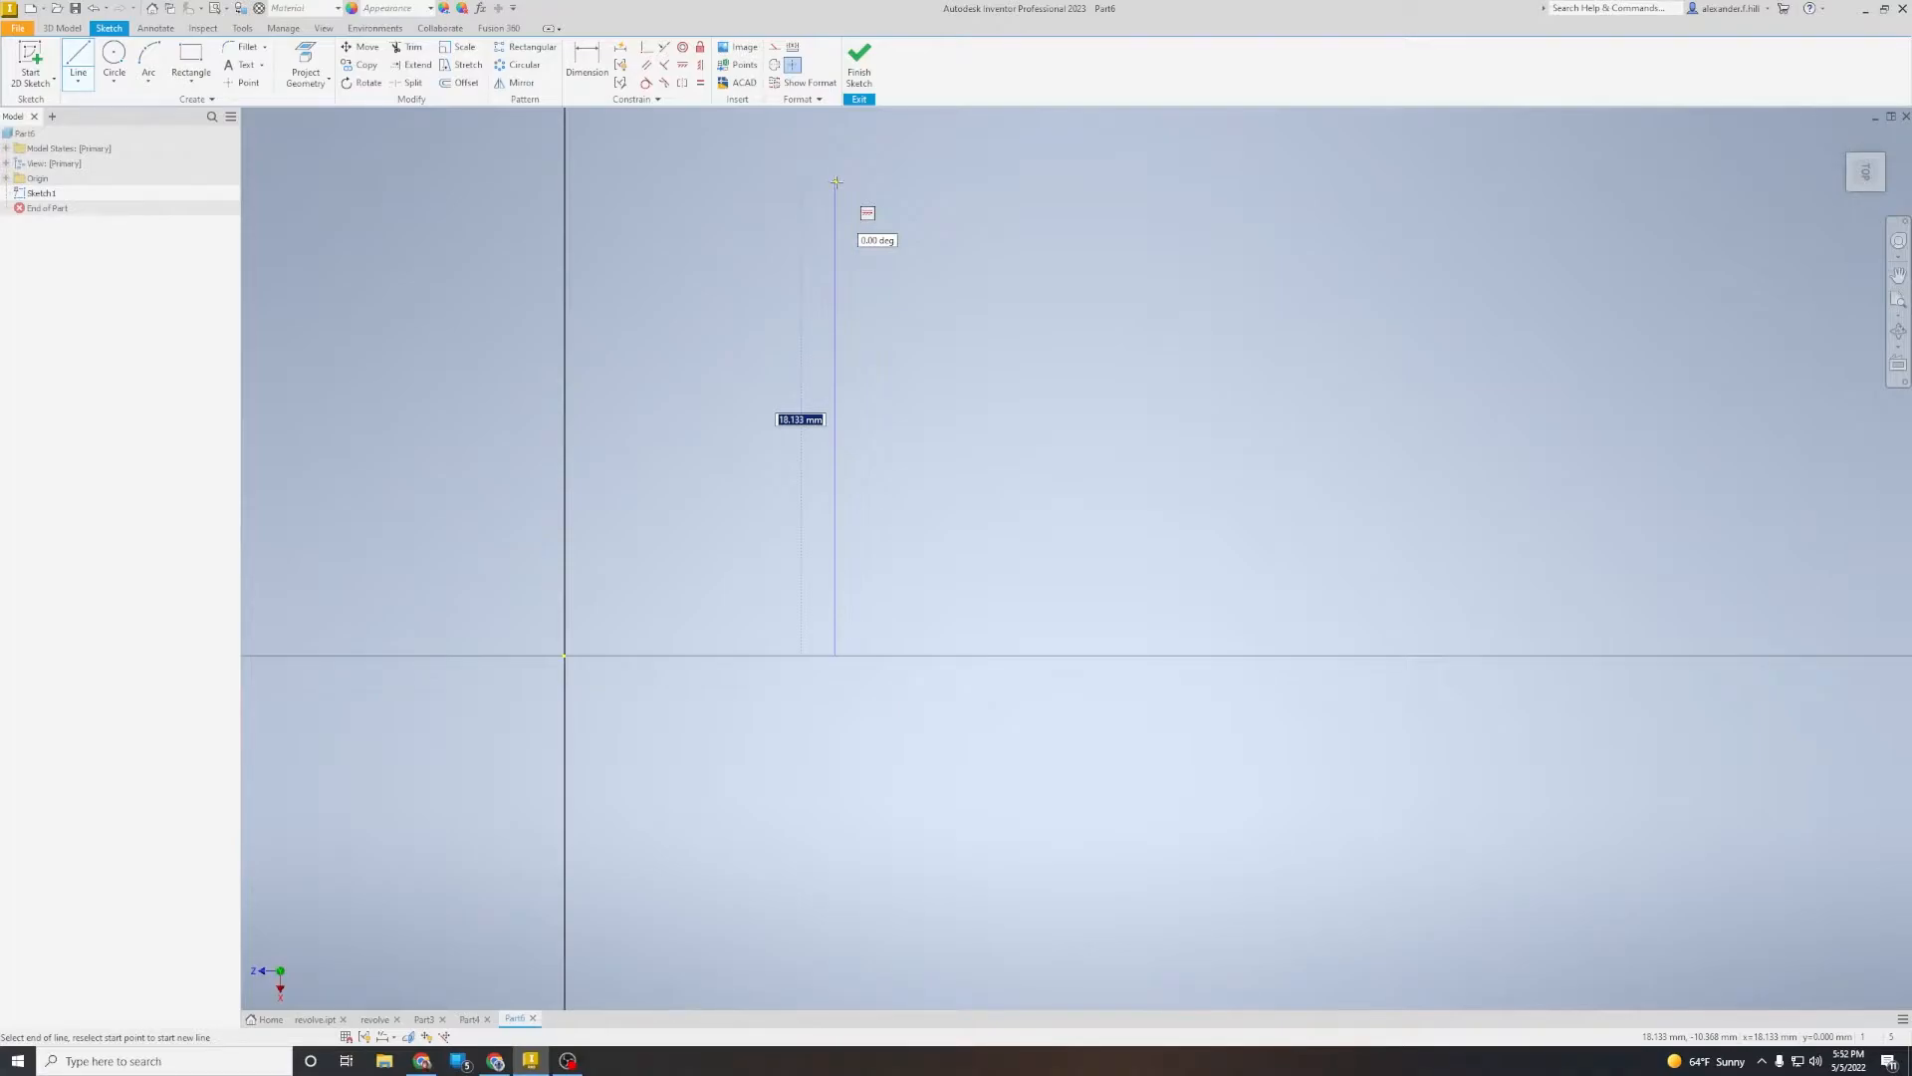
text(25)
key(Return)
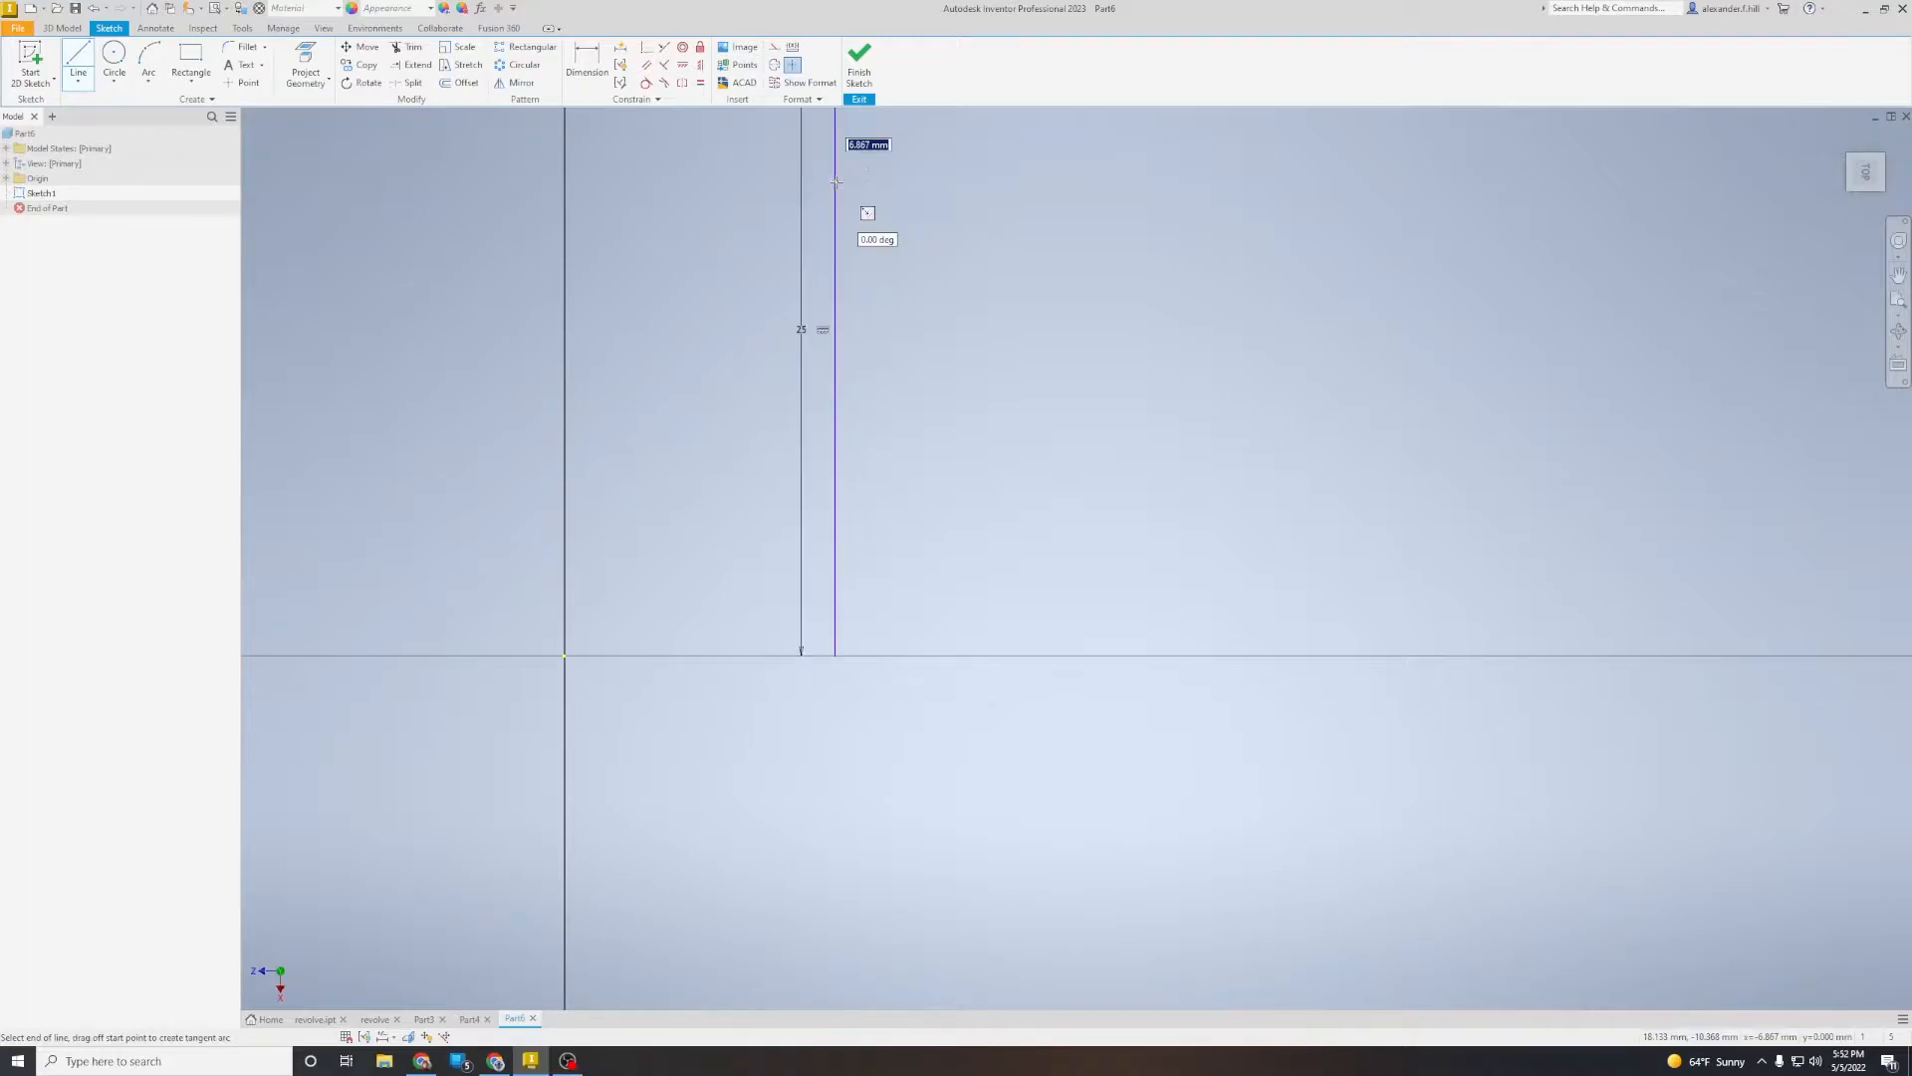
scroll(817, 879, down, 2)
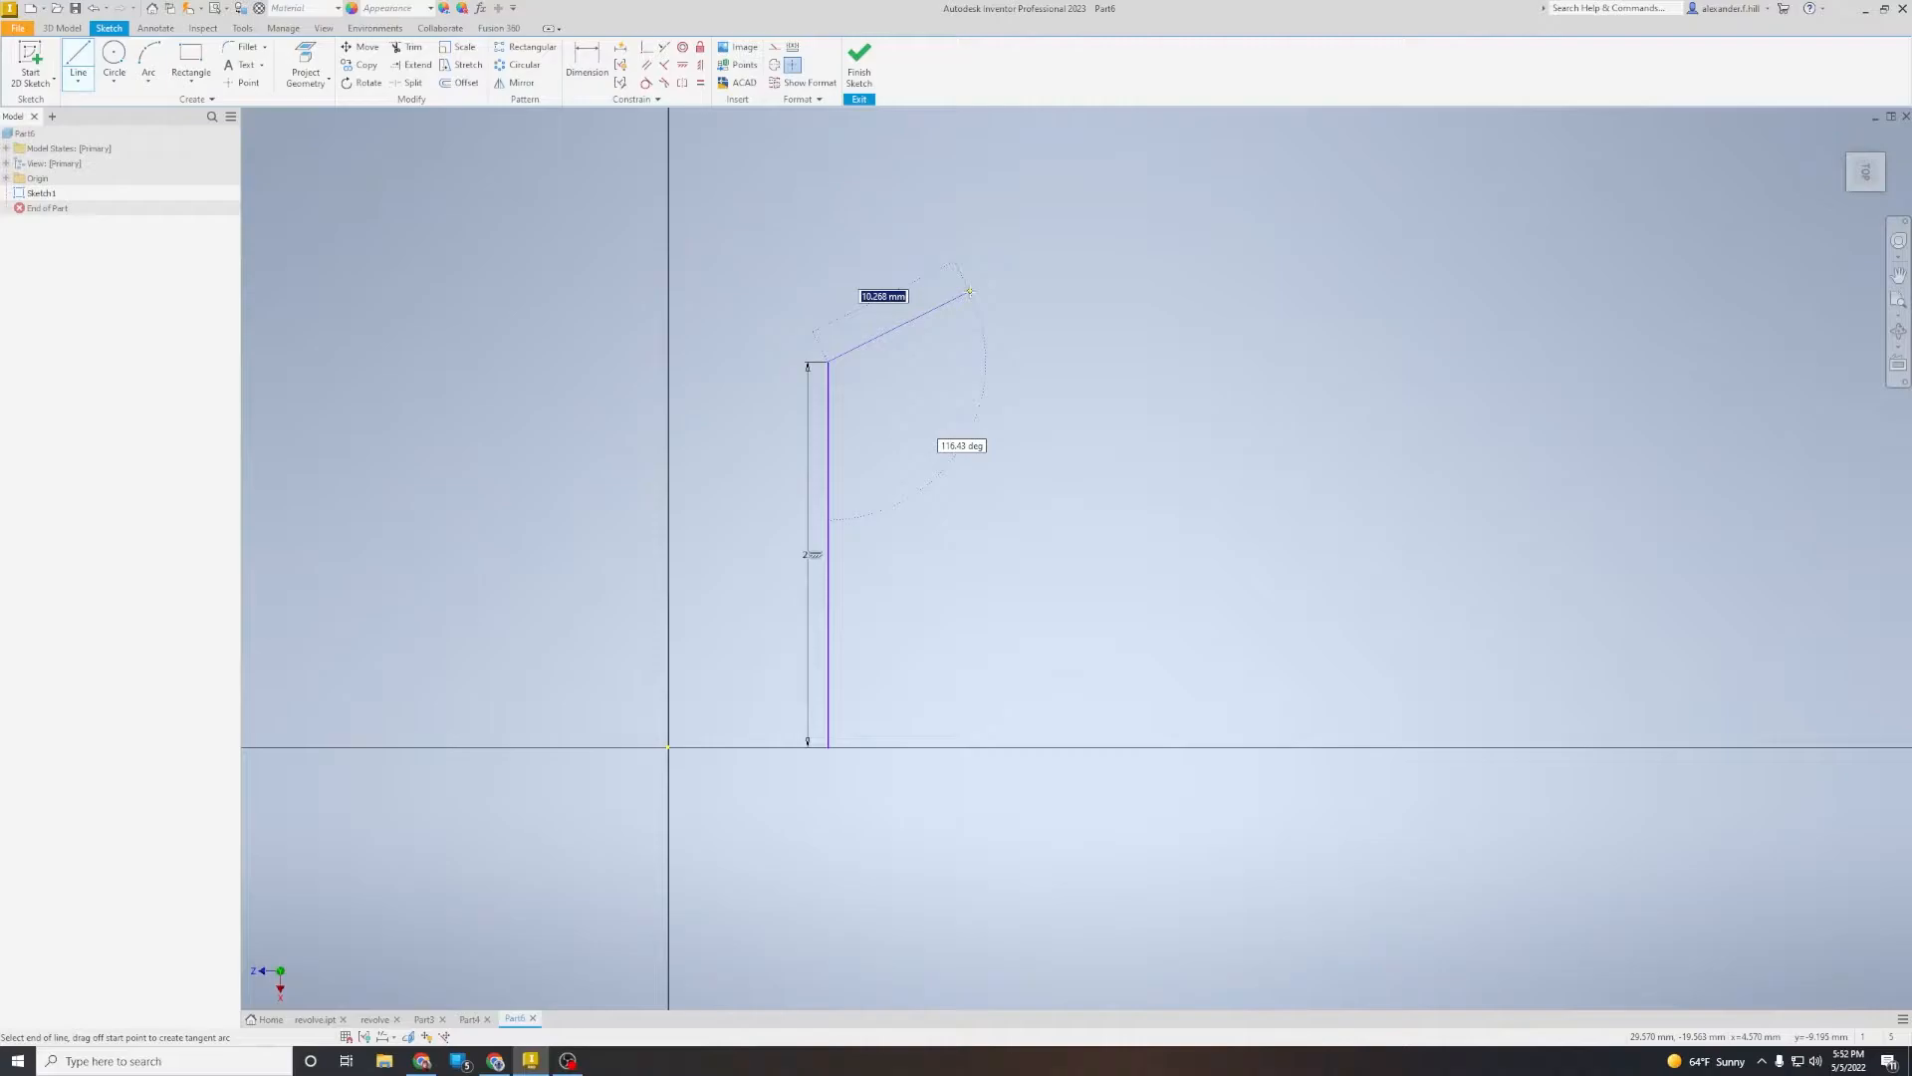
key(Escape)
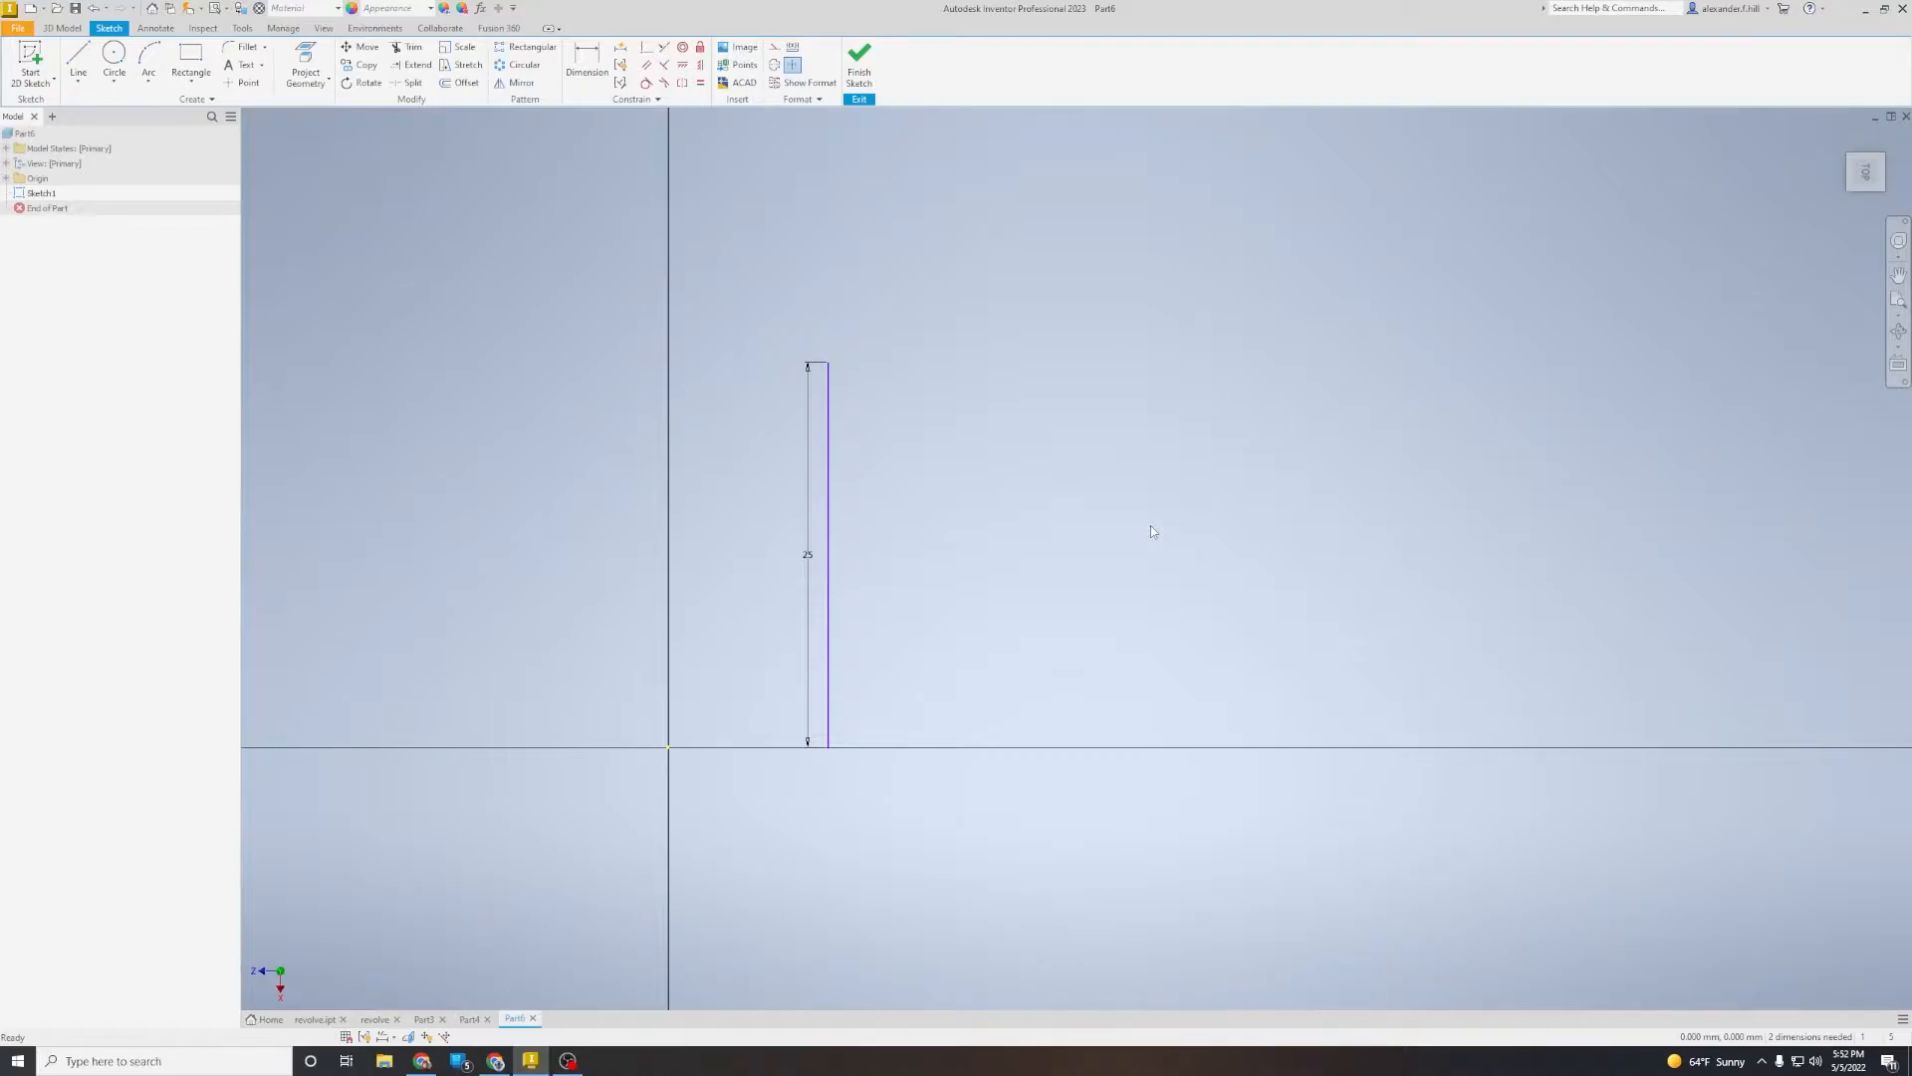
Step: Draw a base rectangle 10 mm wide and 5 mm high, with its corner at the vertical line's lower endpoint
click(183, 57)
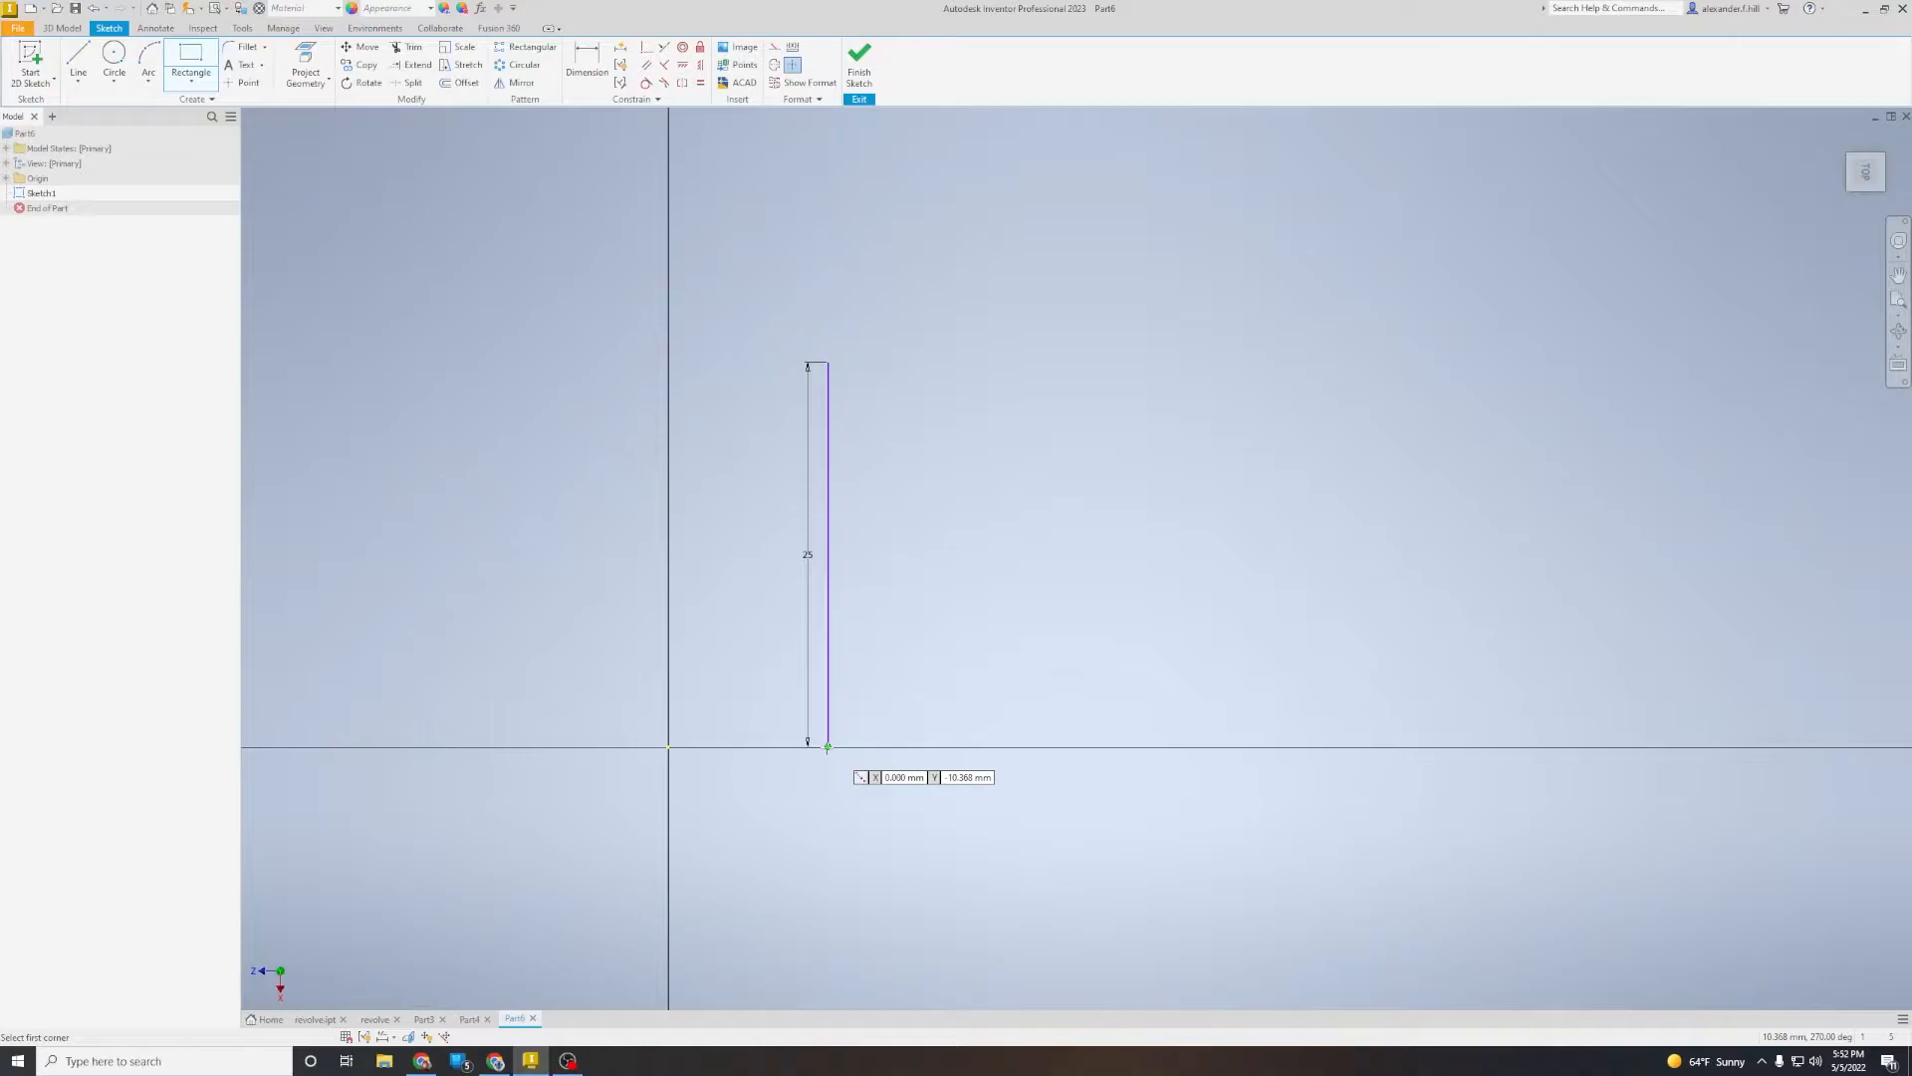
scroll(827, 745, up, 2)
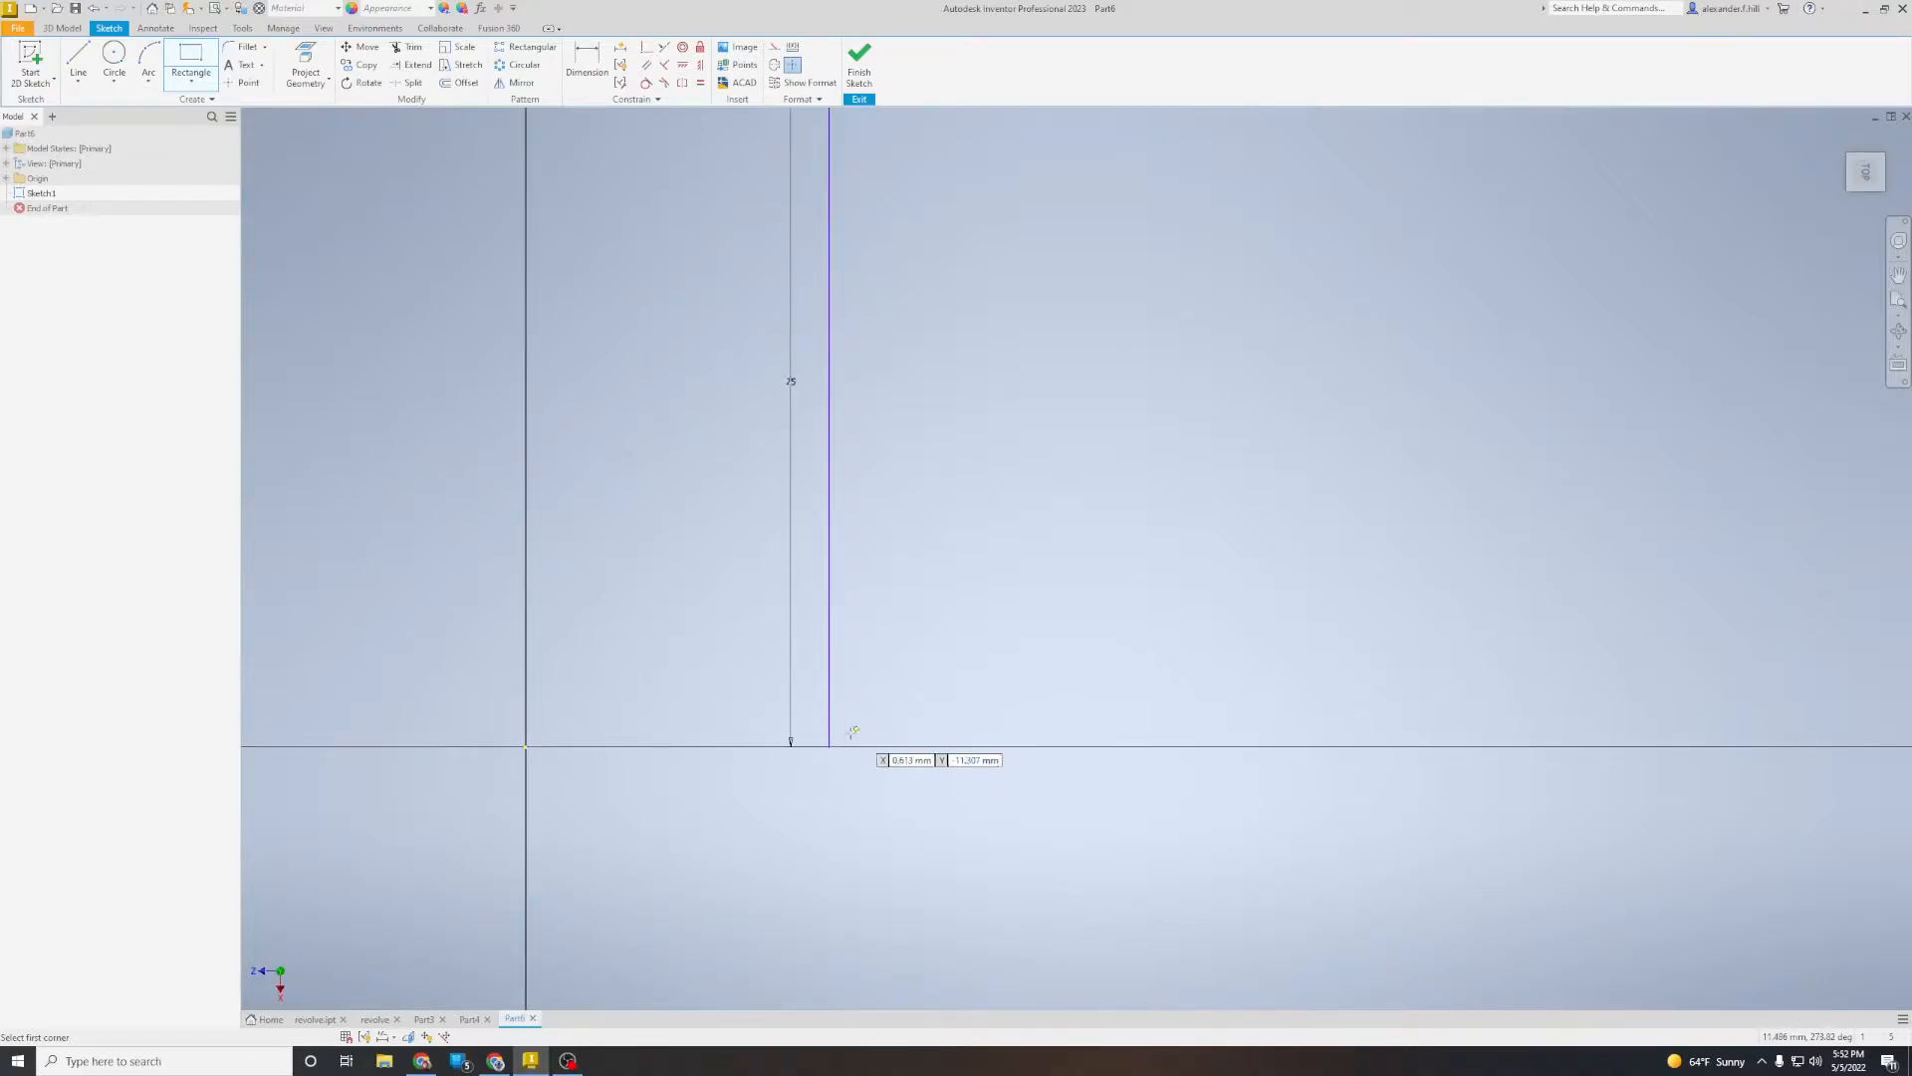
click(829, 745)
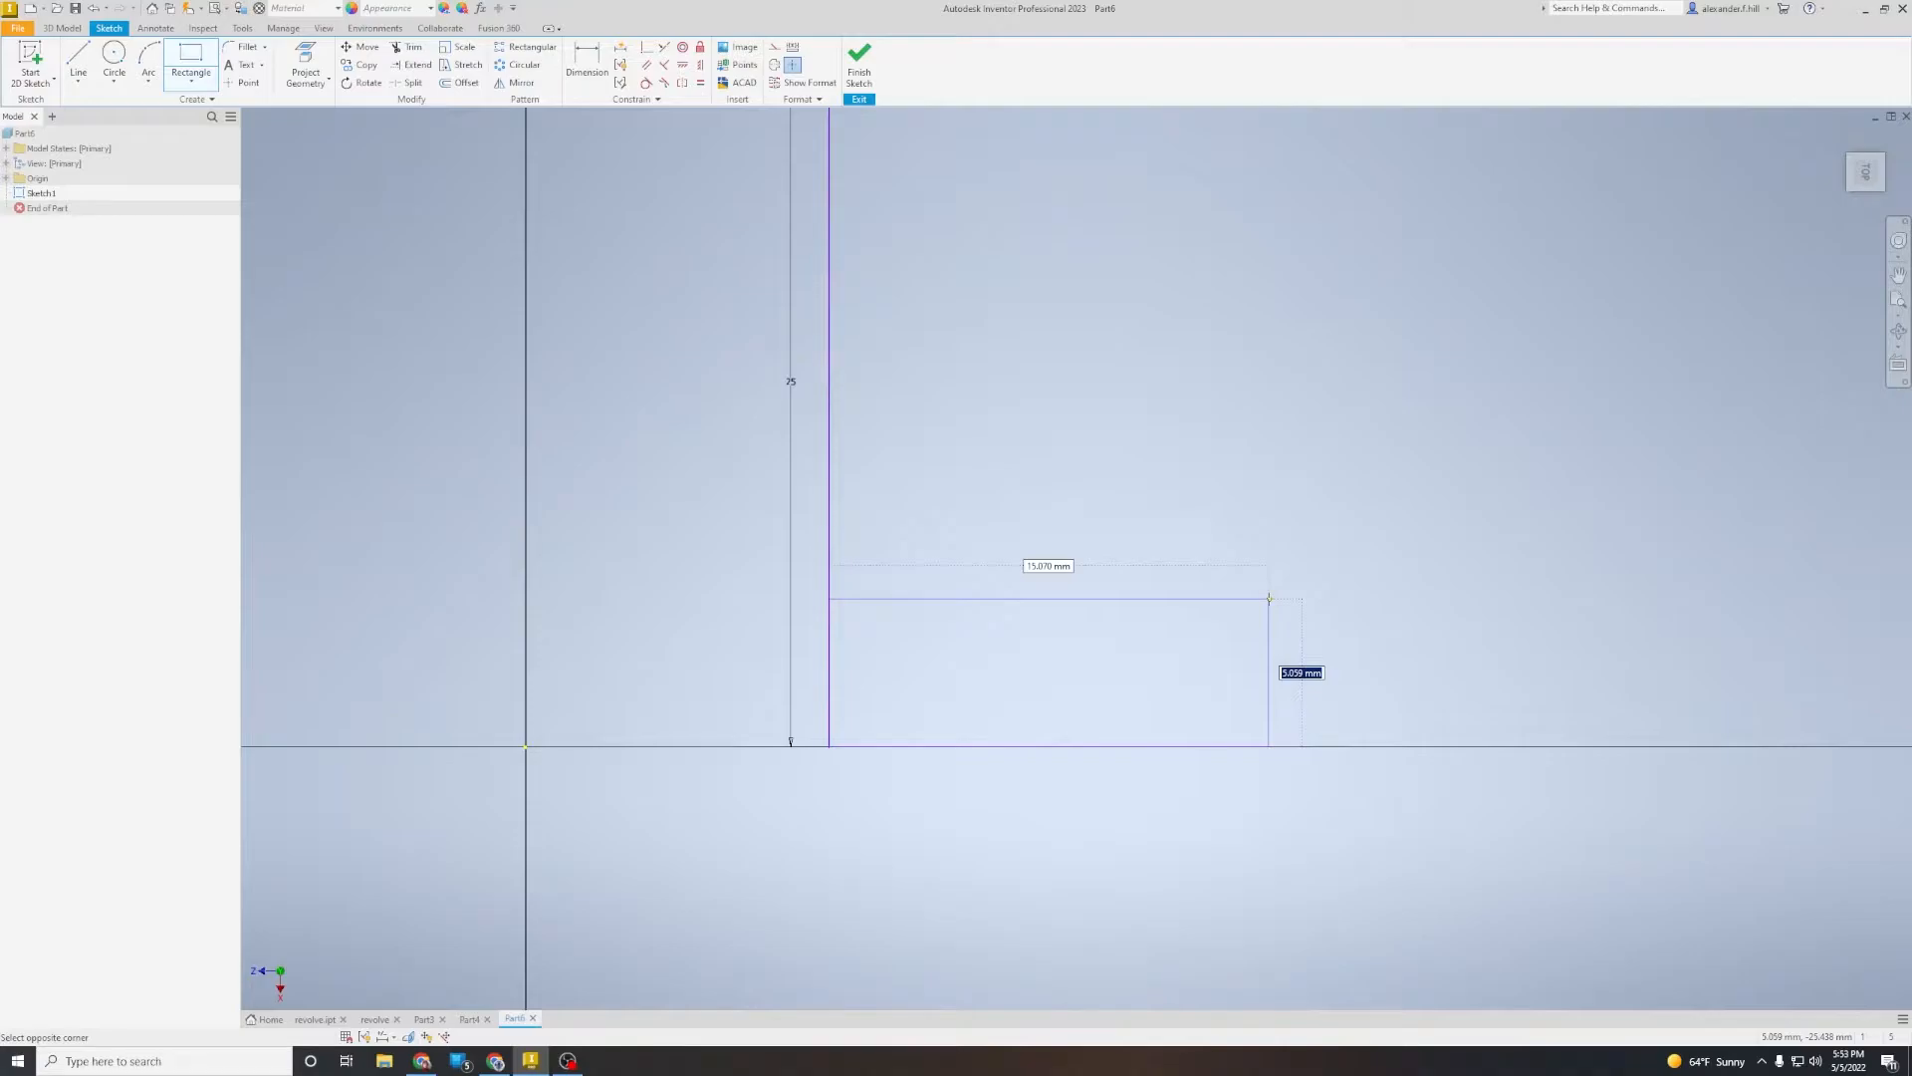
text(5)
key(Tab)
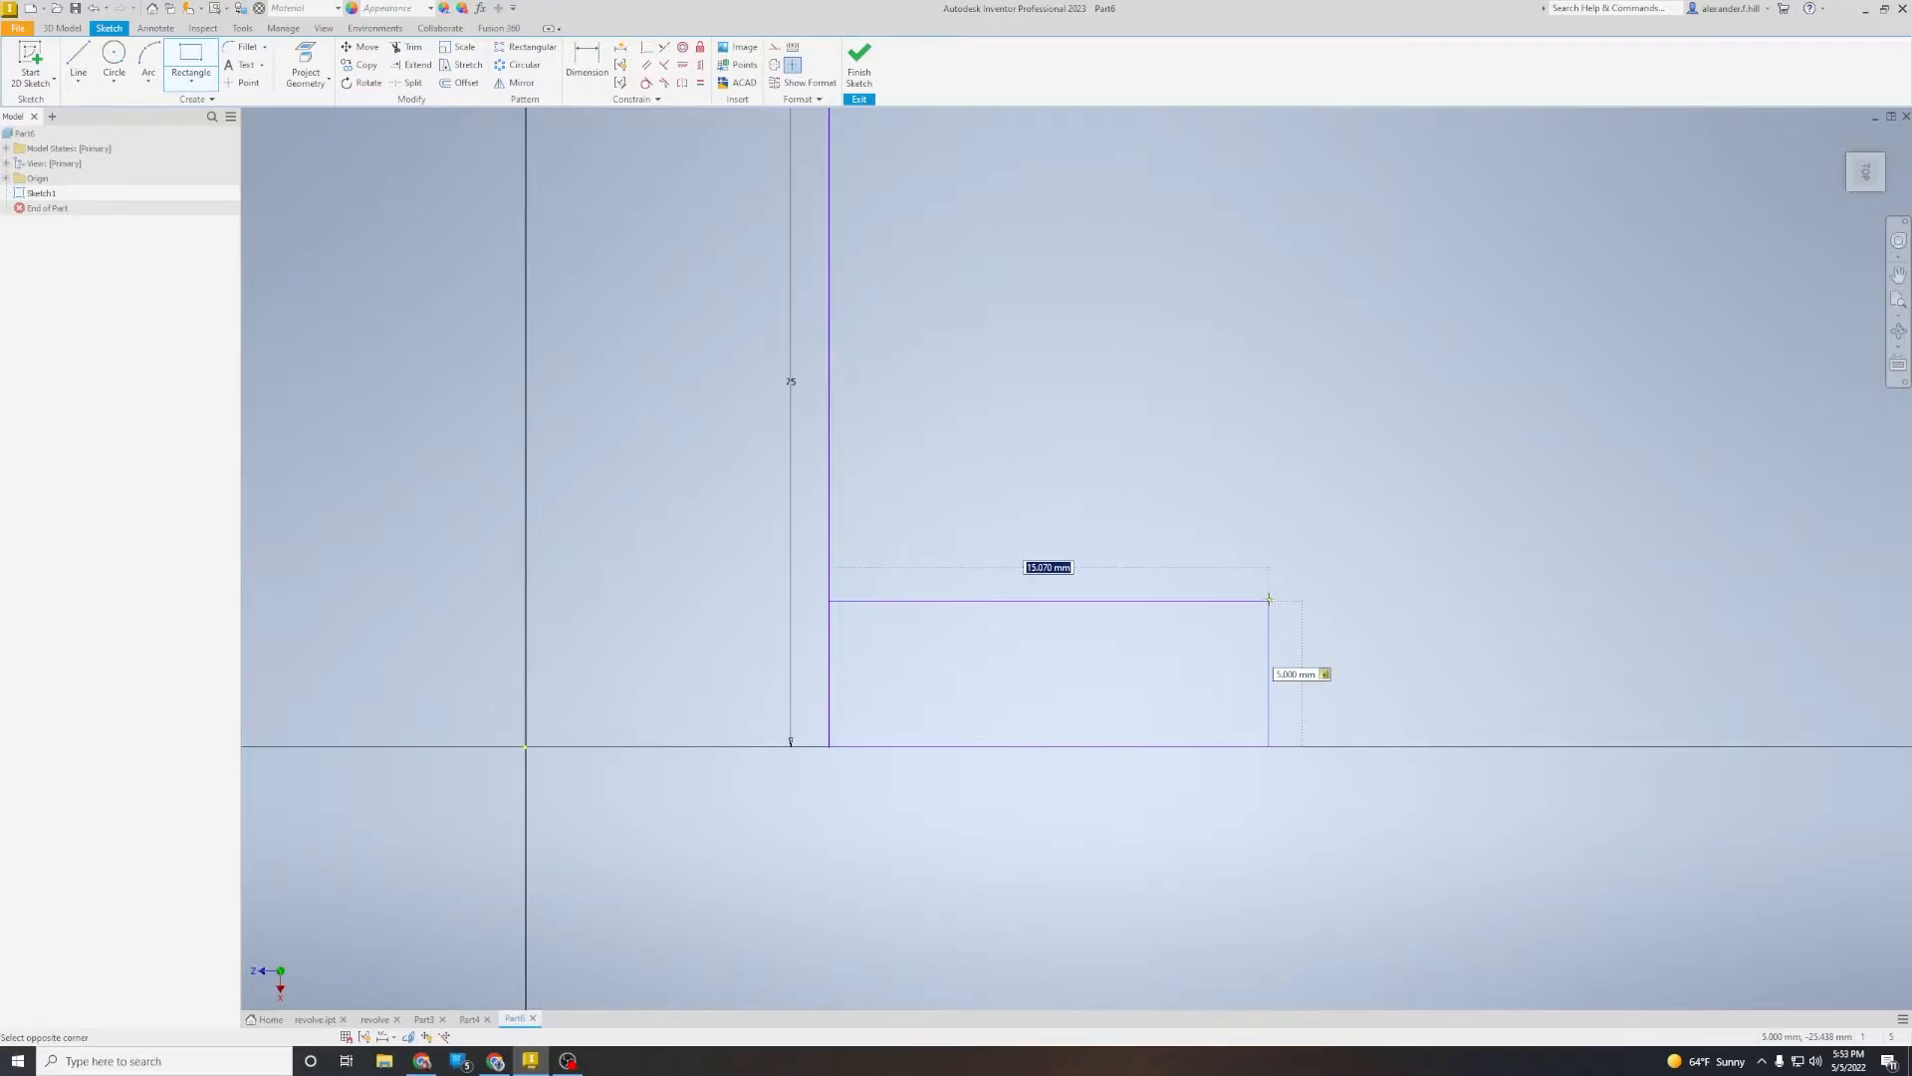
text(10)
key(Return)
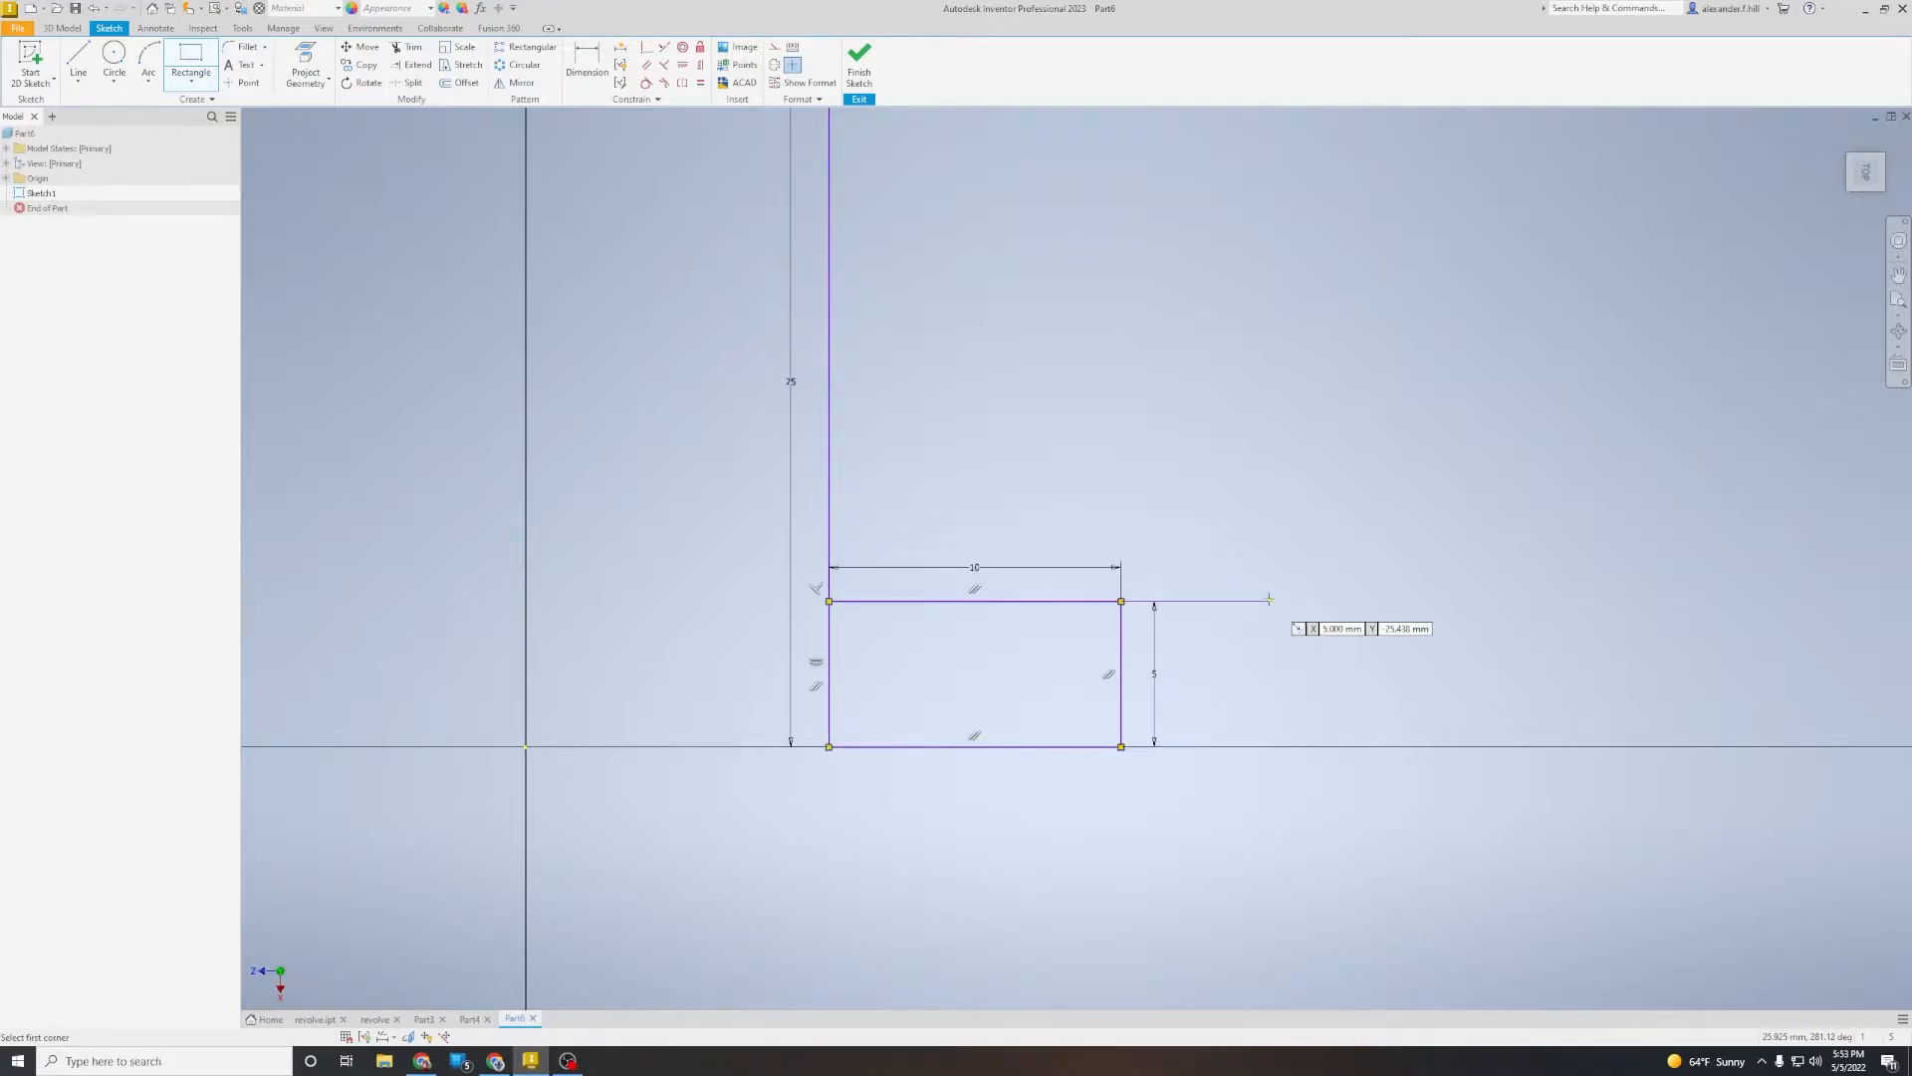
scroll(1214, 940, down, 3)
scroll(1332, 661, up, 4)
mouse_move(1269, 684)
middle_down()
mouse_move(1302, 602)
mouse_move(1318, 623)
middle_up()
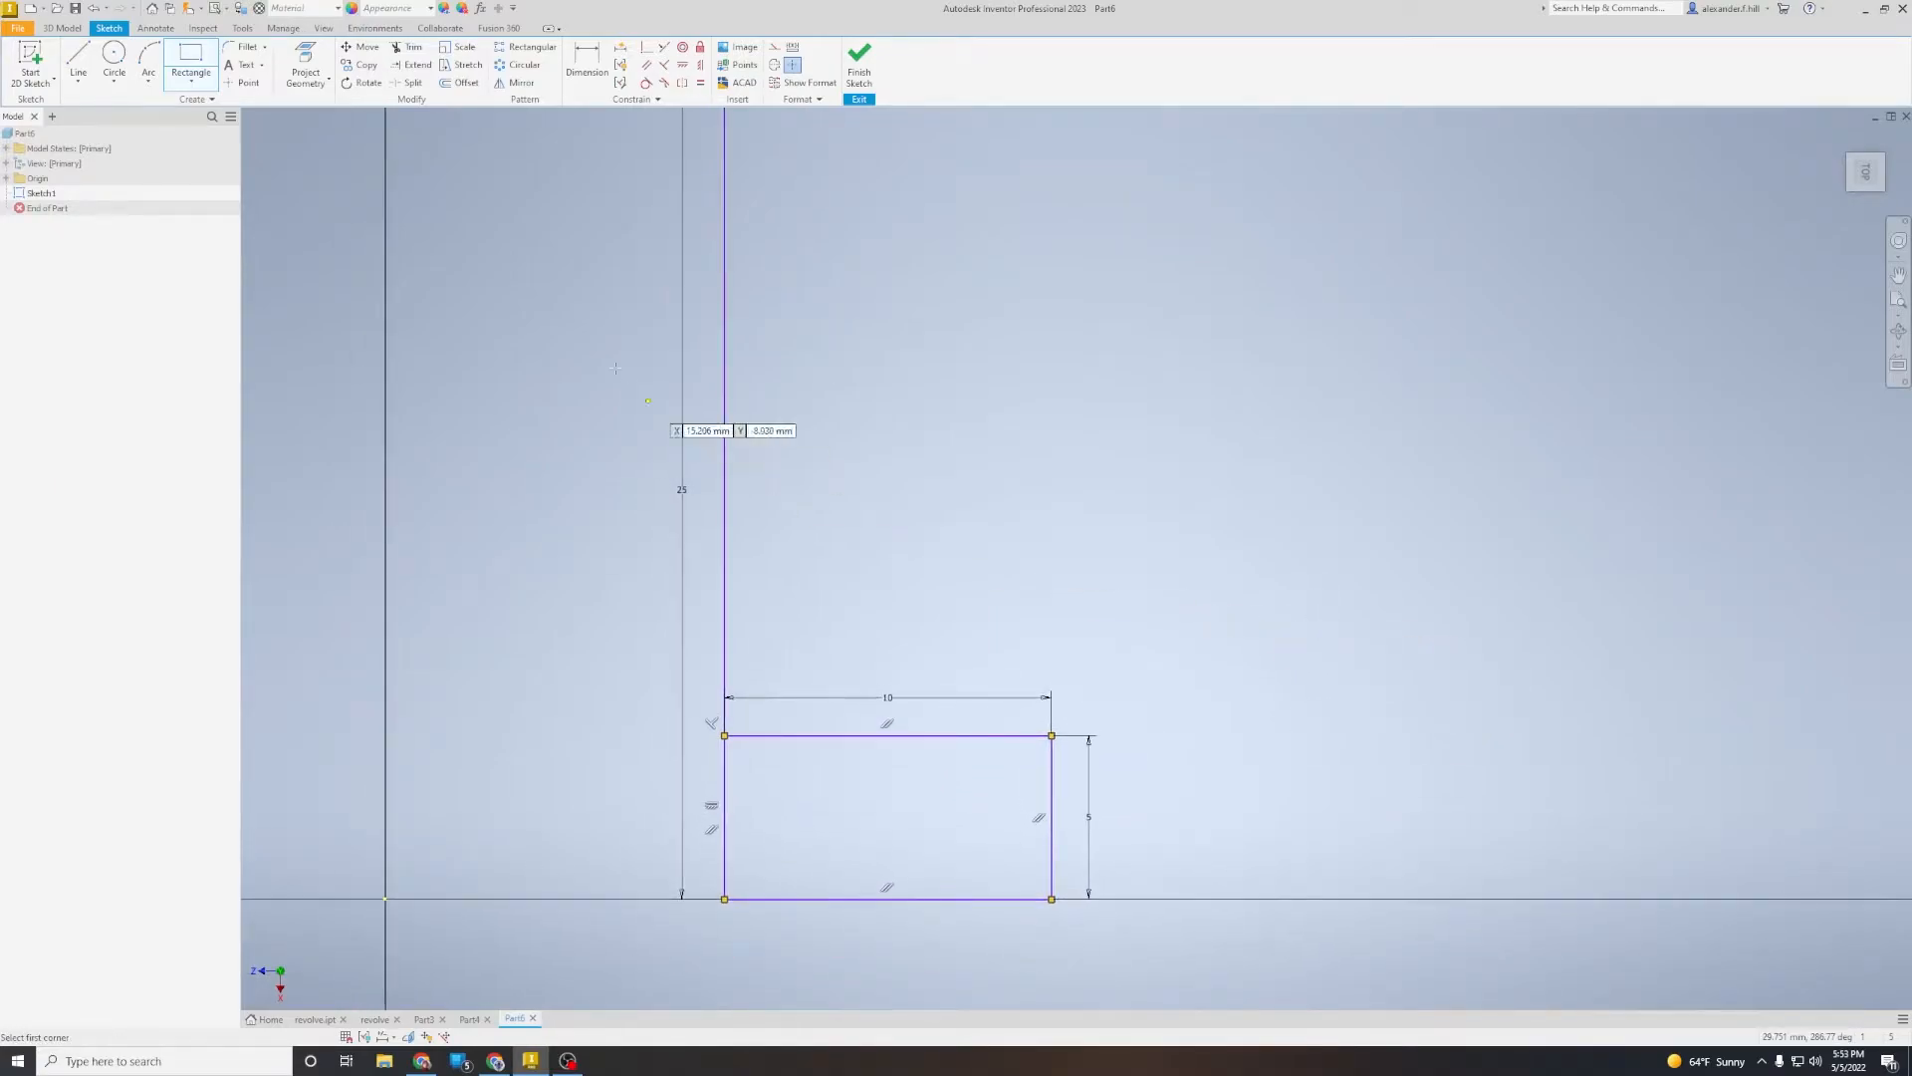
click(147, 57)
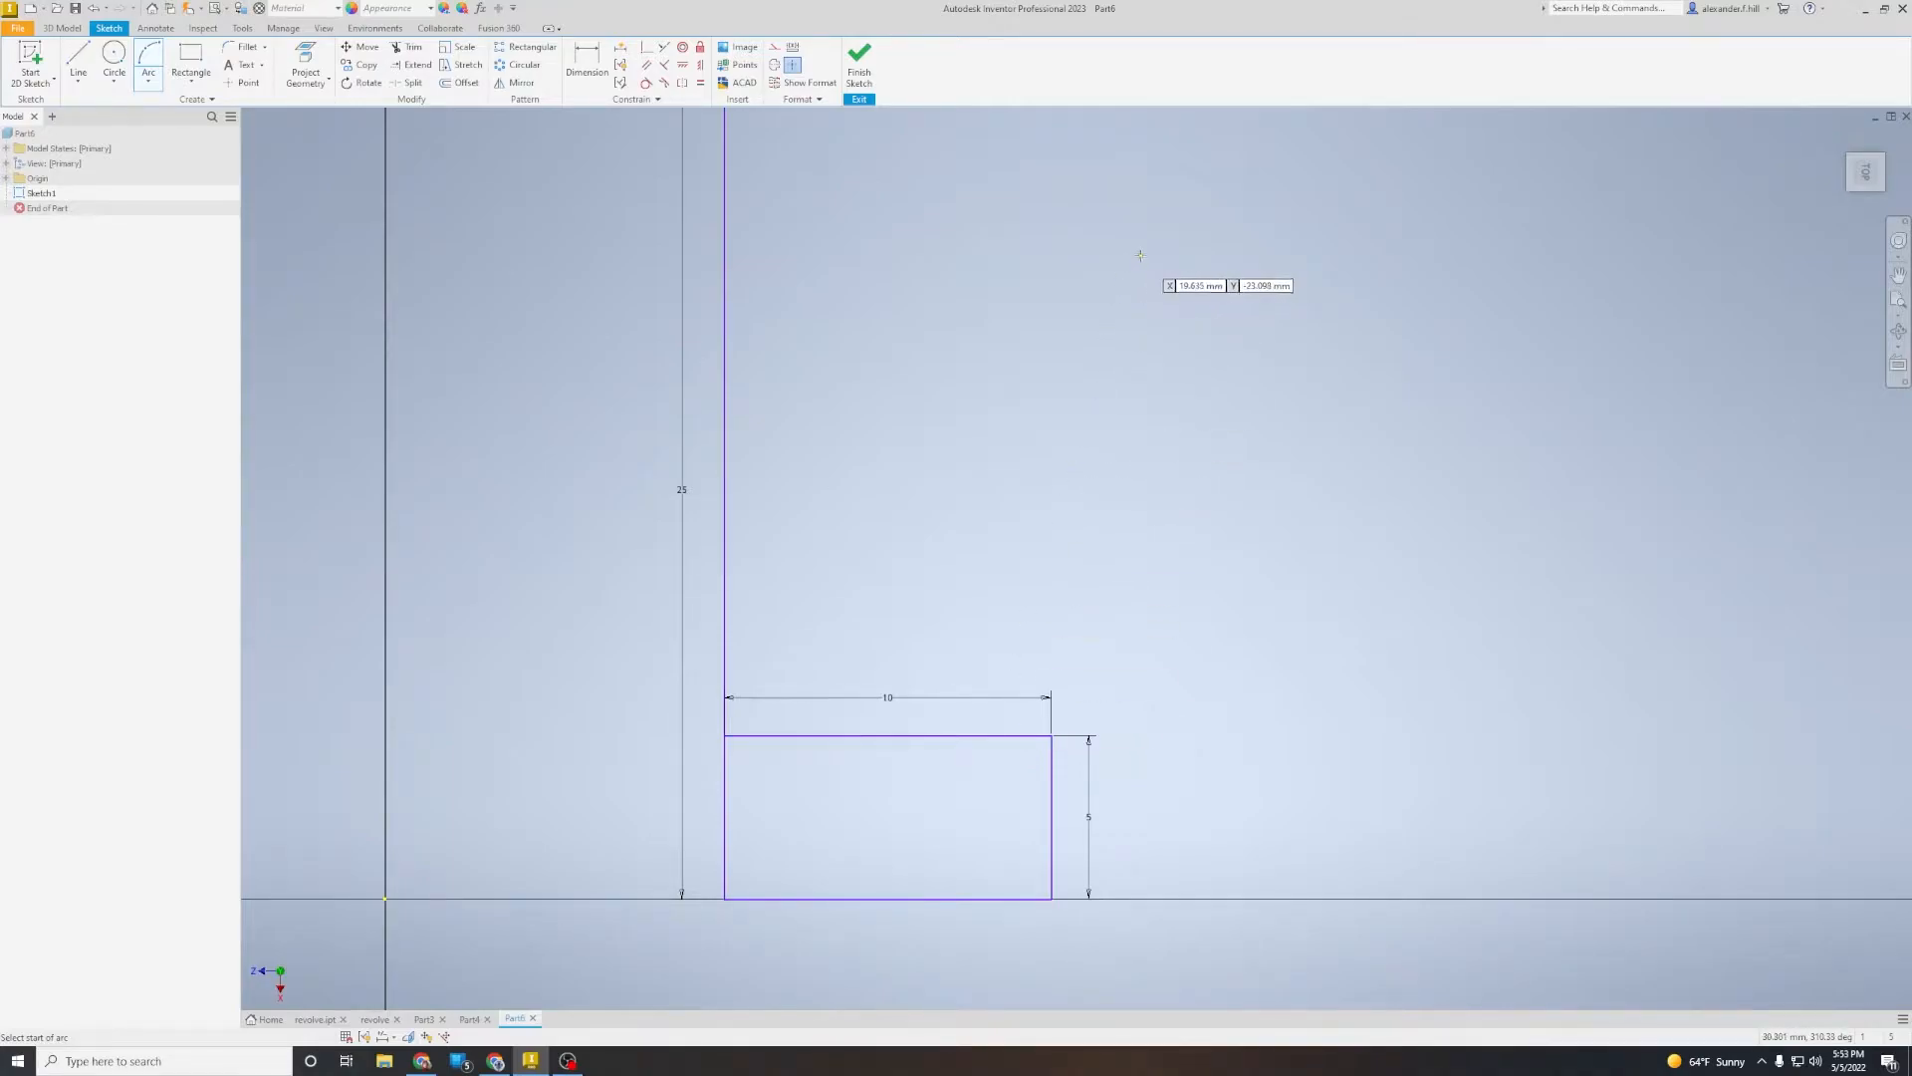
click(1068, 259)
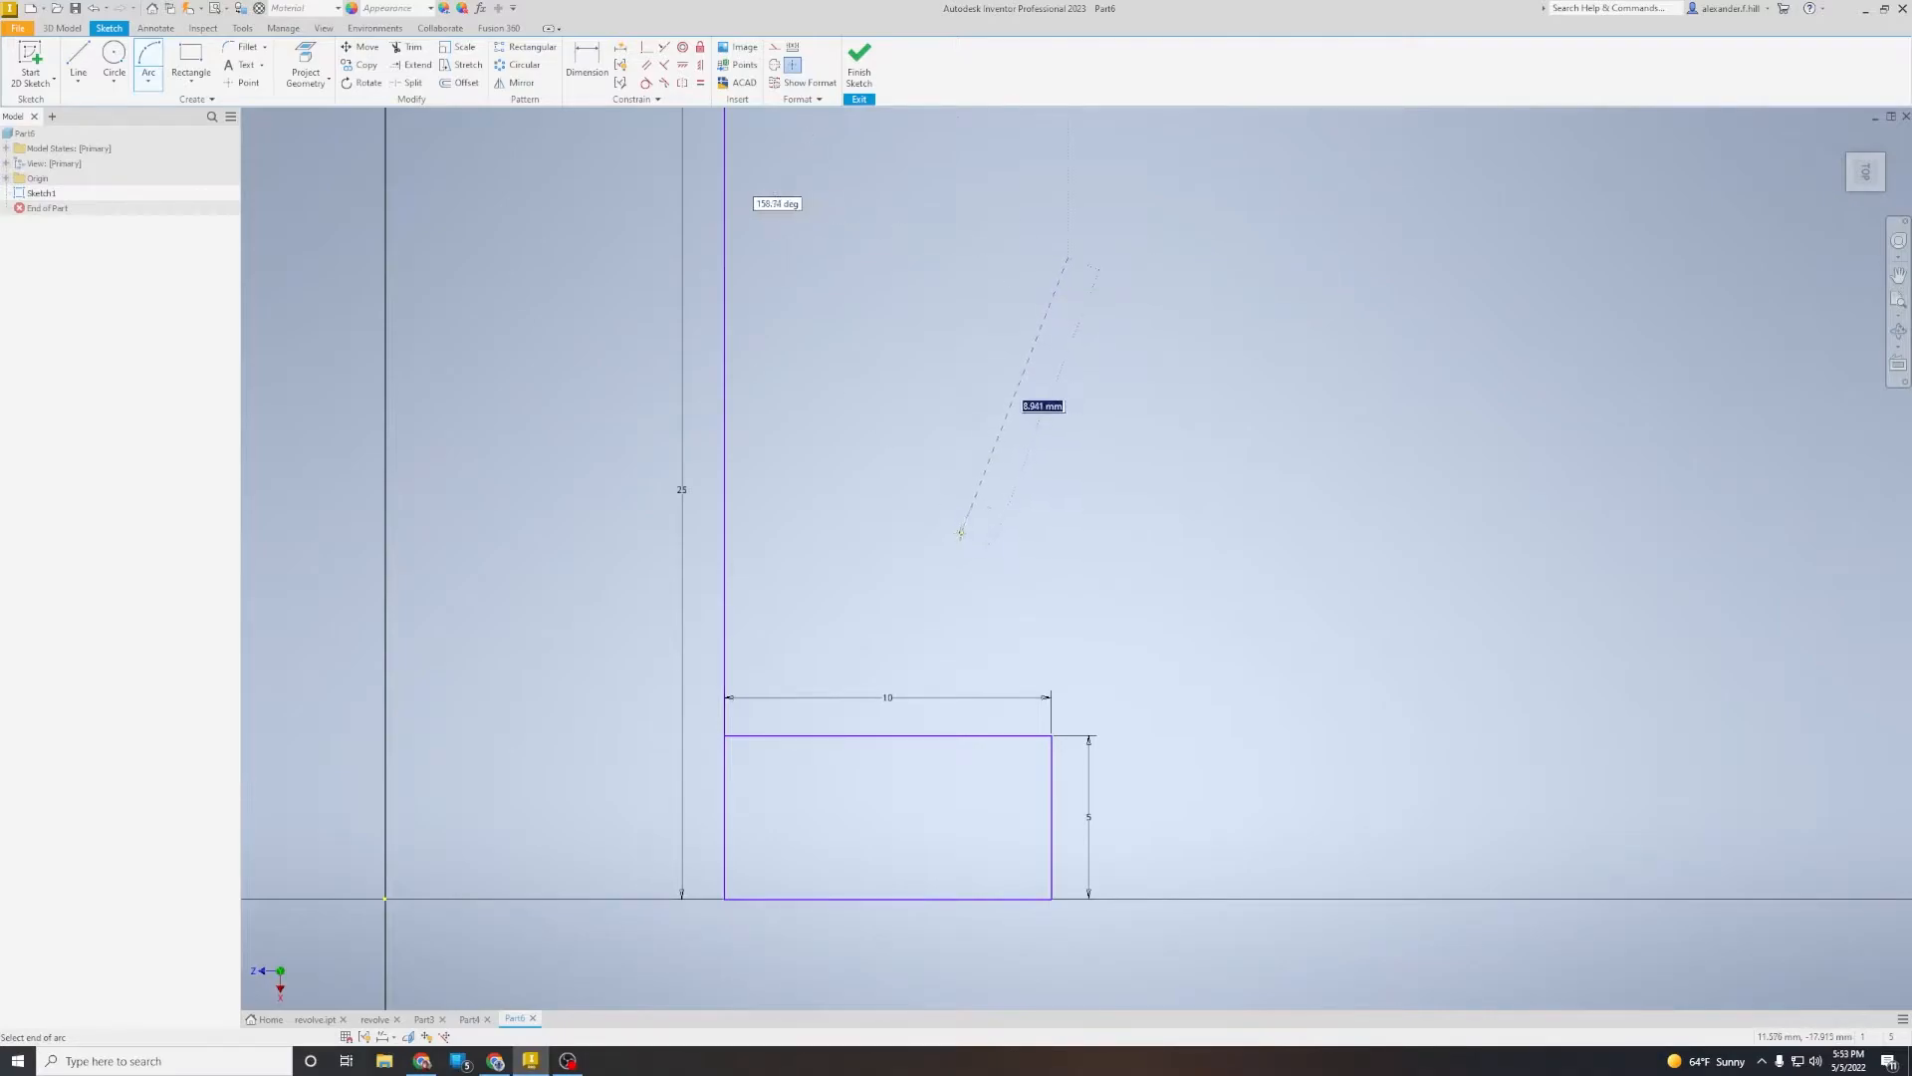
click(919, 572)
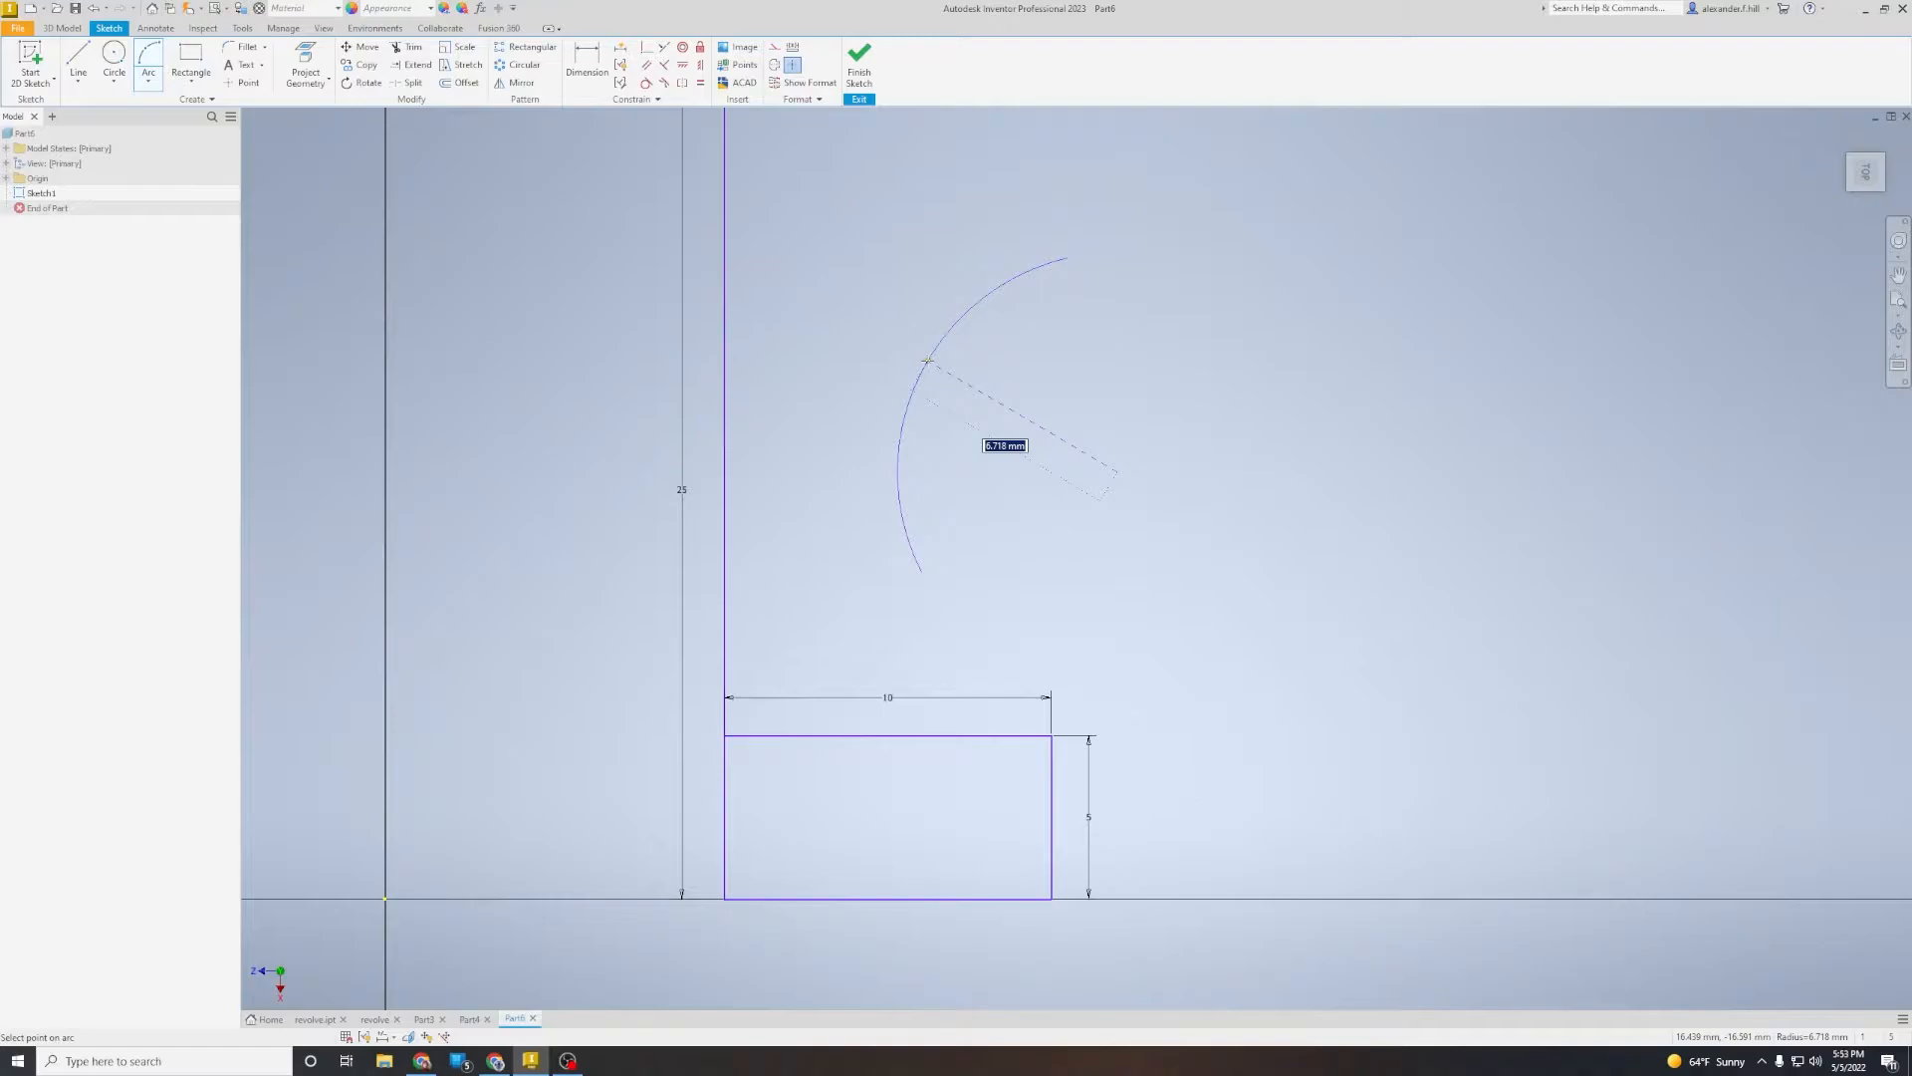
key(Escape)
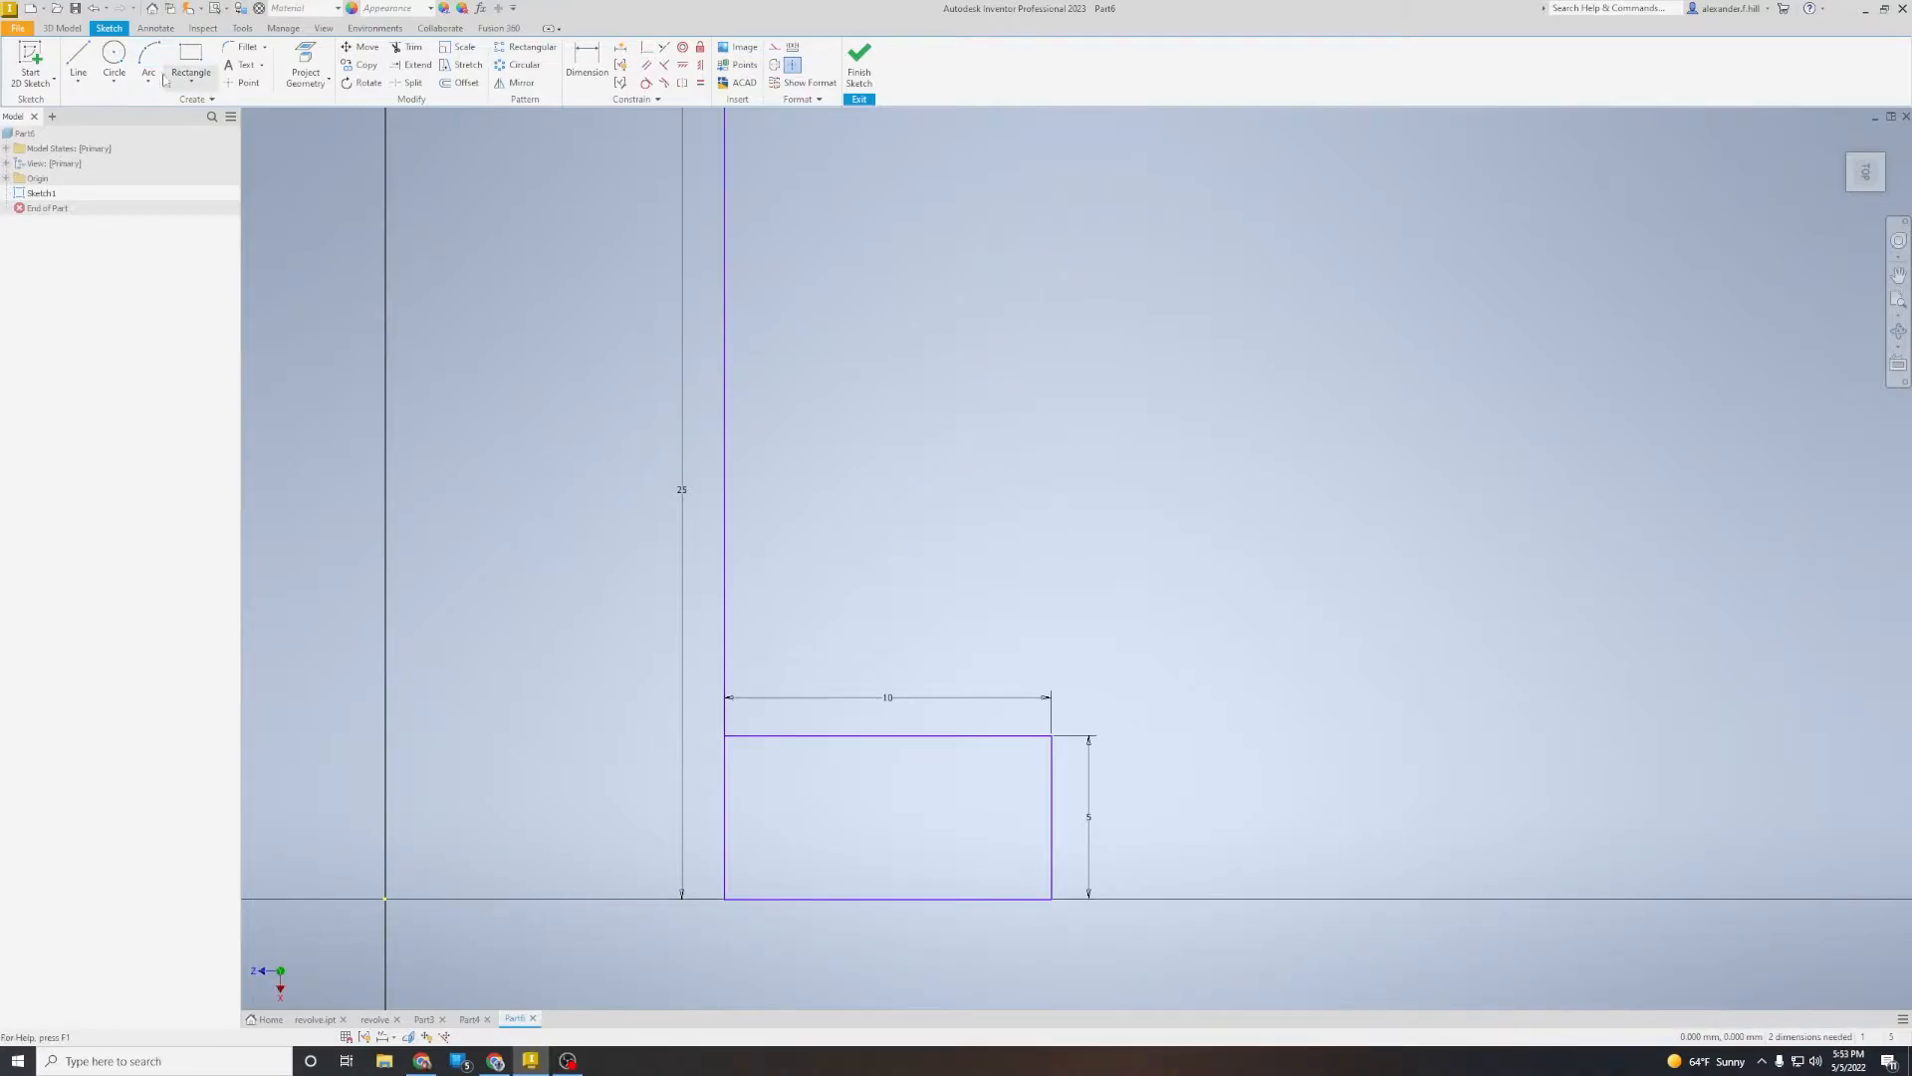
Step: Draw a three-point arc of about 28 mm radius from the rectangle's upper edge, curving up beside the vertical line
click(150, 55)
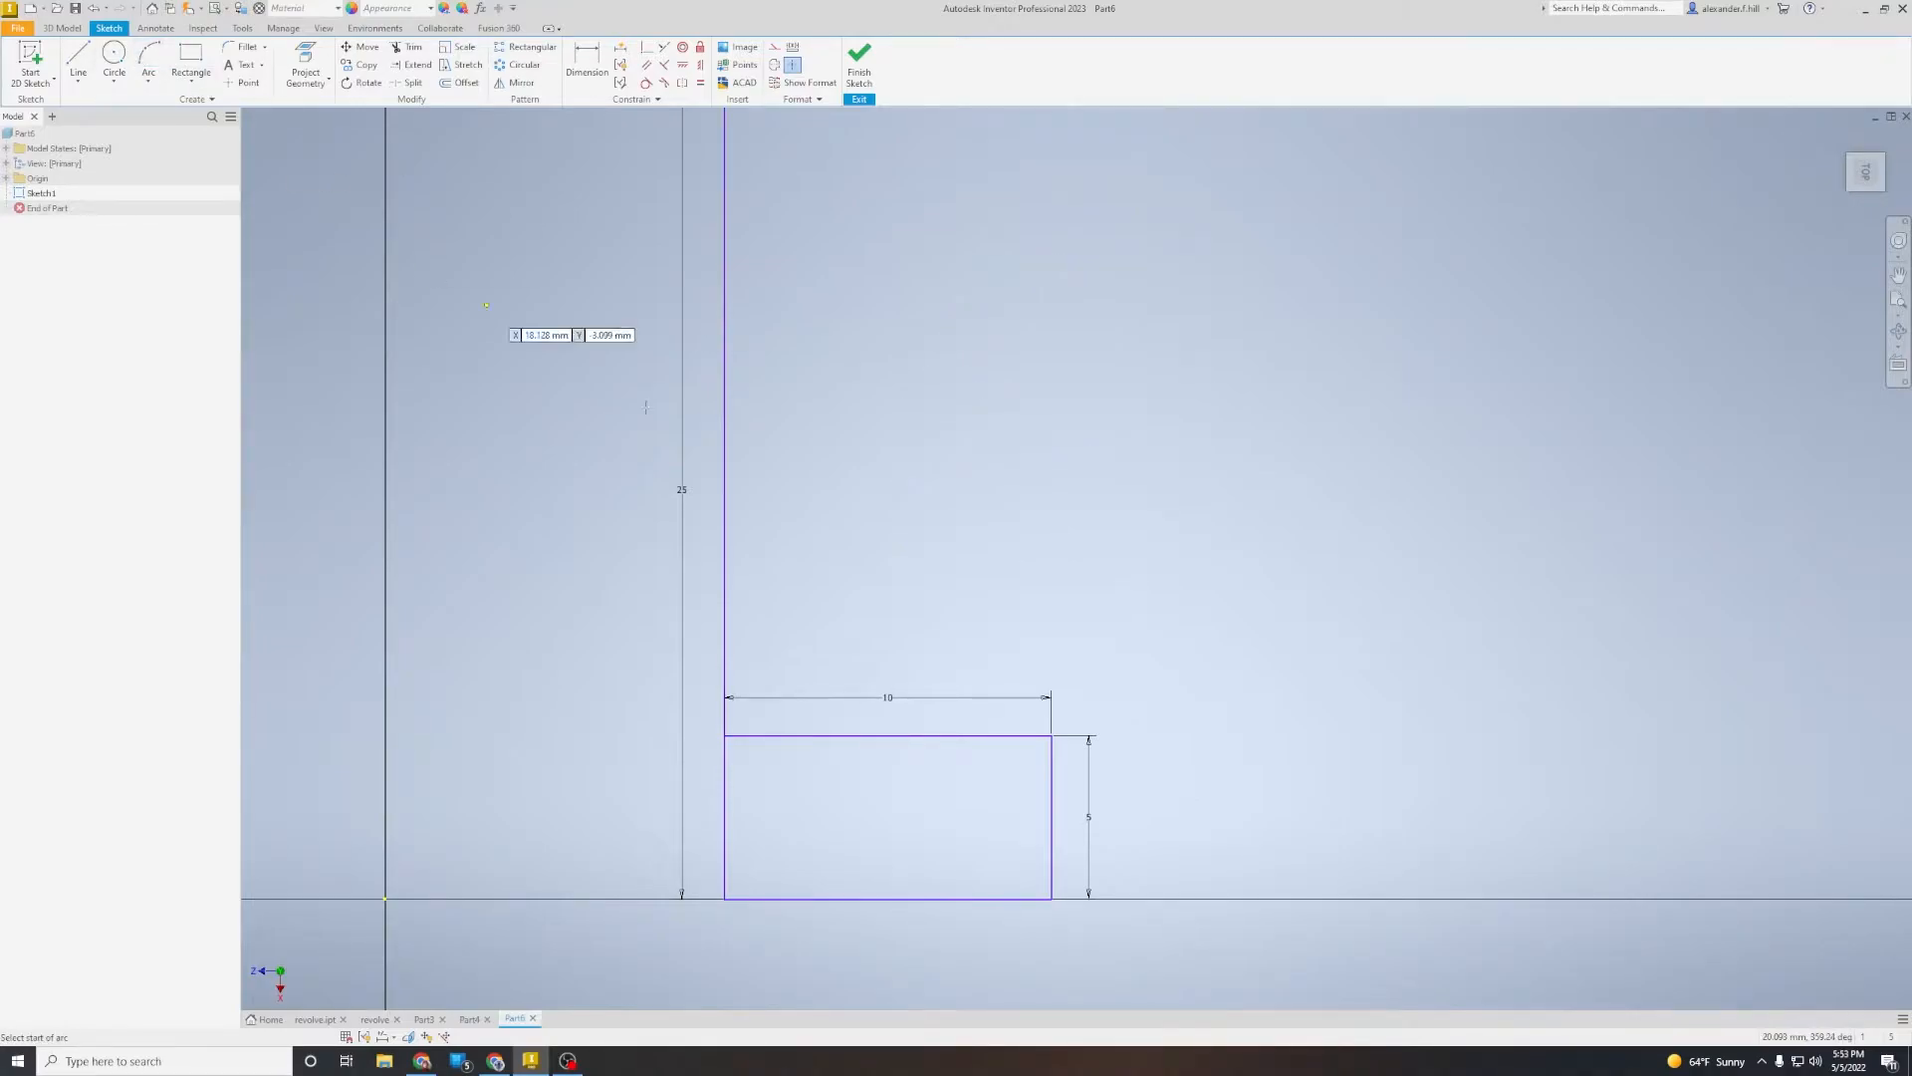
click(979, 736)
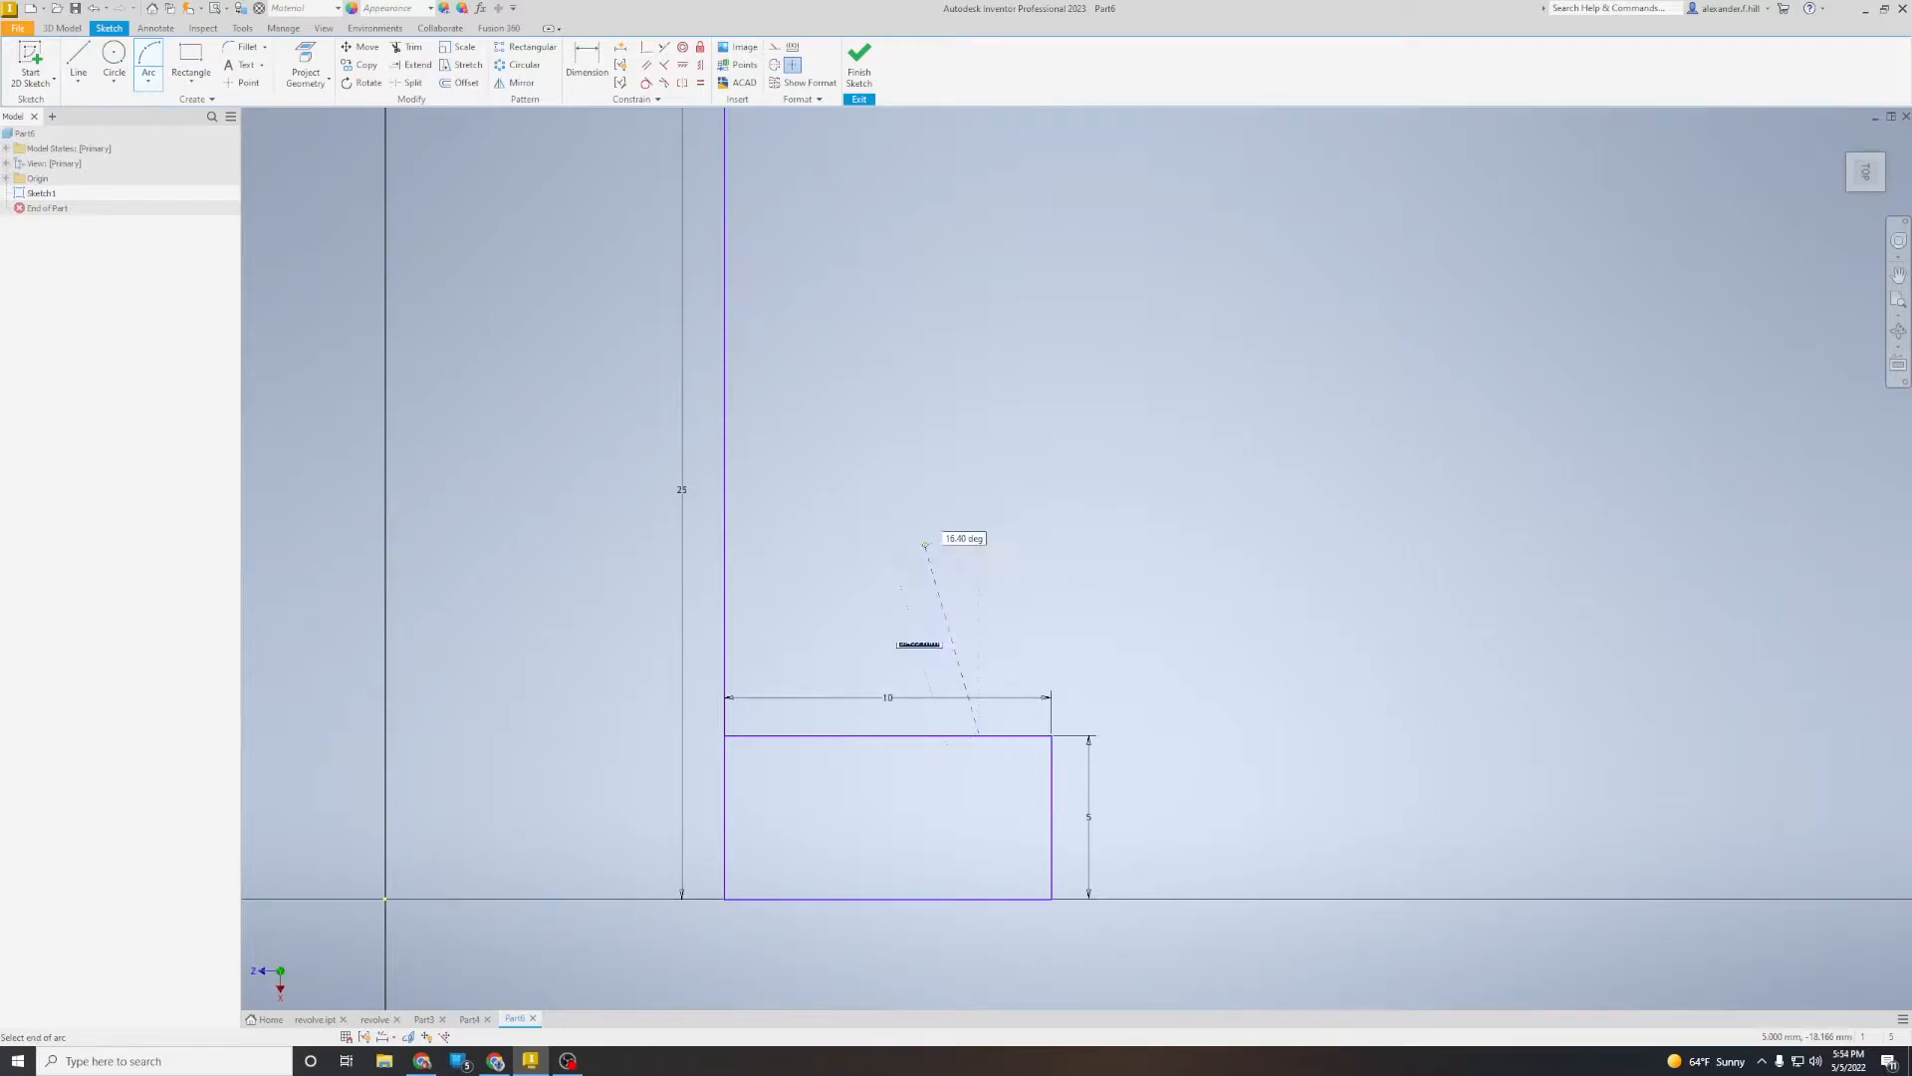
click(817, 180)
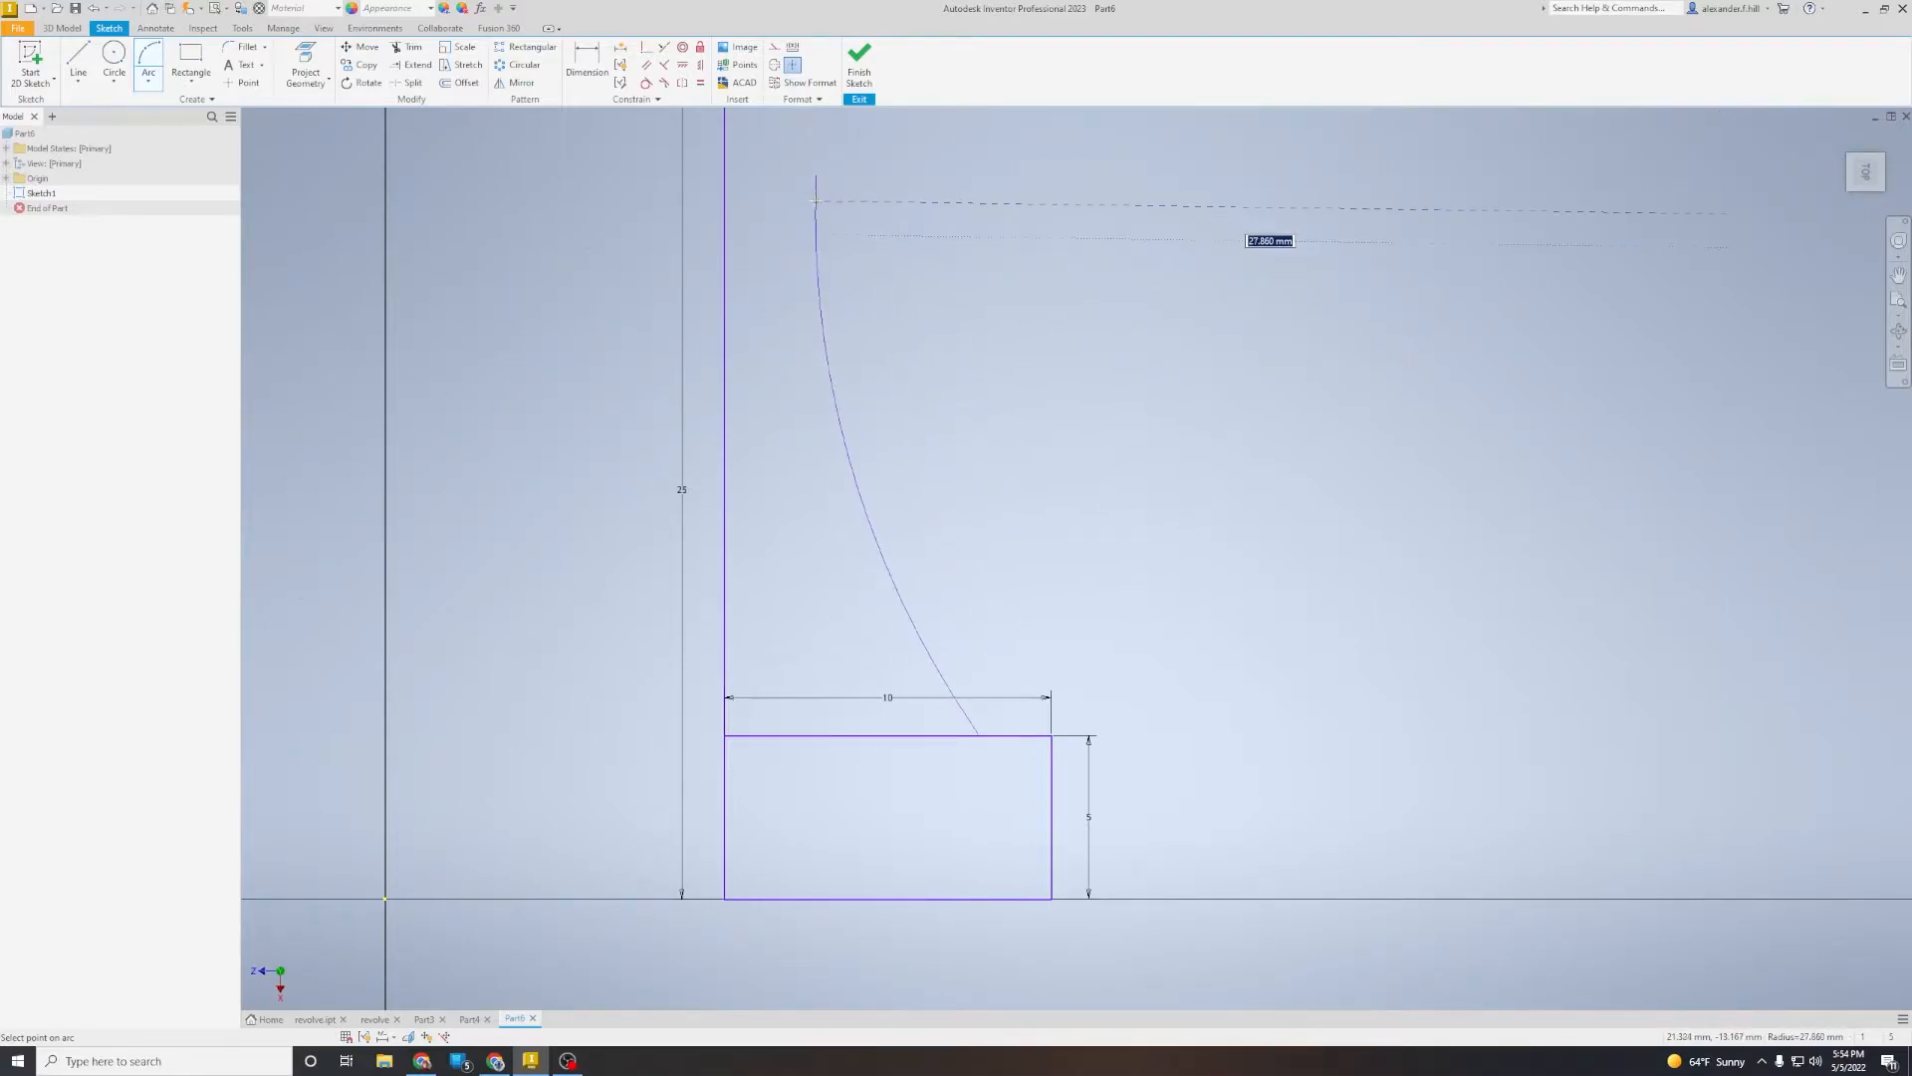
click(815, 201)
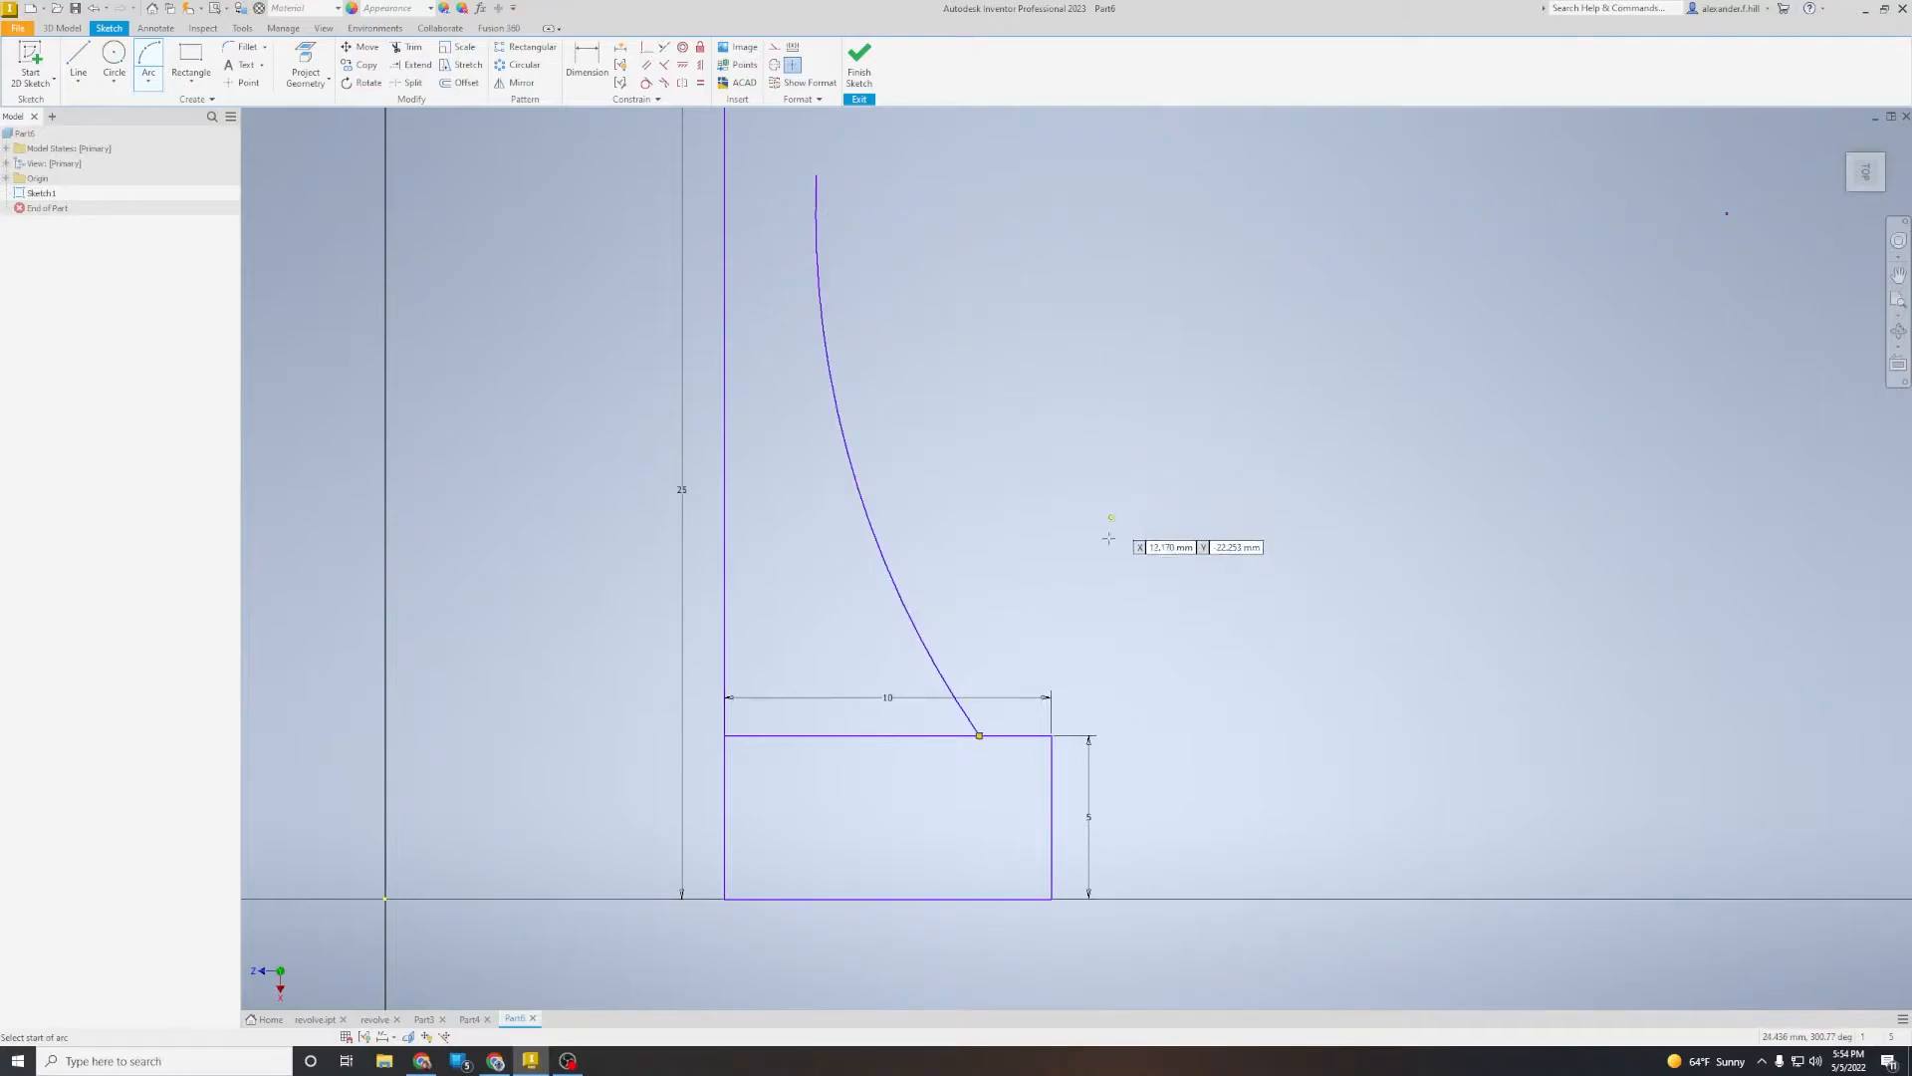
Step: Draw a circle about 7.8 mm in diameter, centred on the vertical line near its upper end and crossing the arc
scroll(1220, 791, down, 2)
scroll(1152, 461, up, 3)
scroll(1085, 479, down, 1)
middle_drag(1078, 560, 1031, 481)
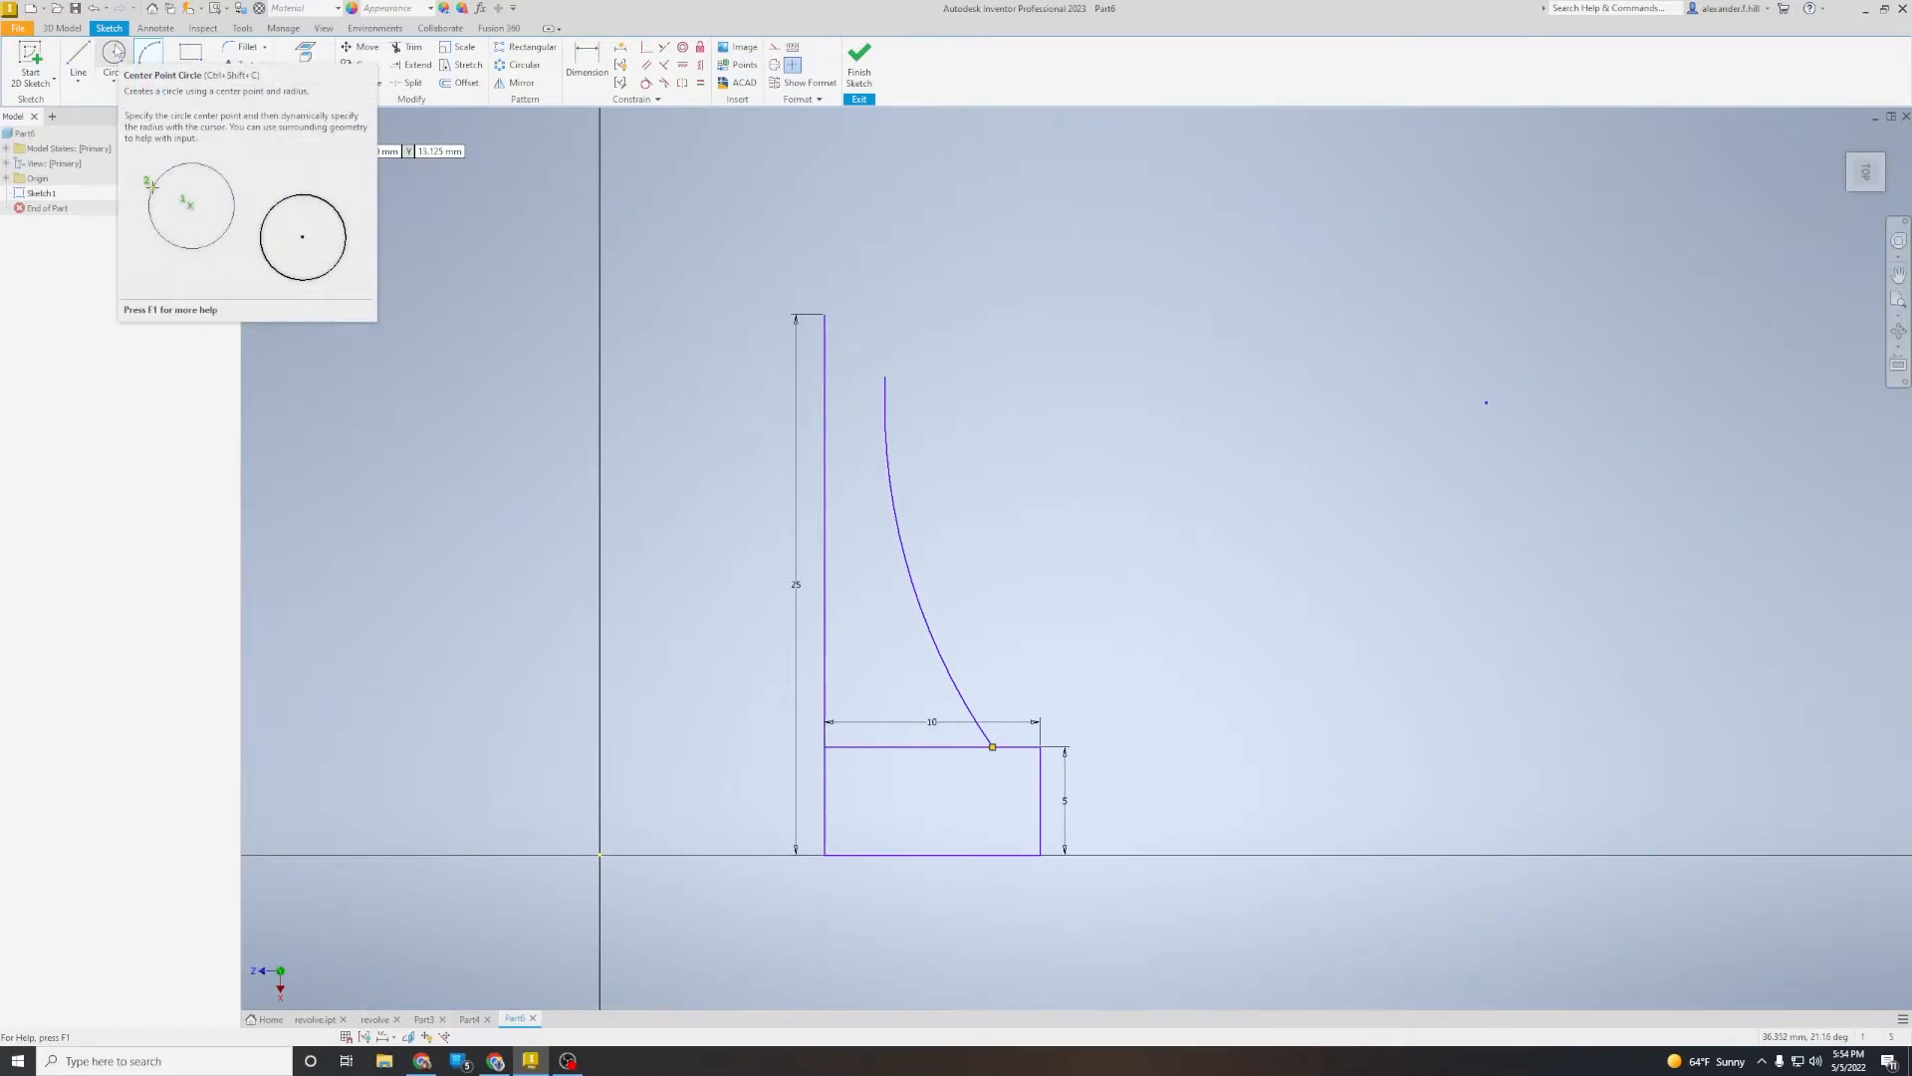
click(113, 57)
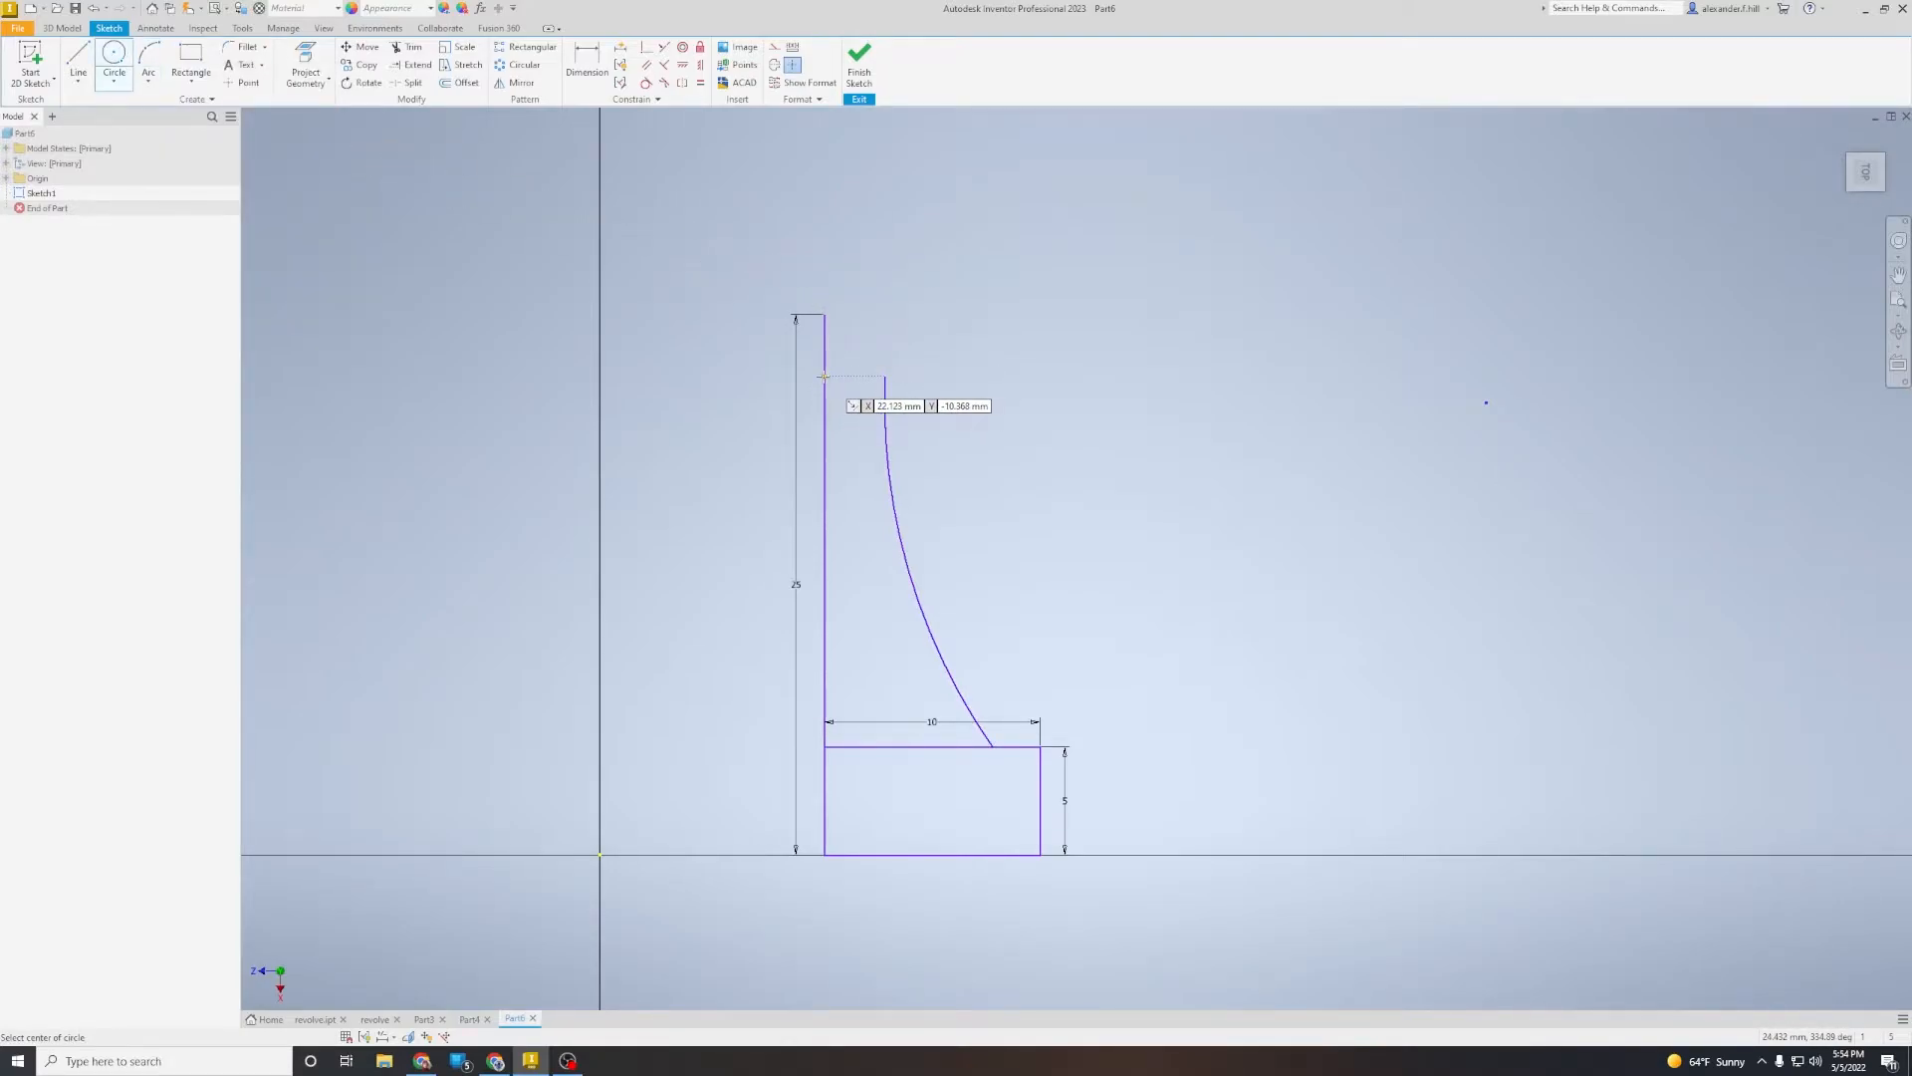
click(824, 352)
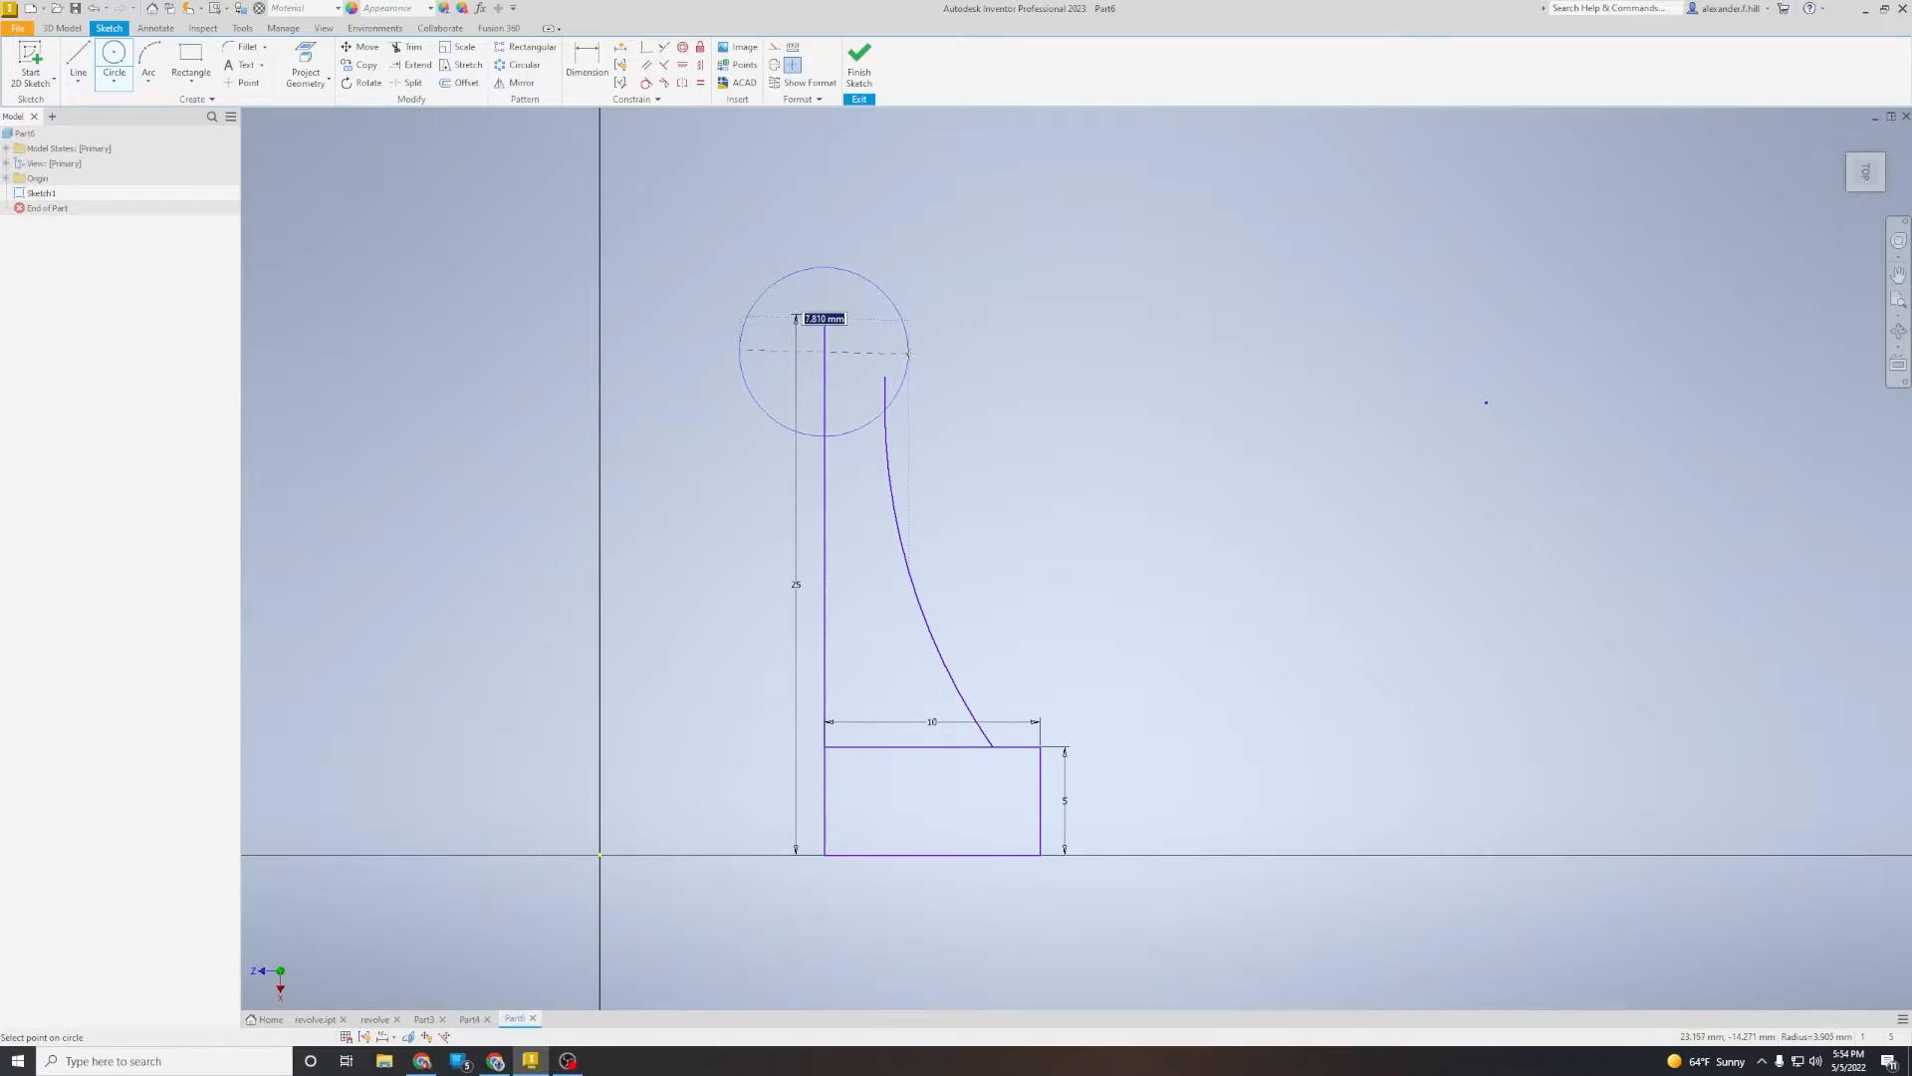
click(908, 353)
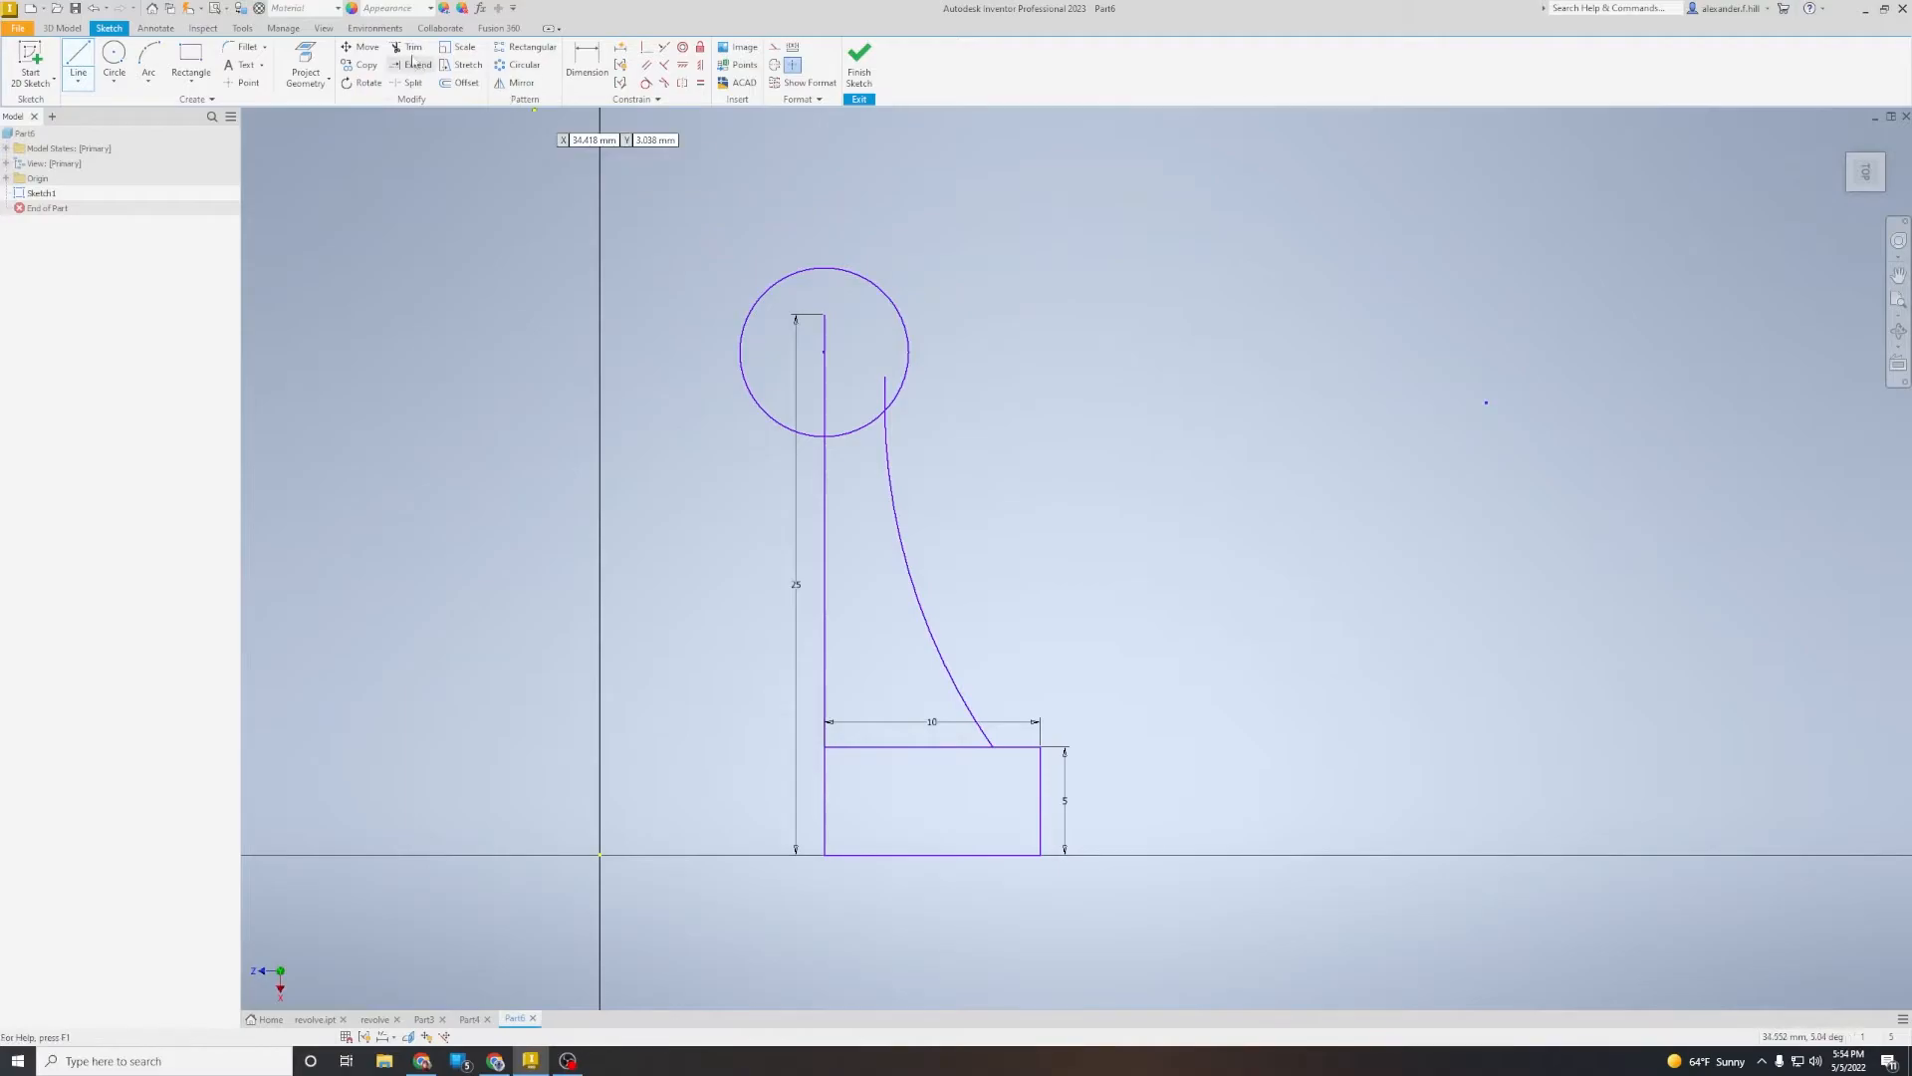
click(409, 47)
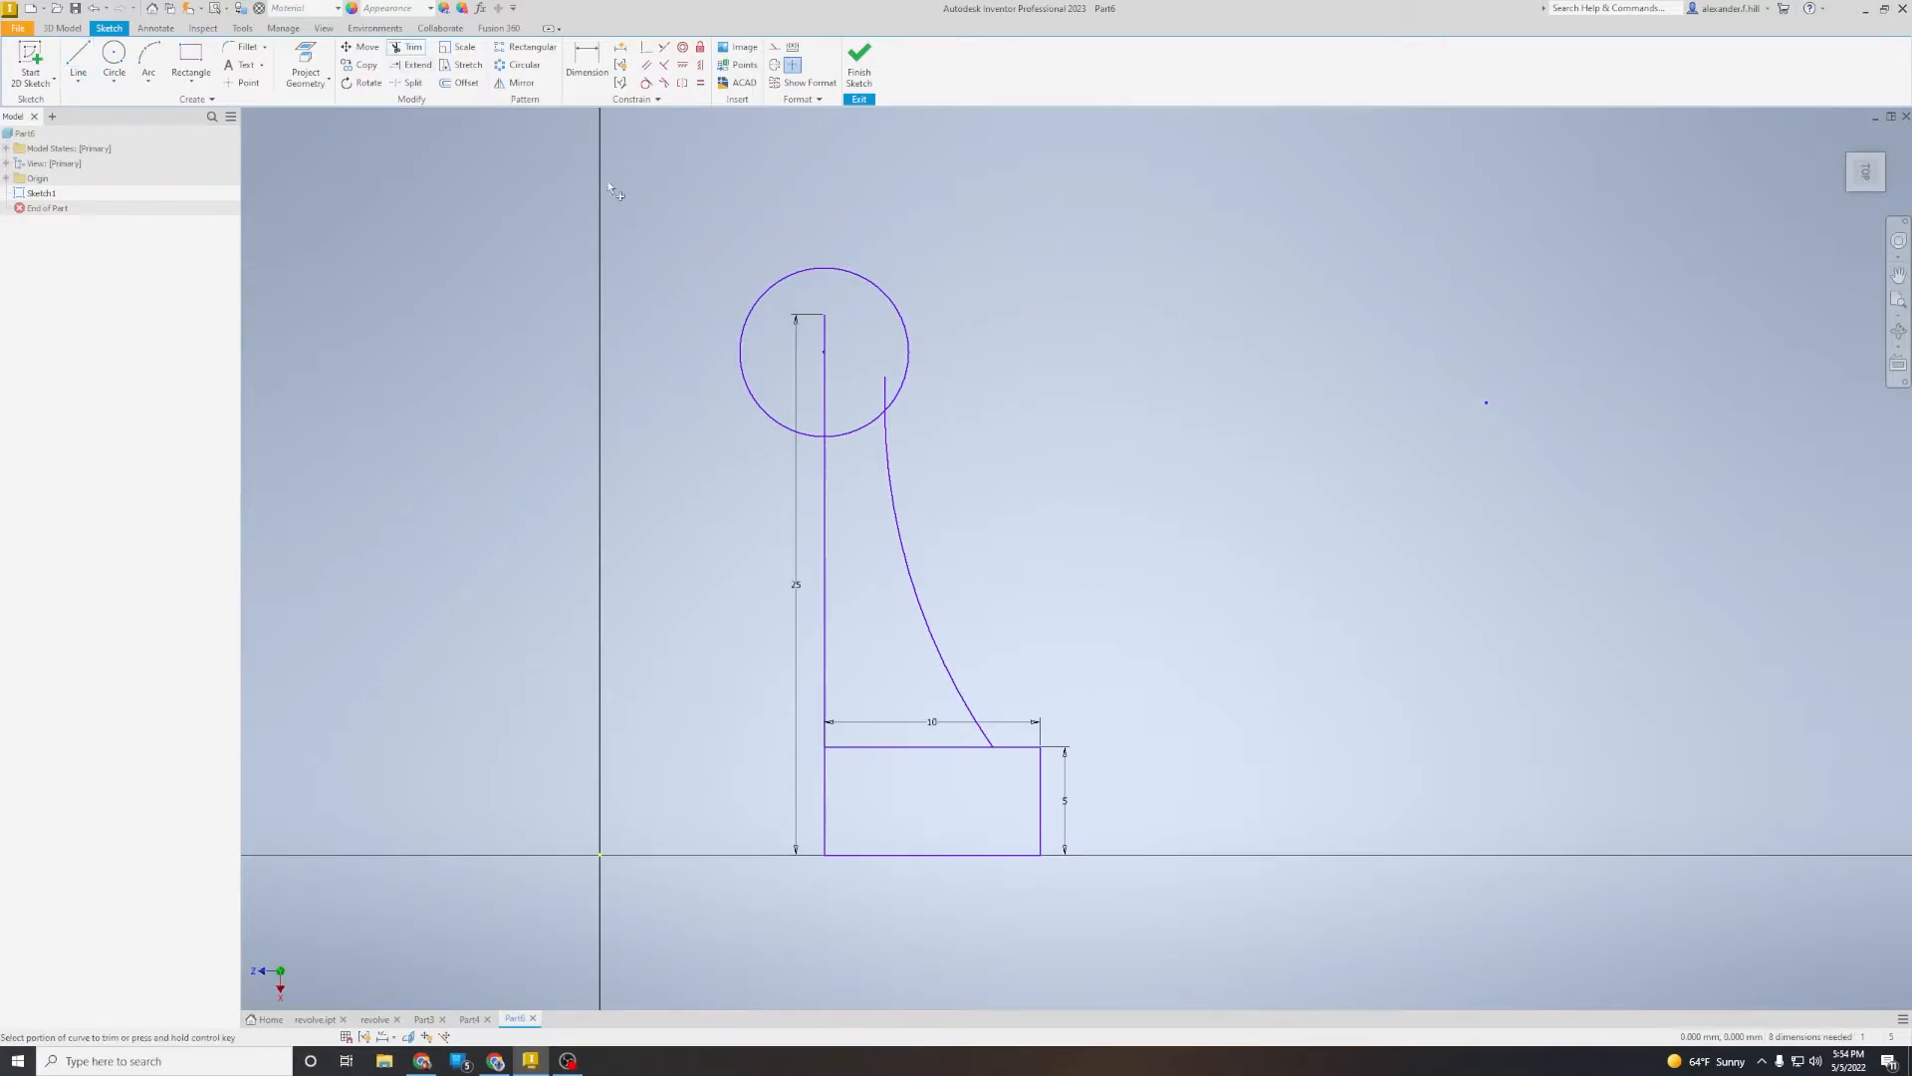
click(769, 414)
key(Escape)
key(ctrl+z)
Step: Draw a vertical line about 6 mm long upward from the centre line's upper endpoint, passing beyond the circle
click(78, 62)
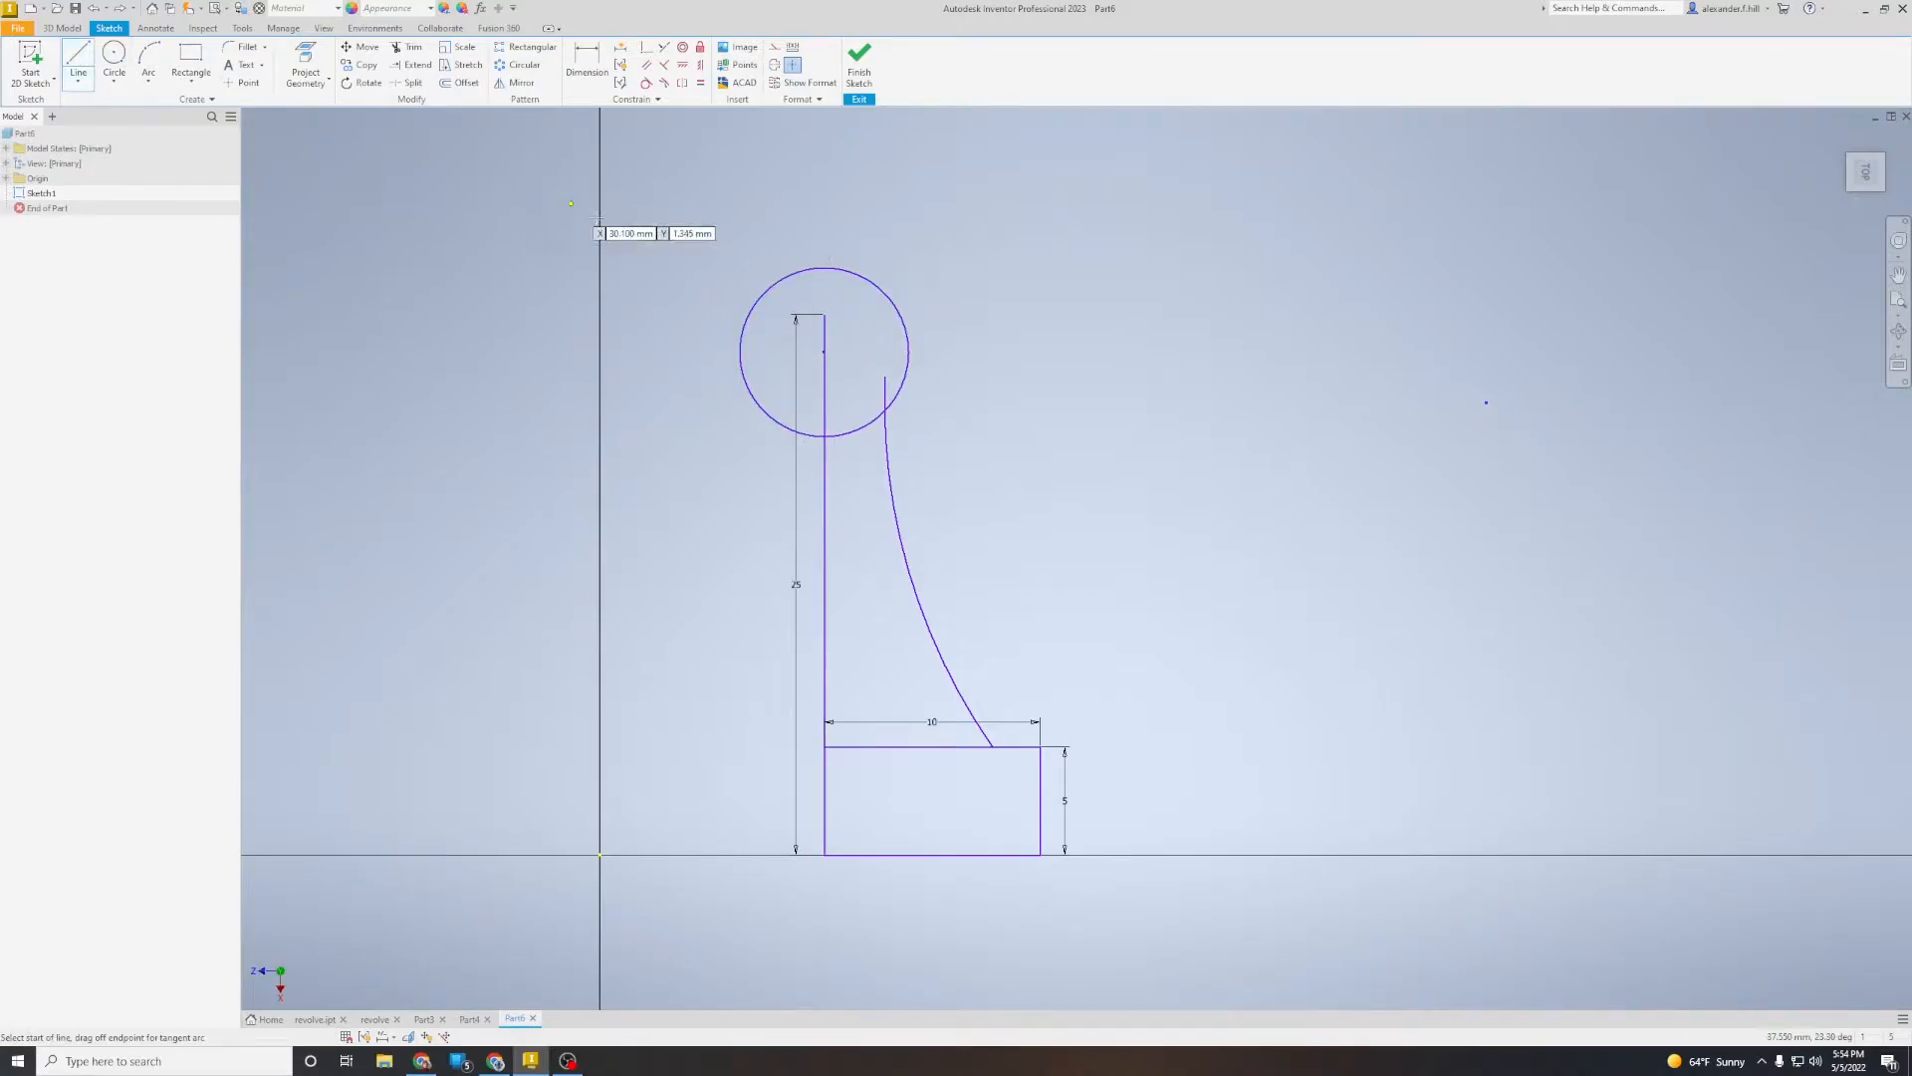
click(824, 317)
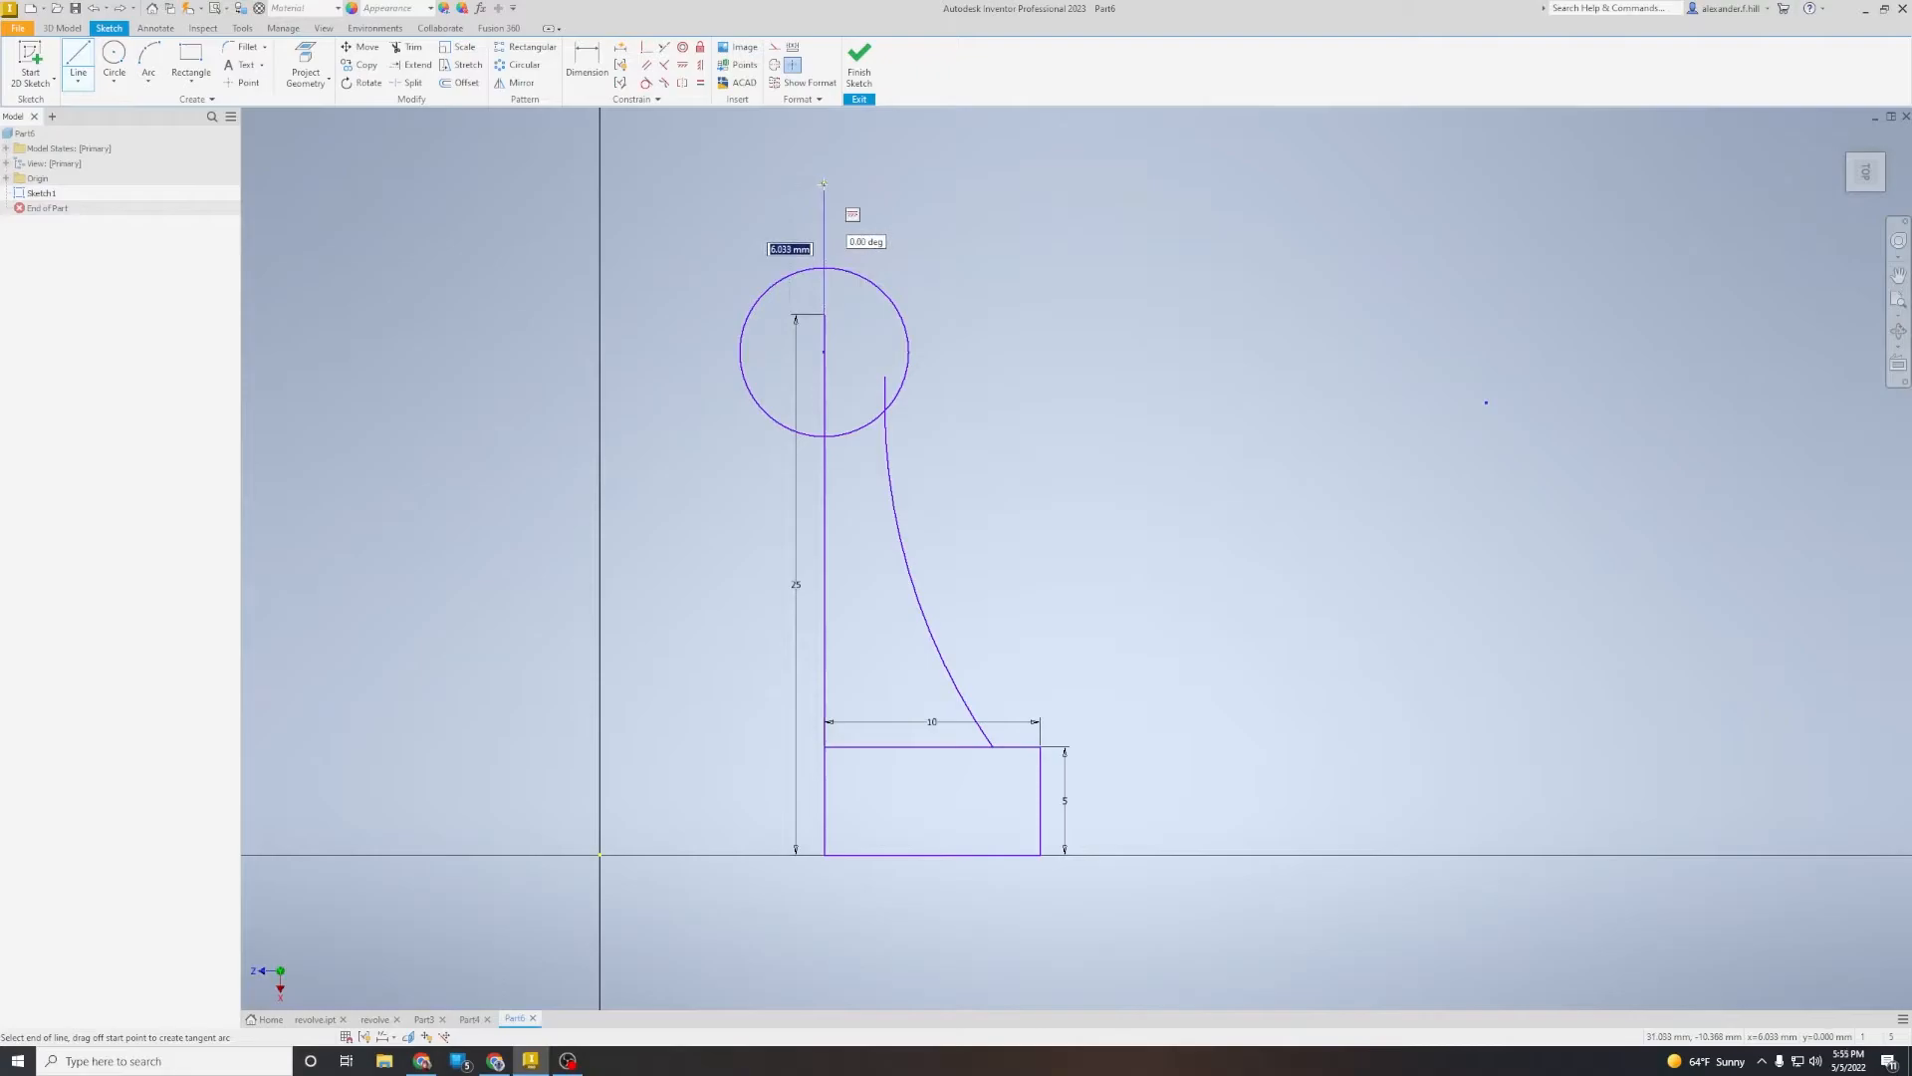
click(824, 184)
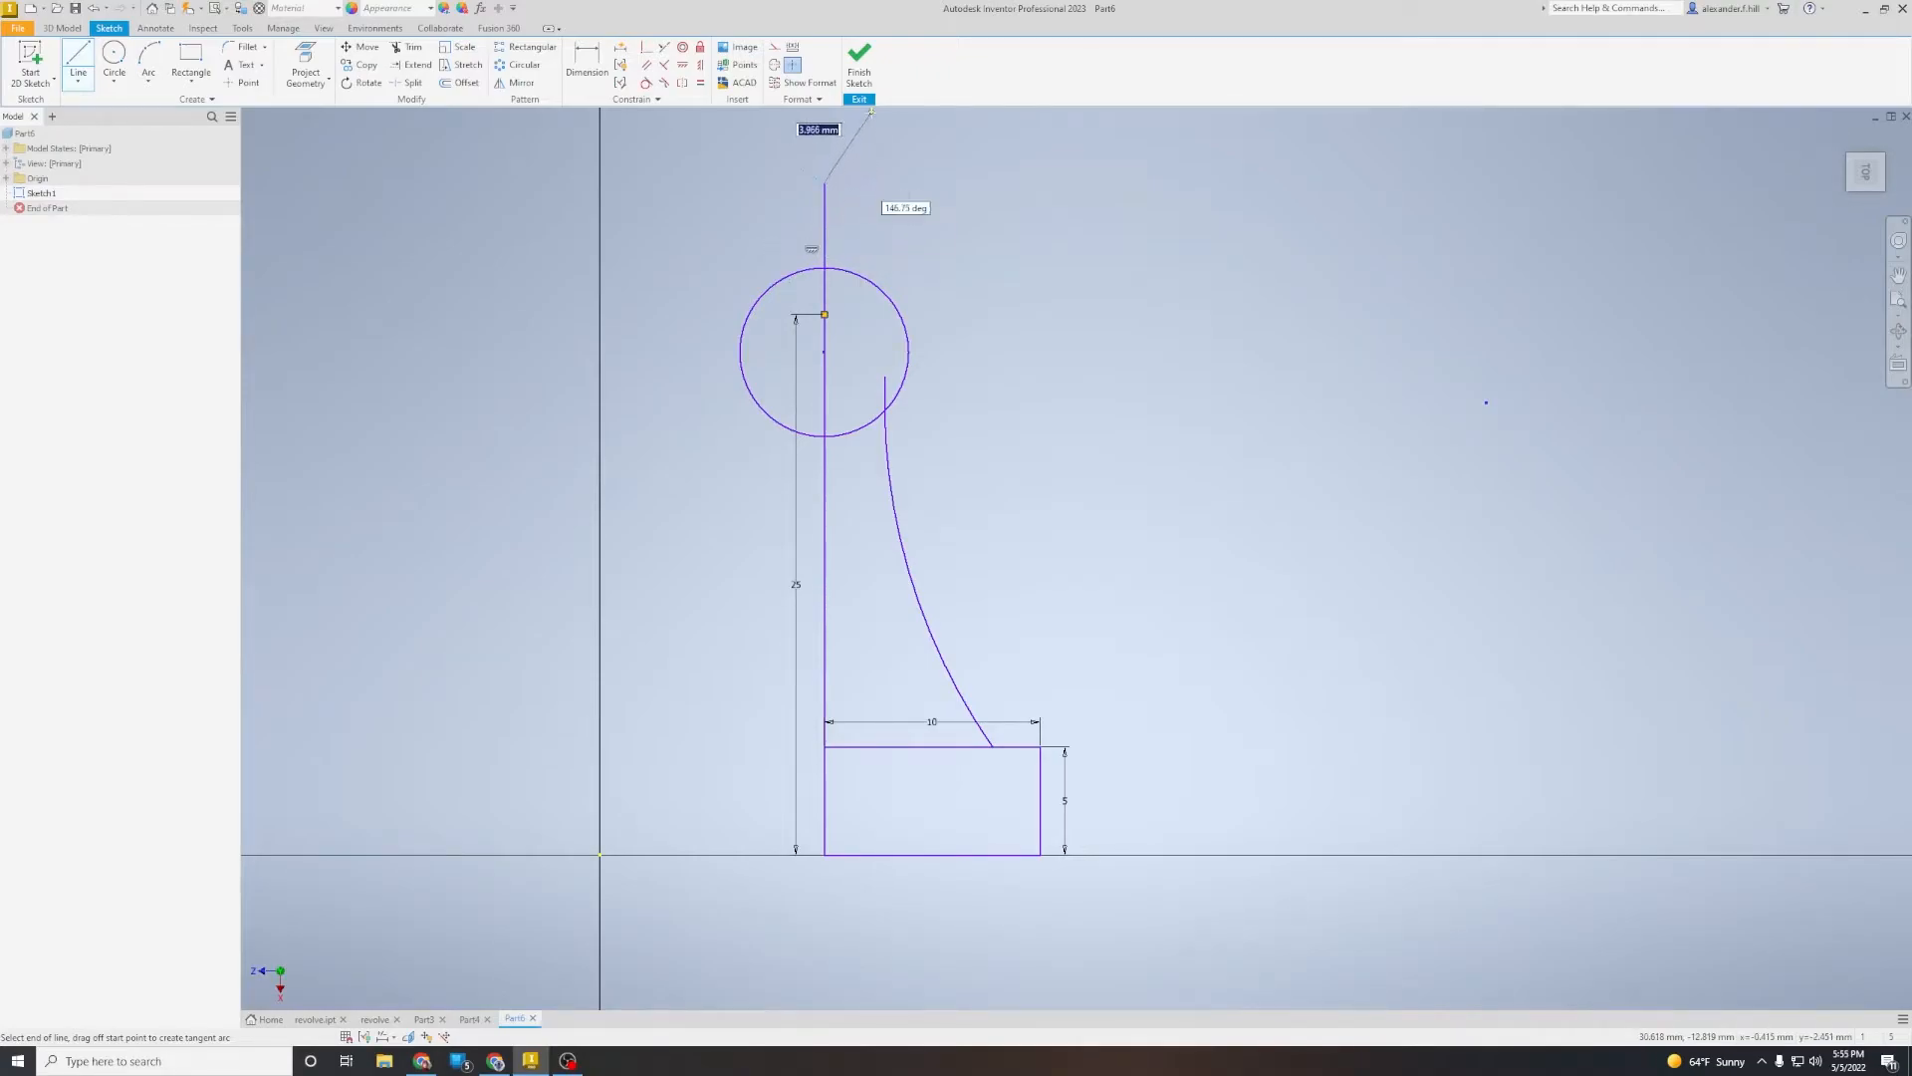
key(Escape)
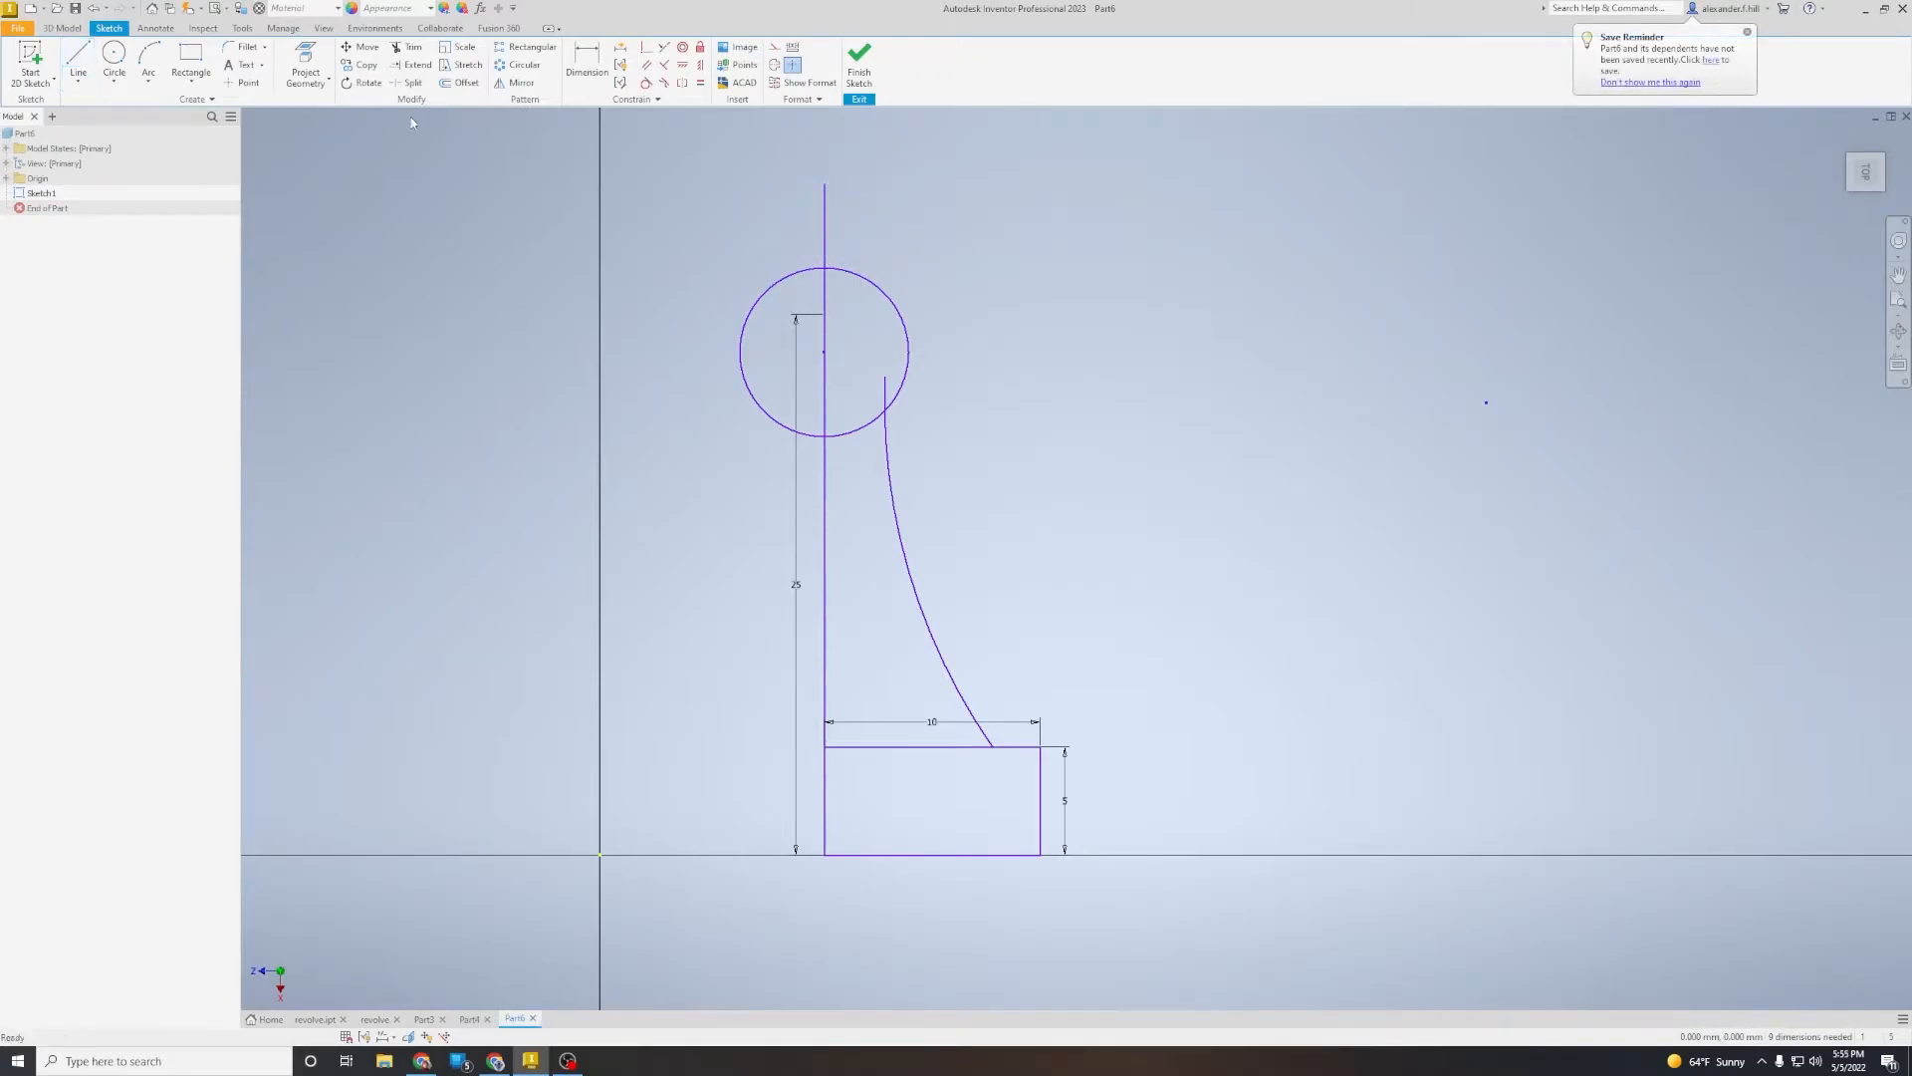
Step: Trim the circle's outer half and the overlapping inner segments to leave one closed half profile, and finish the sketch
click(410, 55)
click(741, 368)
click(845, 431)
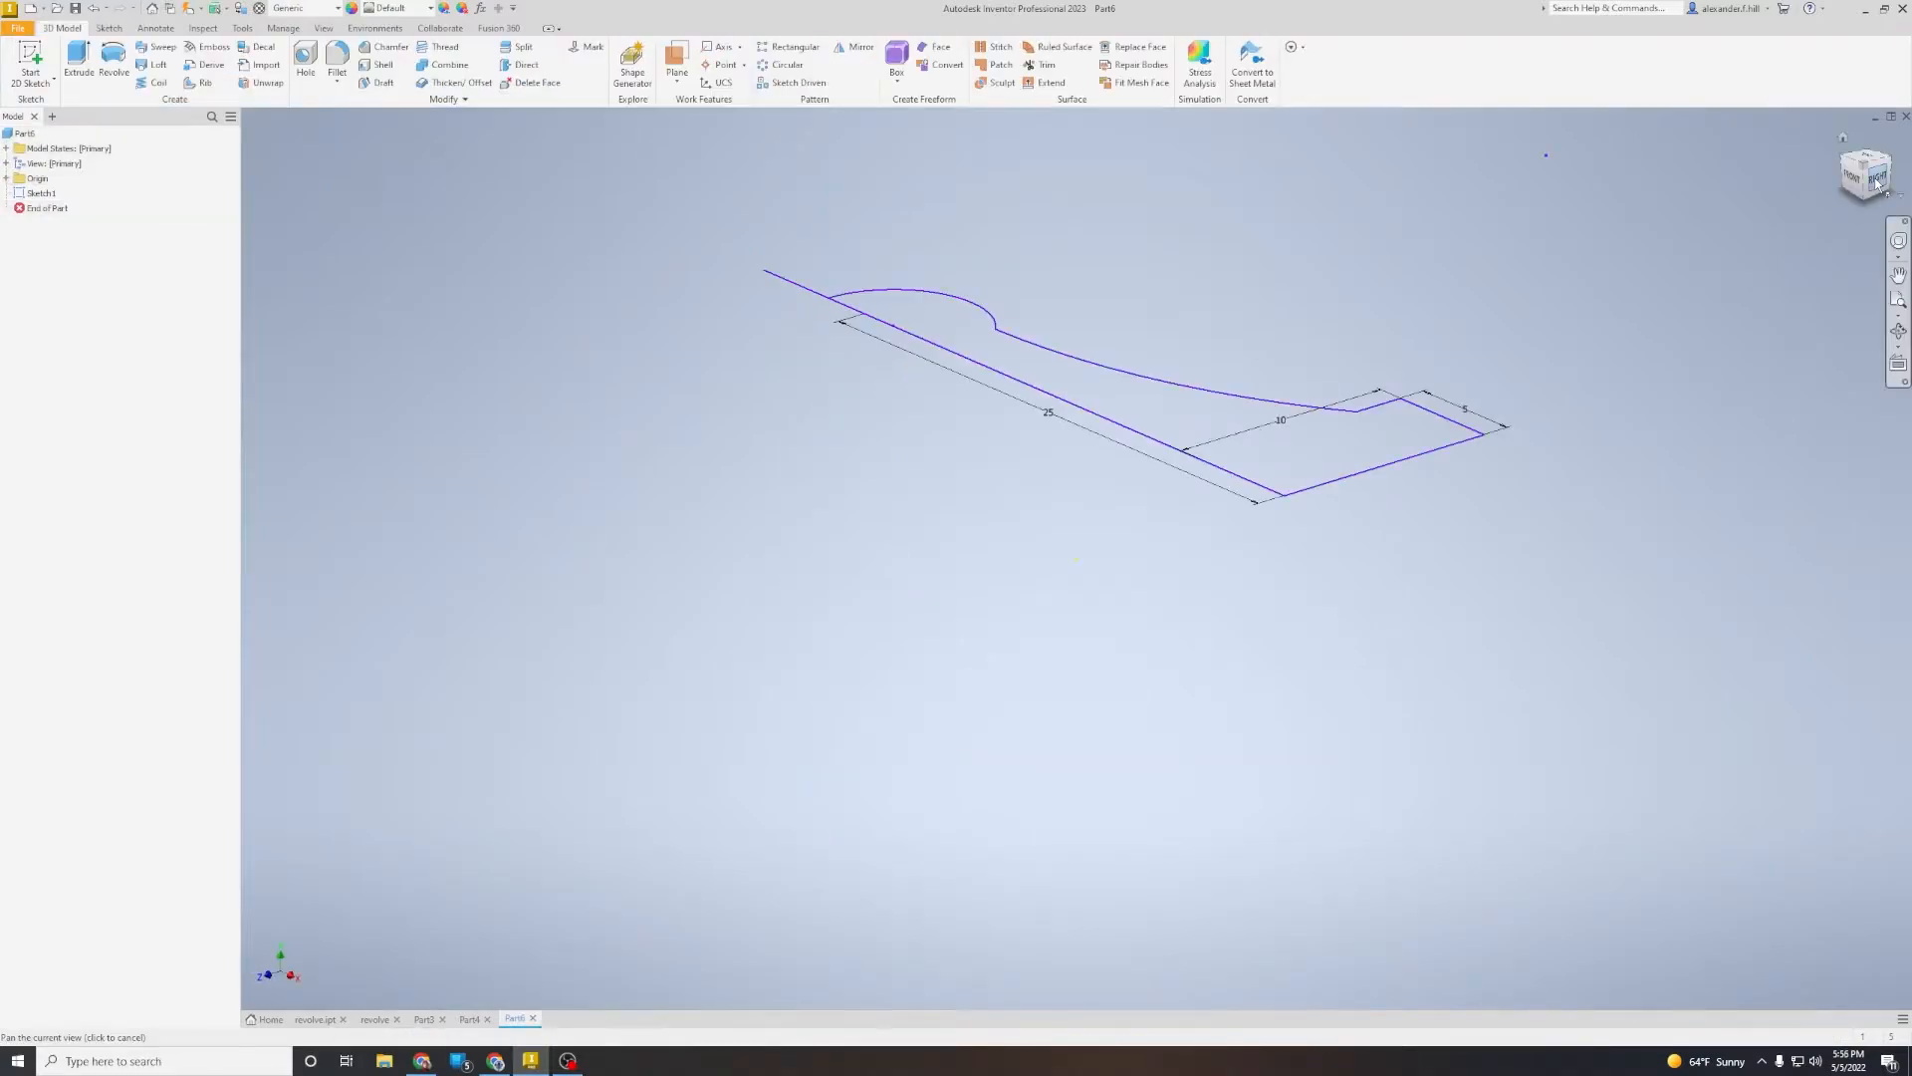
Step: Set up a Revolve of the pawn's half profile, using the long straight centre line as the axis
mouse_move(1226, 320)
shift+middle_down()
mouse_move(1211, 413)
mouse_move(1226, 317)
shift+middle_up()
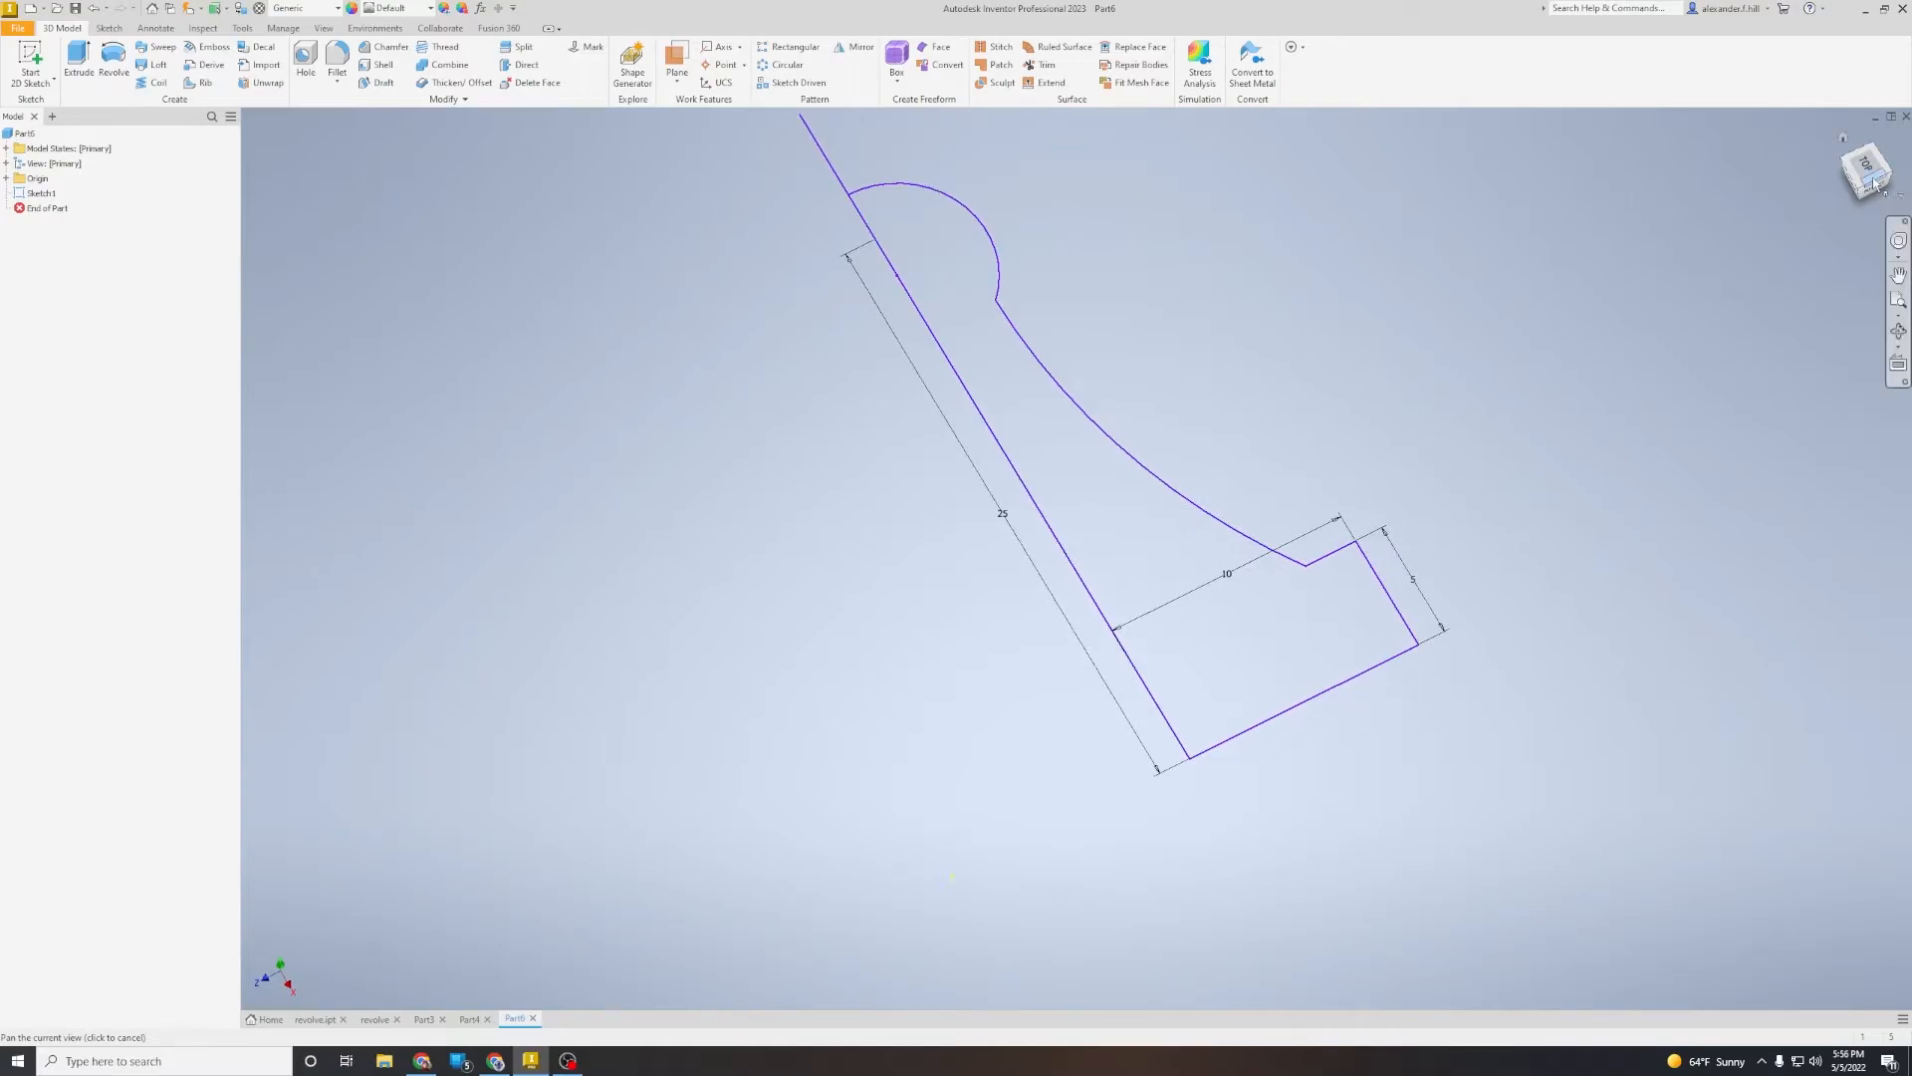
click(121, 57)
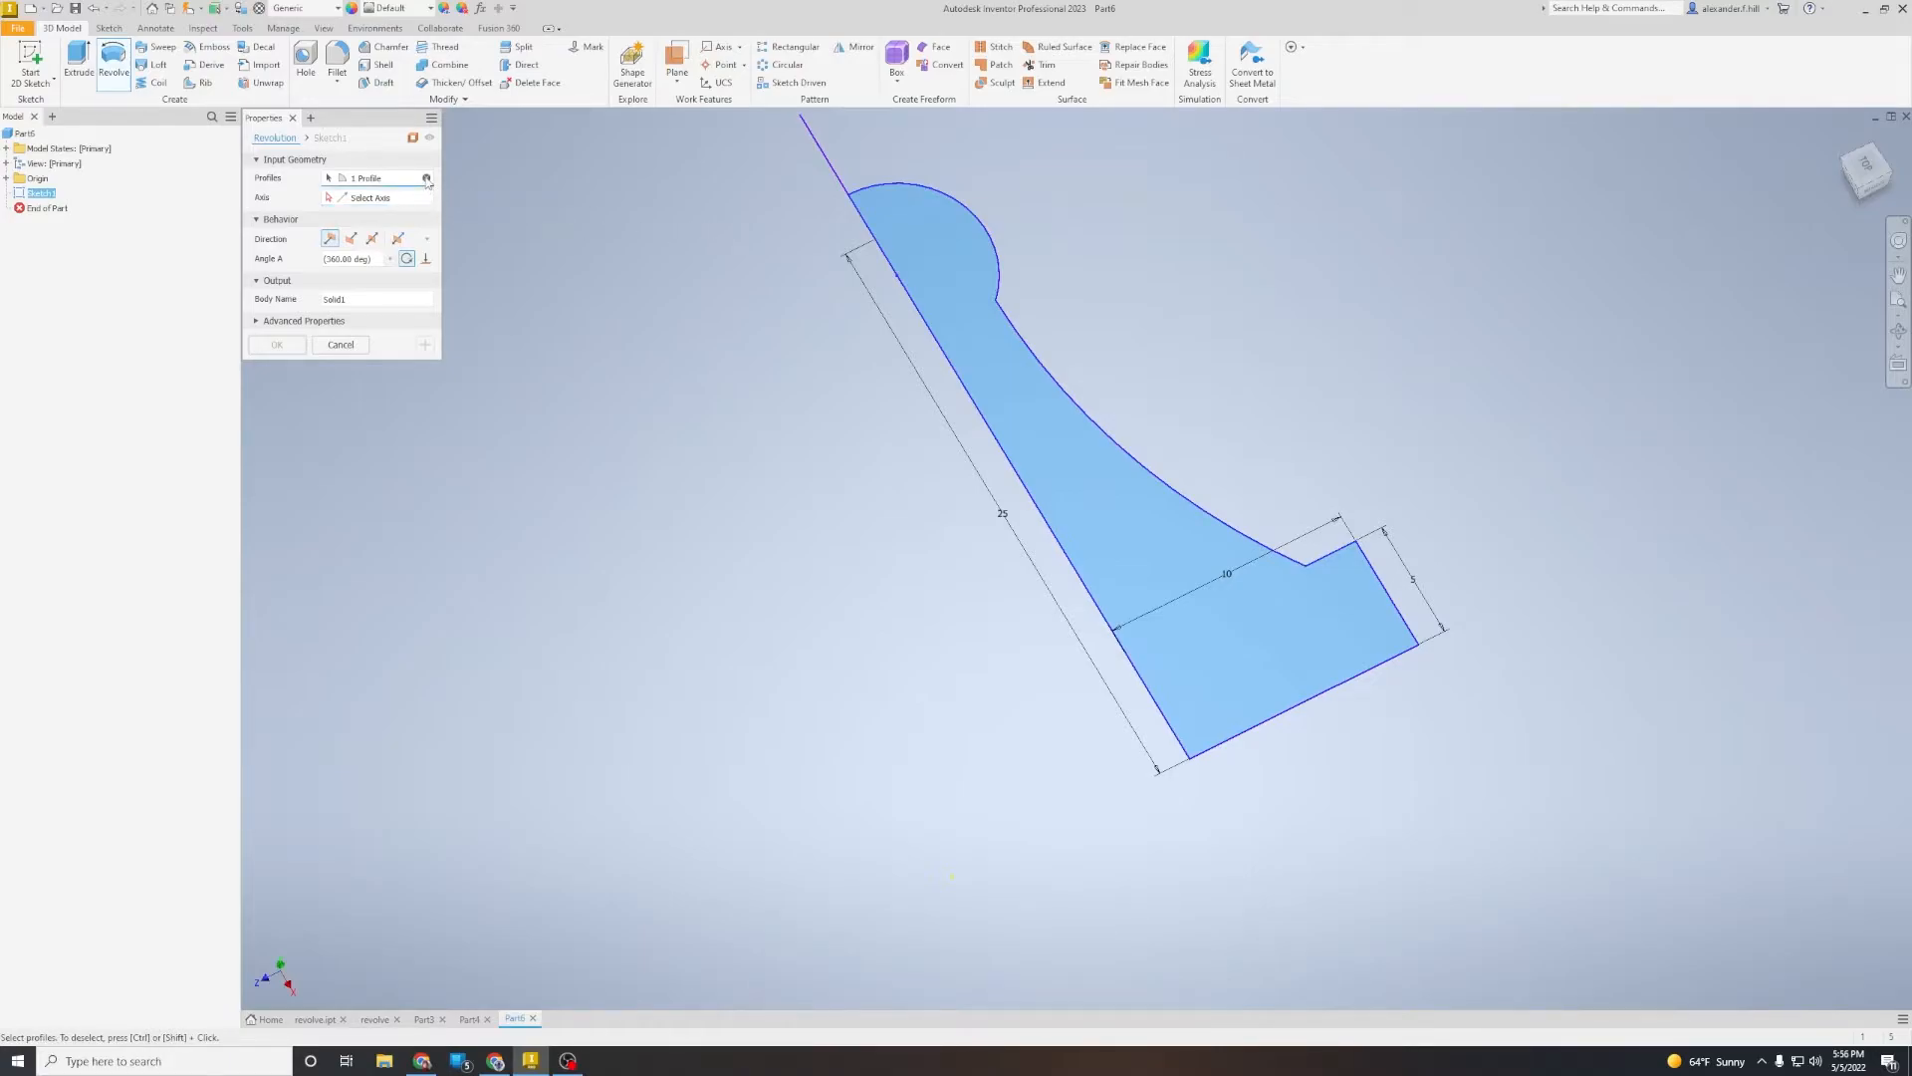
click(426, 178)
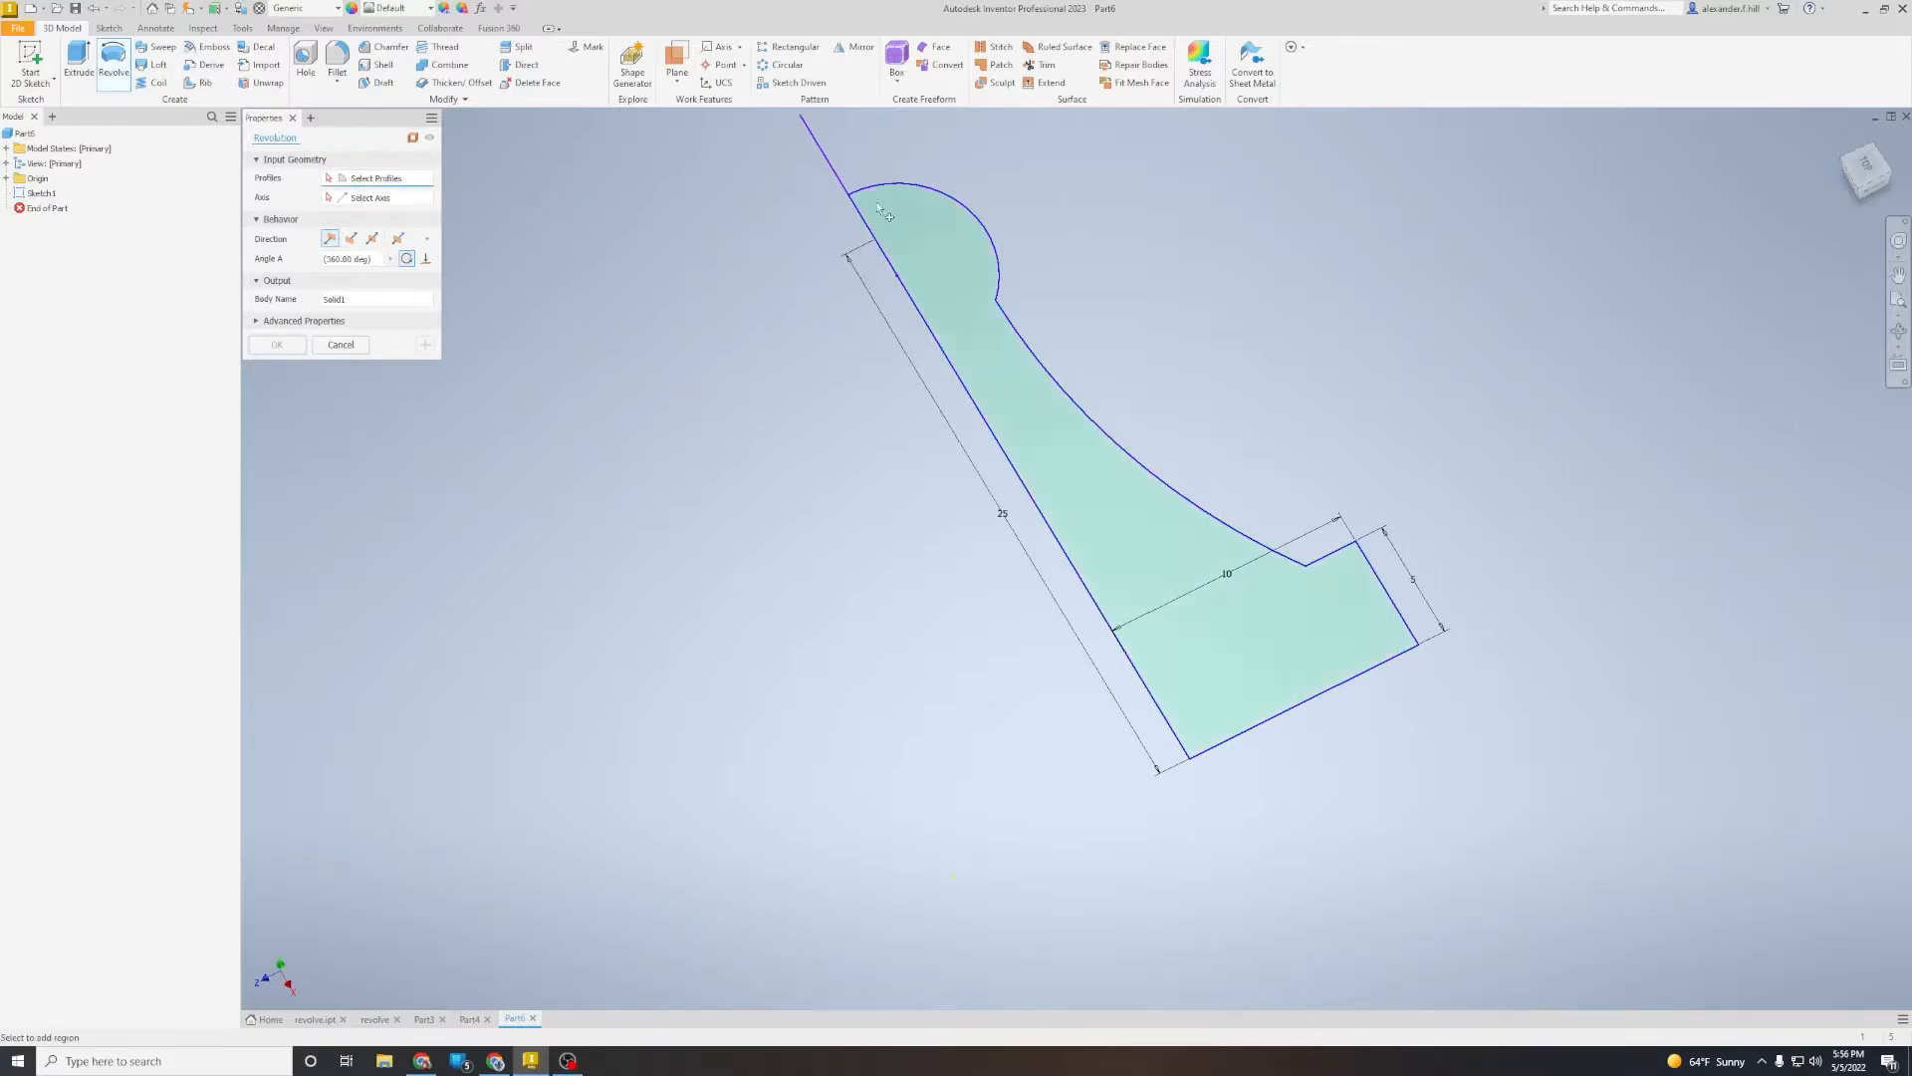
click(941, 210)
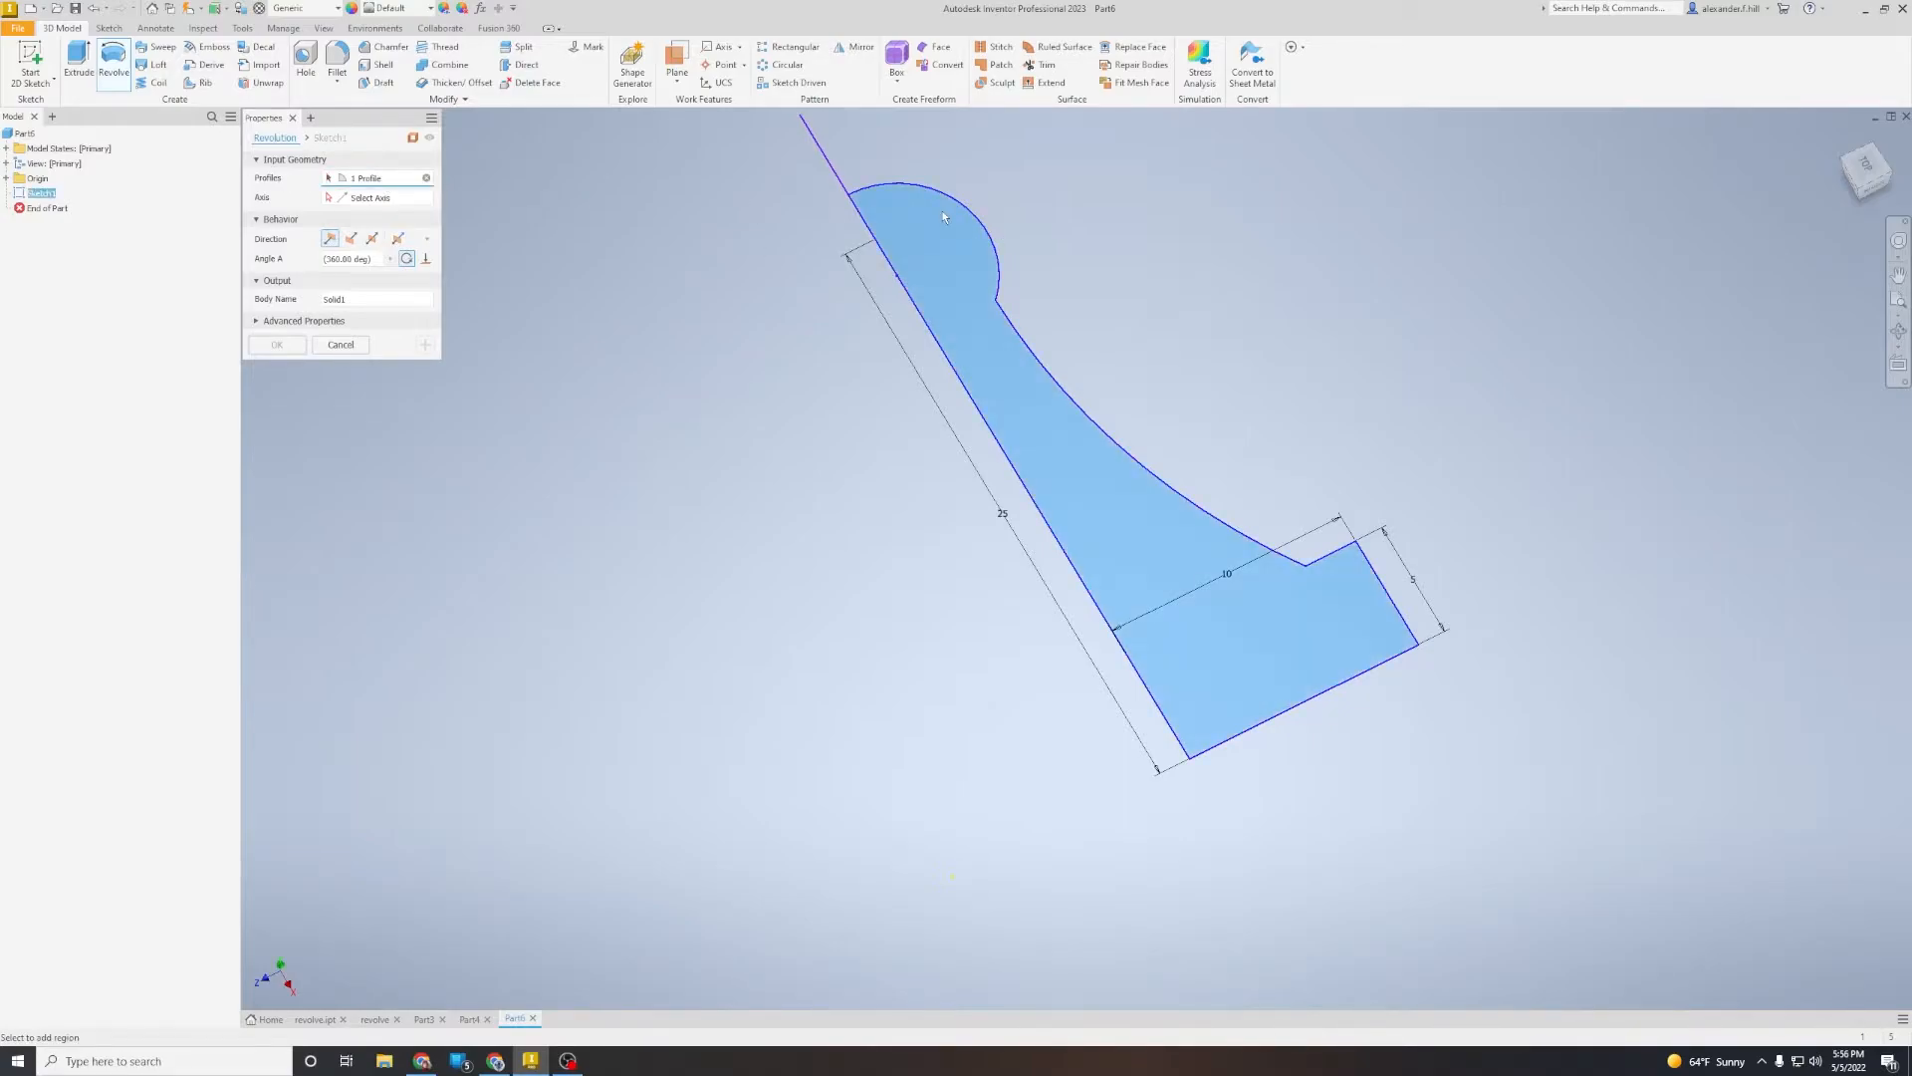
click(357, 200)
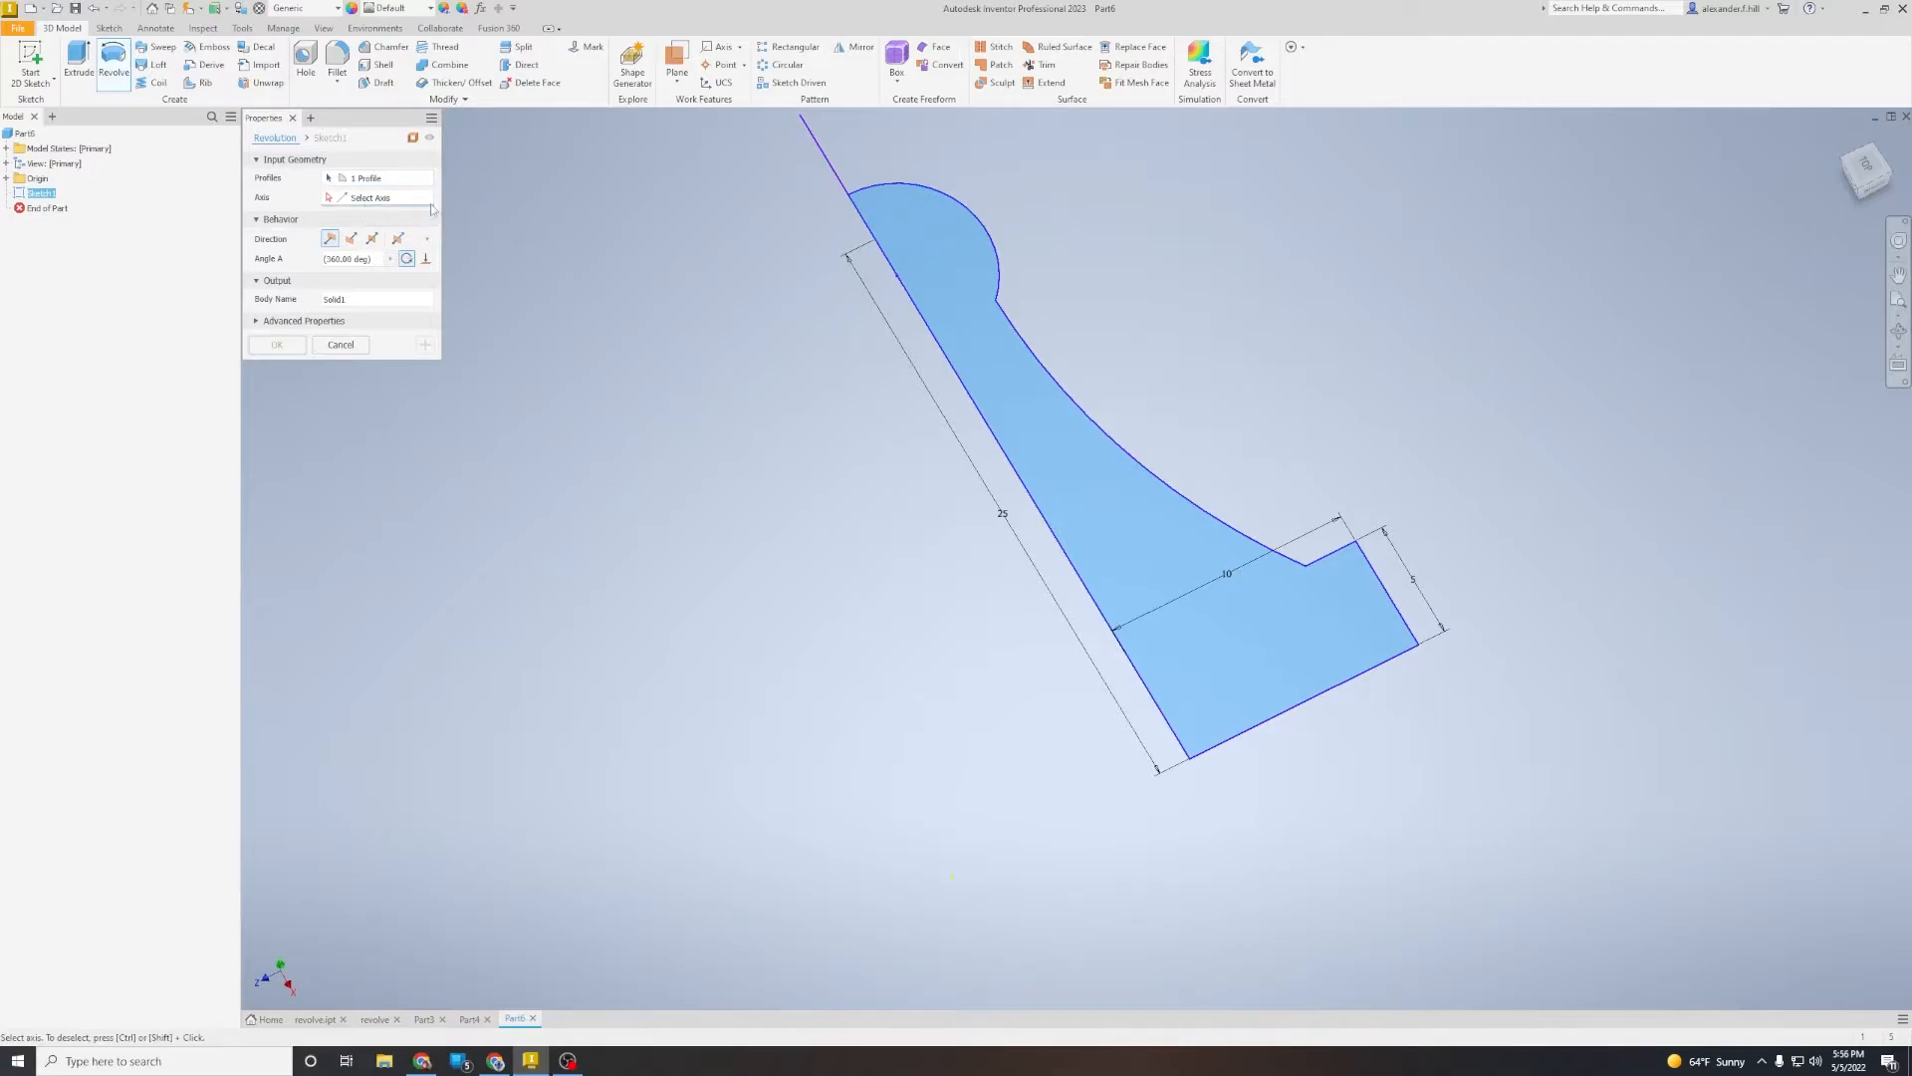
click(875, 239)
Step: Try a partial revolve angle of 265 degrees on the pawn preview
drag(1868, 172, 1900, 221)
shift+middle_drag(1226, 320, 1165, 637)
scroll(1165, 641, down, 5)
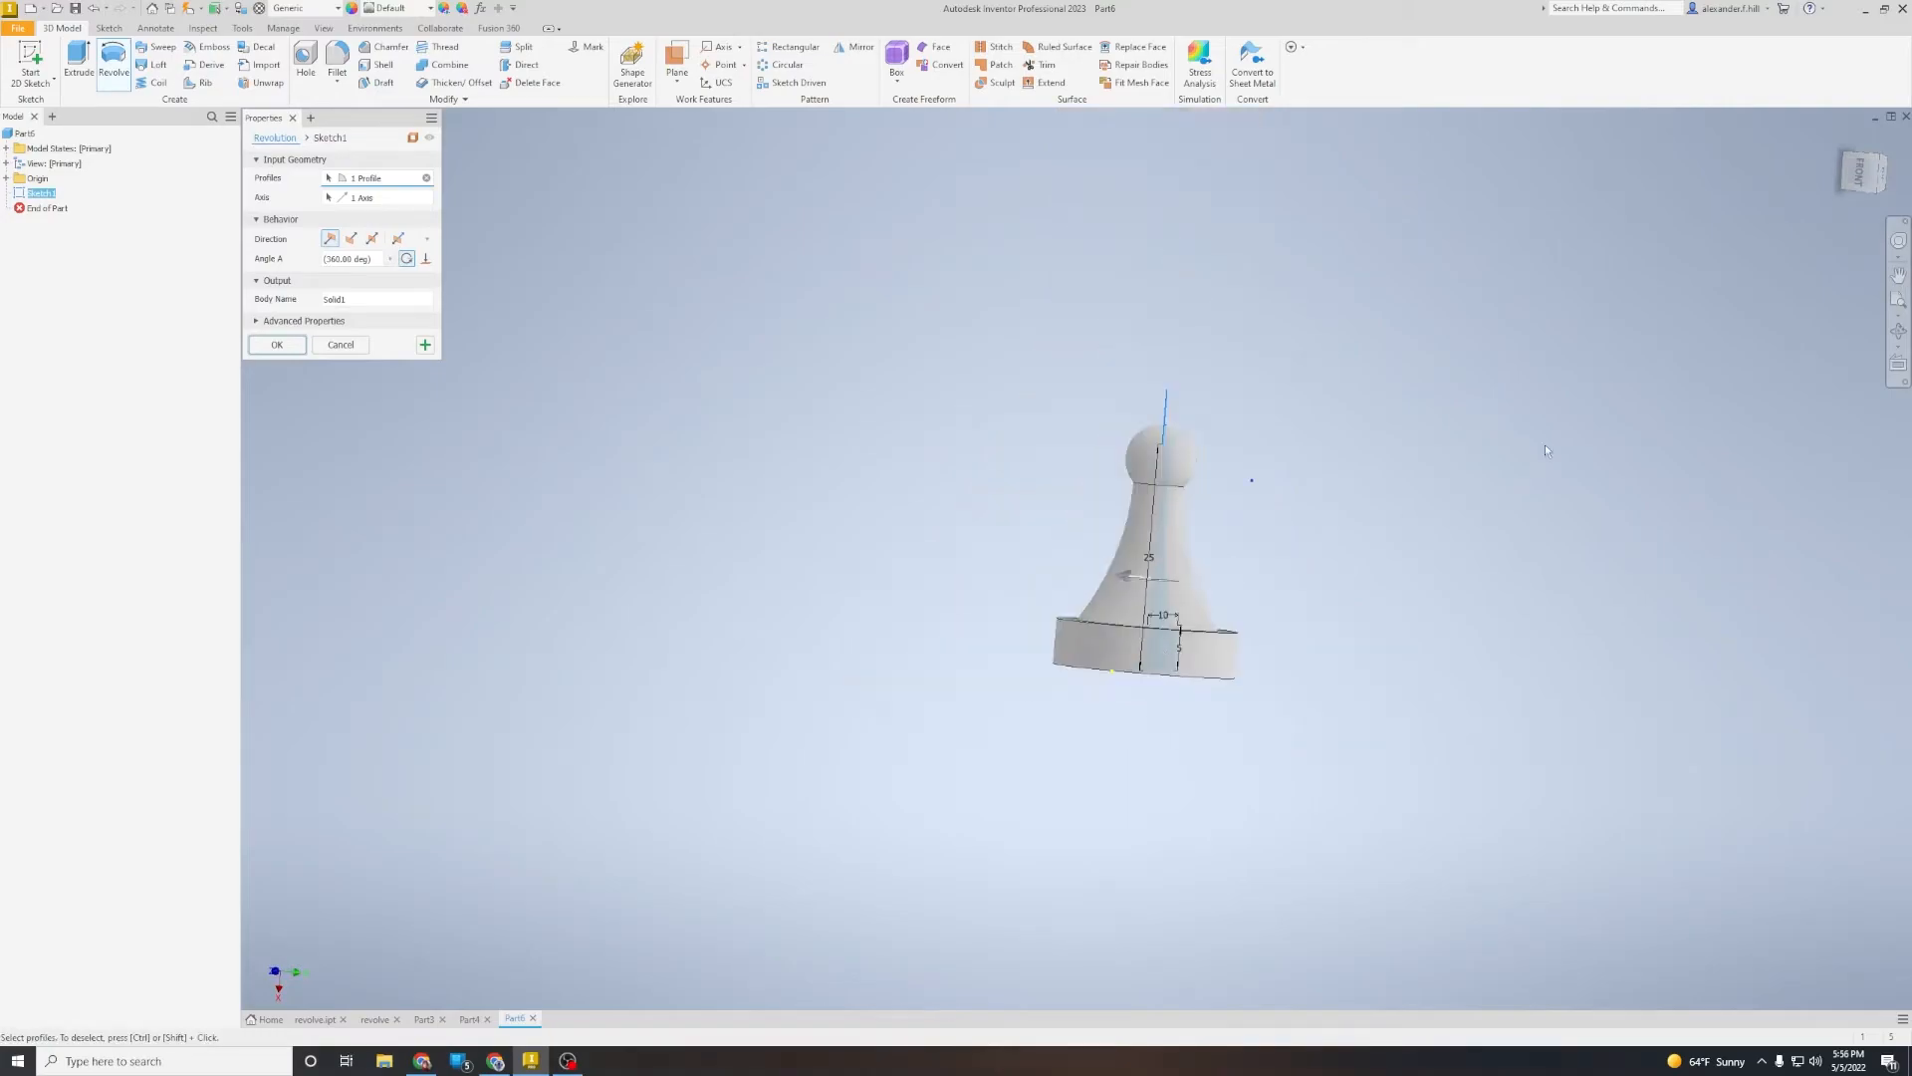
scroll(1545, 444, up, 3)
click(1865, 169)
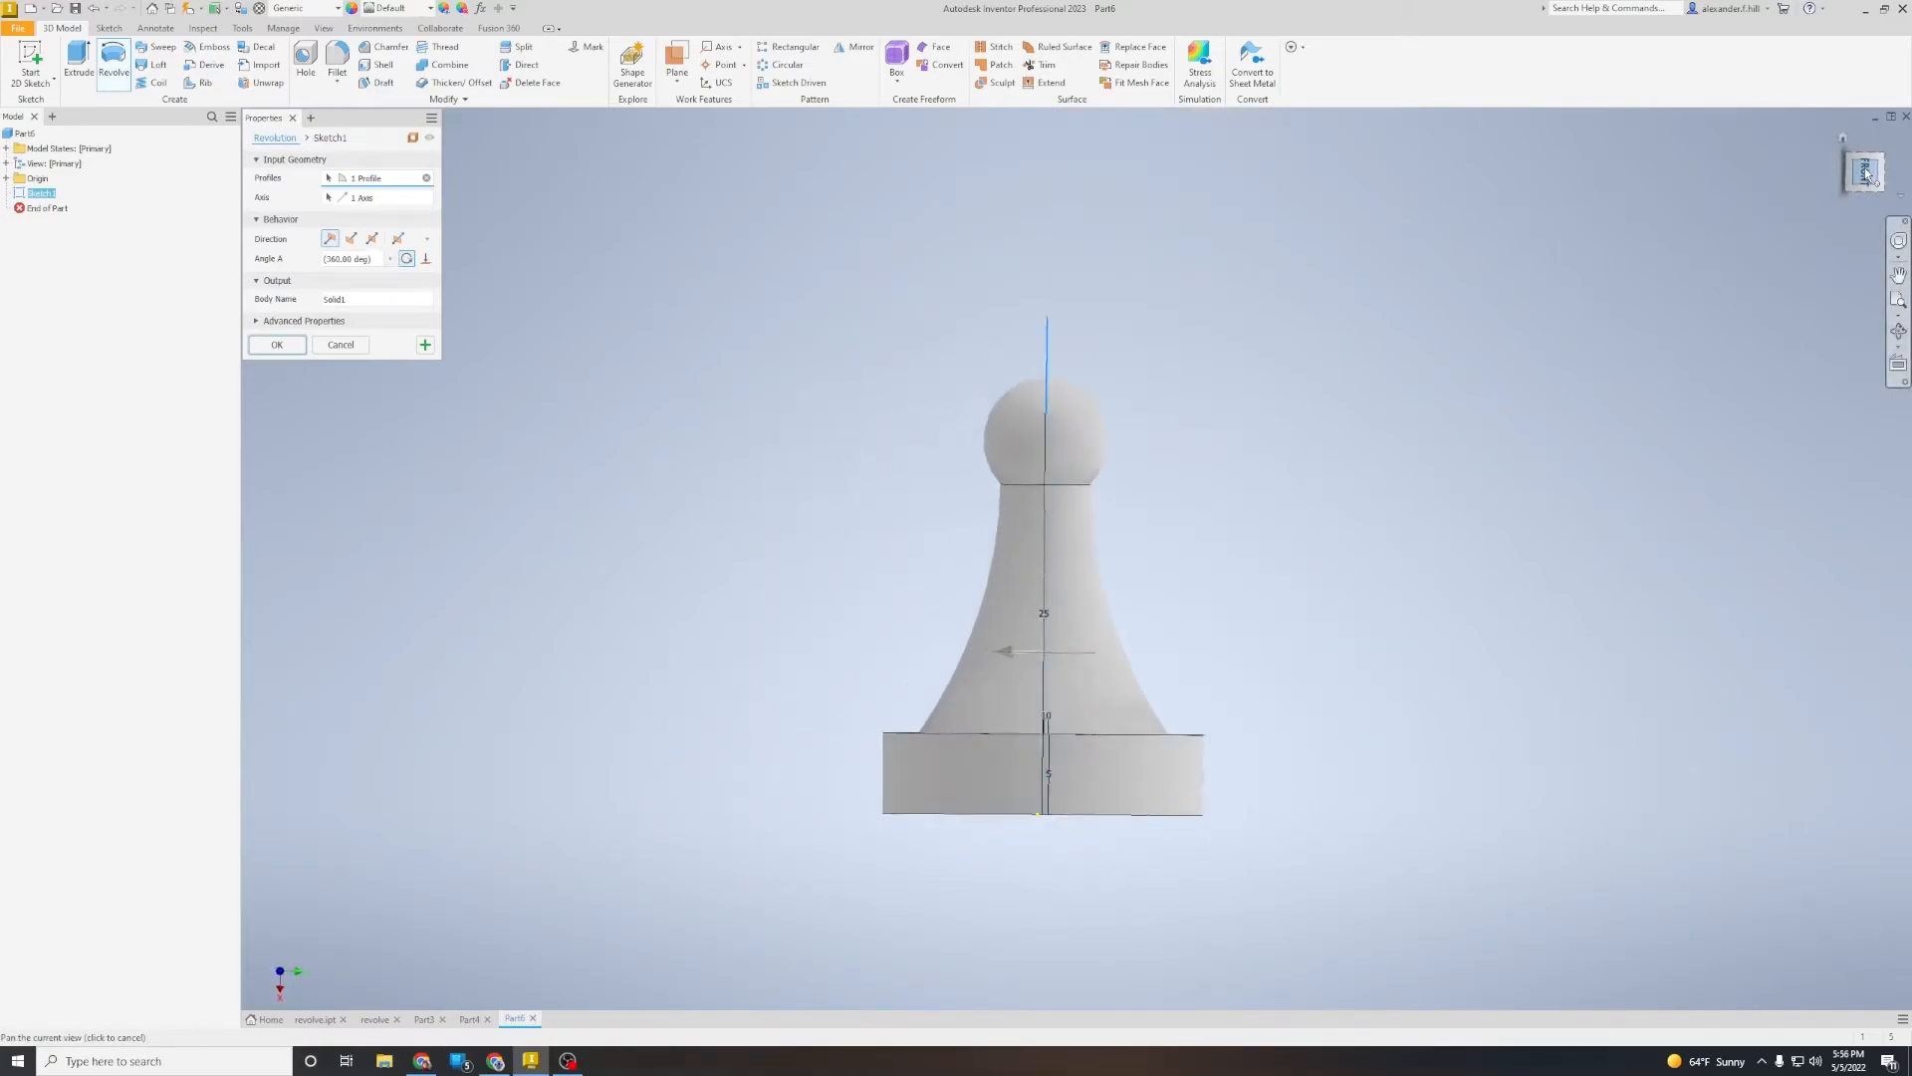
shift+middle_drag(1868, 174, 1905, 213)
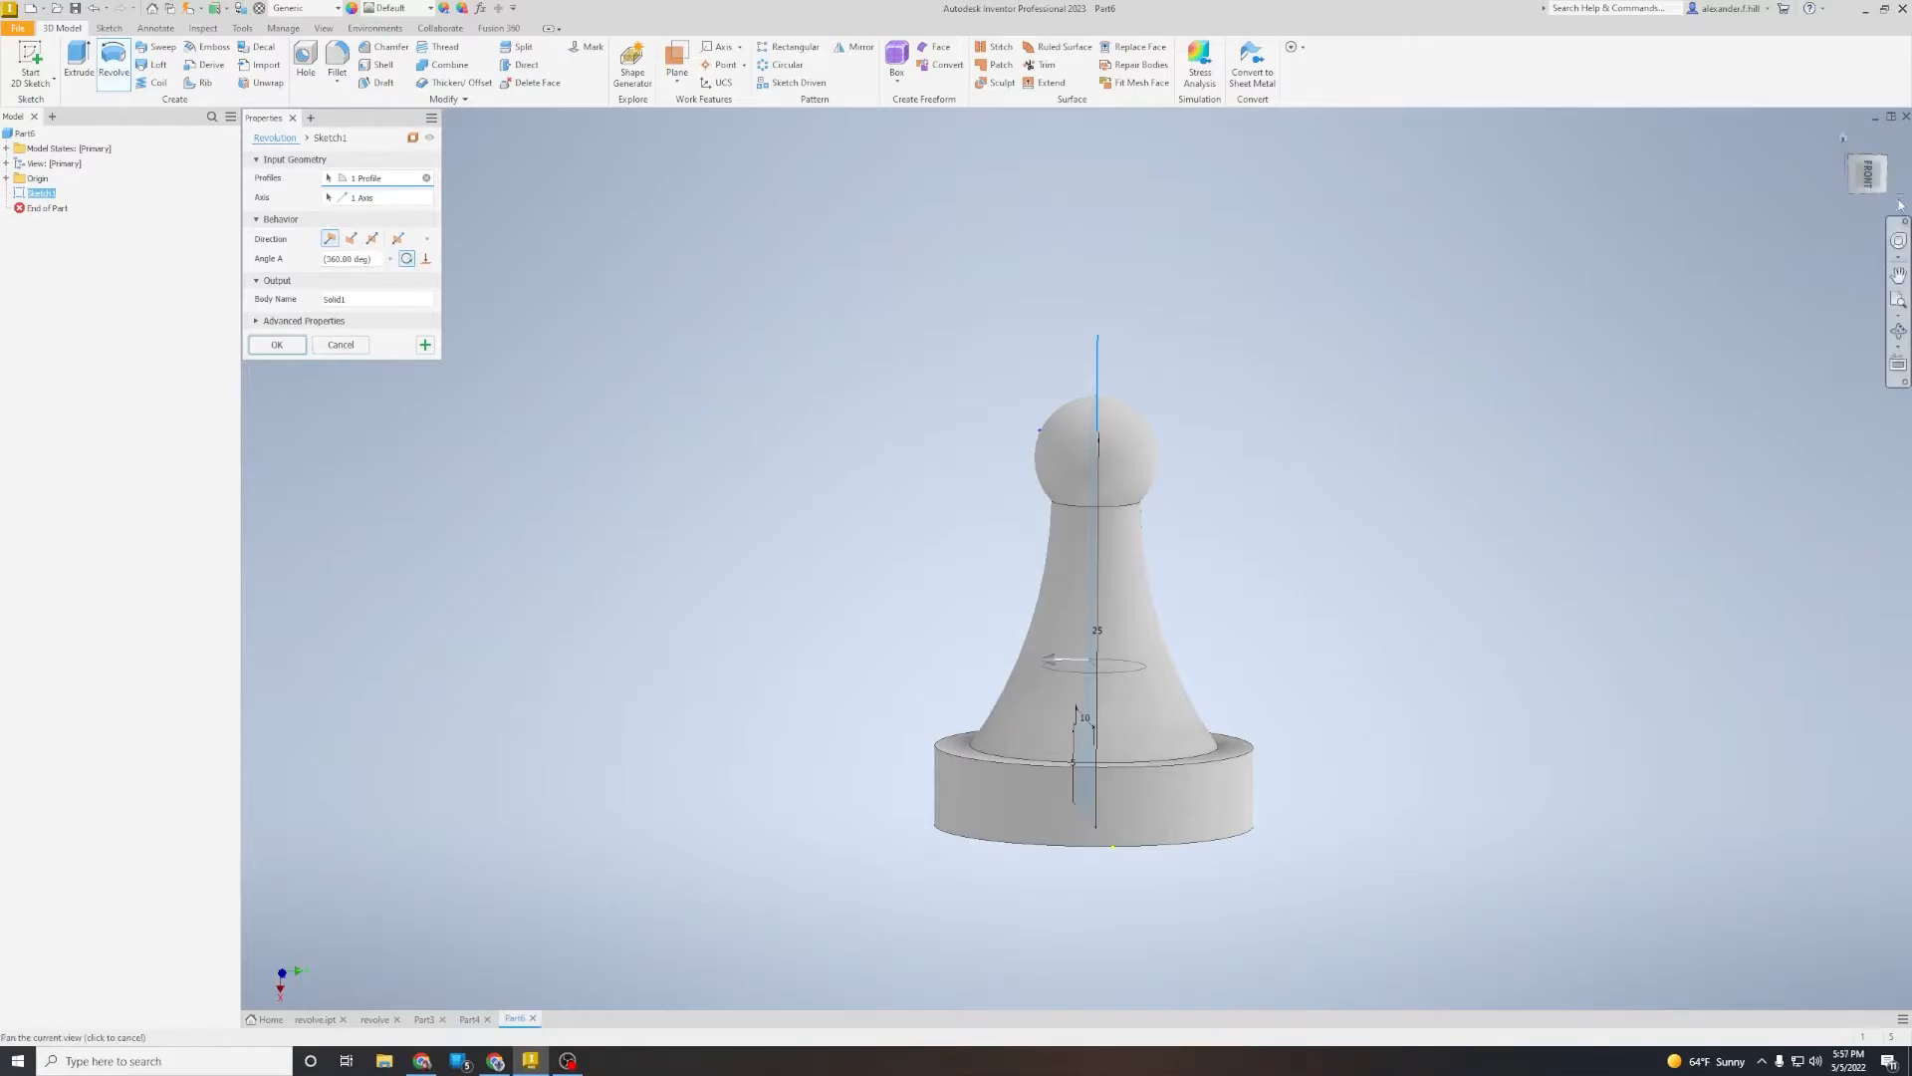
shift+middle_drag(1081, 399, 1075, 558)
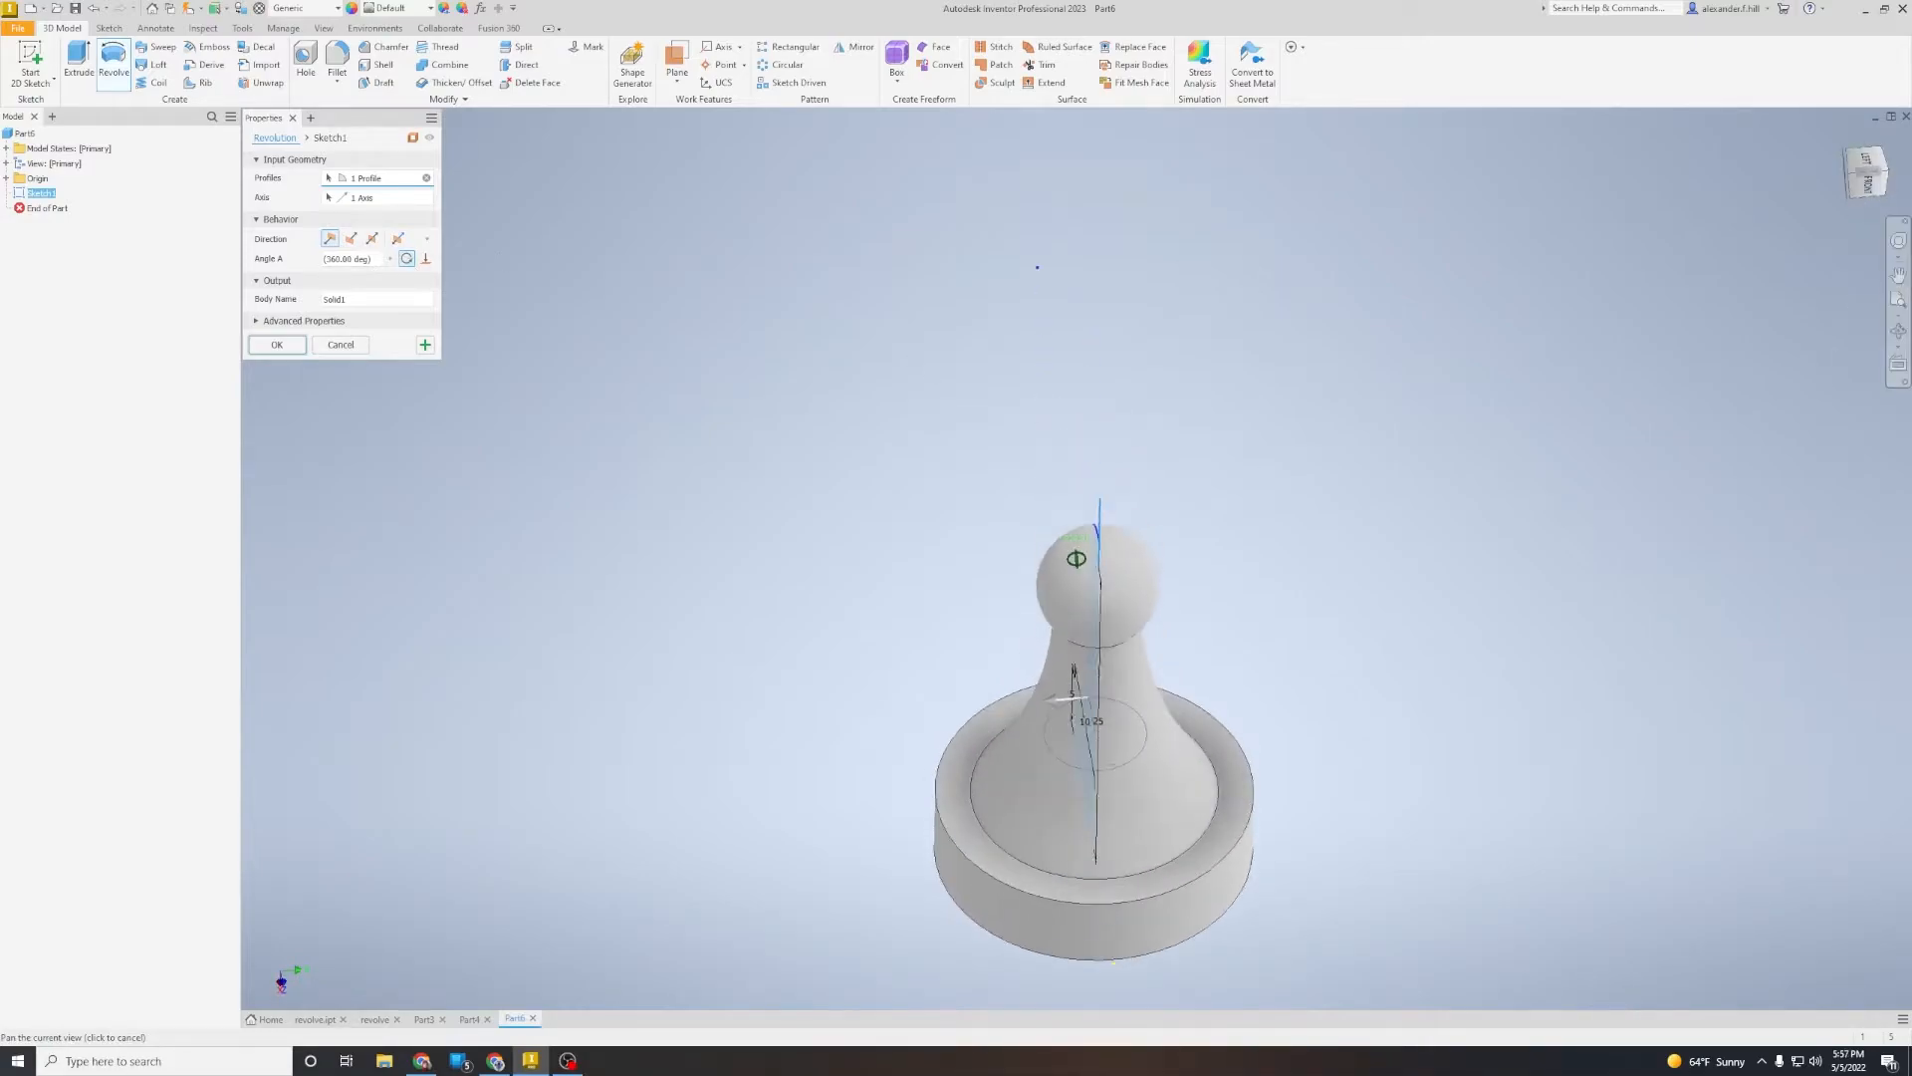
click(1054, 705)
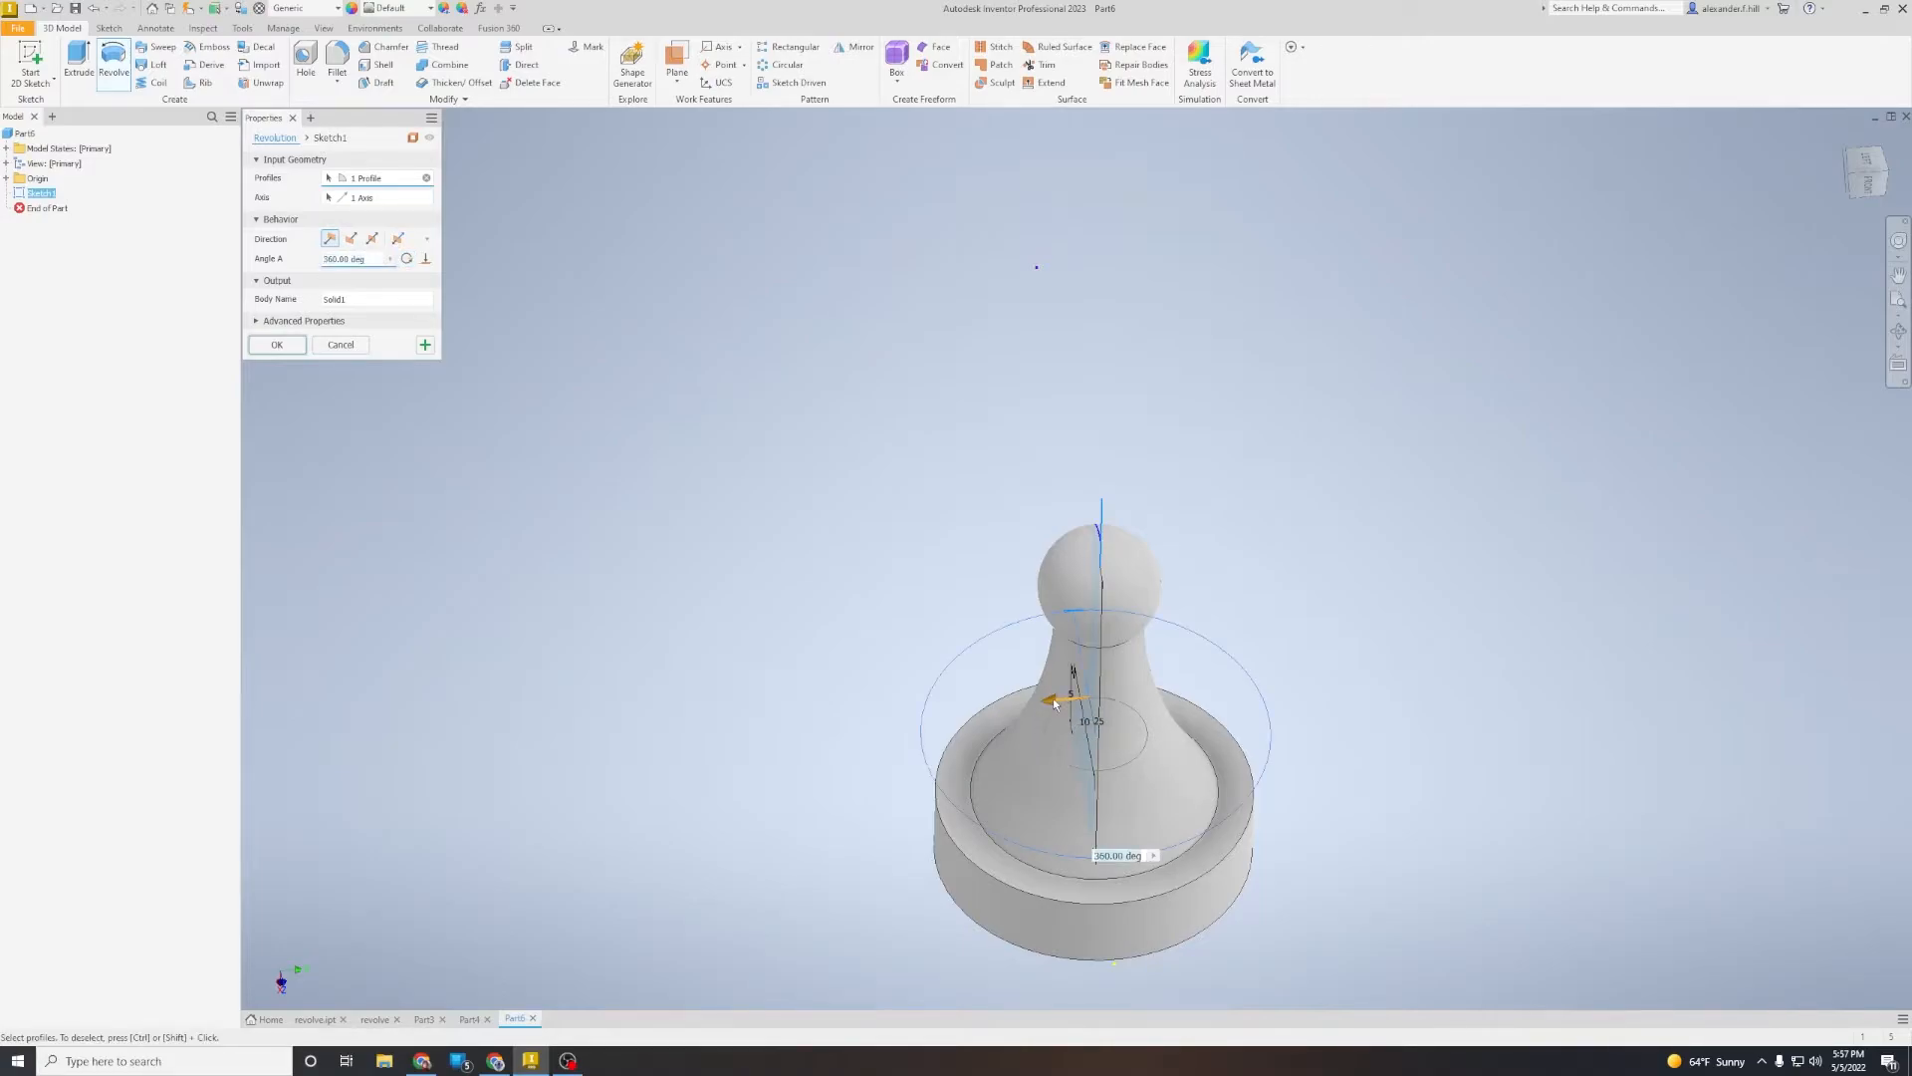
drag(1054, 705, 1321, 604)
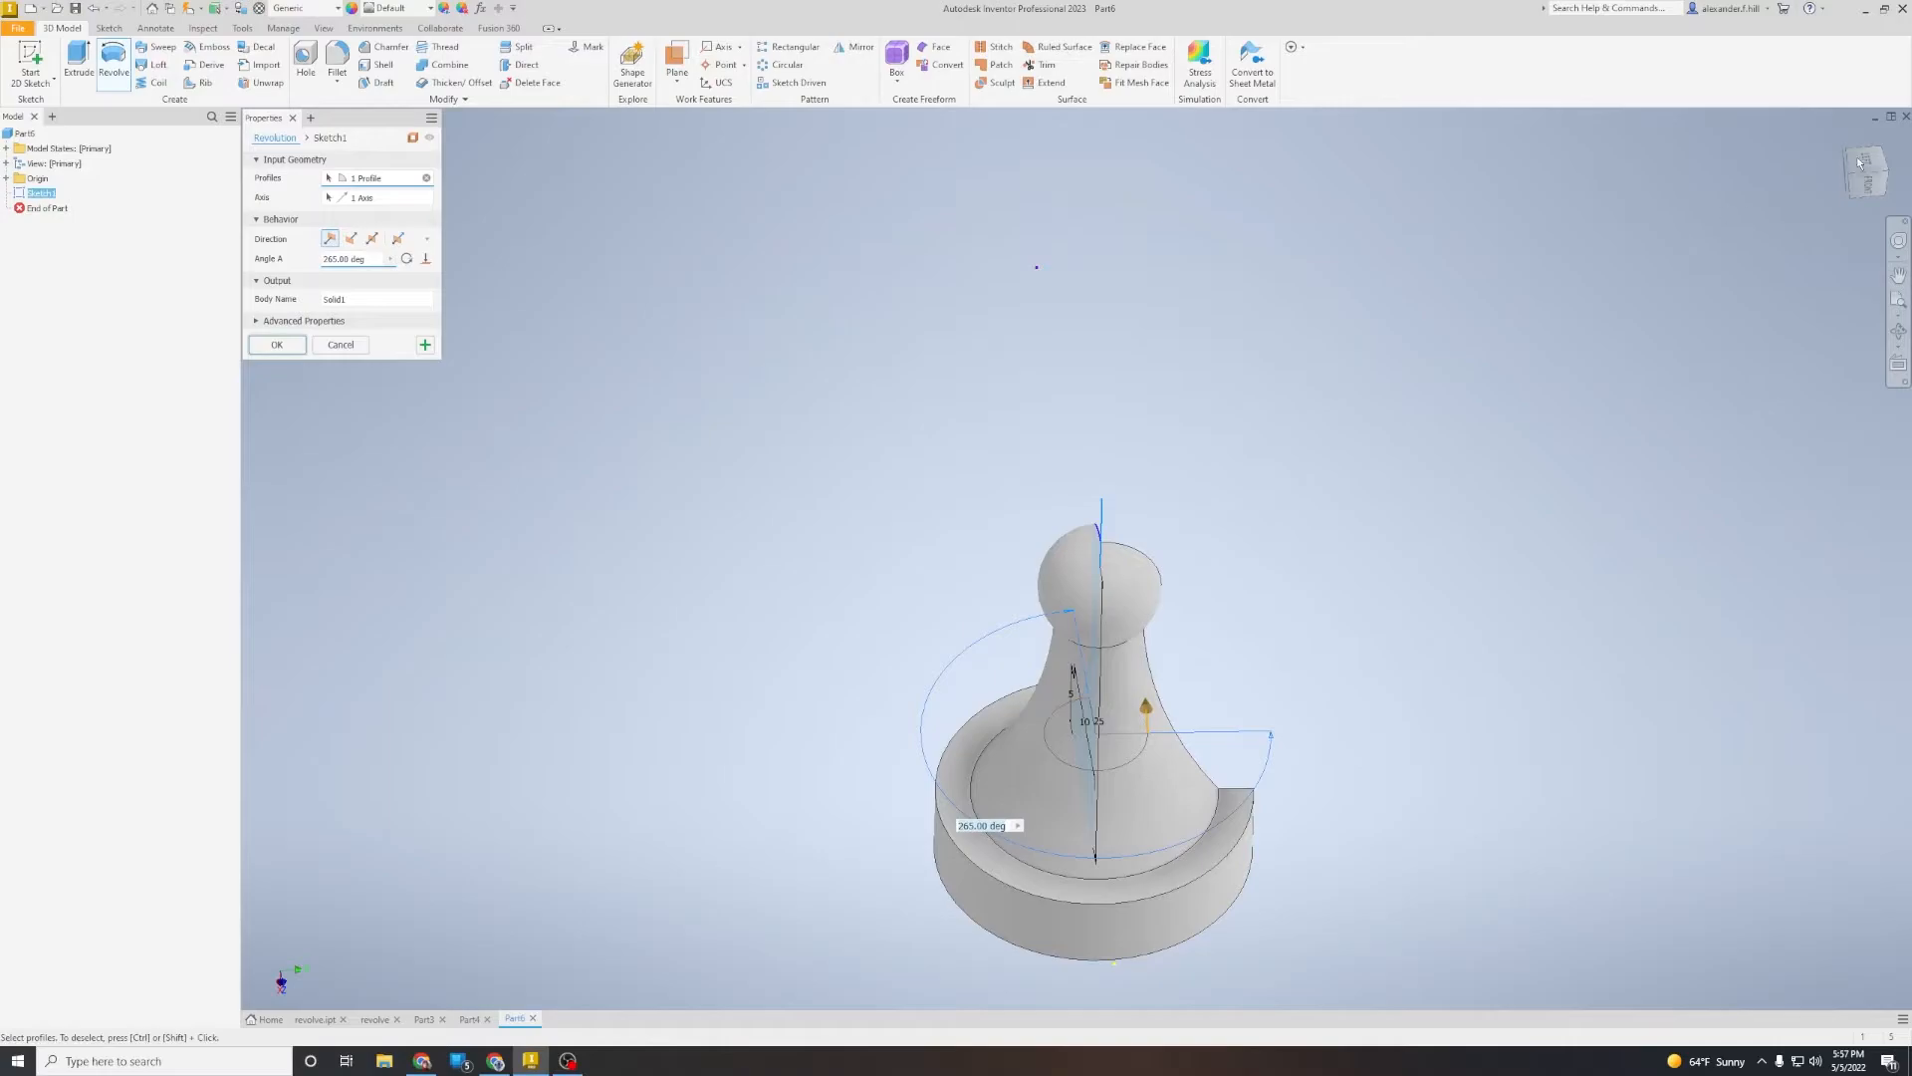
shift+middle_drag(1076, 557, 1090, 697)
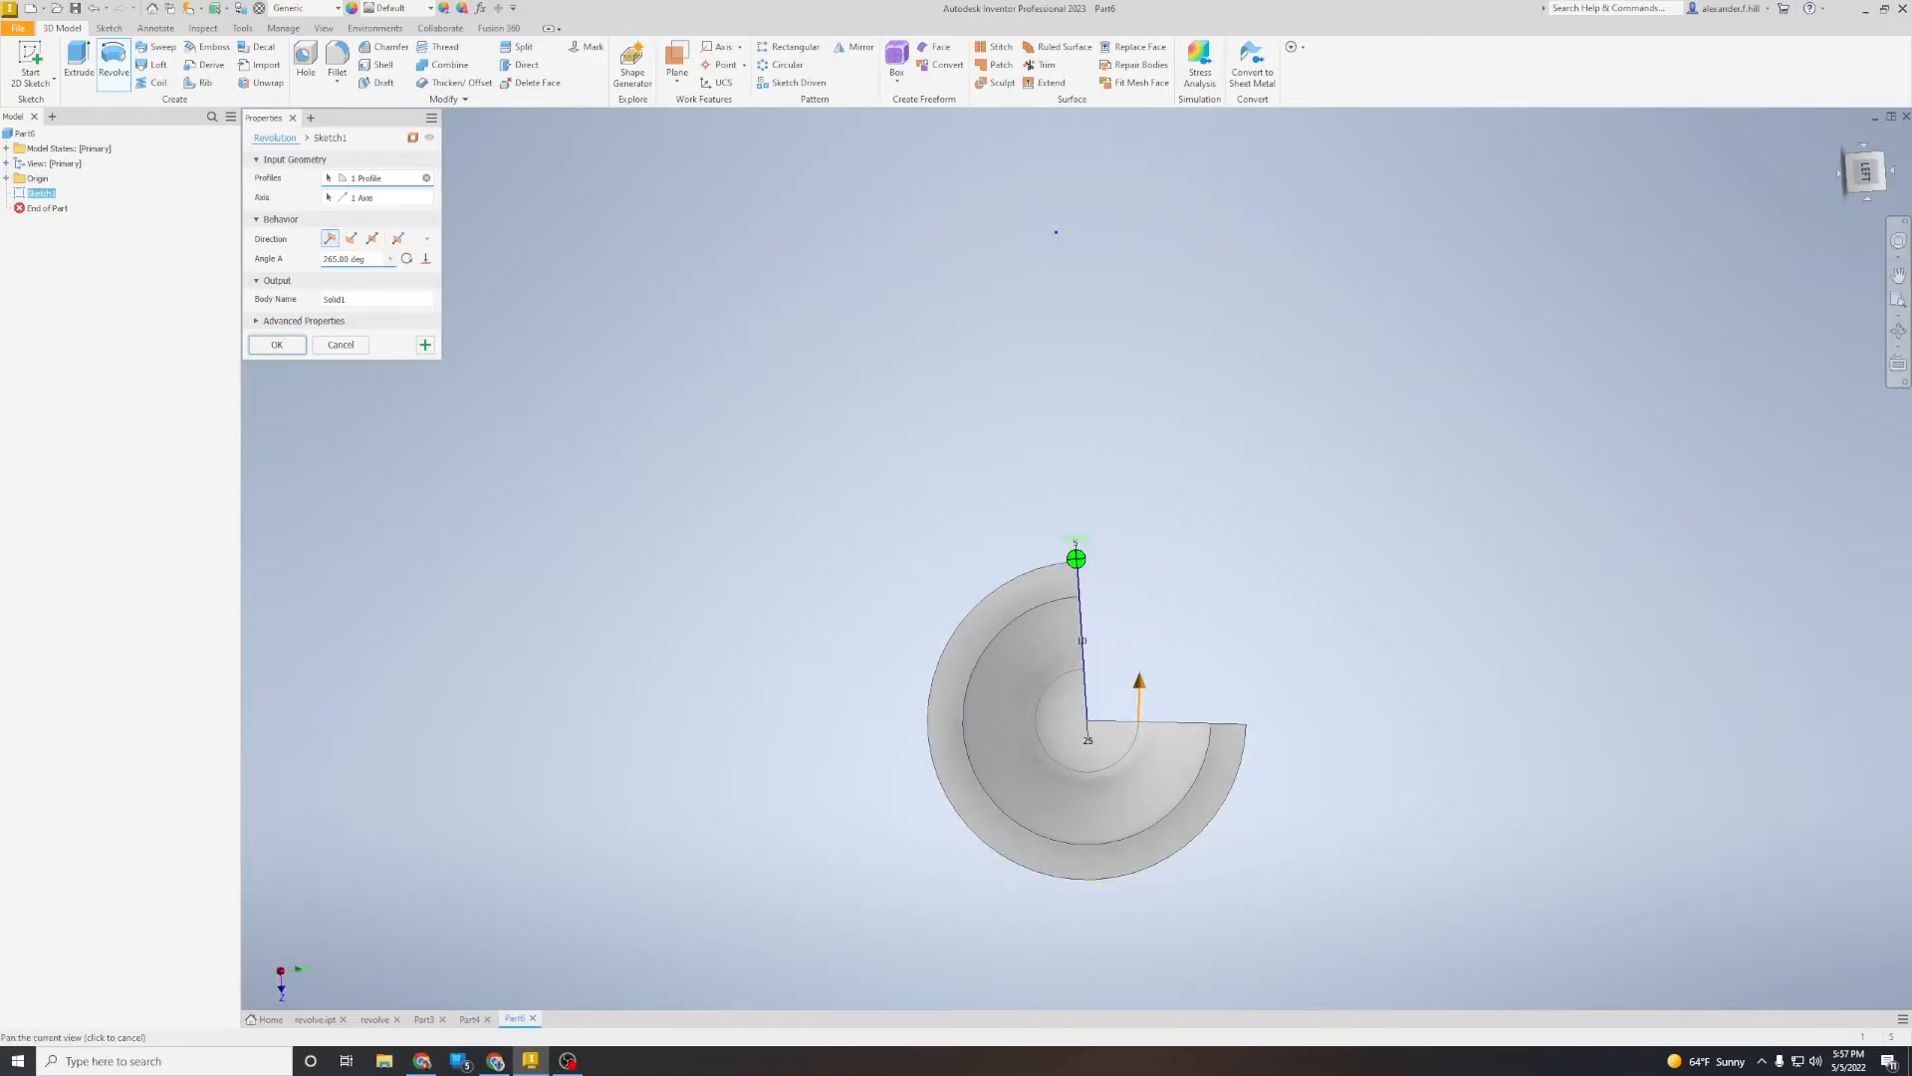
shift+middle_drag(1056, 232, 1100, 257)
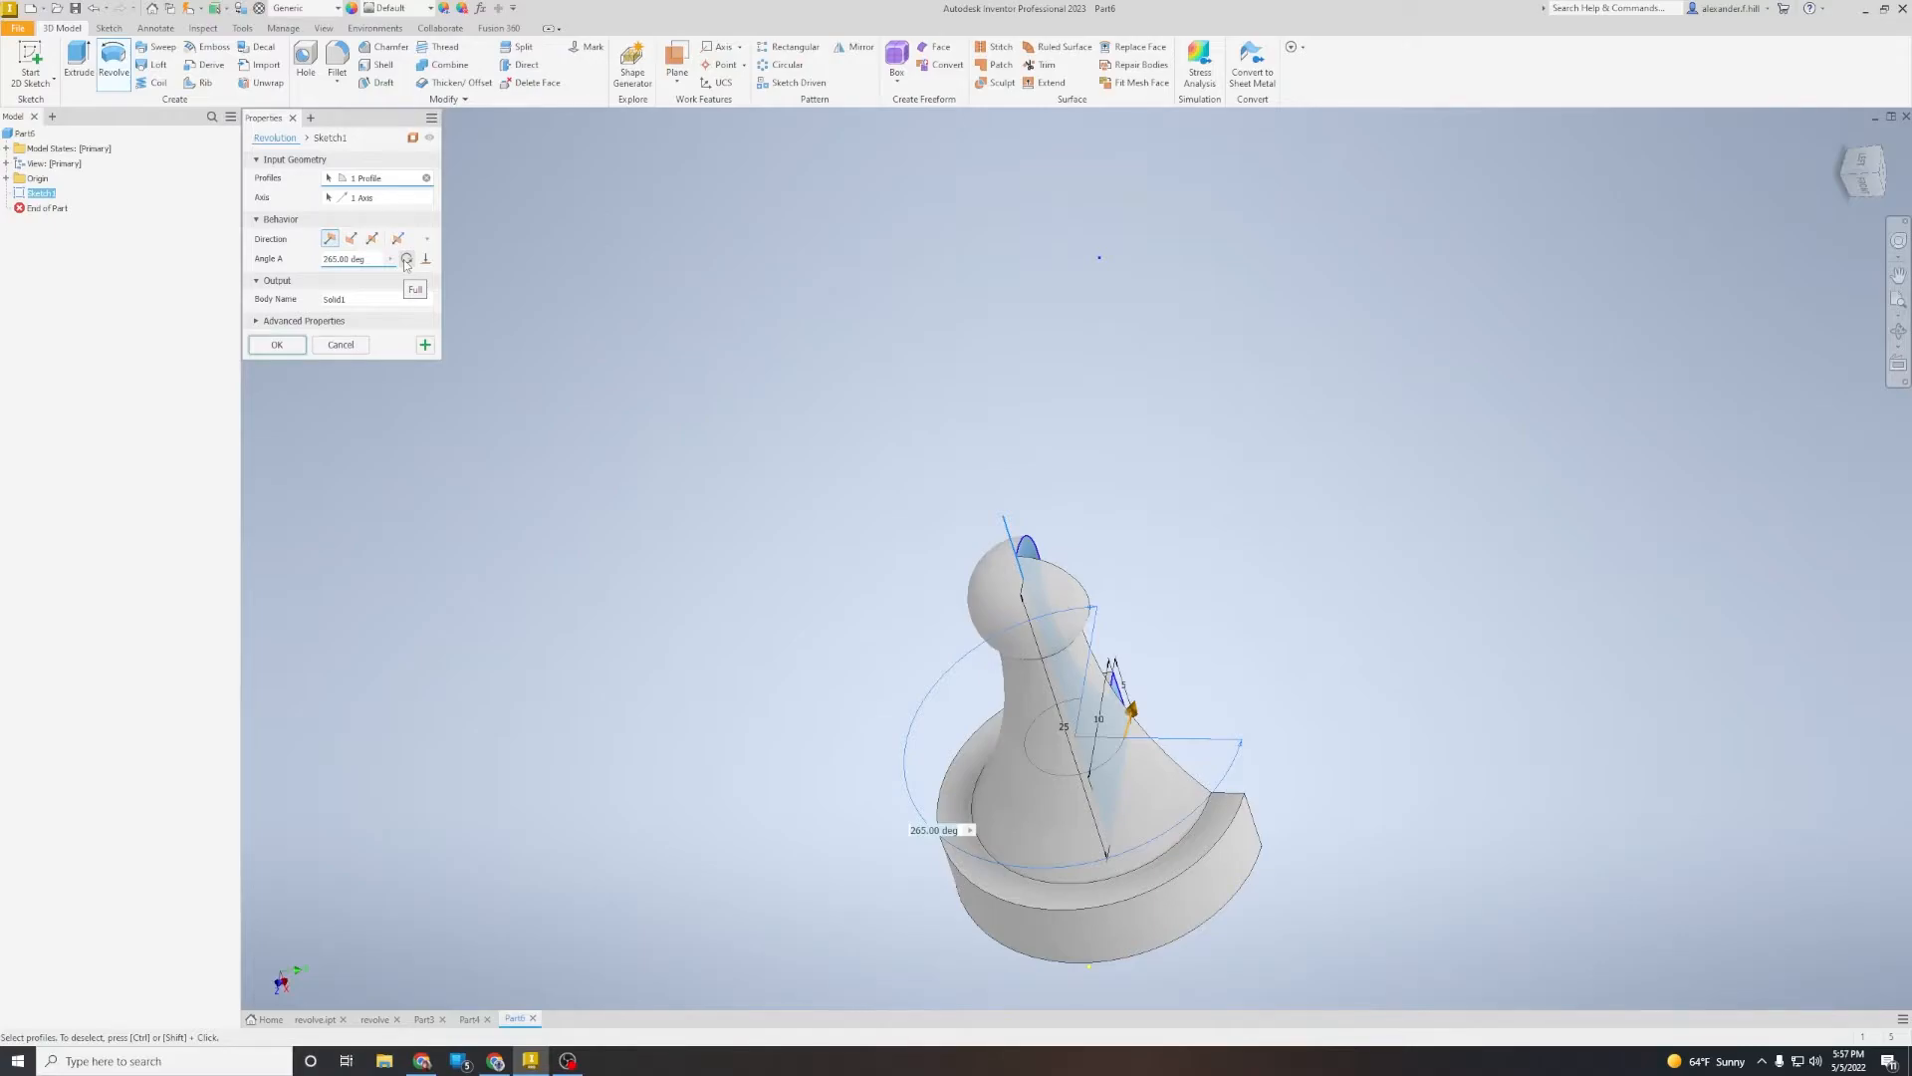
Step: Set the revolve to a full turn and create the solid pawn
click(407, 260)
click(272, 347)
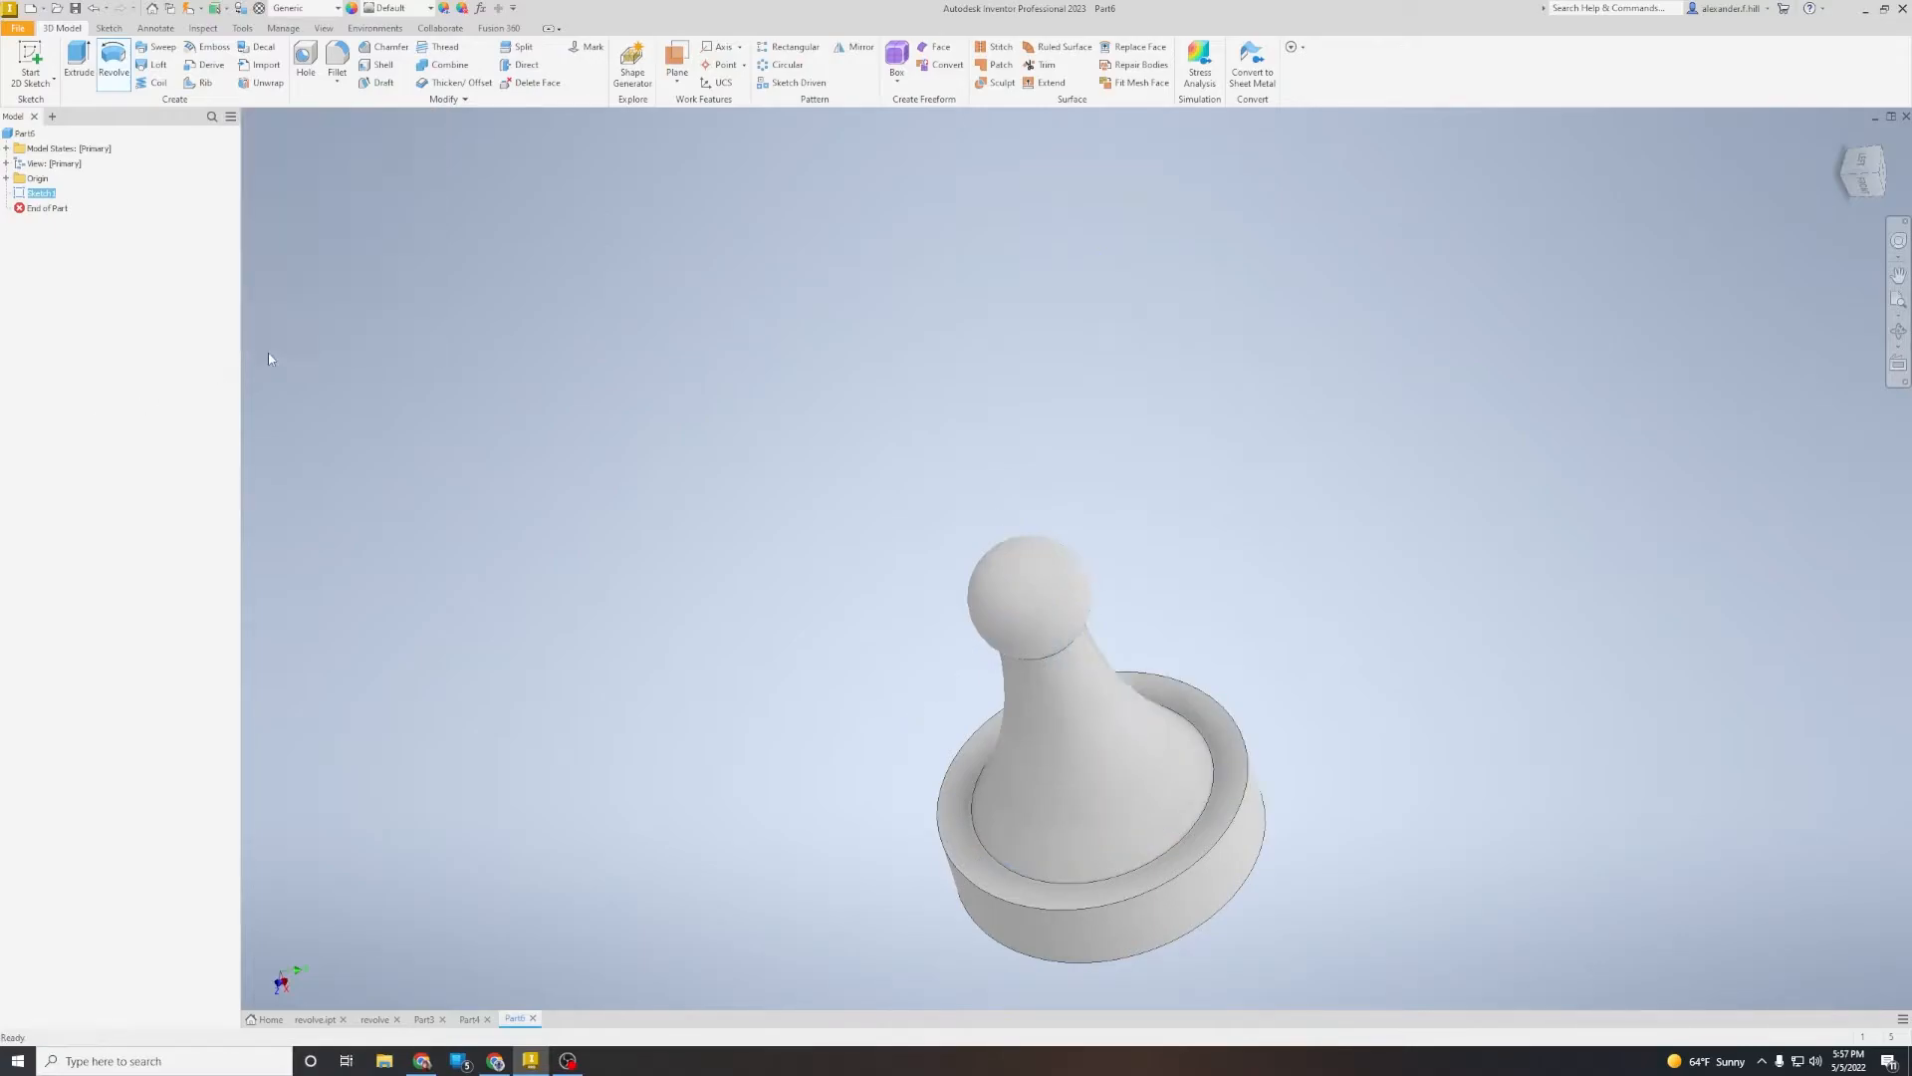
drag(1877, 182, 1860, 149)
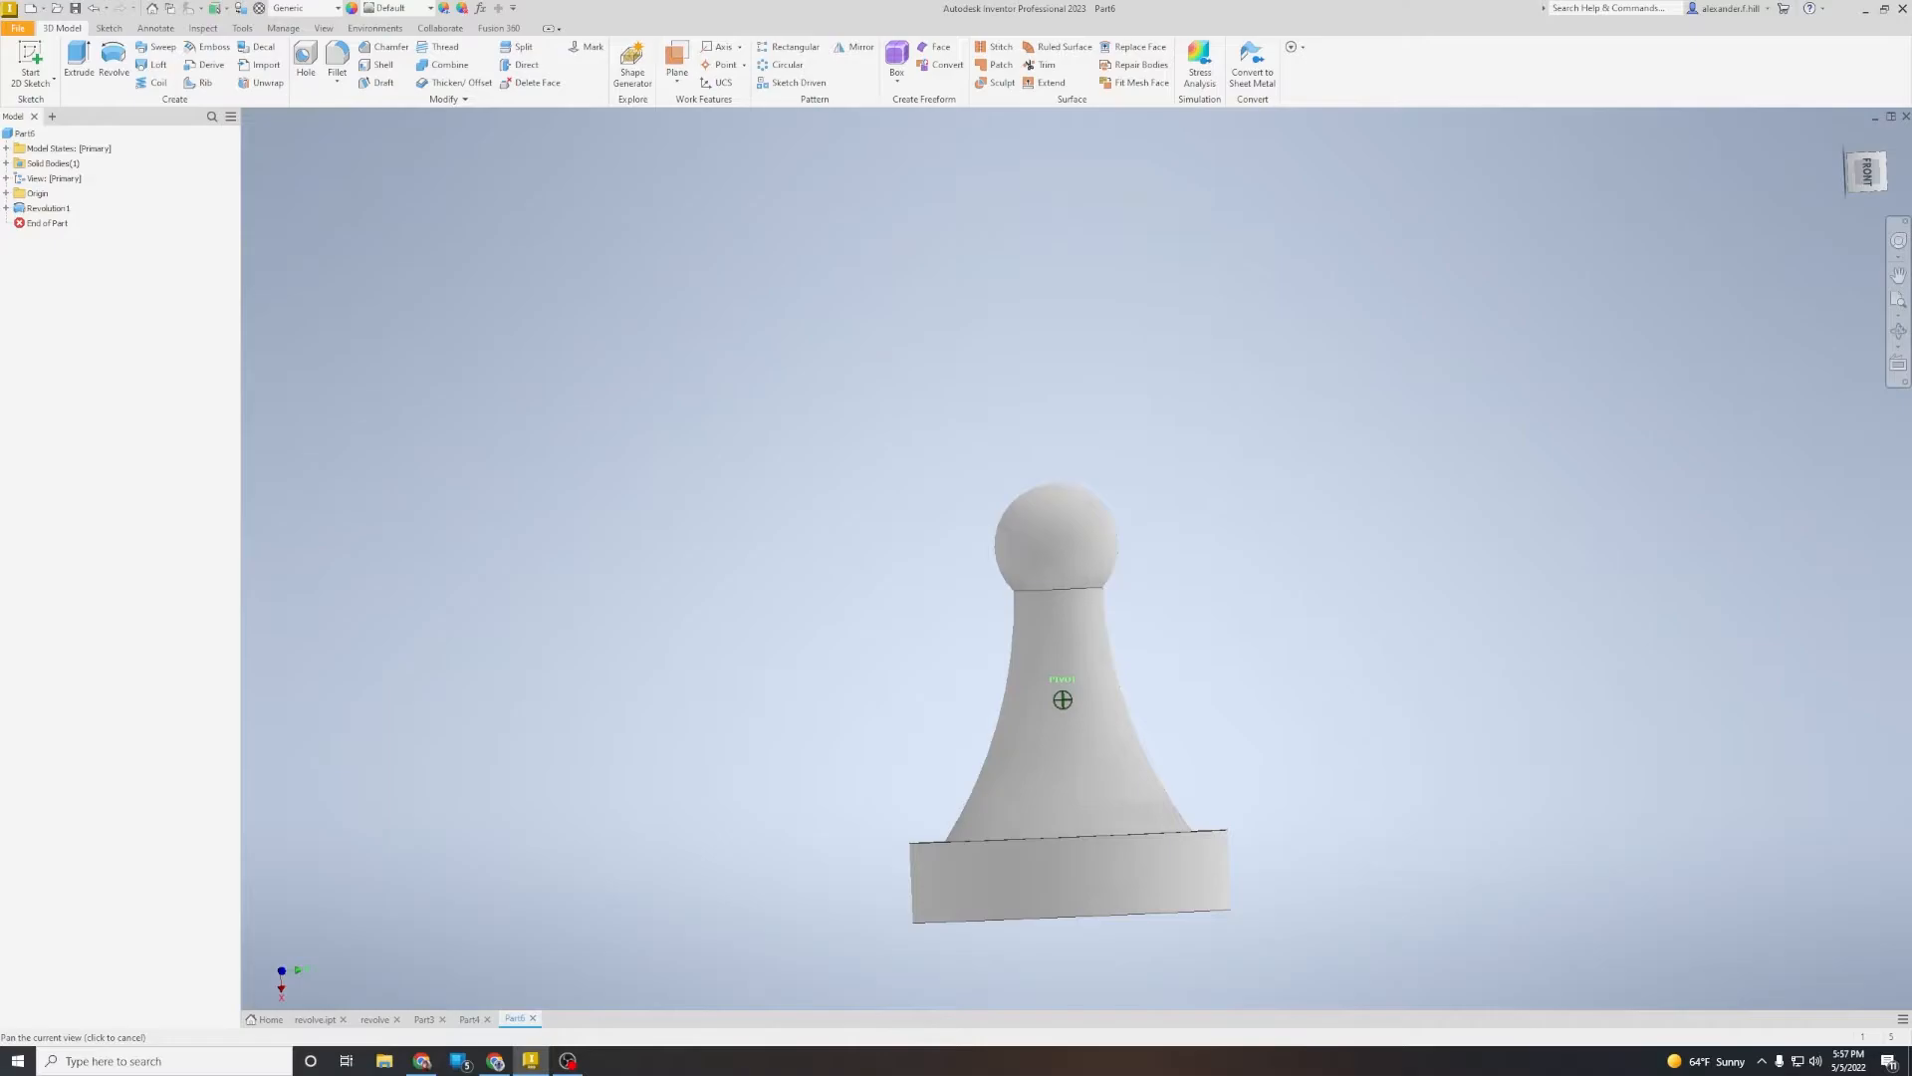
click(1874, 180)
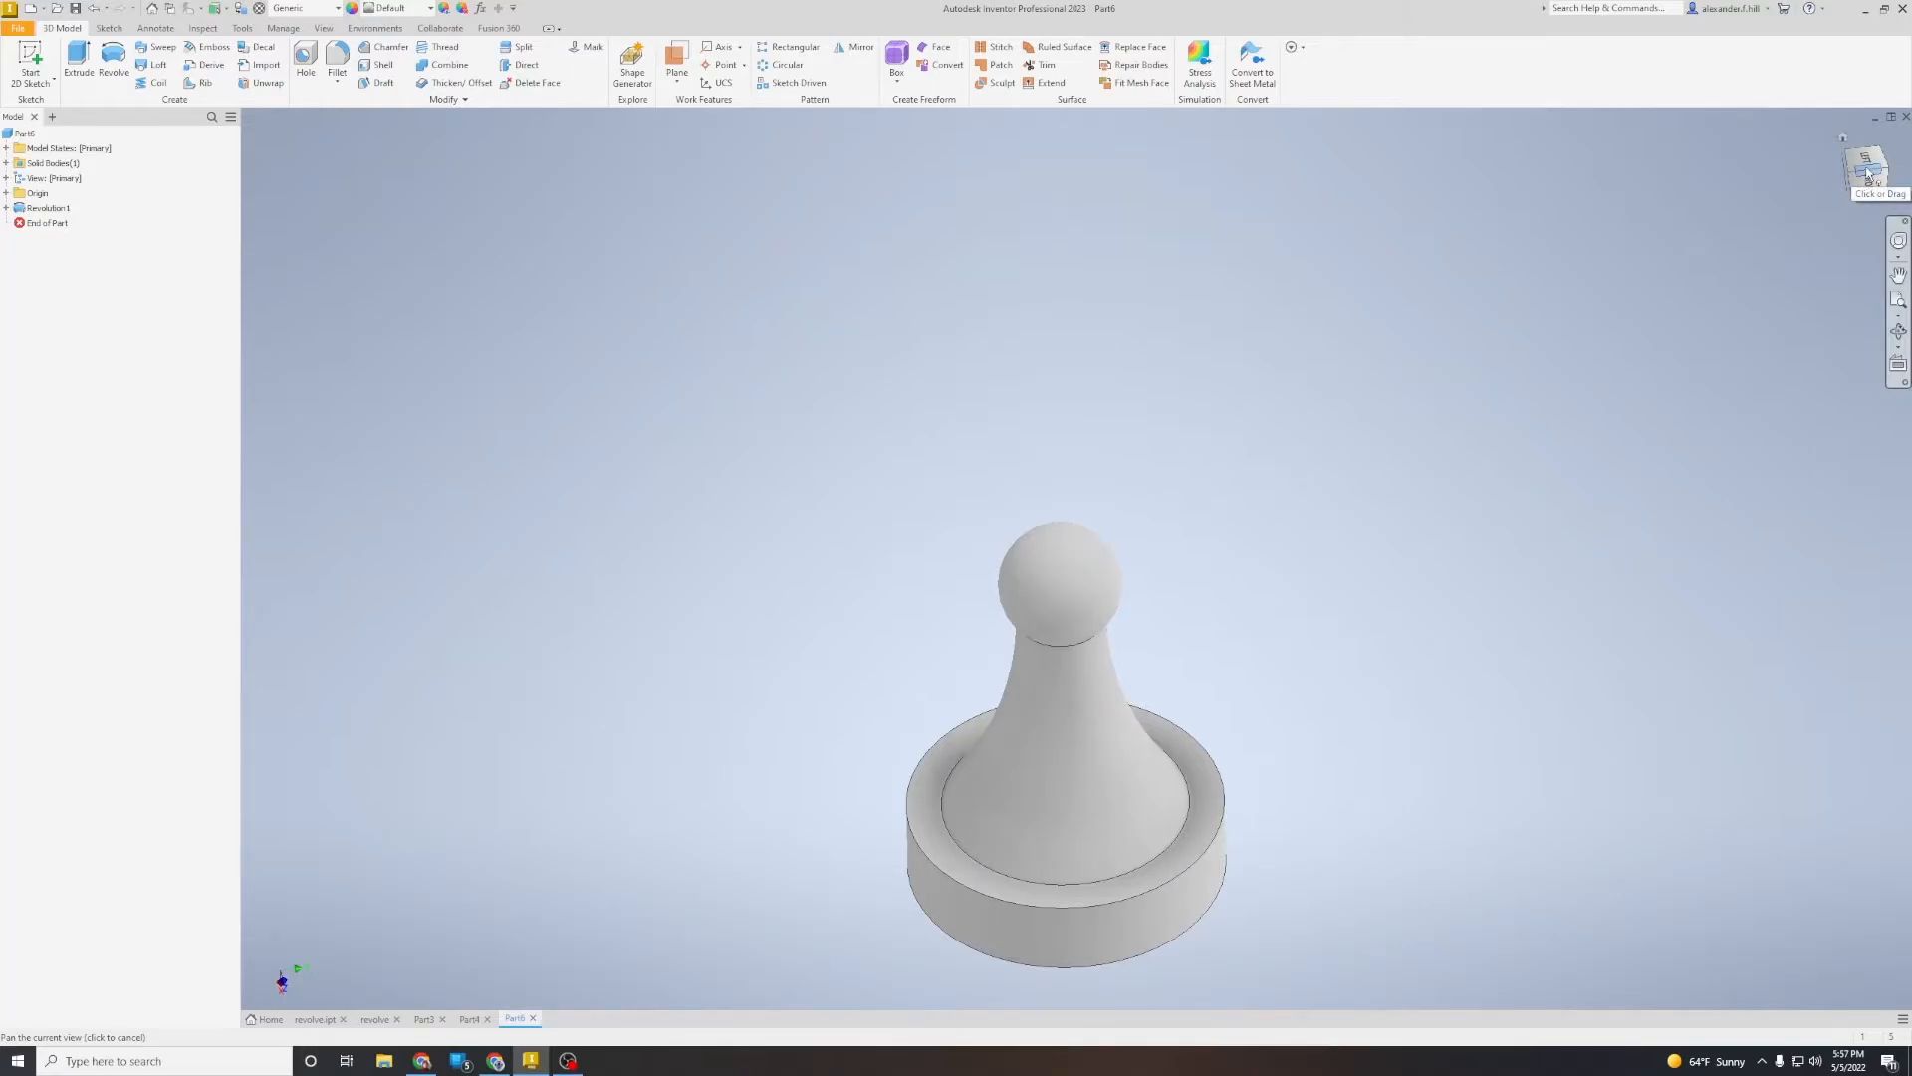
Step: Fillet the upper outer edge of the pawn's base with a 1 mm radius
middle_drag(1623, 653, 1500, 517)
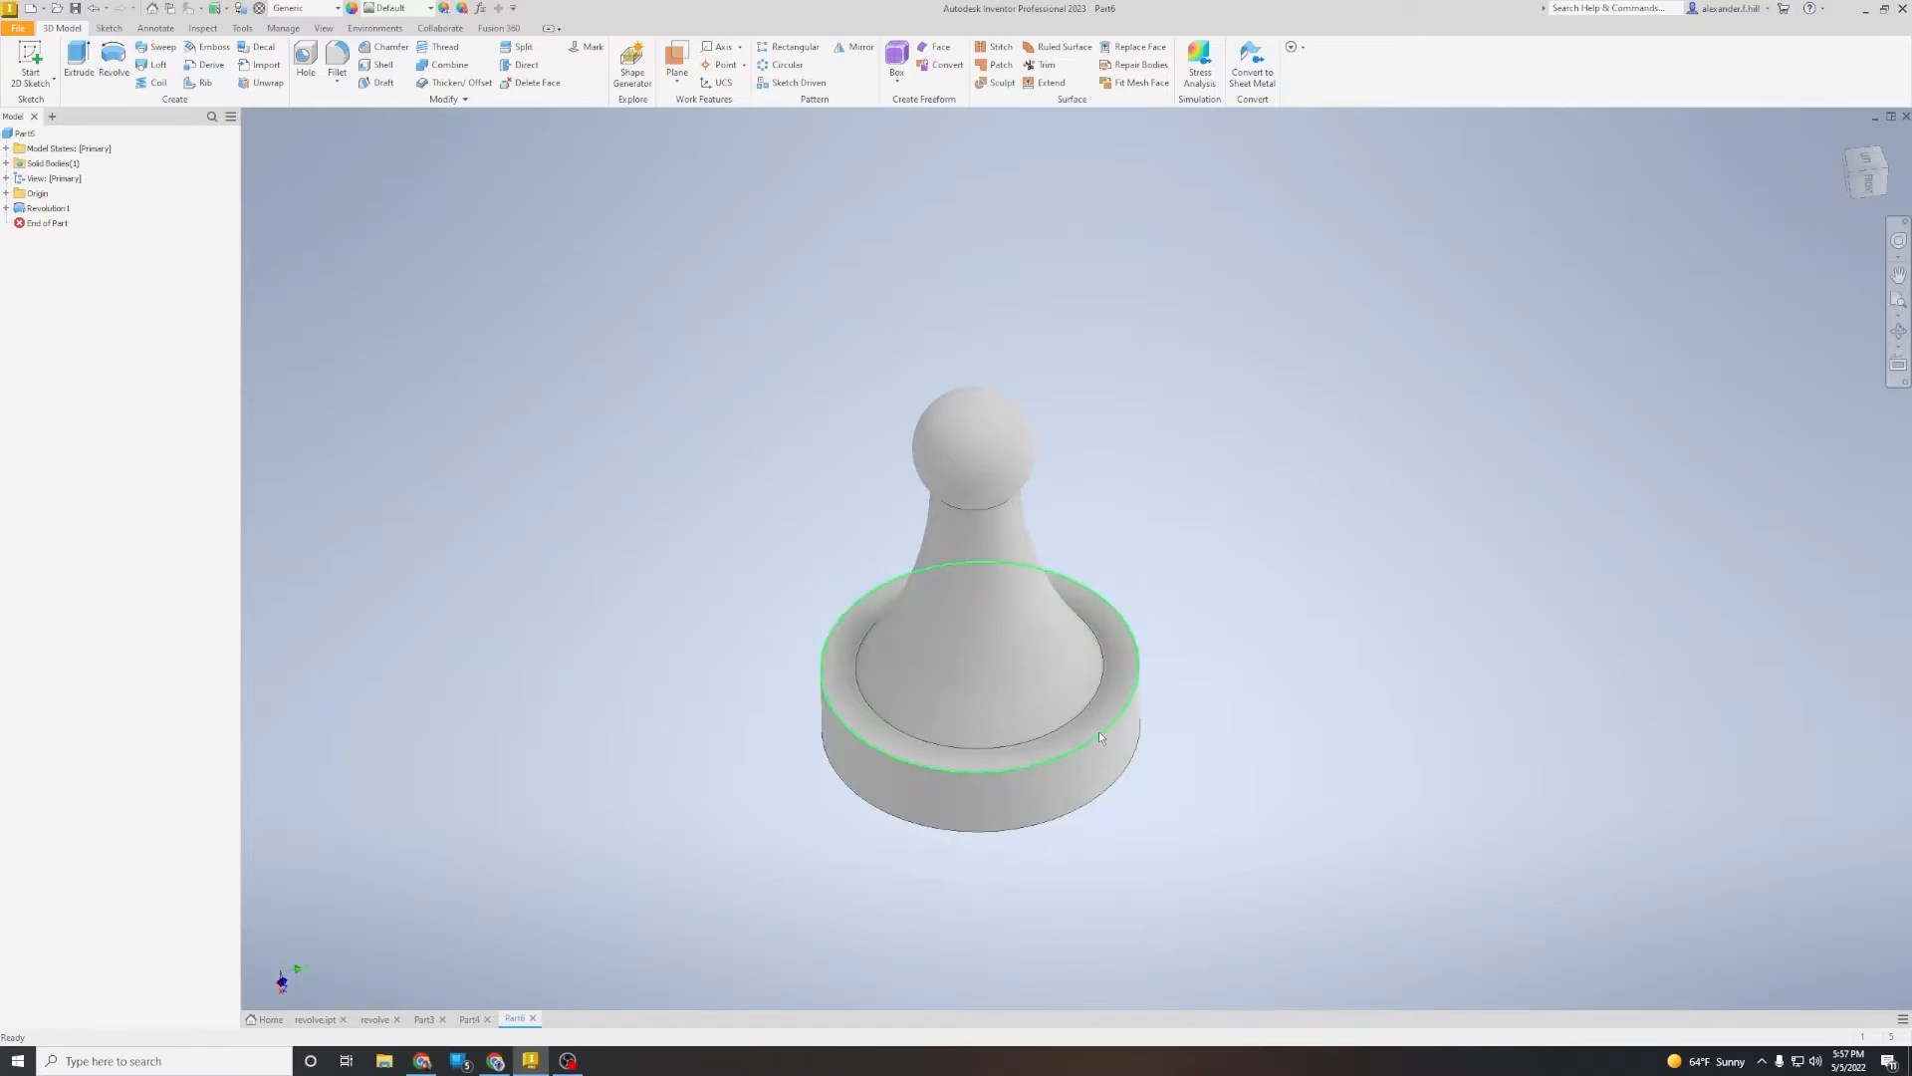
mouse_move(1098, 731)
click(340, 57)
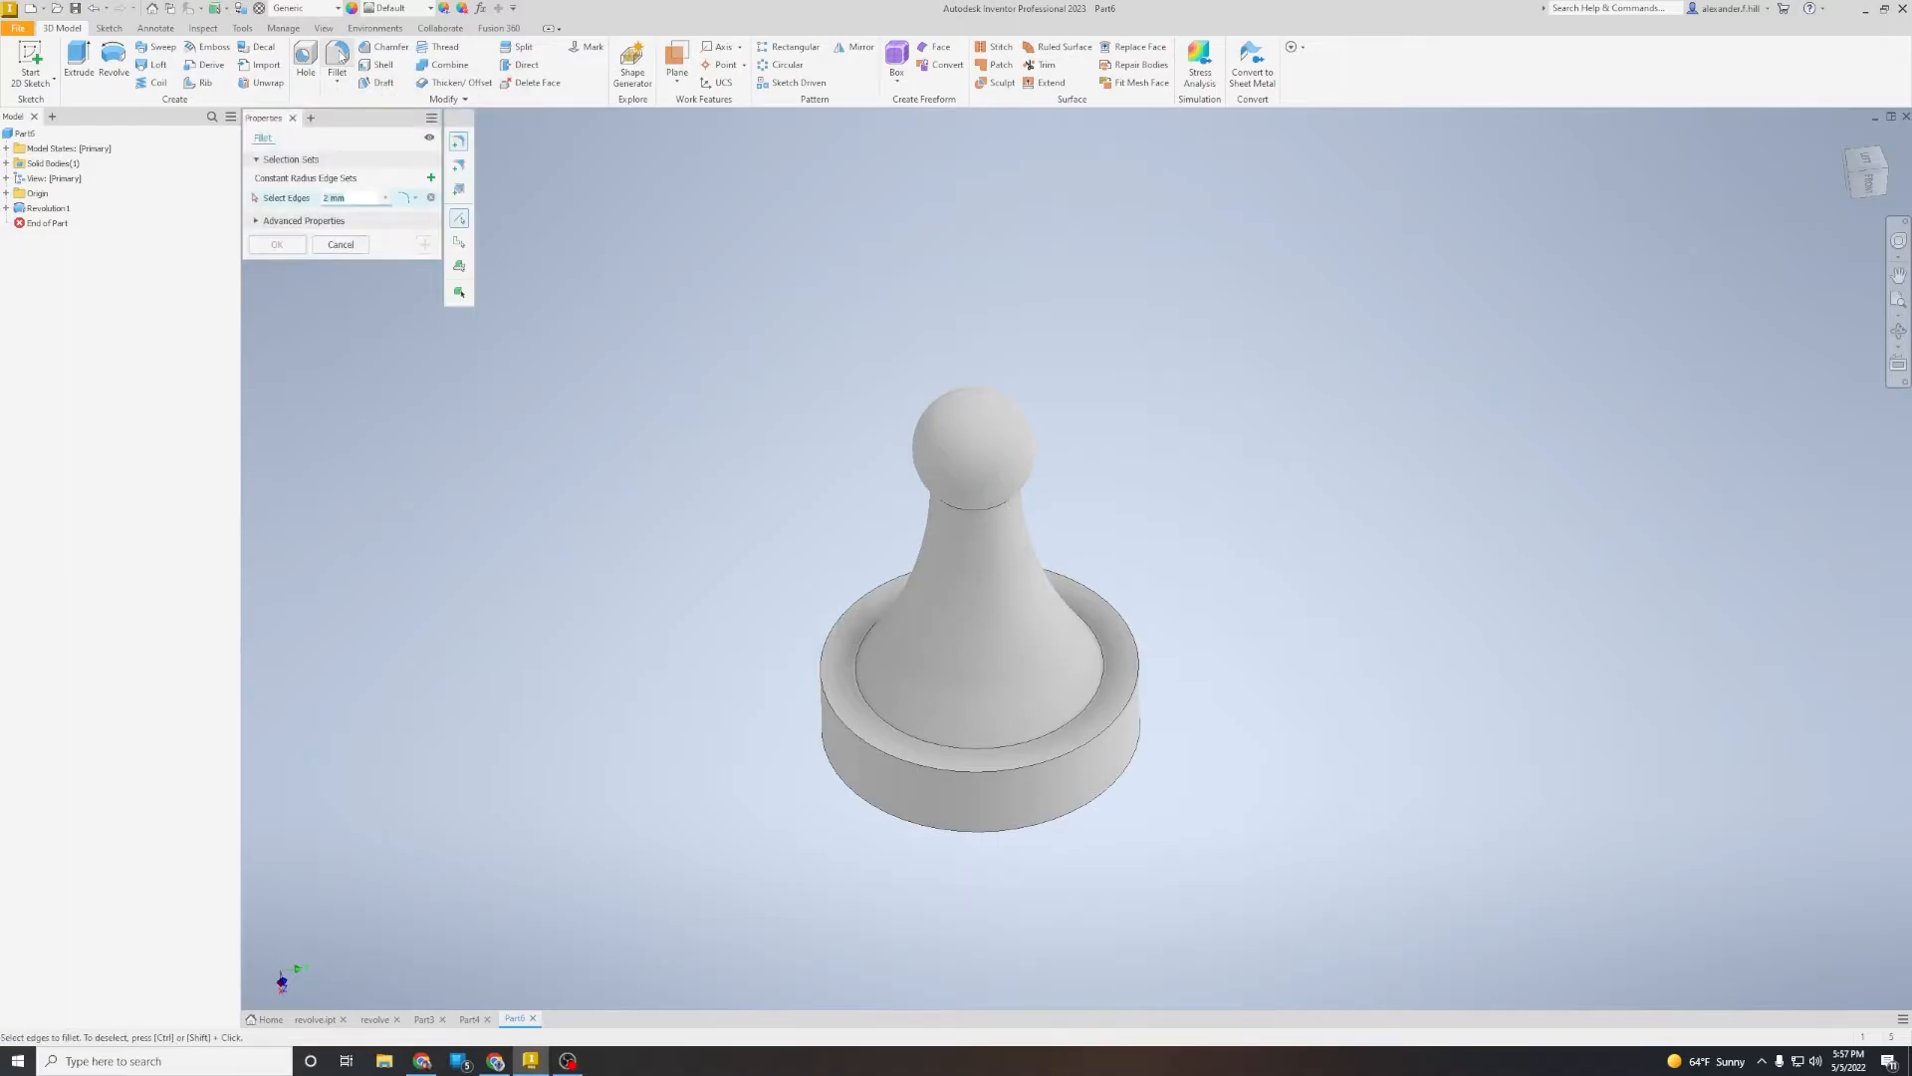
click(884, 750)
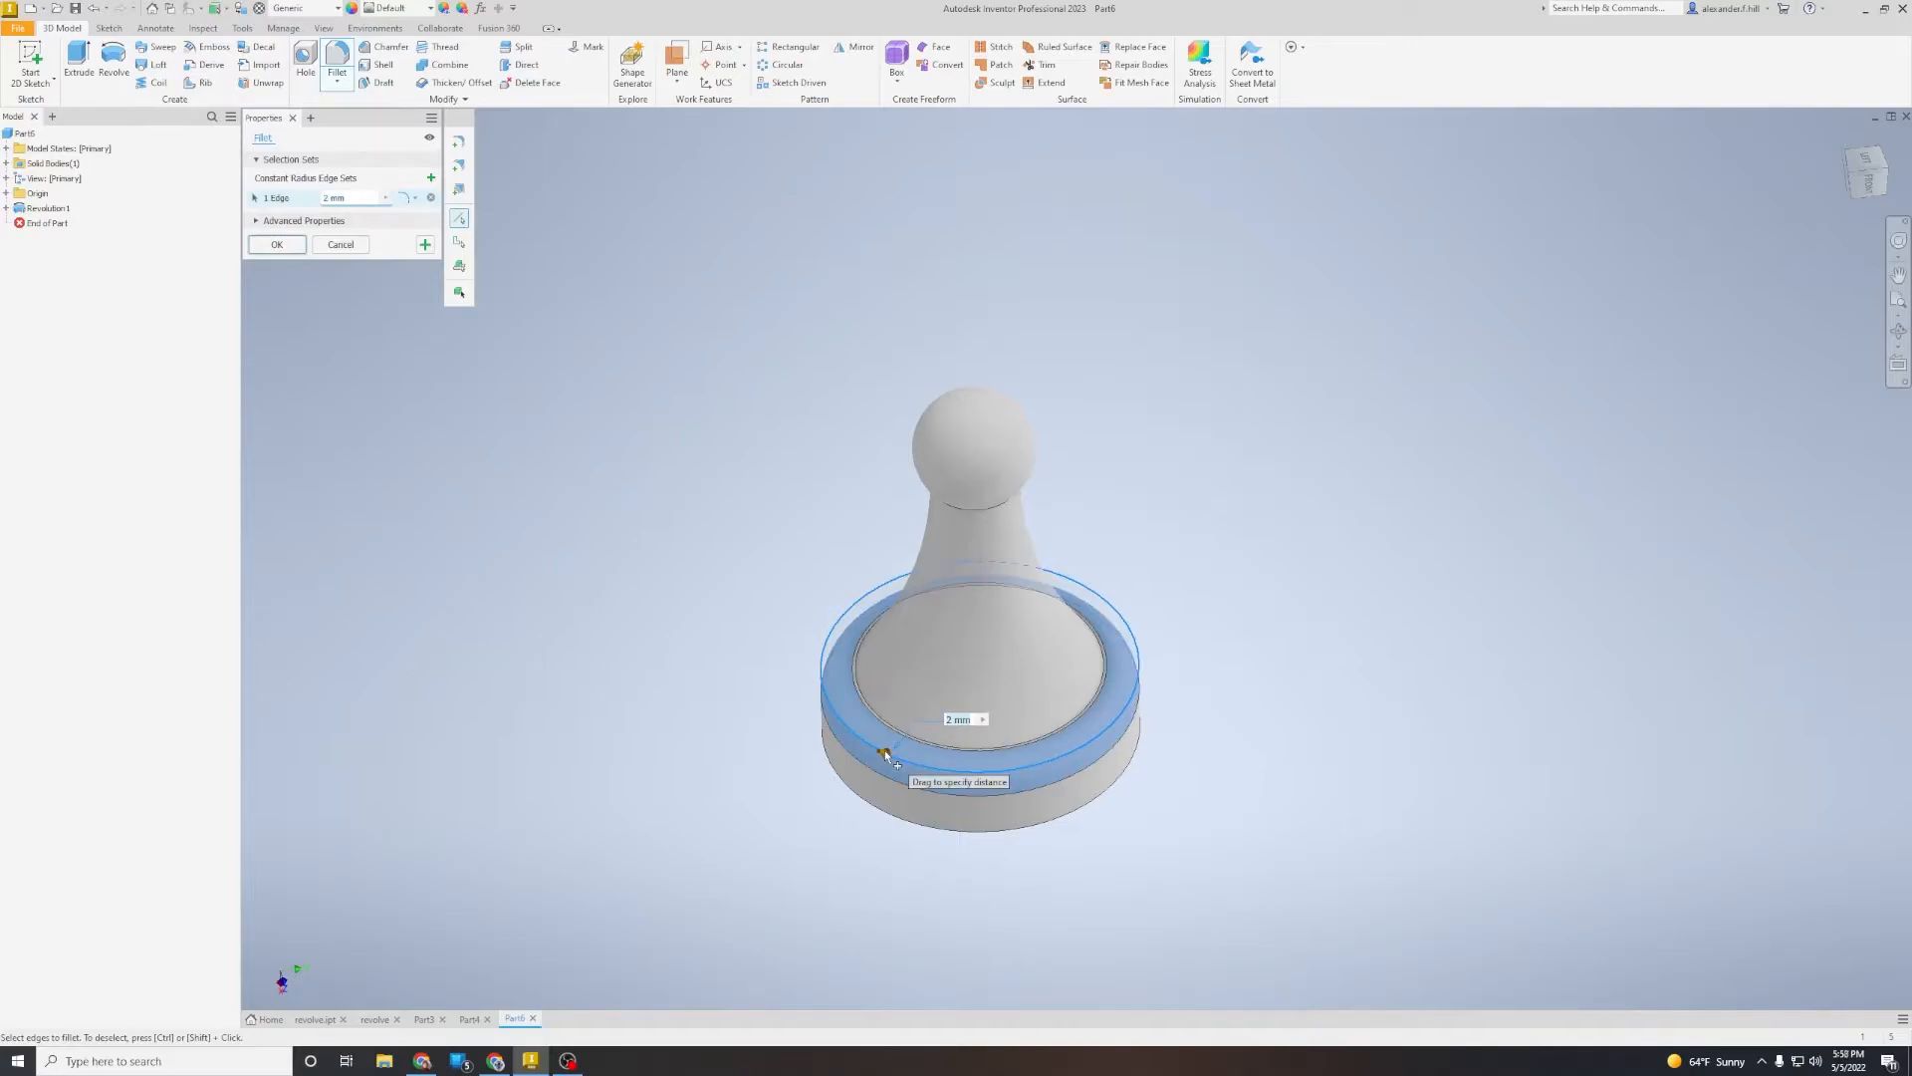
click(1868, 174)
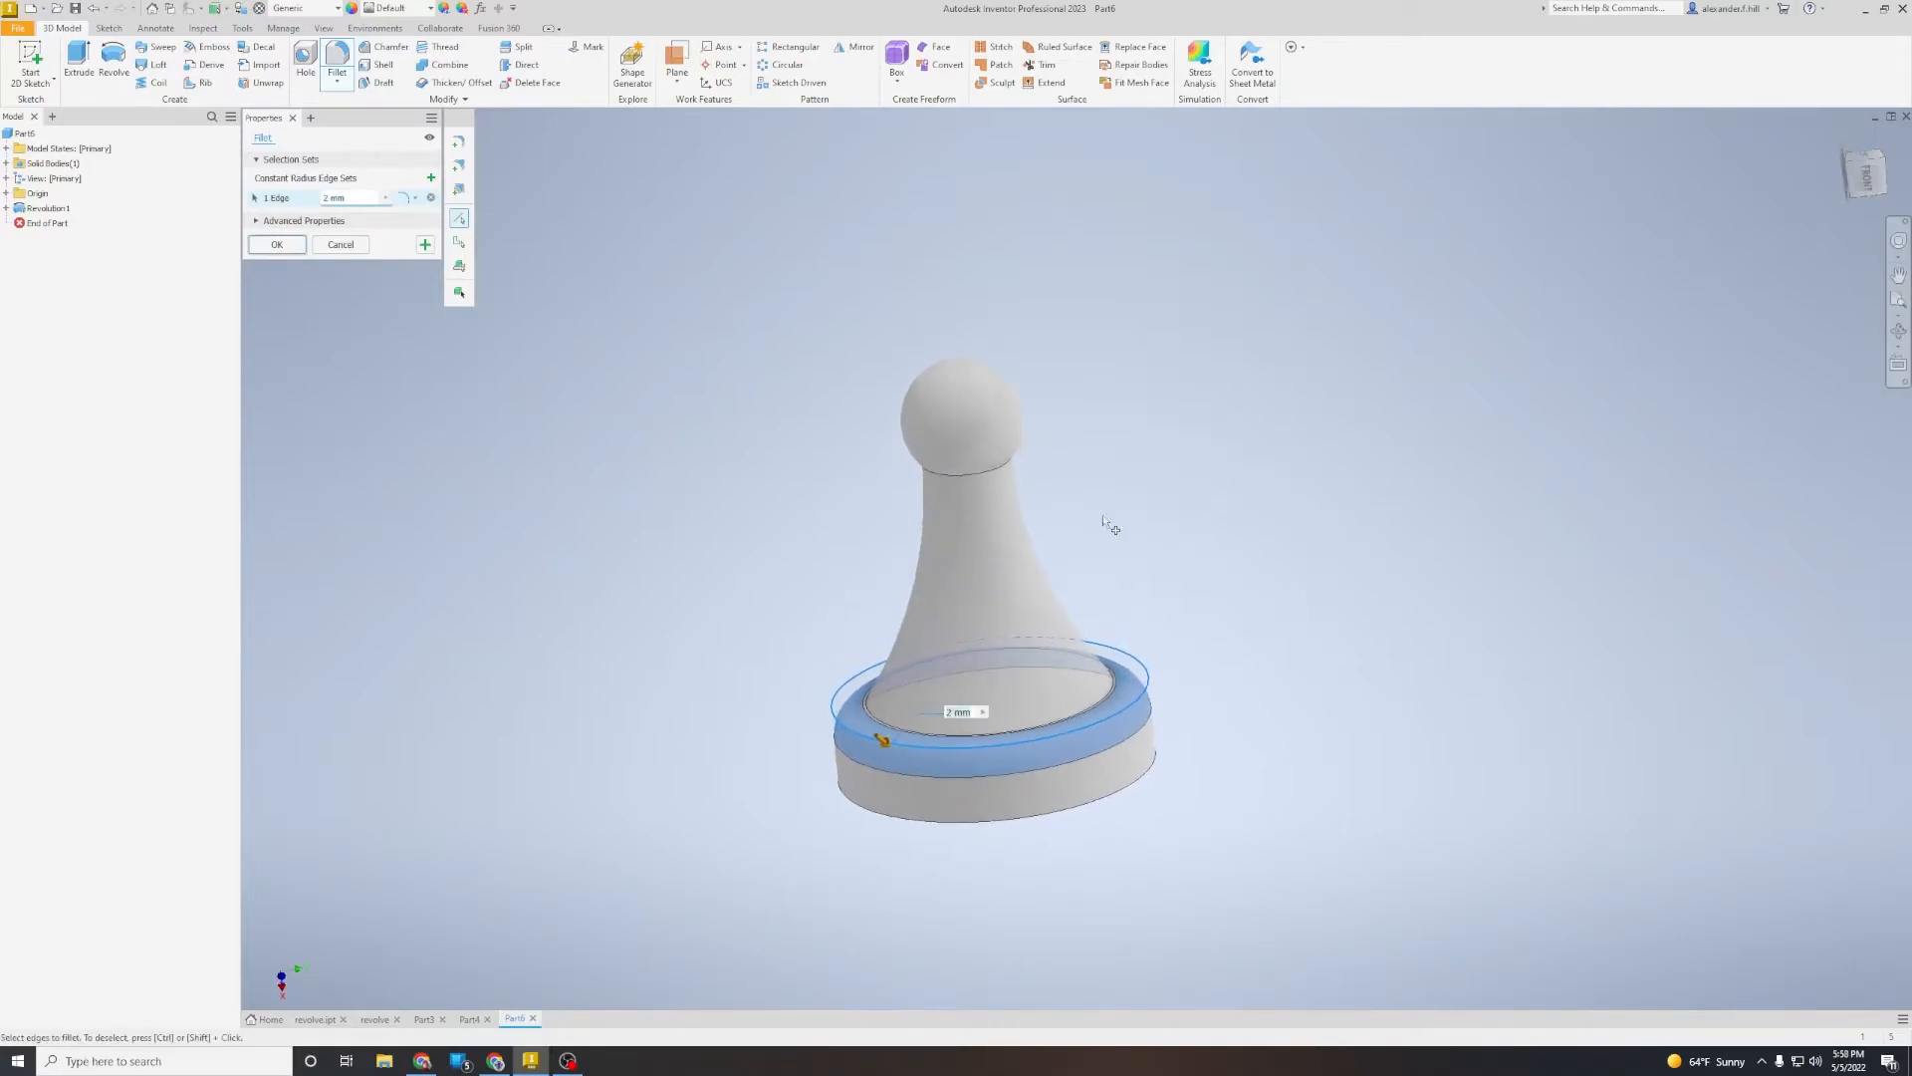
drag(886, 745, 884, 747)
text(1)
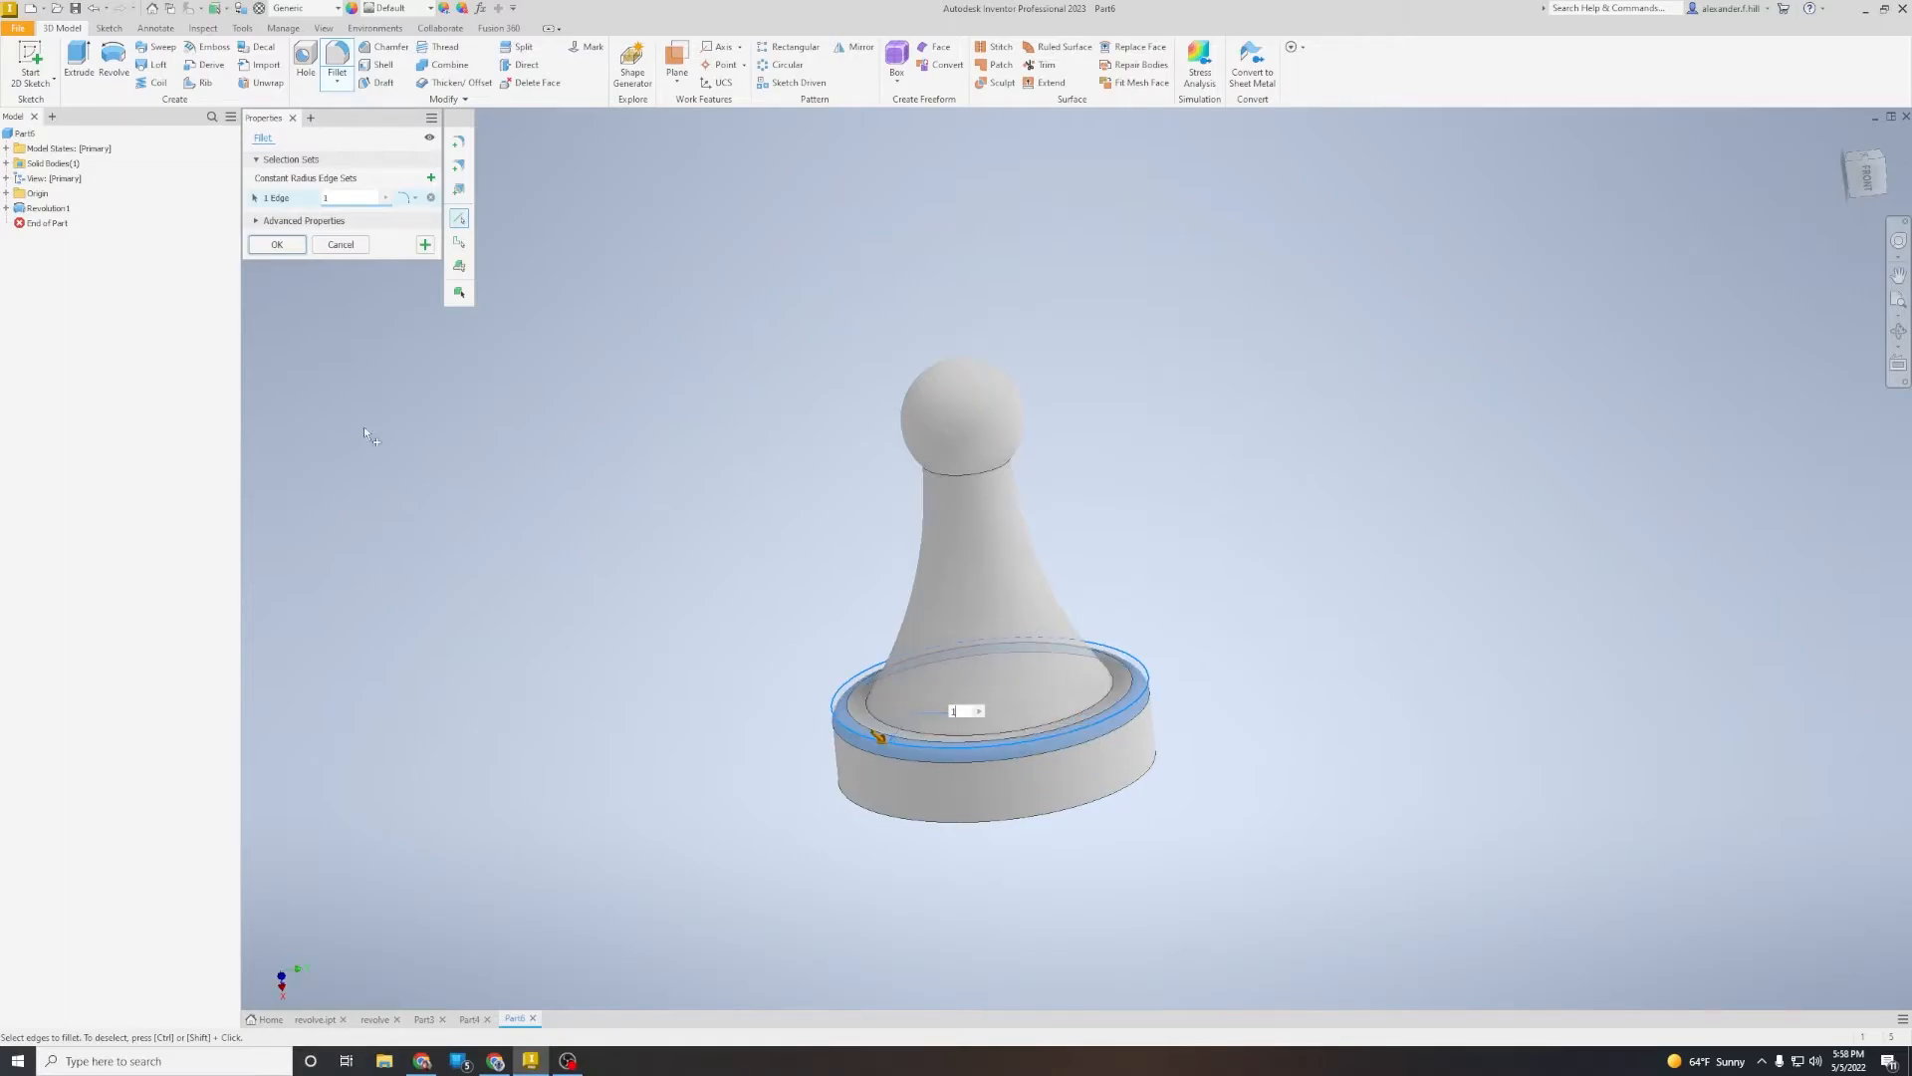
click(296, 246)
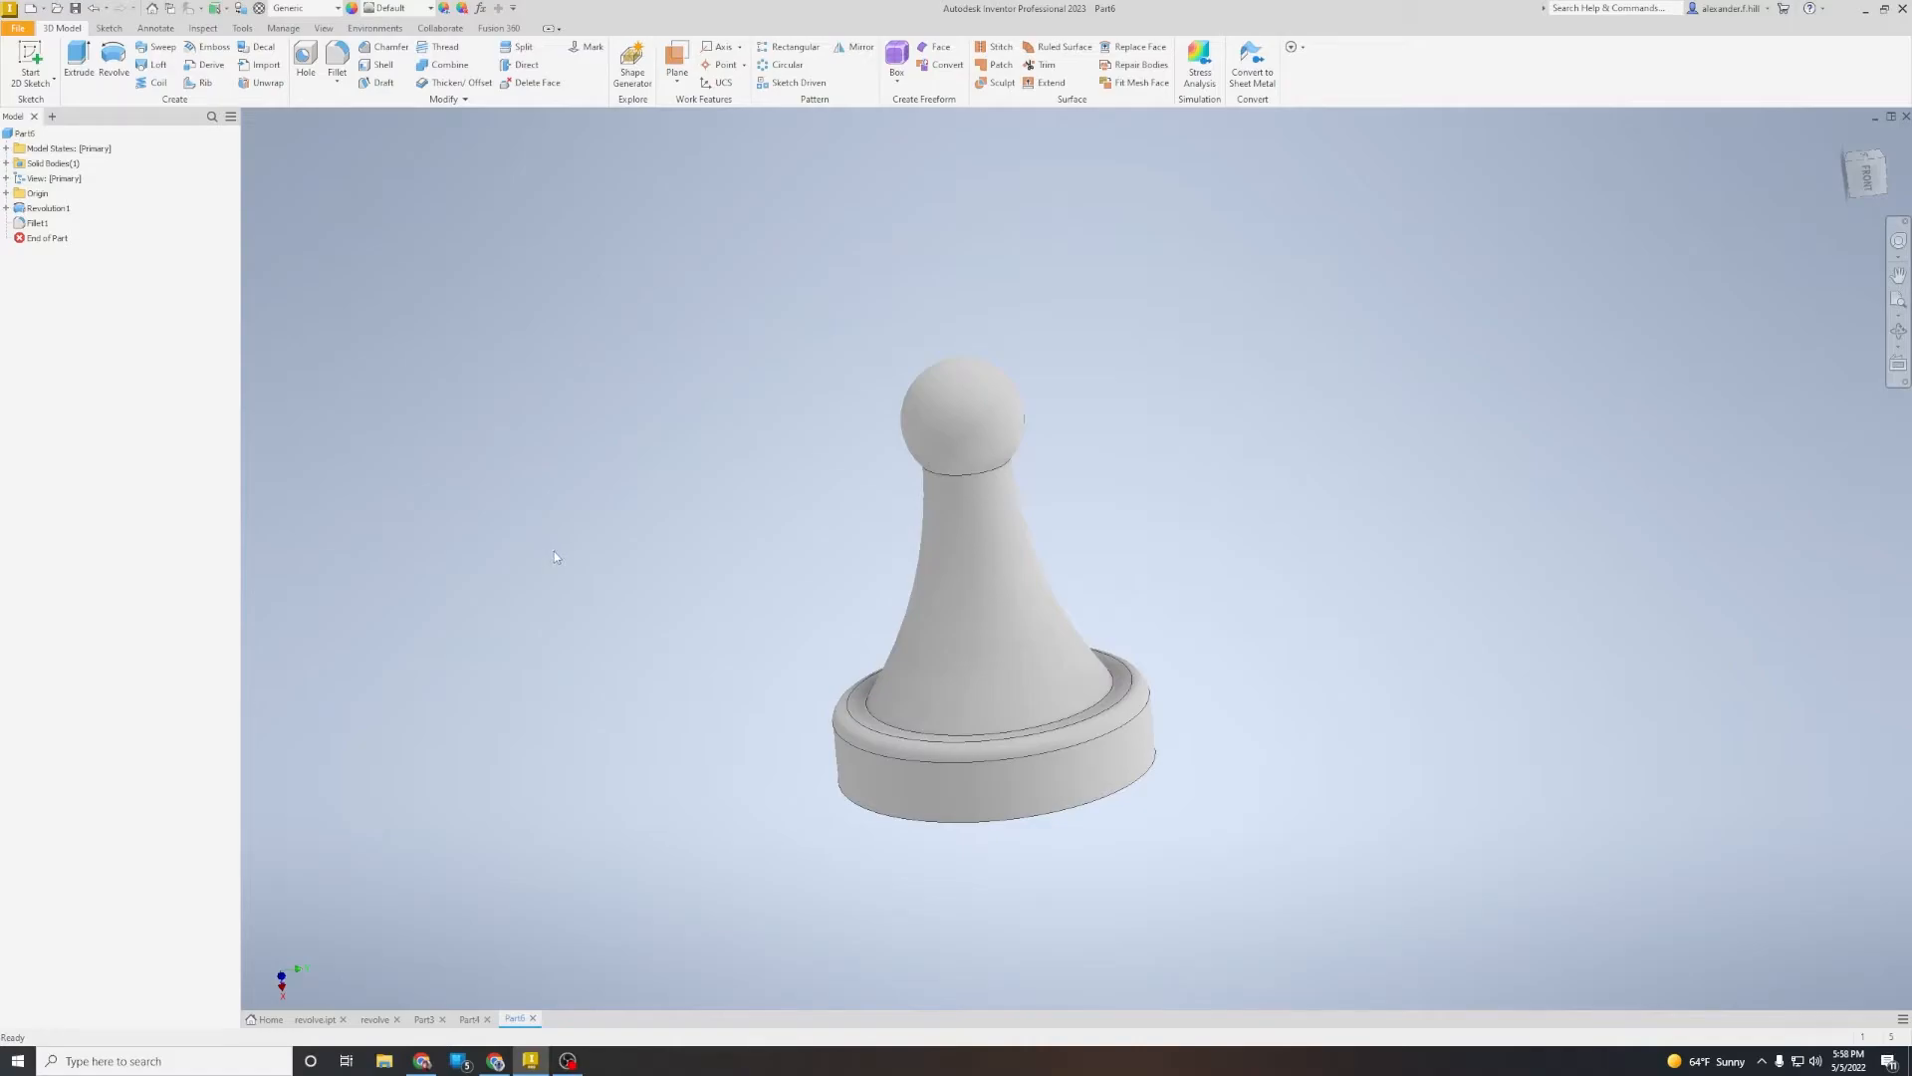
Step: Create a new empty part for the next model
click(18, 30)
click(39, 87)
click(1171, 746)
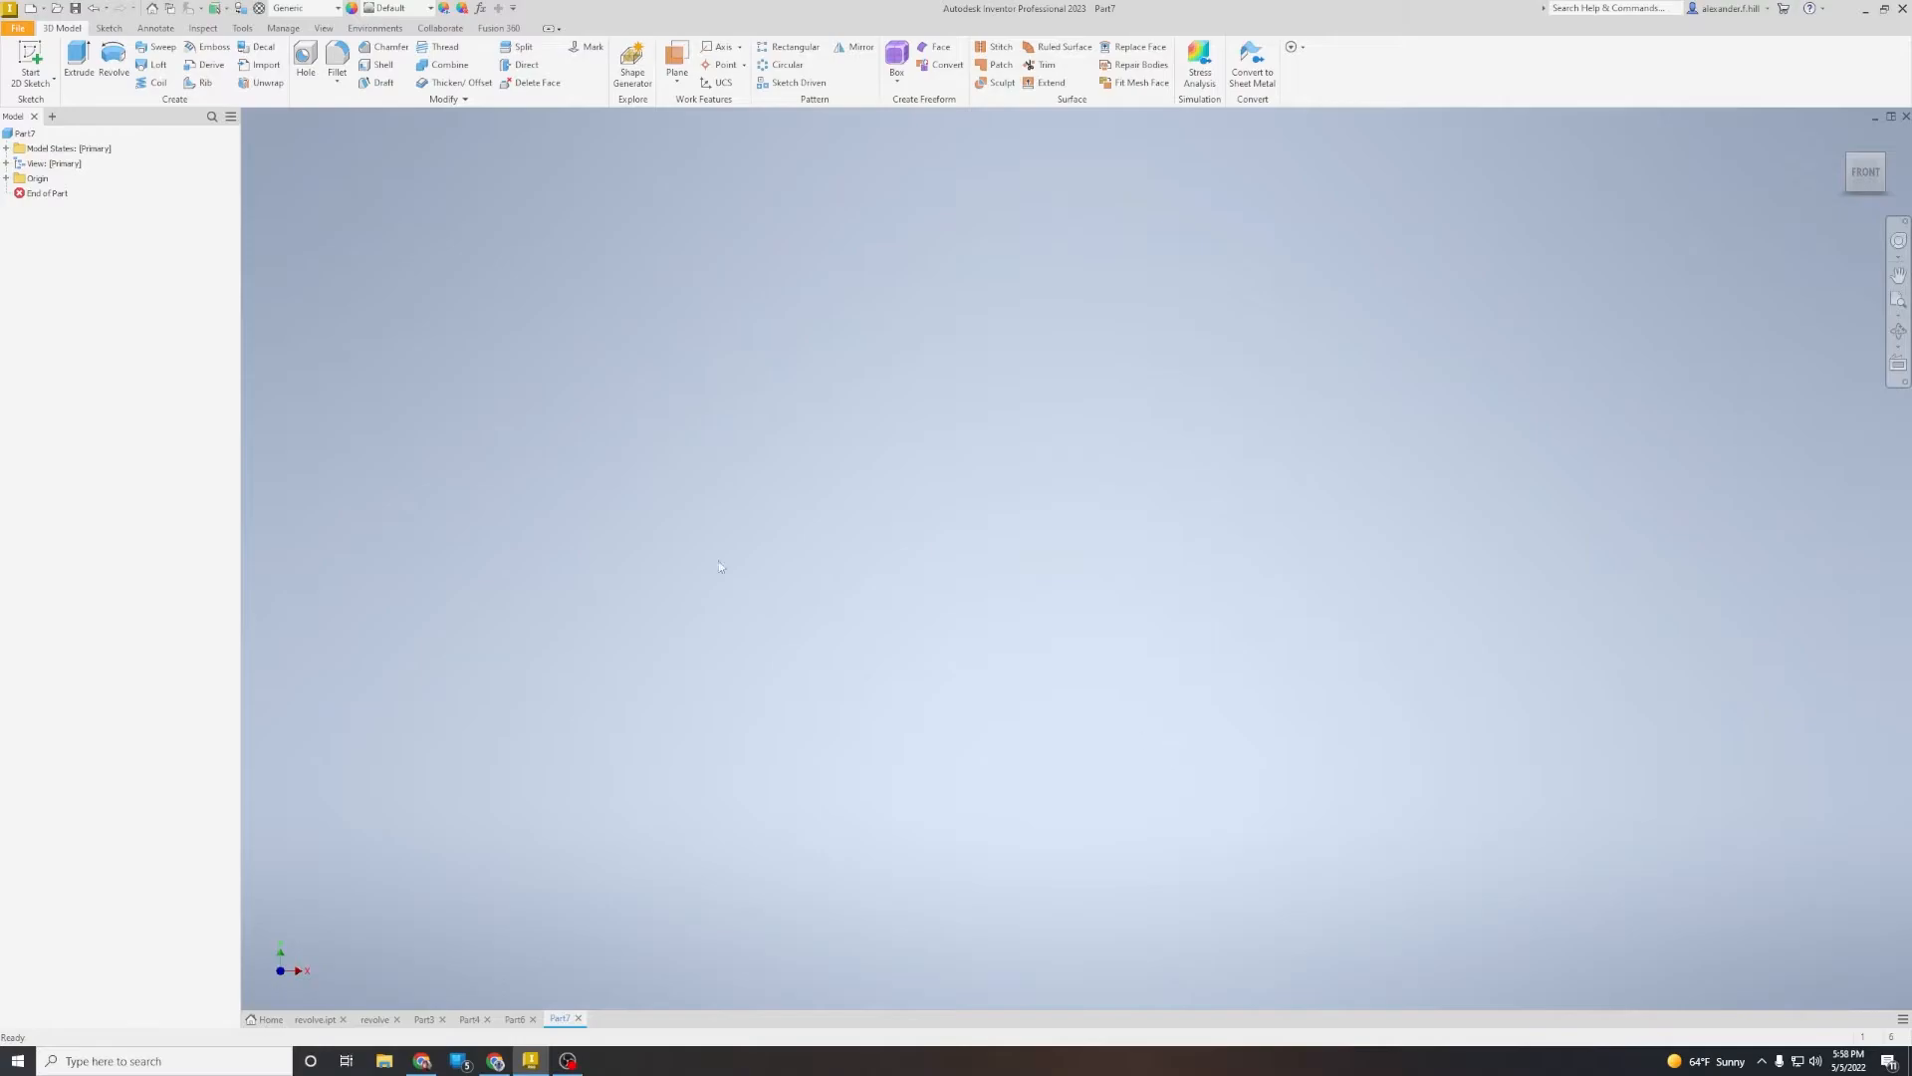
Step: Change the new part's length unit in its document settings
click(244, 28)
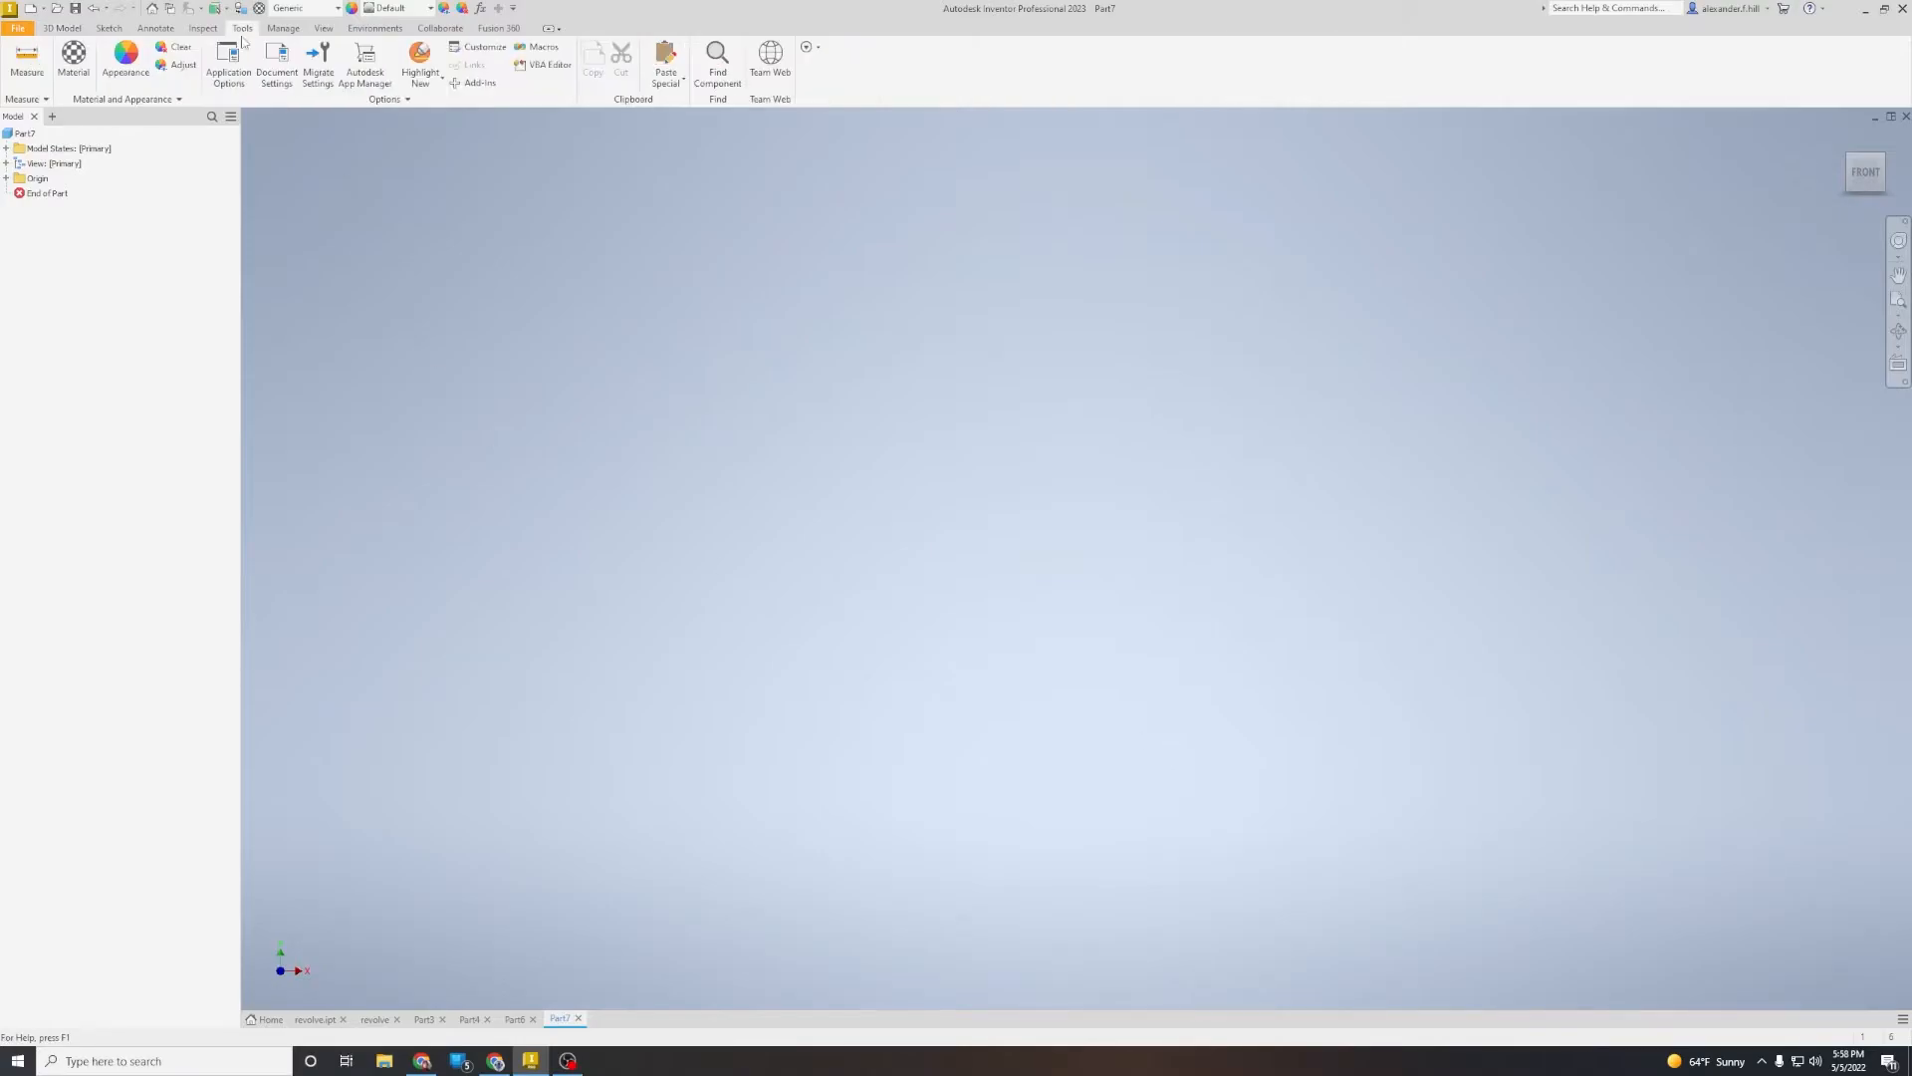
click(278, 79)
click(825, 332)
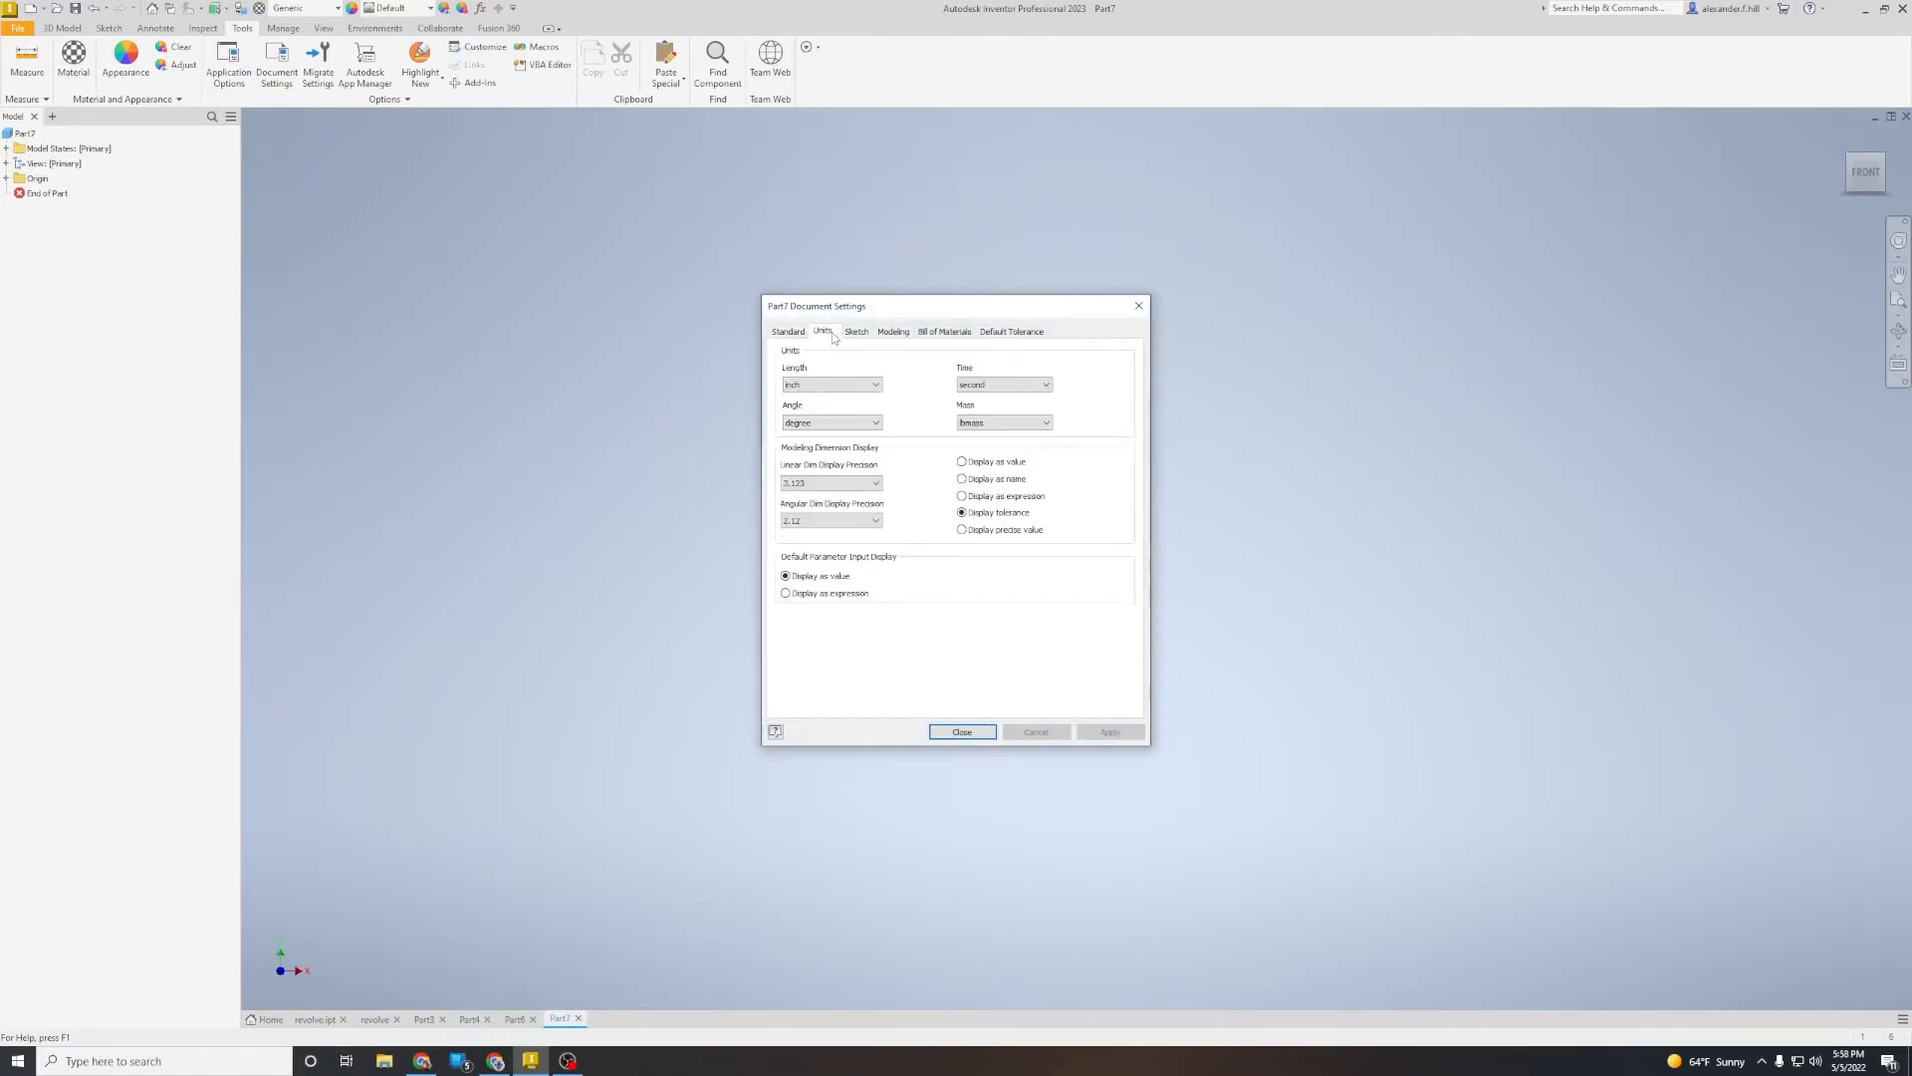
click(847, 384)
click(851, 427)
click(948, 733)
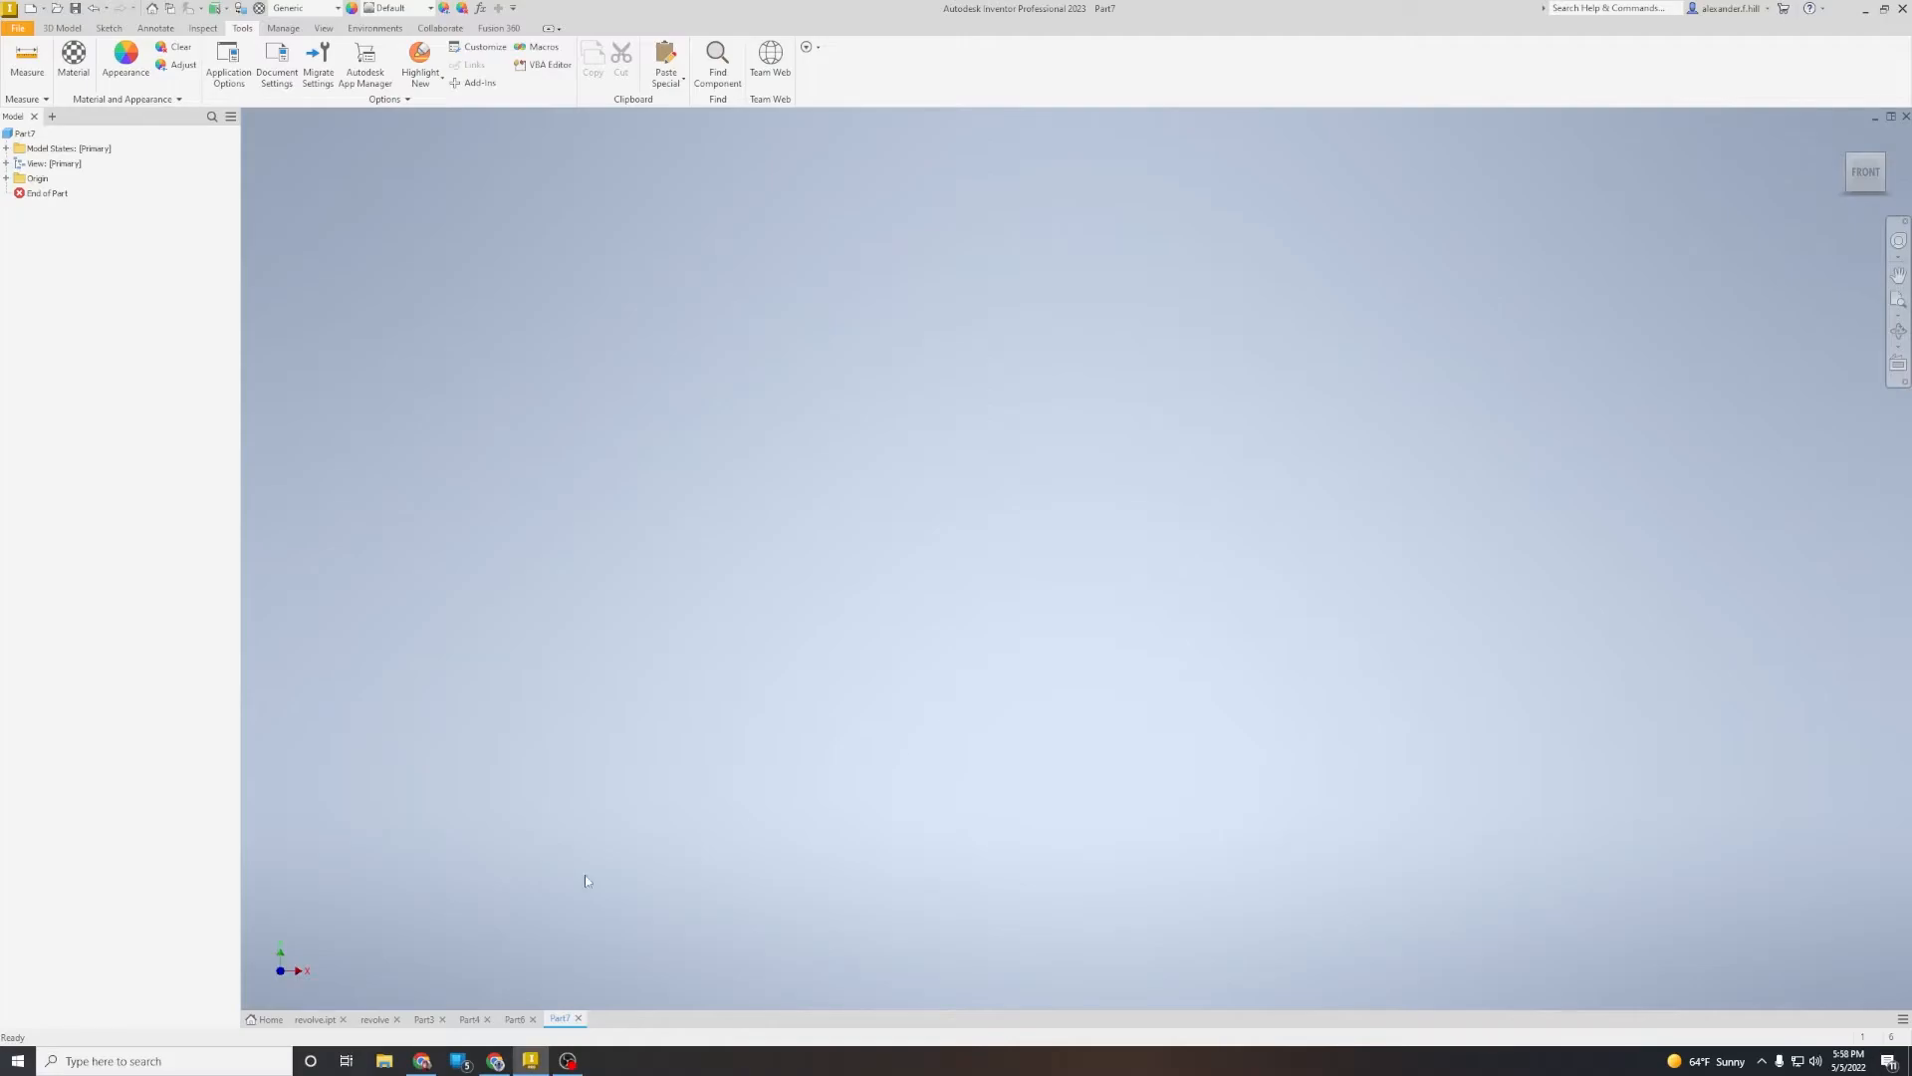
Step: Switch to the open Part4 example, exit its profile sketch and examine the disc with concentric ridges
click(472, 1019)
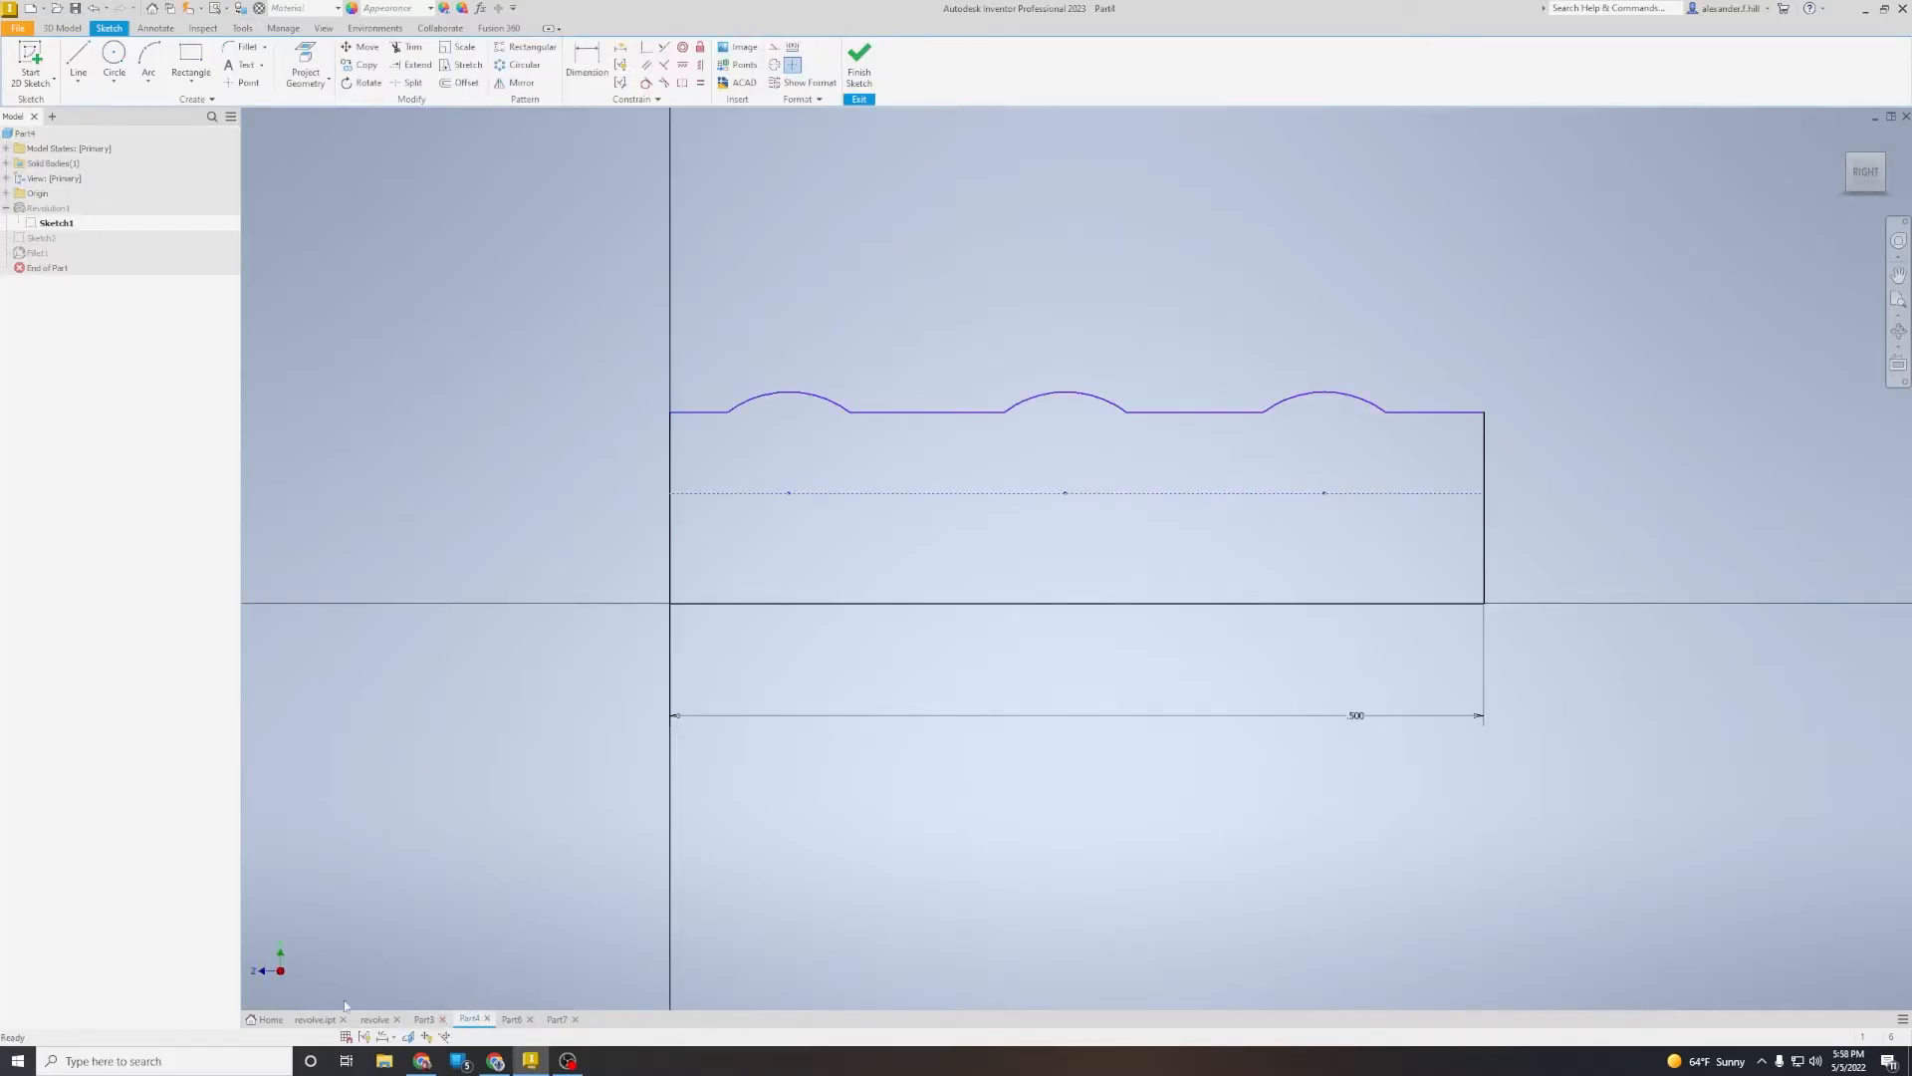
click(858, 62)
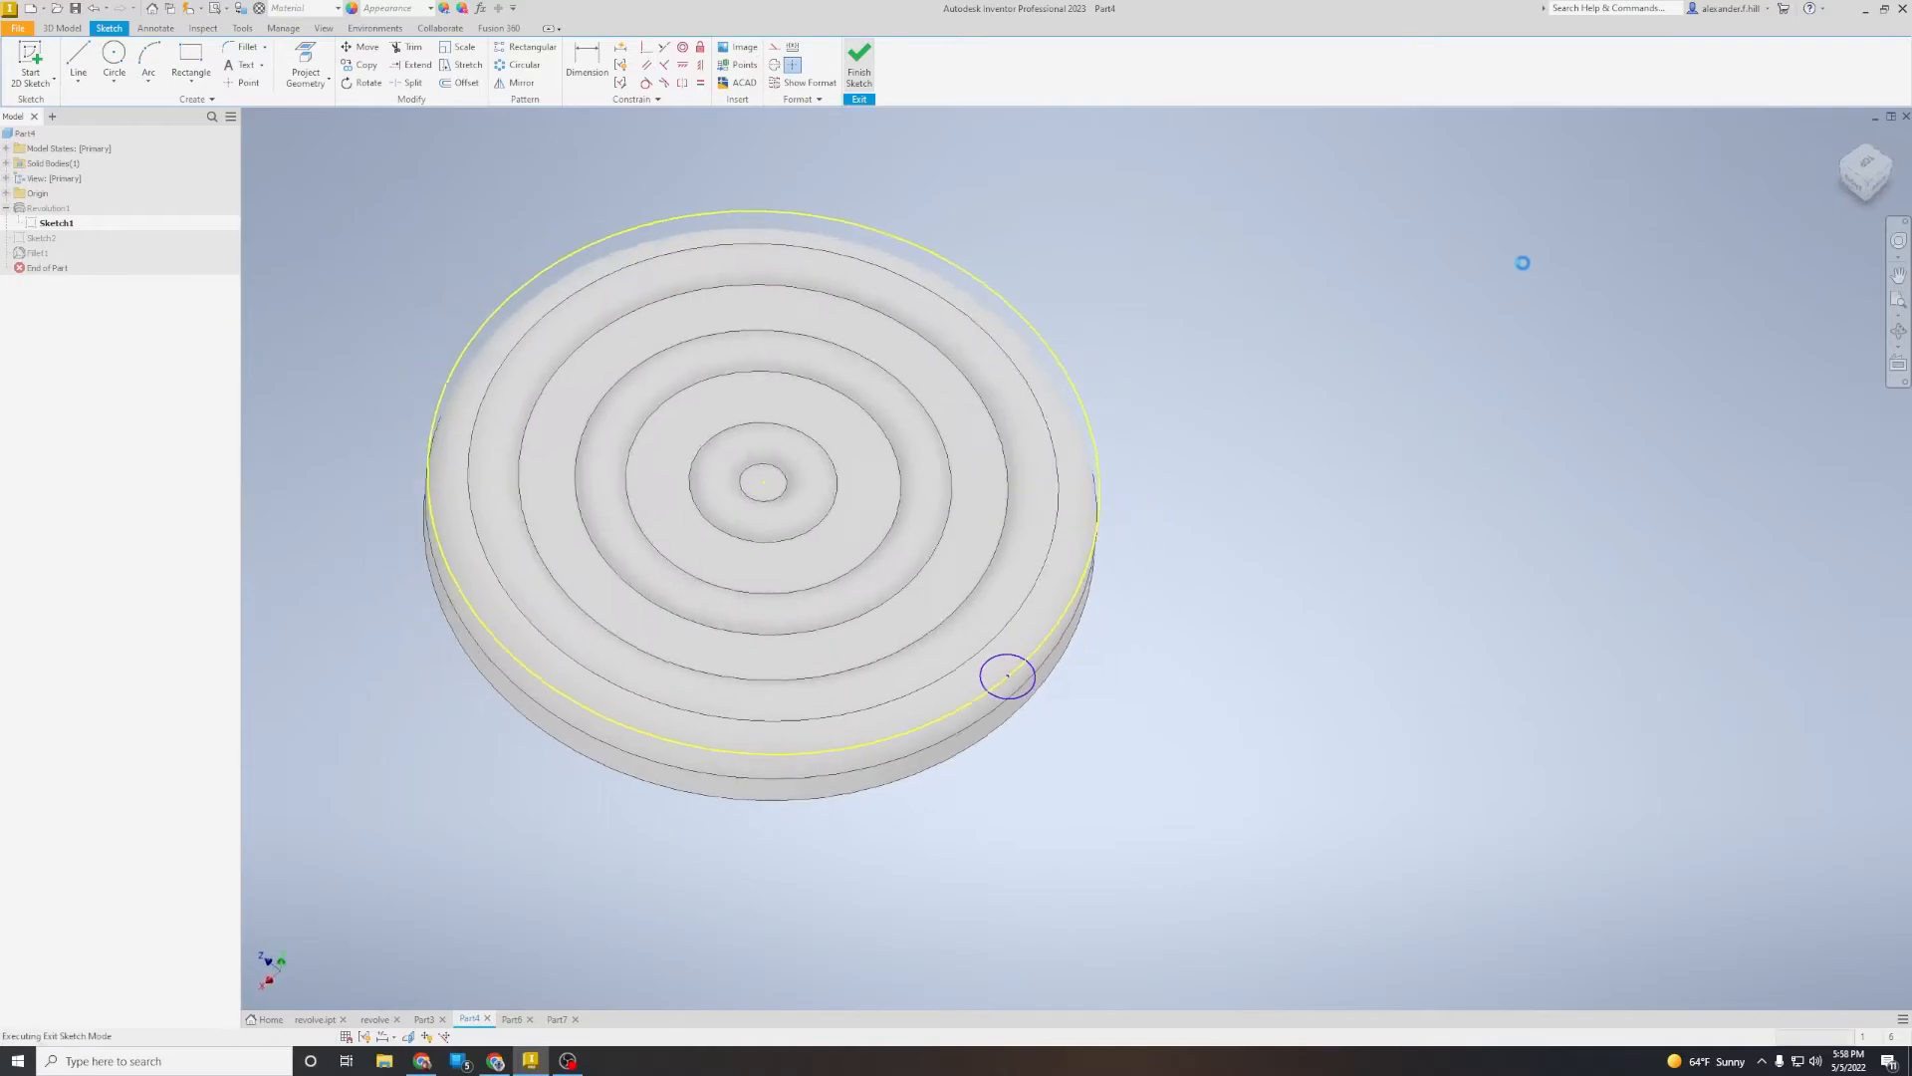
drag(1863, 178, 1868, 141)
mouse_move(774, 502)
shift+middle_down()
mouse_move(774, 451)
mouse_move(774, 502)
shift+middle_up()
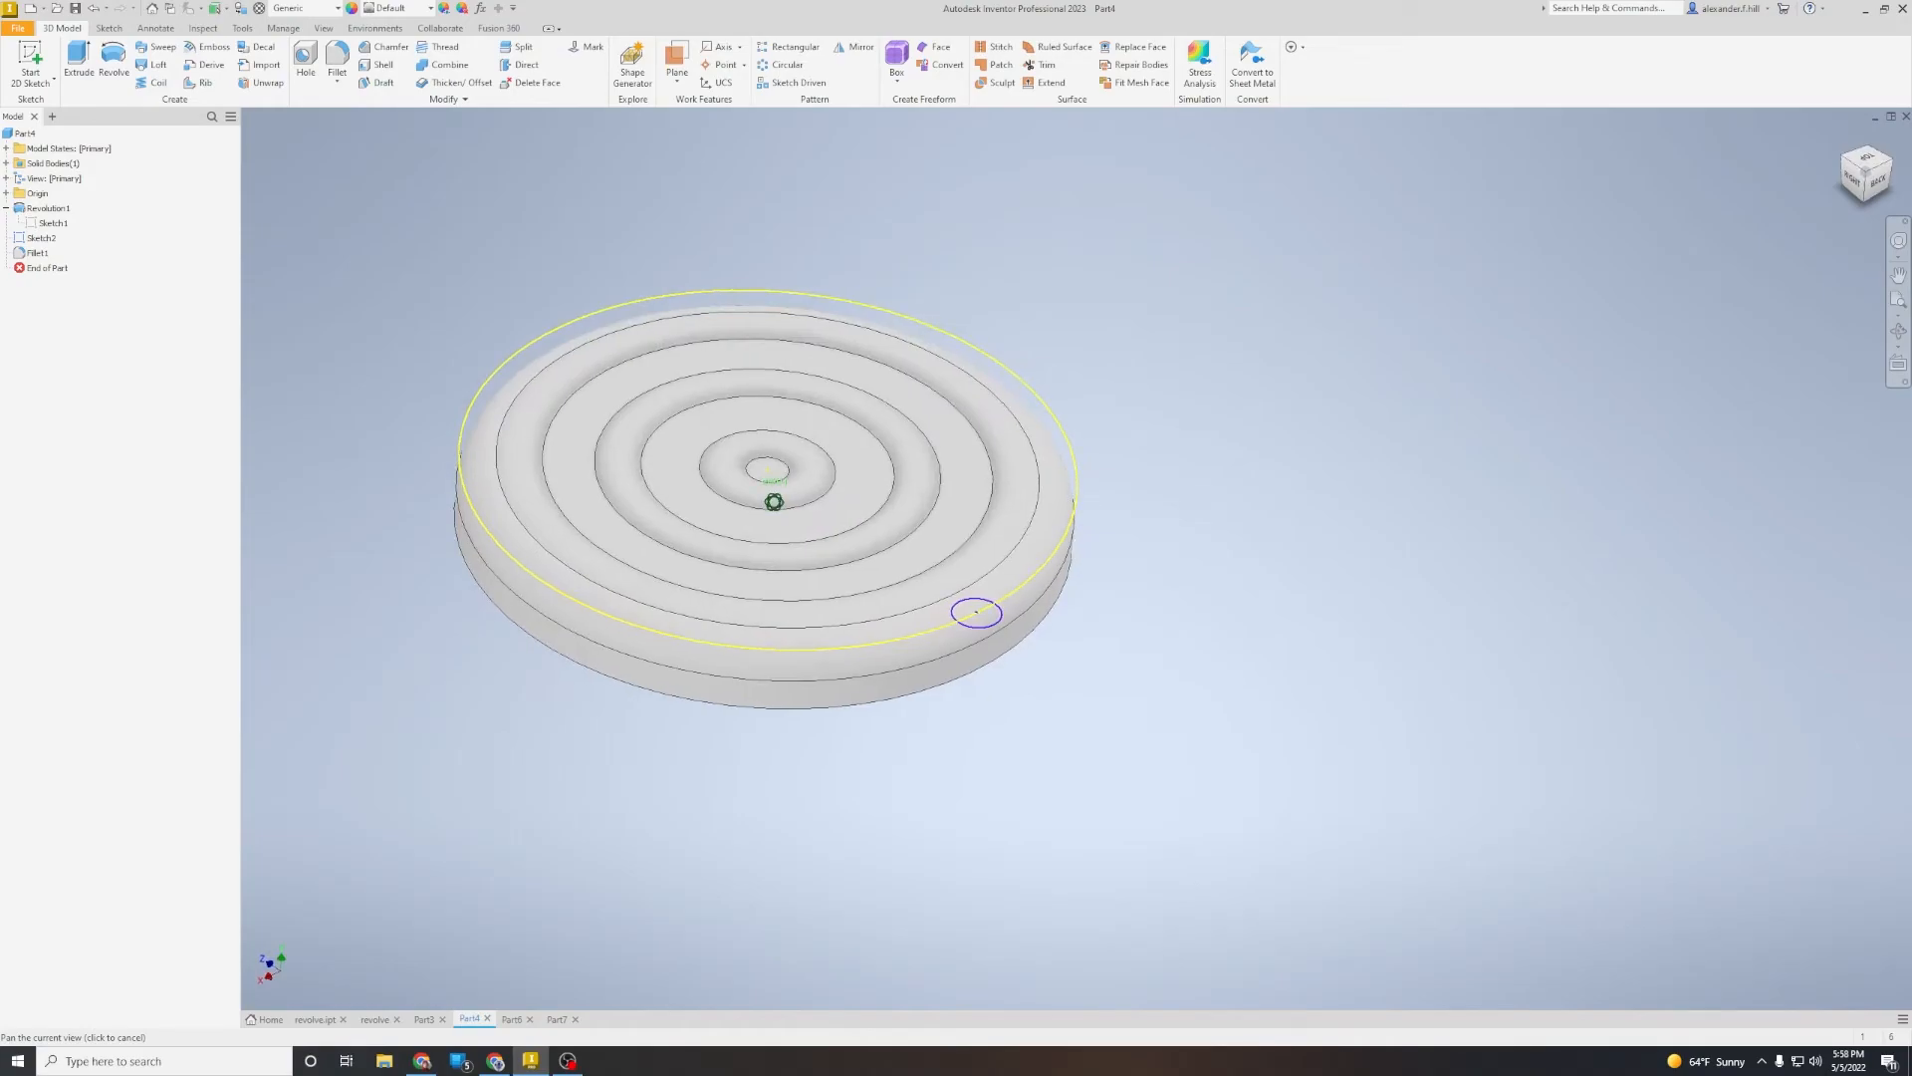
Step: Return to the empty Part7 and start a 2D sketch on the XZ plane
click(557, 1019)
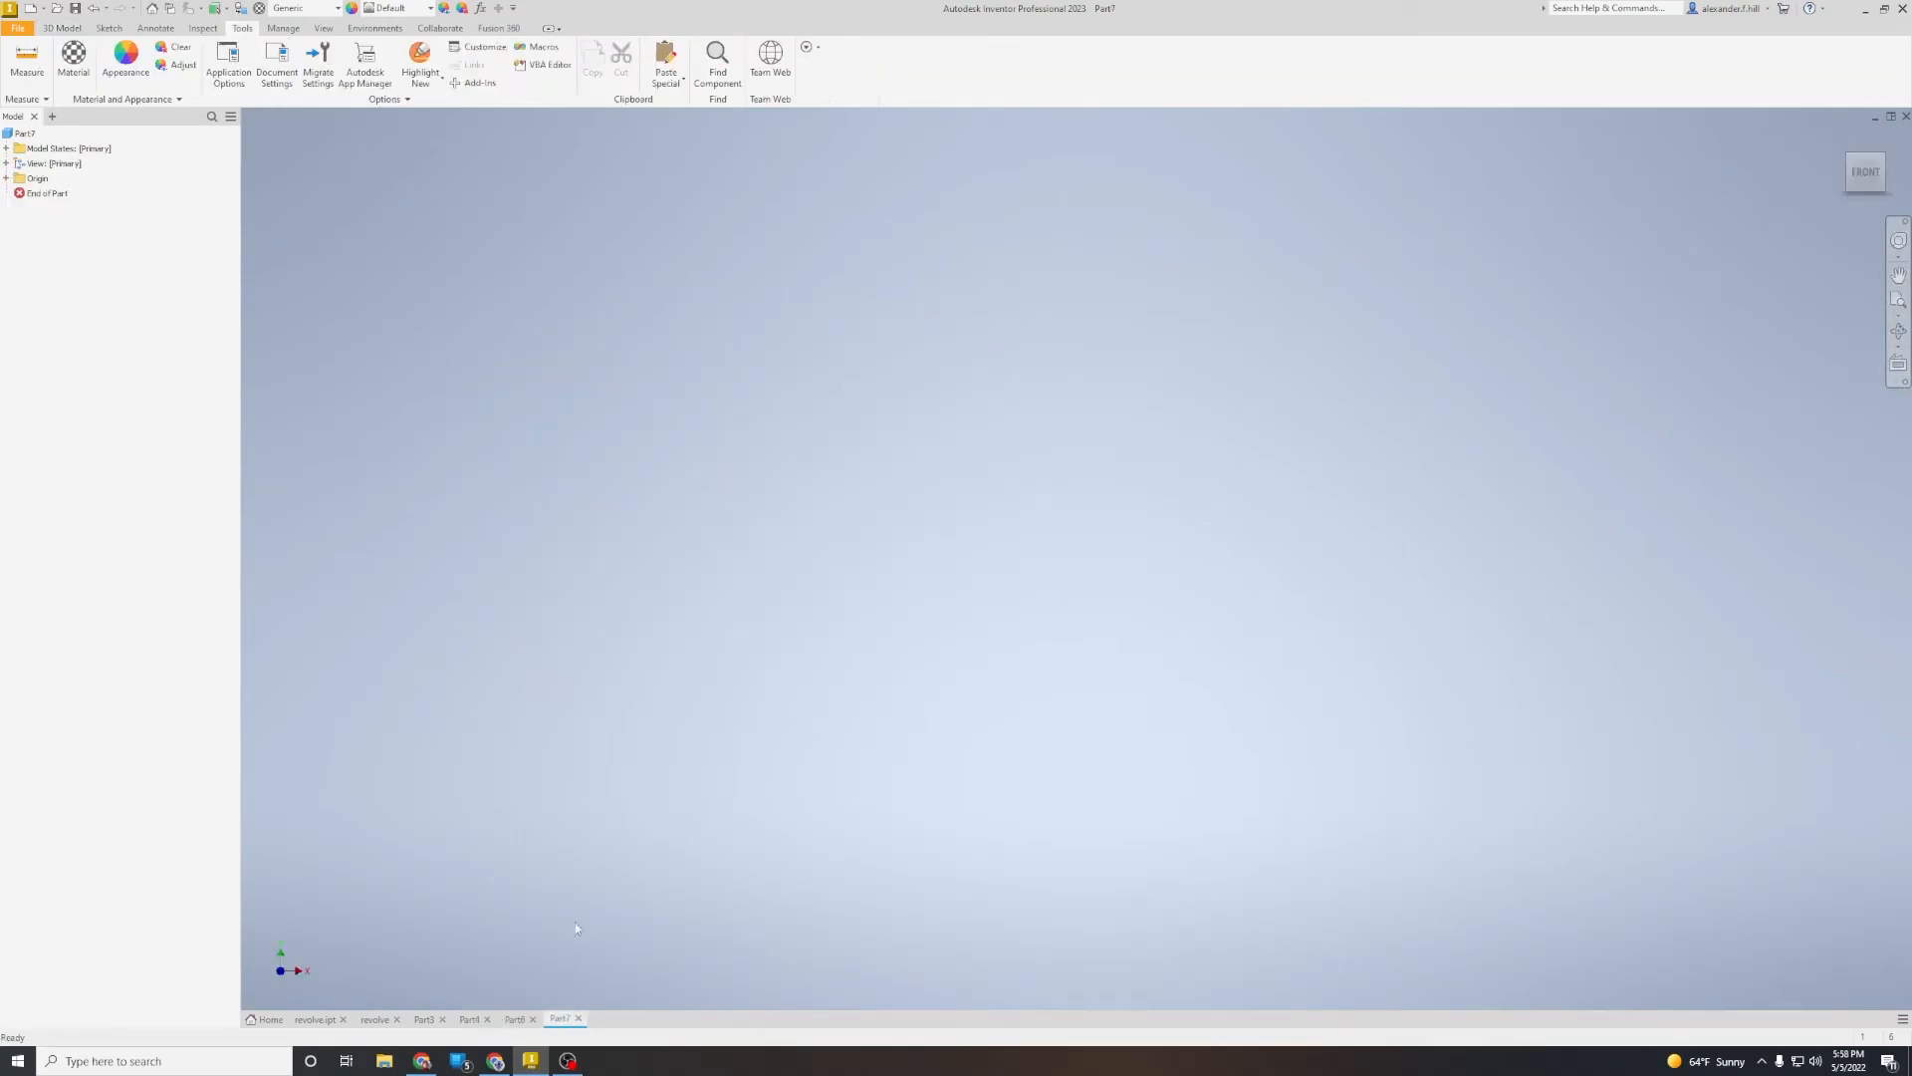
click(61, 28)
click(33, 54)
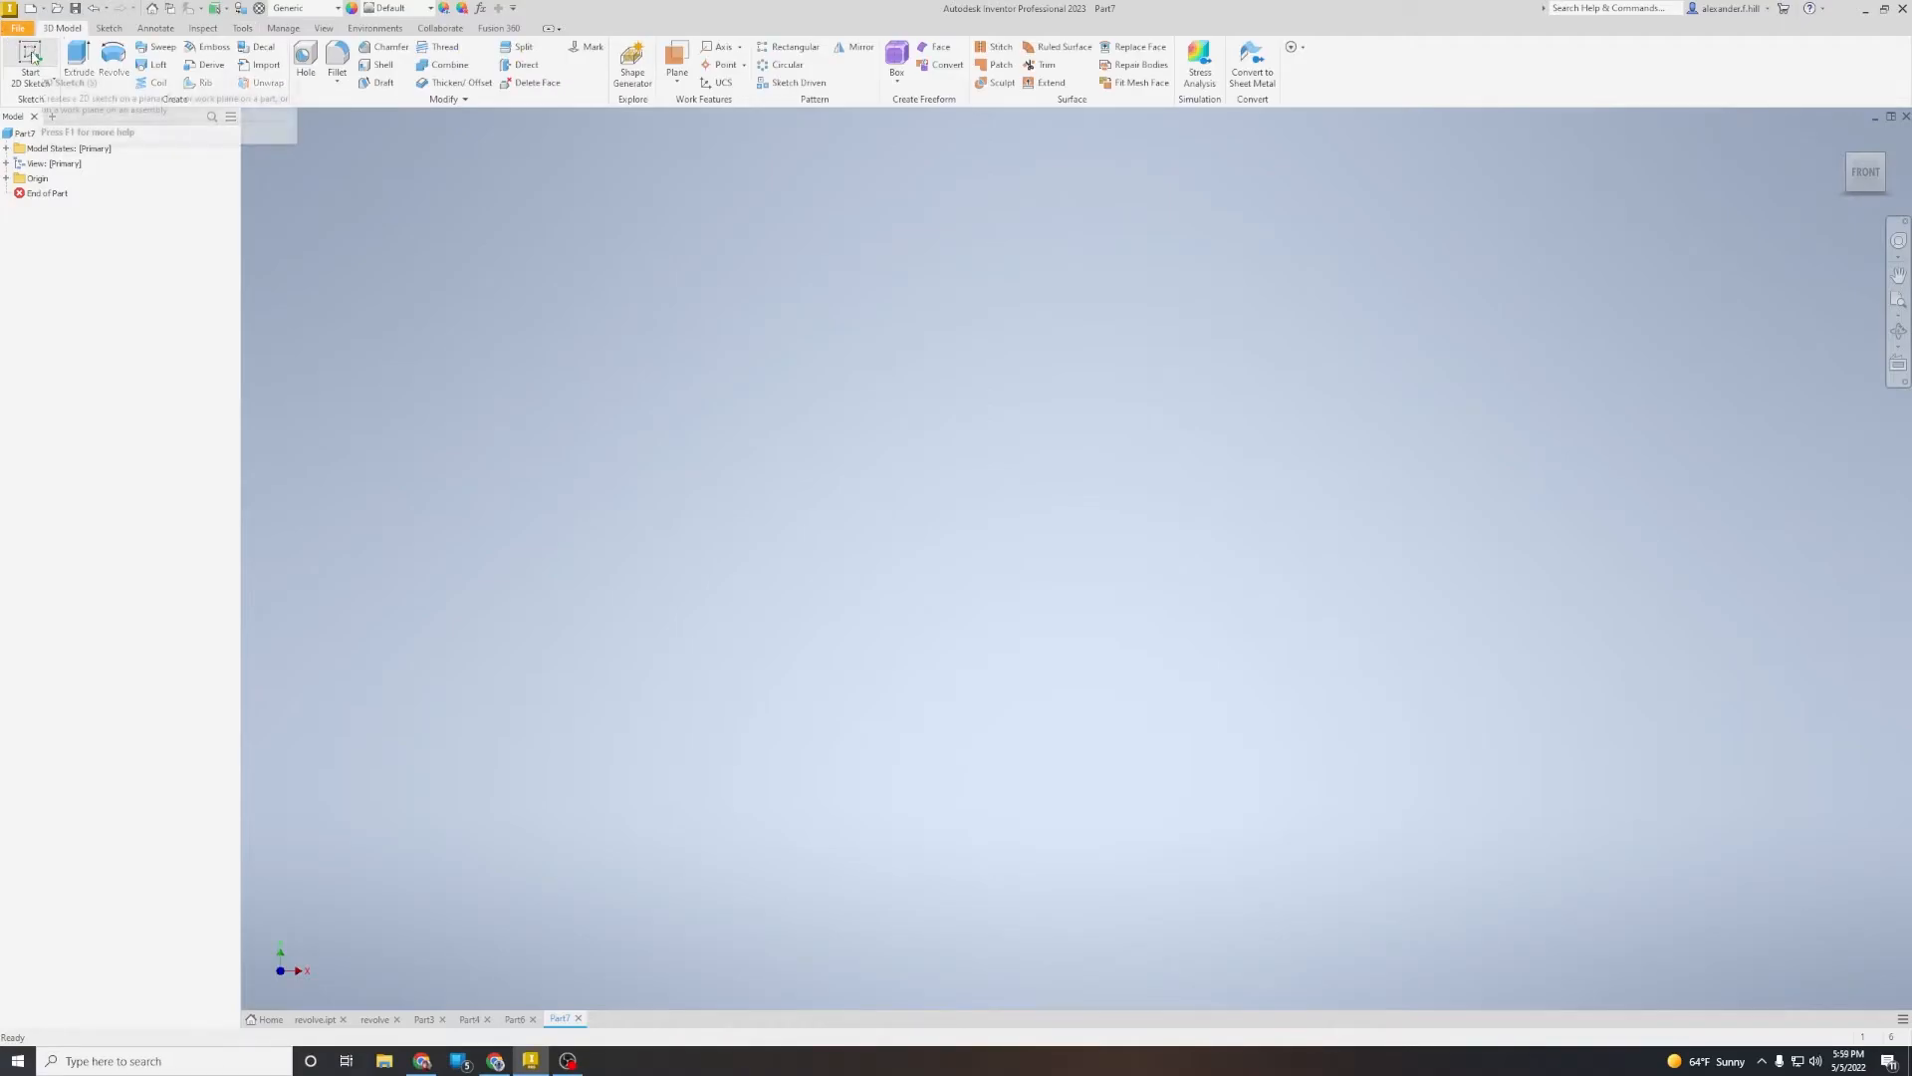
click(1056, 614)
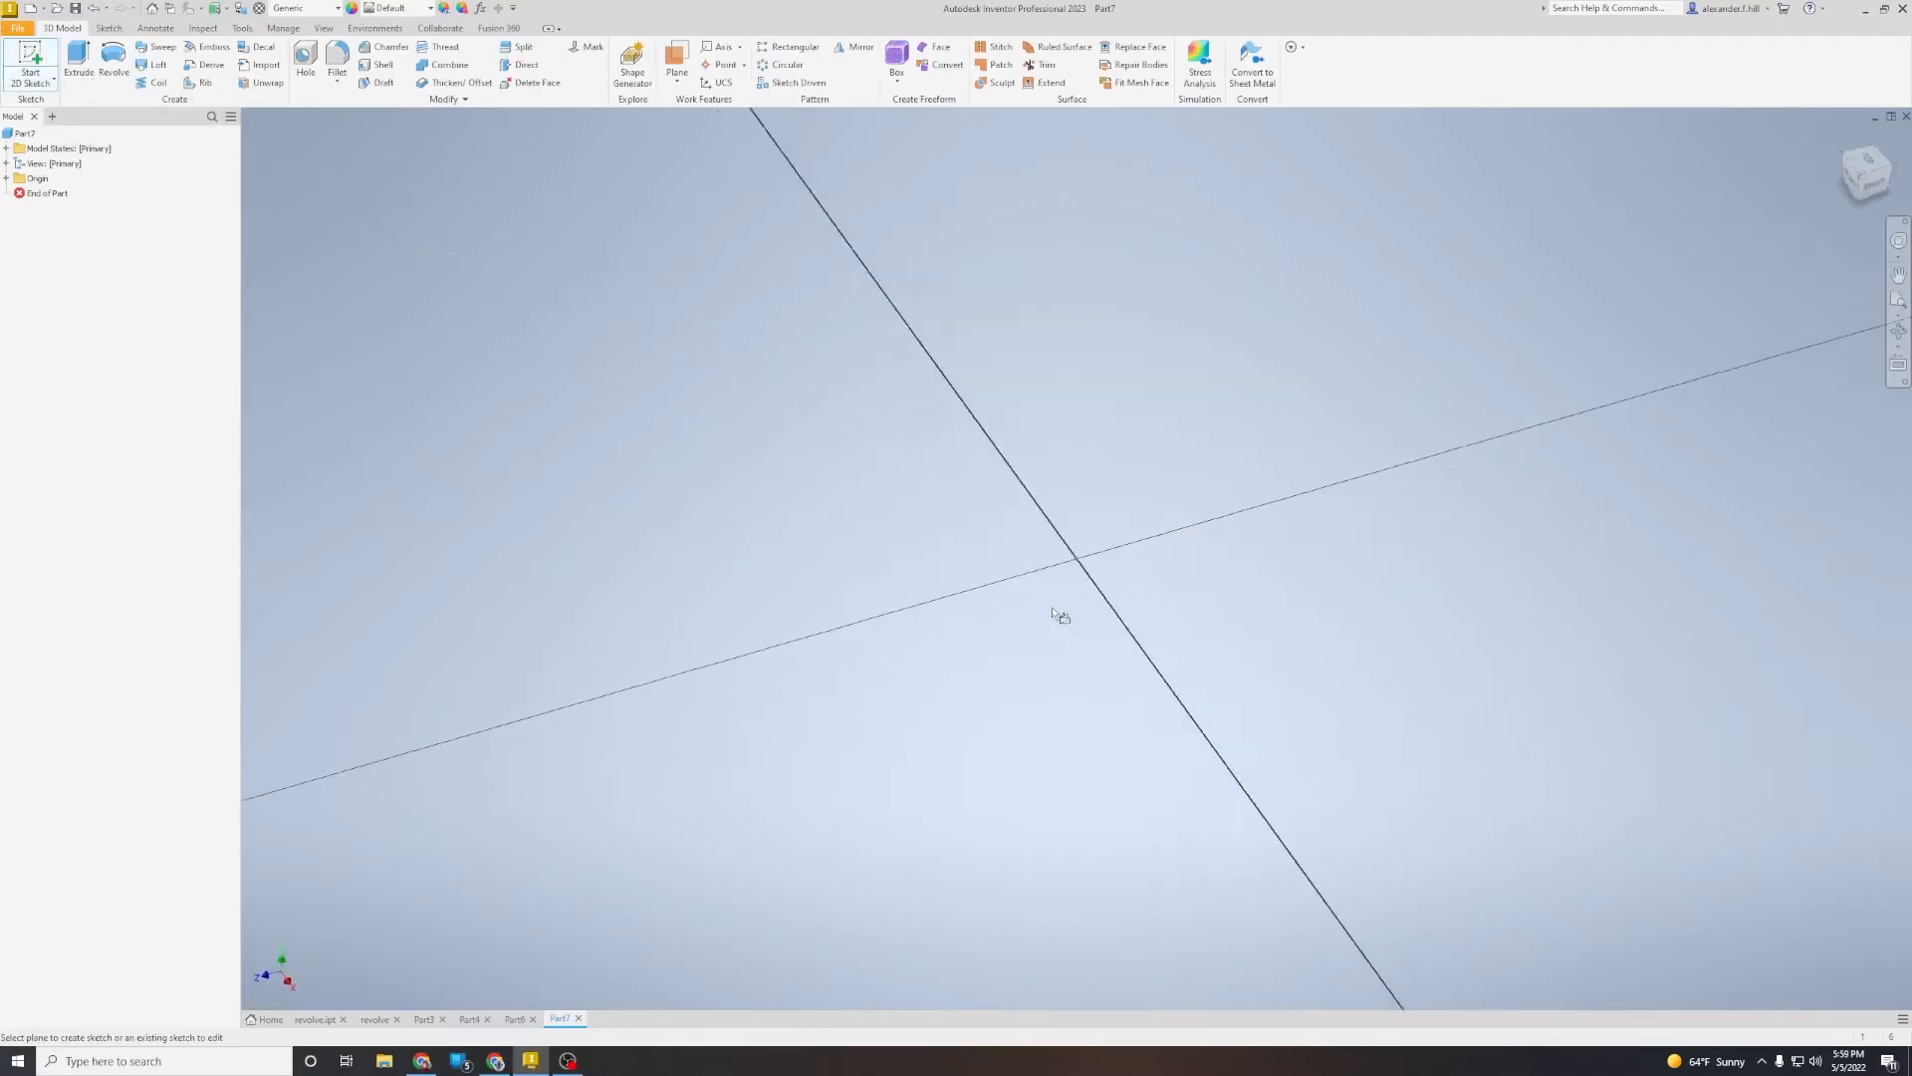
middle_drag(1007, 434, 905, 469)
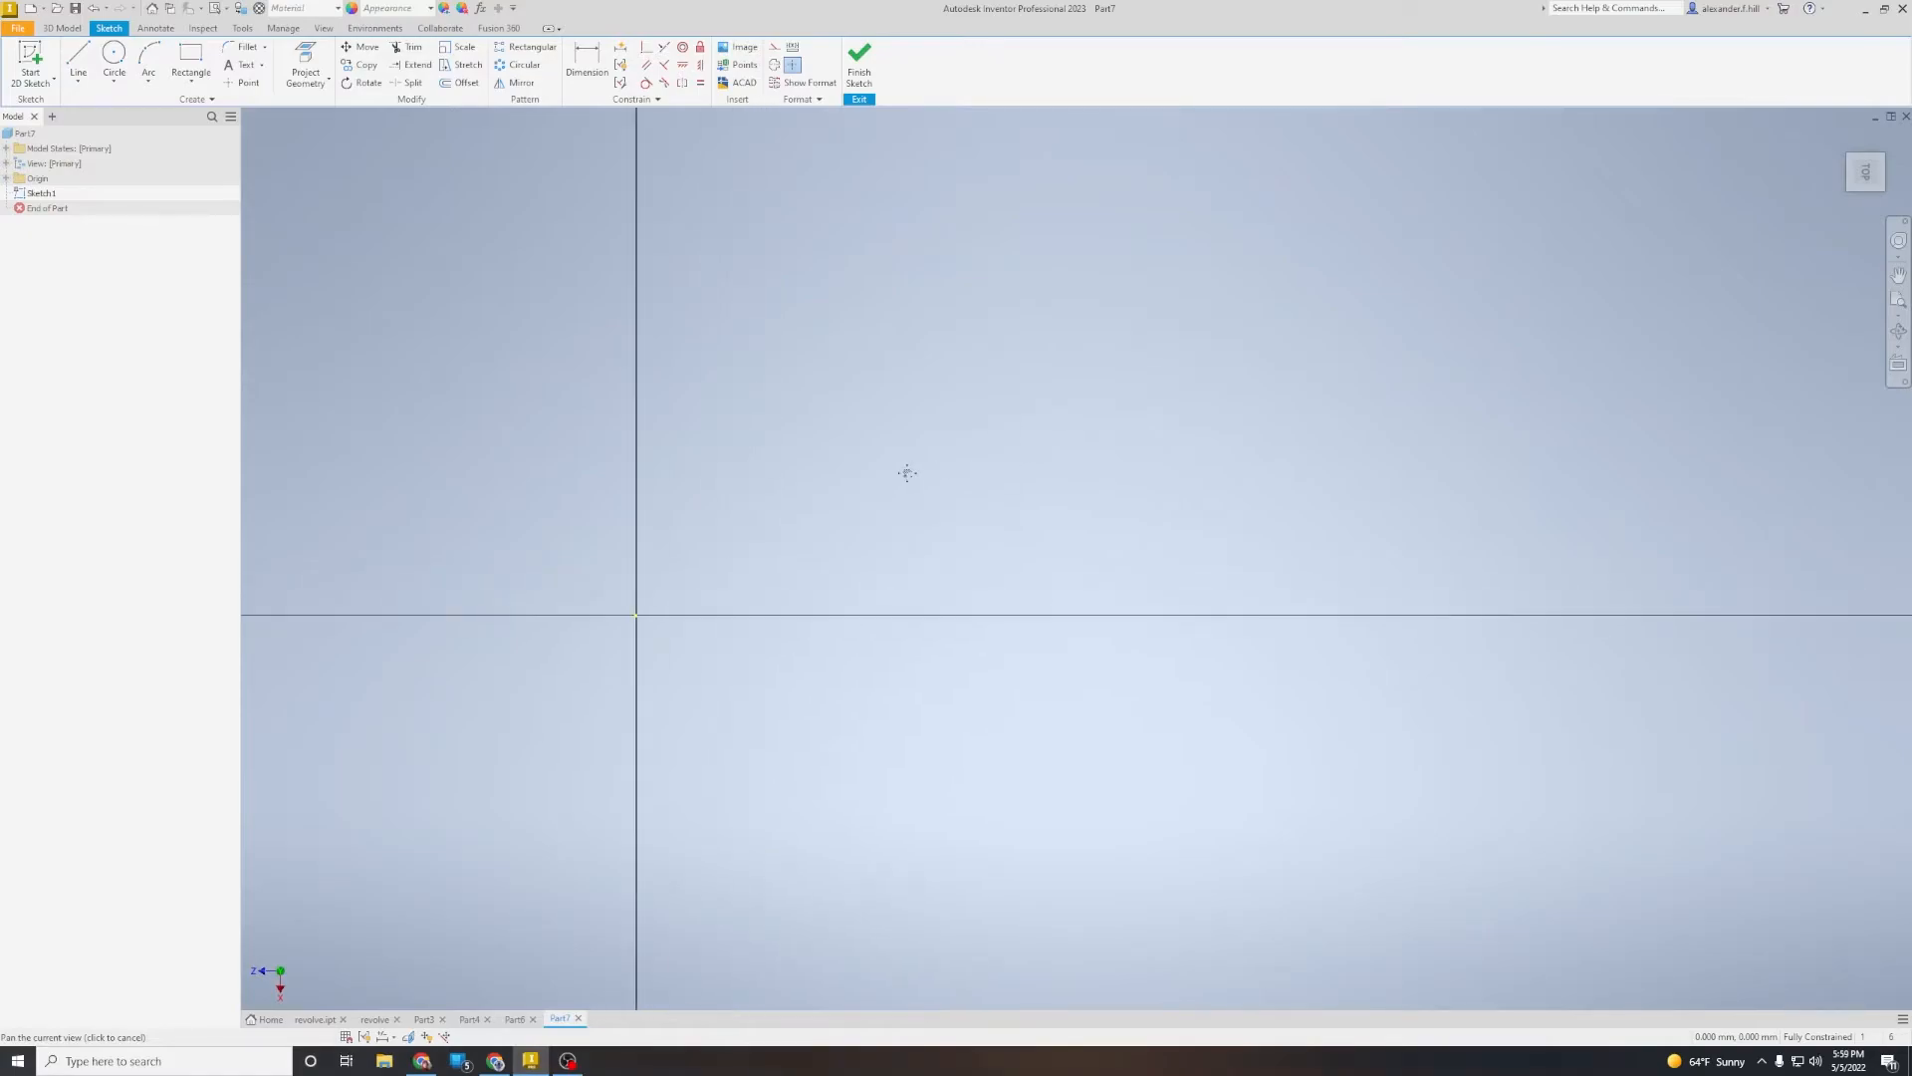
Step: Draw a rectangle 15 mm wide and 12 mm high above the horizontal axis, offset from the vertical axis
click(183, 64)
click(718, 569)
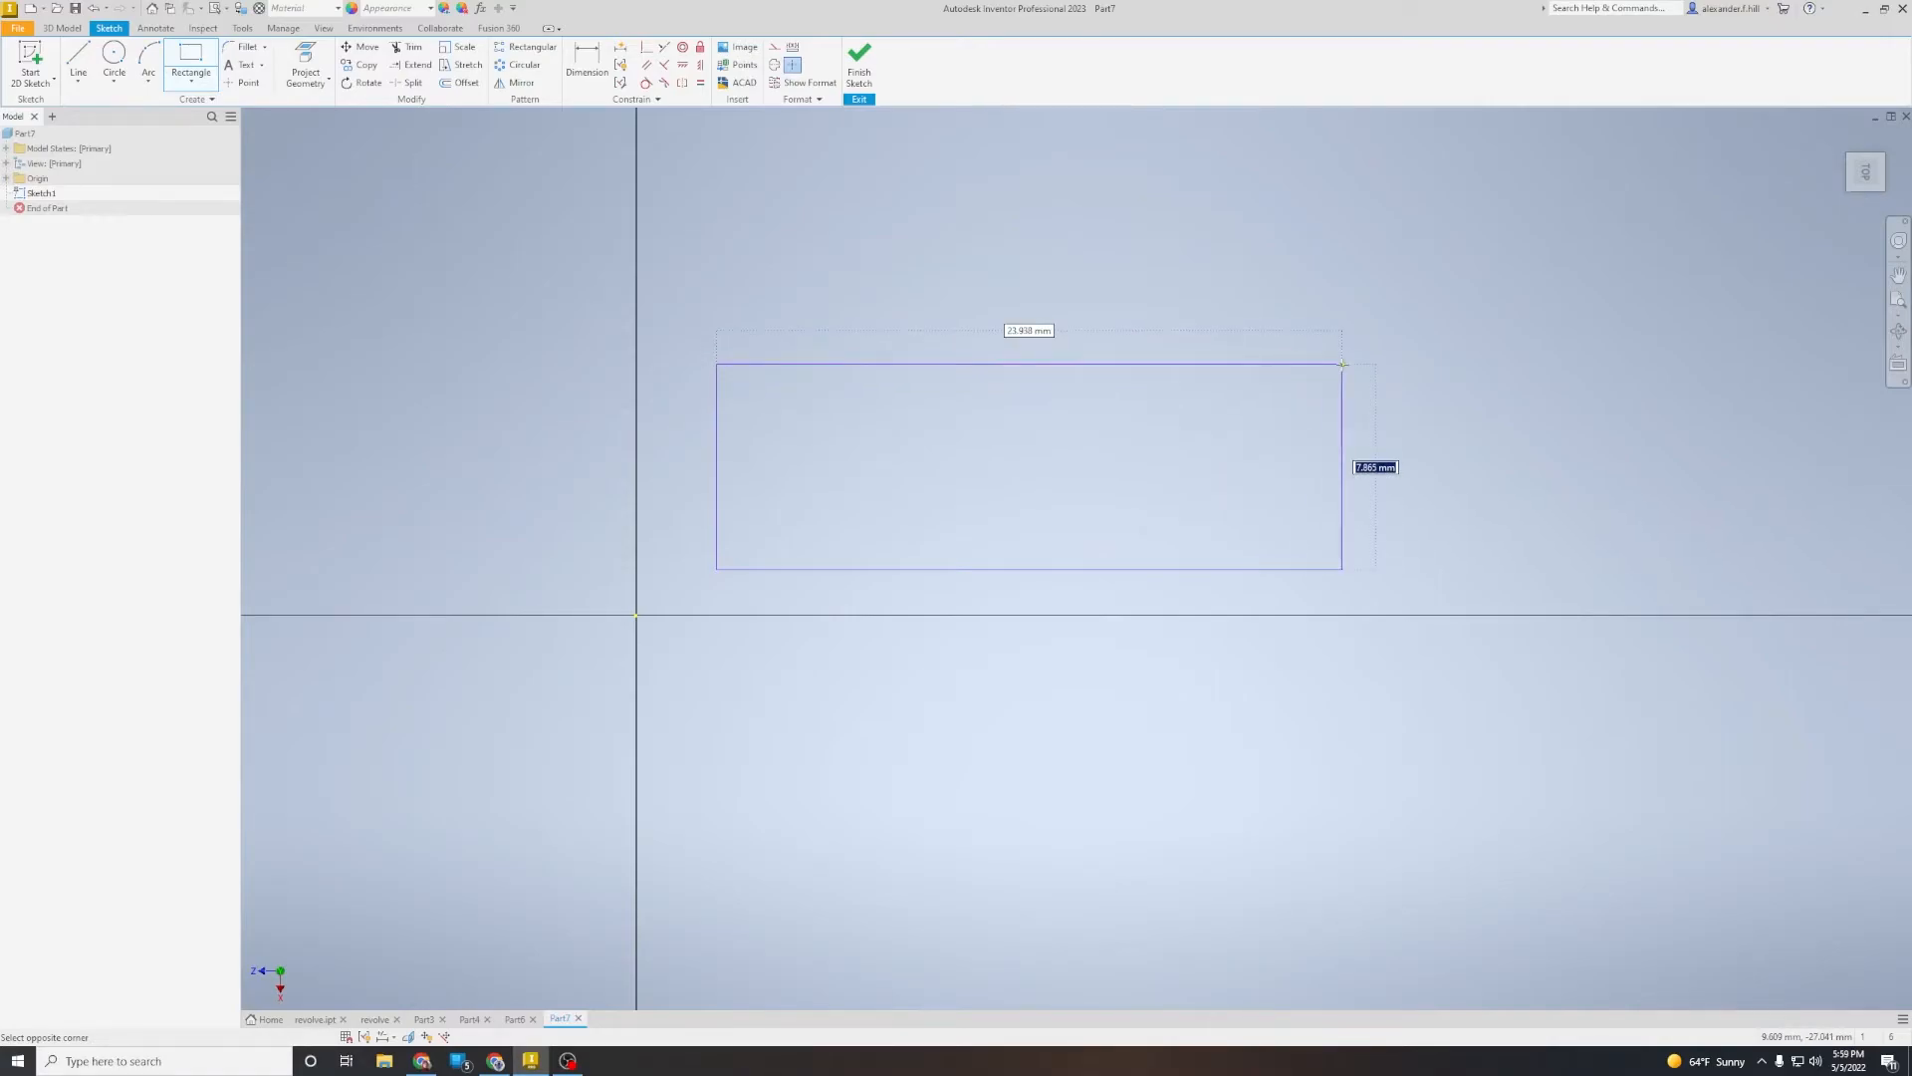
text(12)
key(Tab)
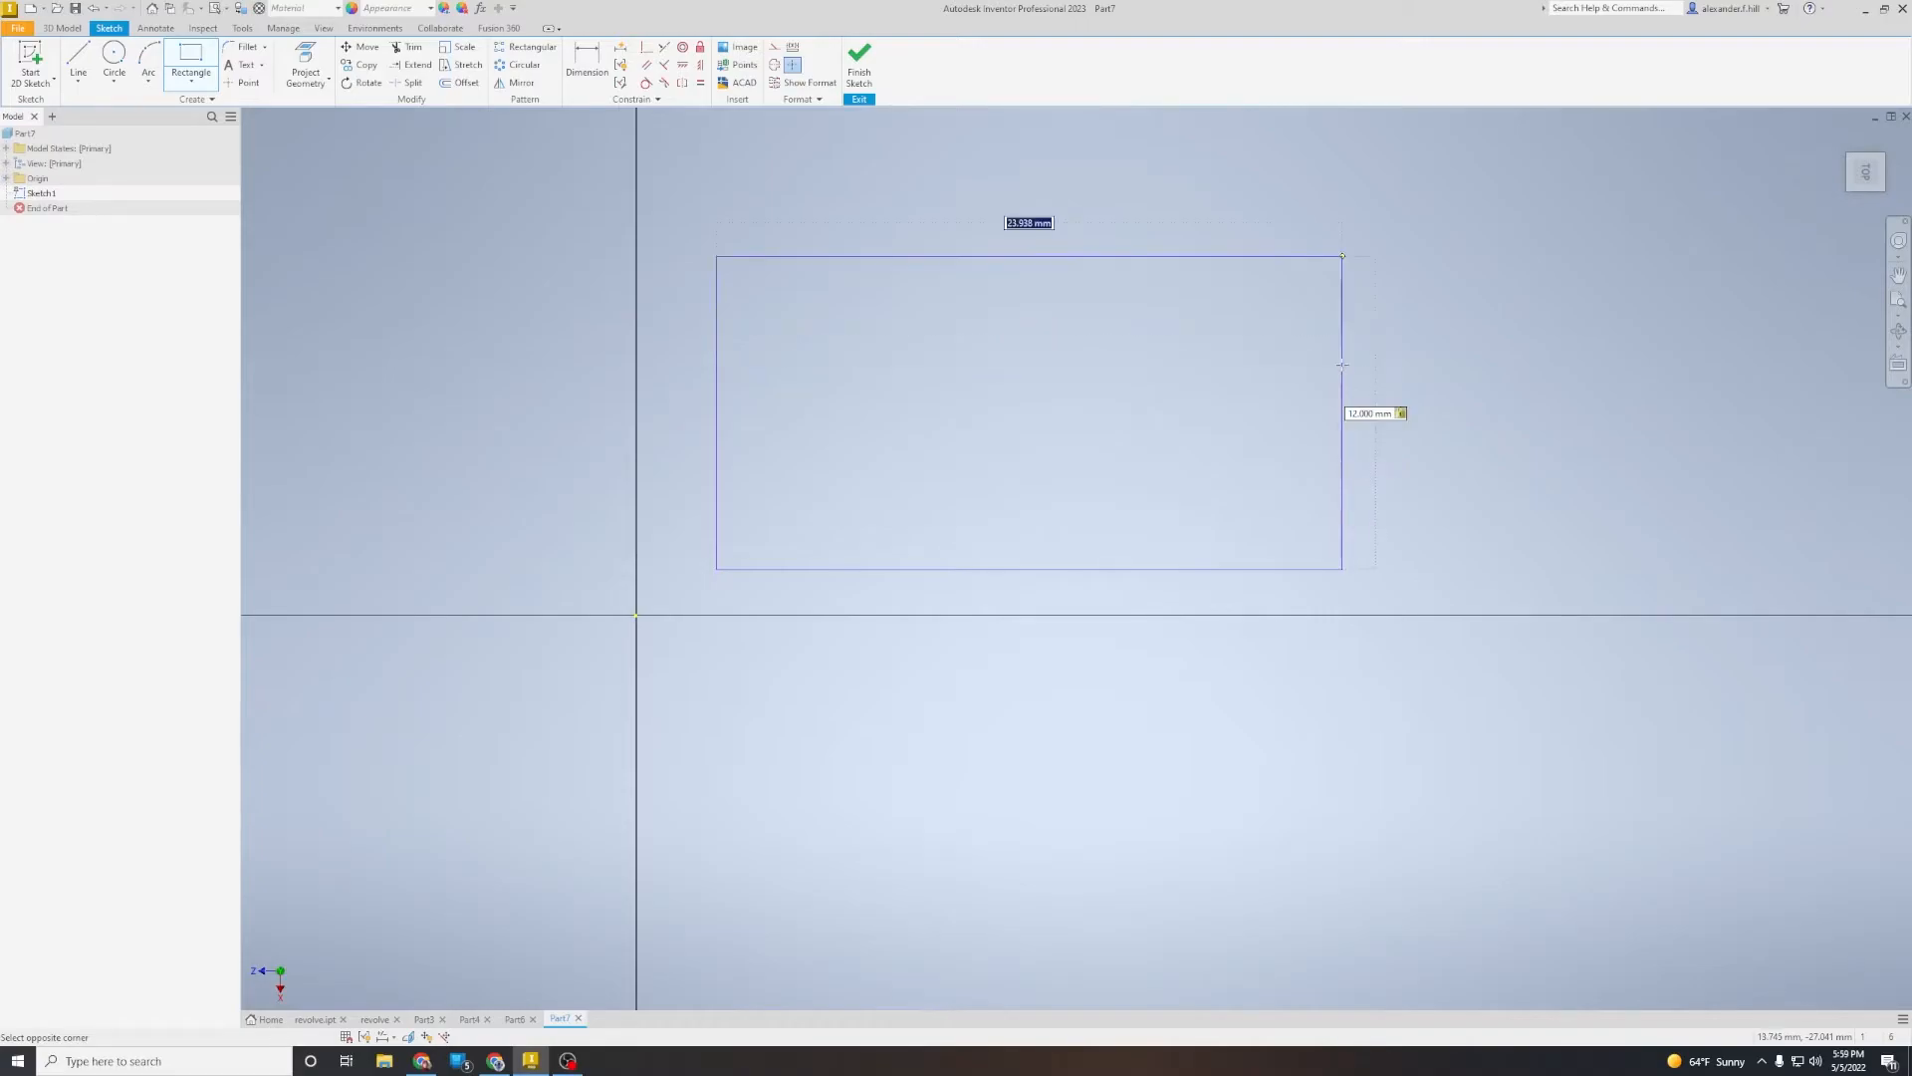
text(15)
key(Return)
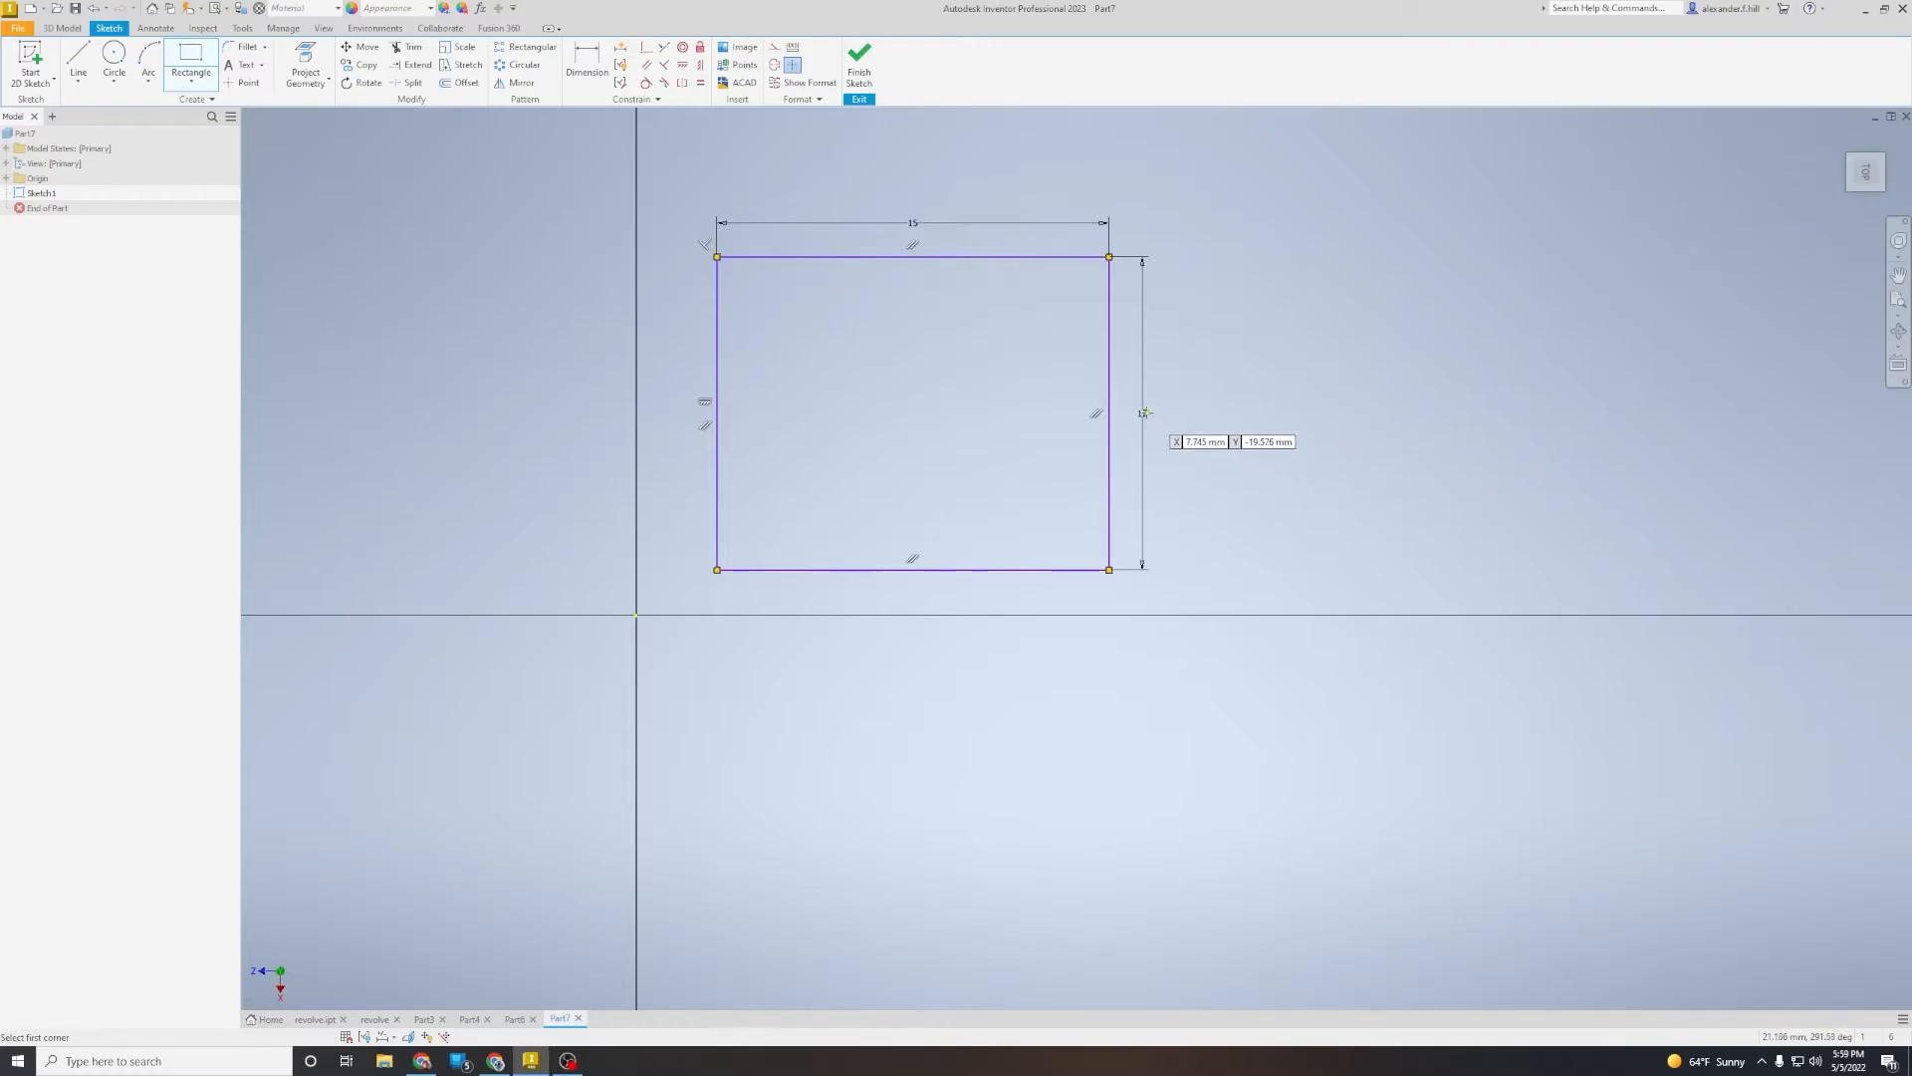
key(Escape)
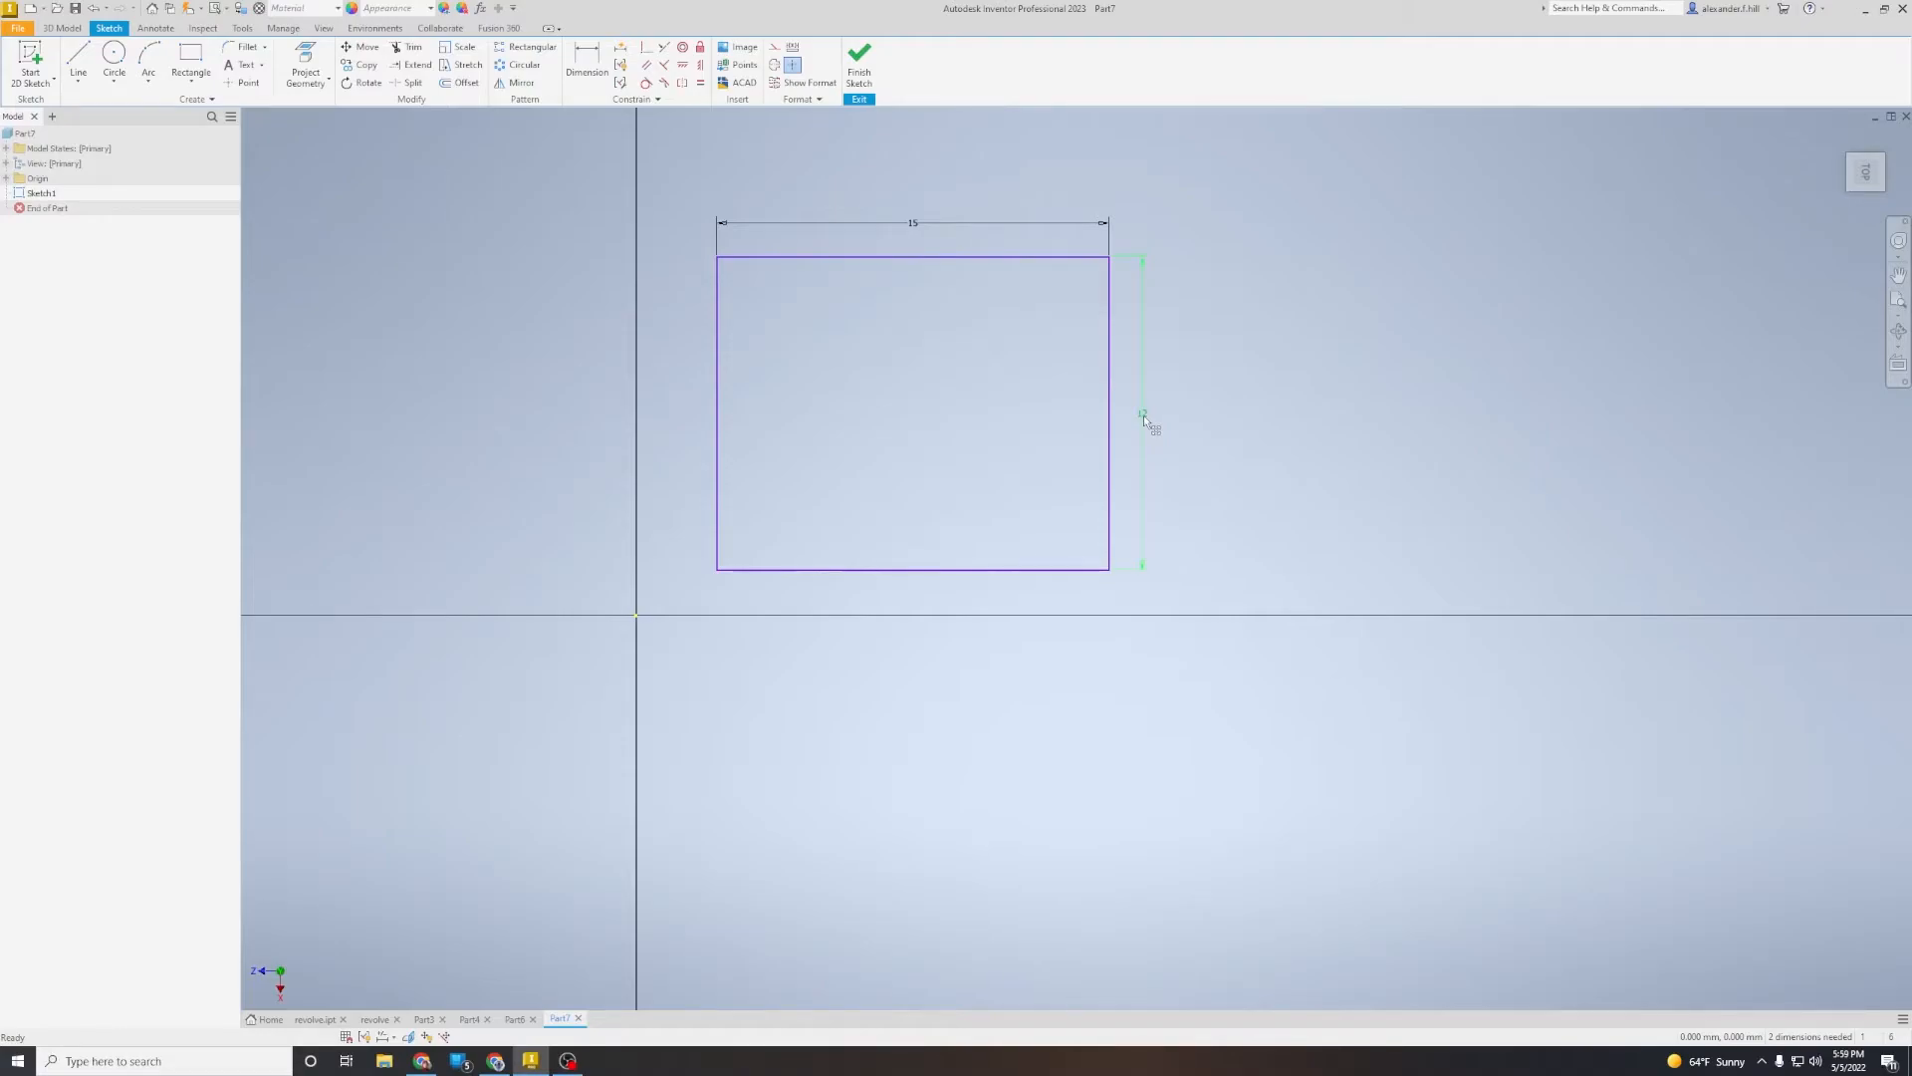
Step: Set the rectangle's height to 6 mm
double_click(1144, 416)
text(6)
key(Return)
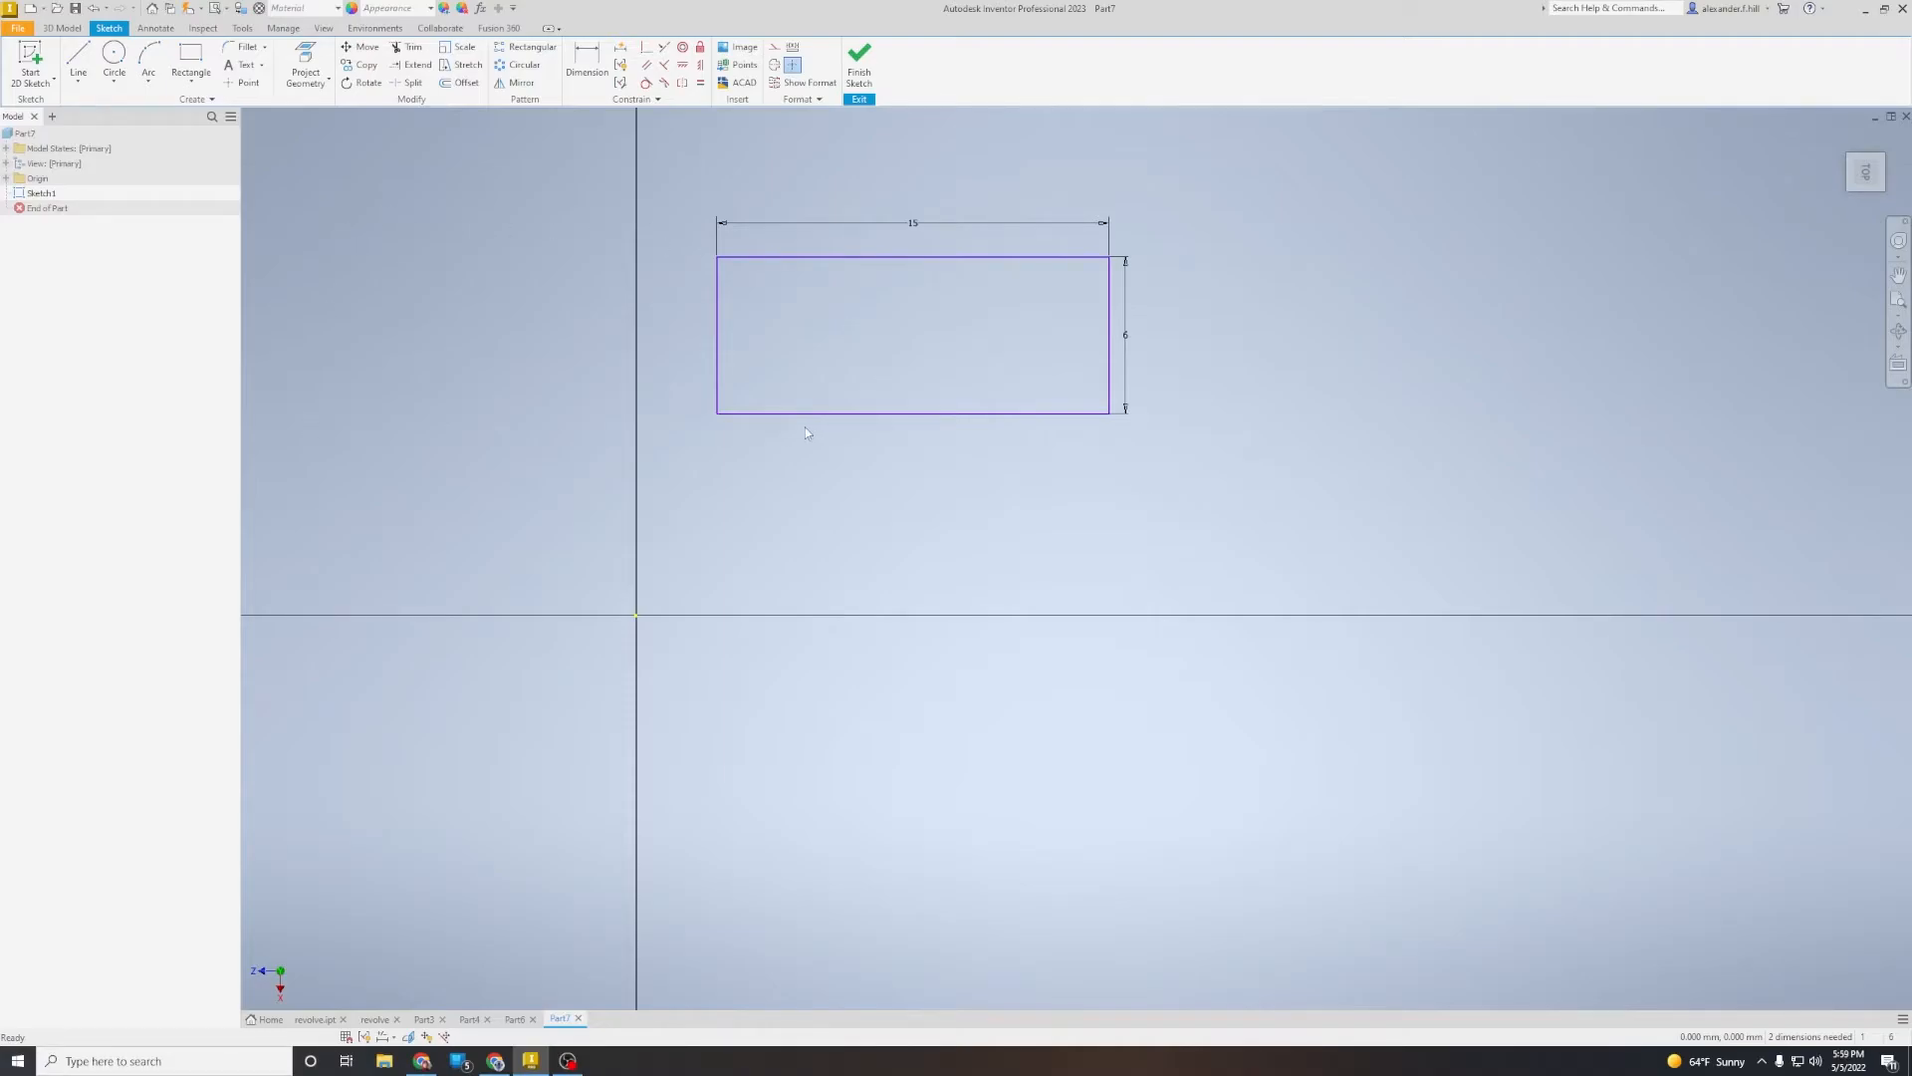
Step: Sketch four freehand circles of different sizes along the rectangle's upper edge
middle_drag(1112, 535, 1098, 596)
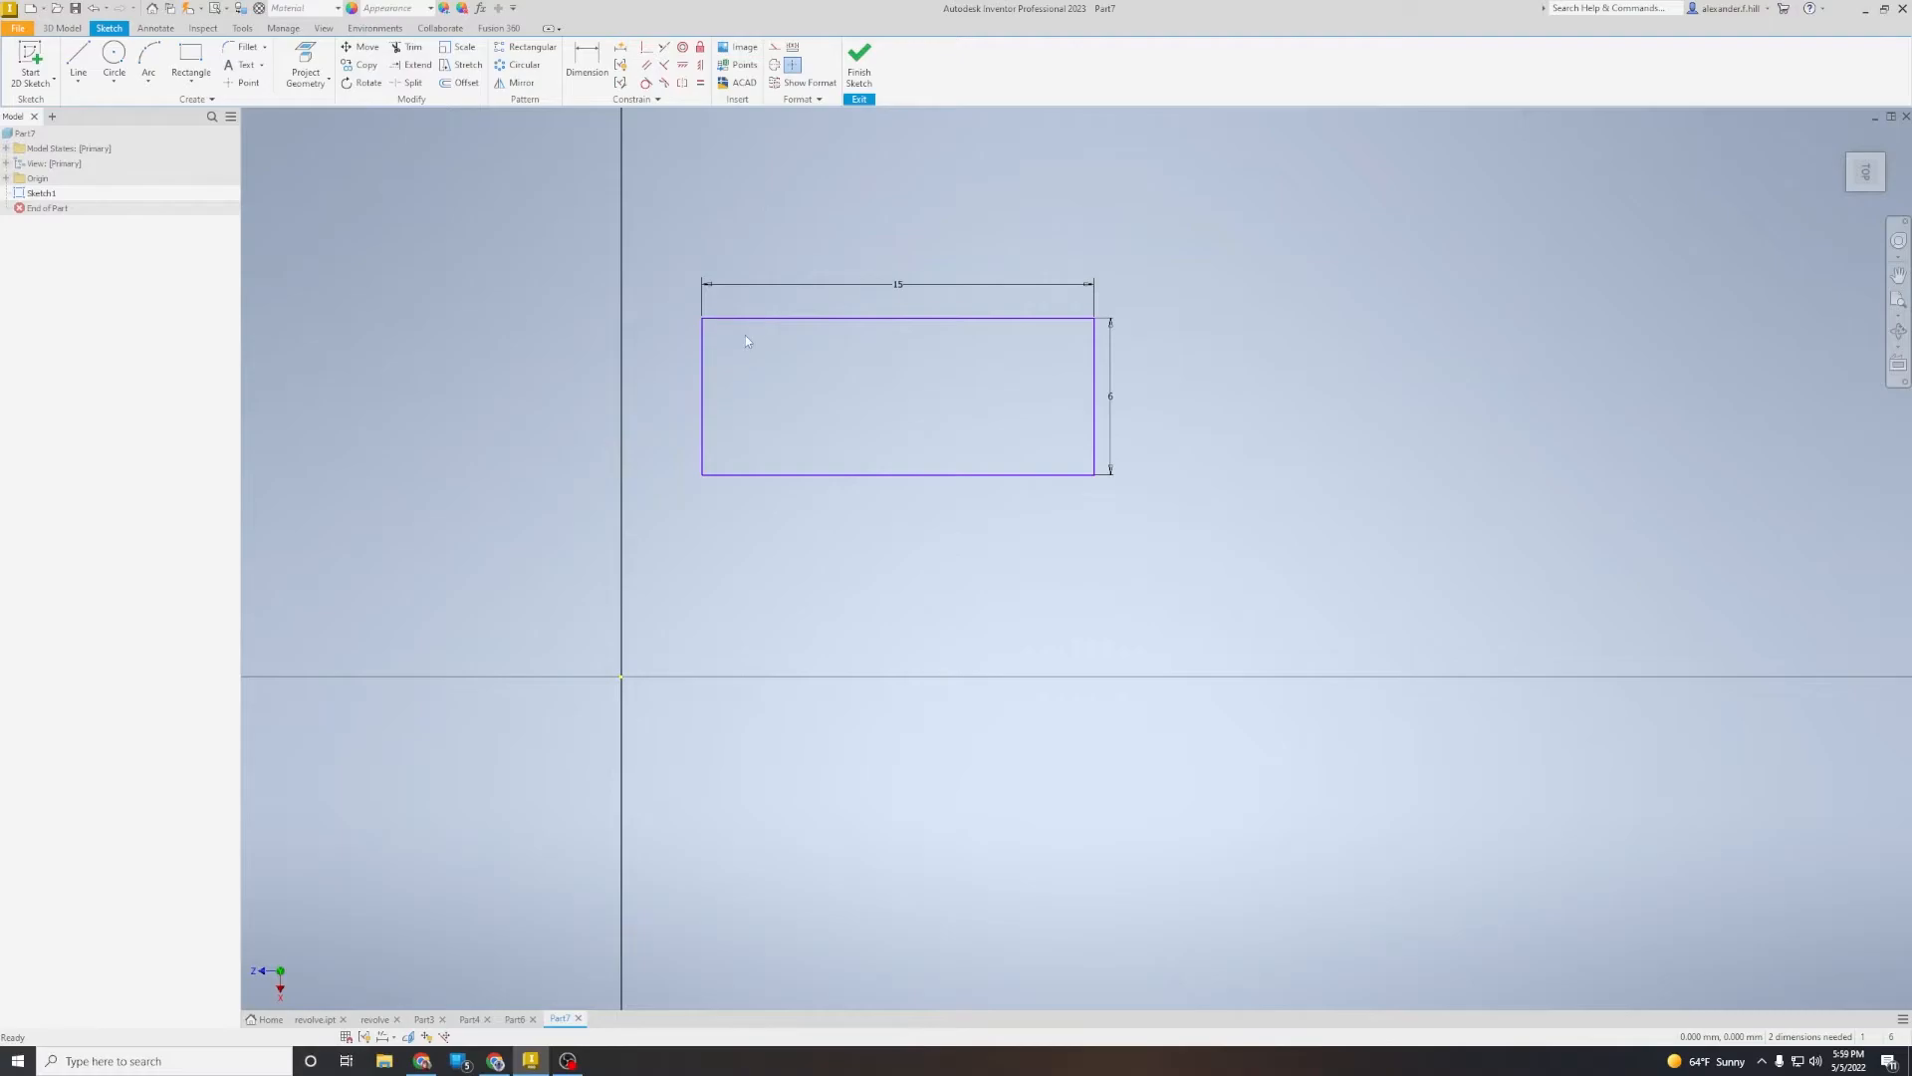
click(114, 57)
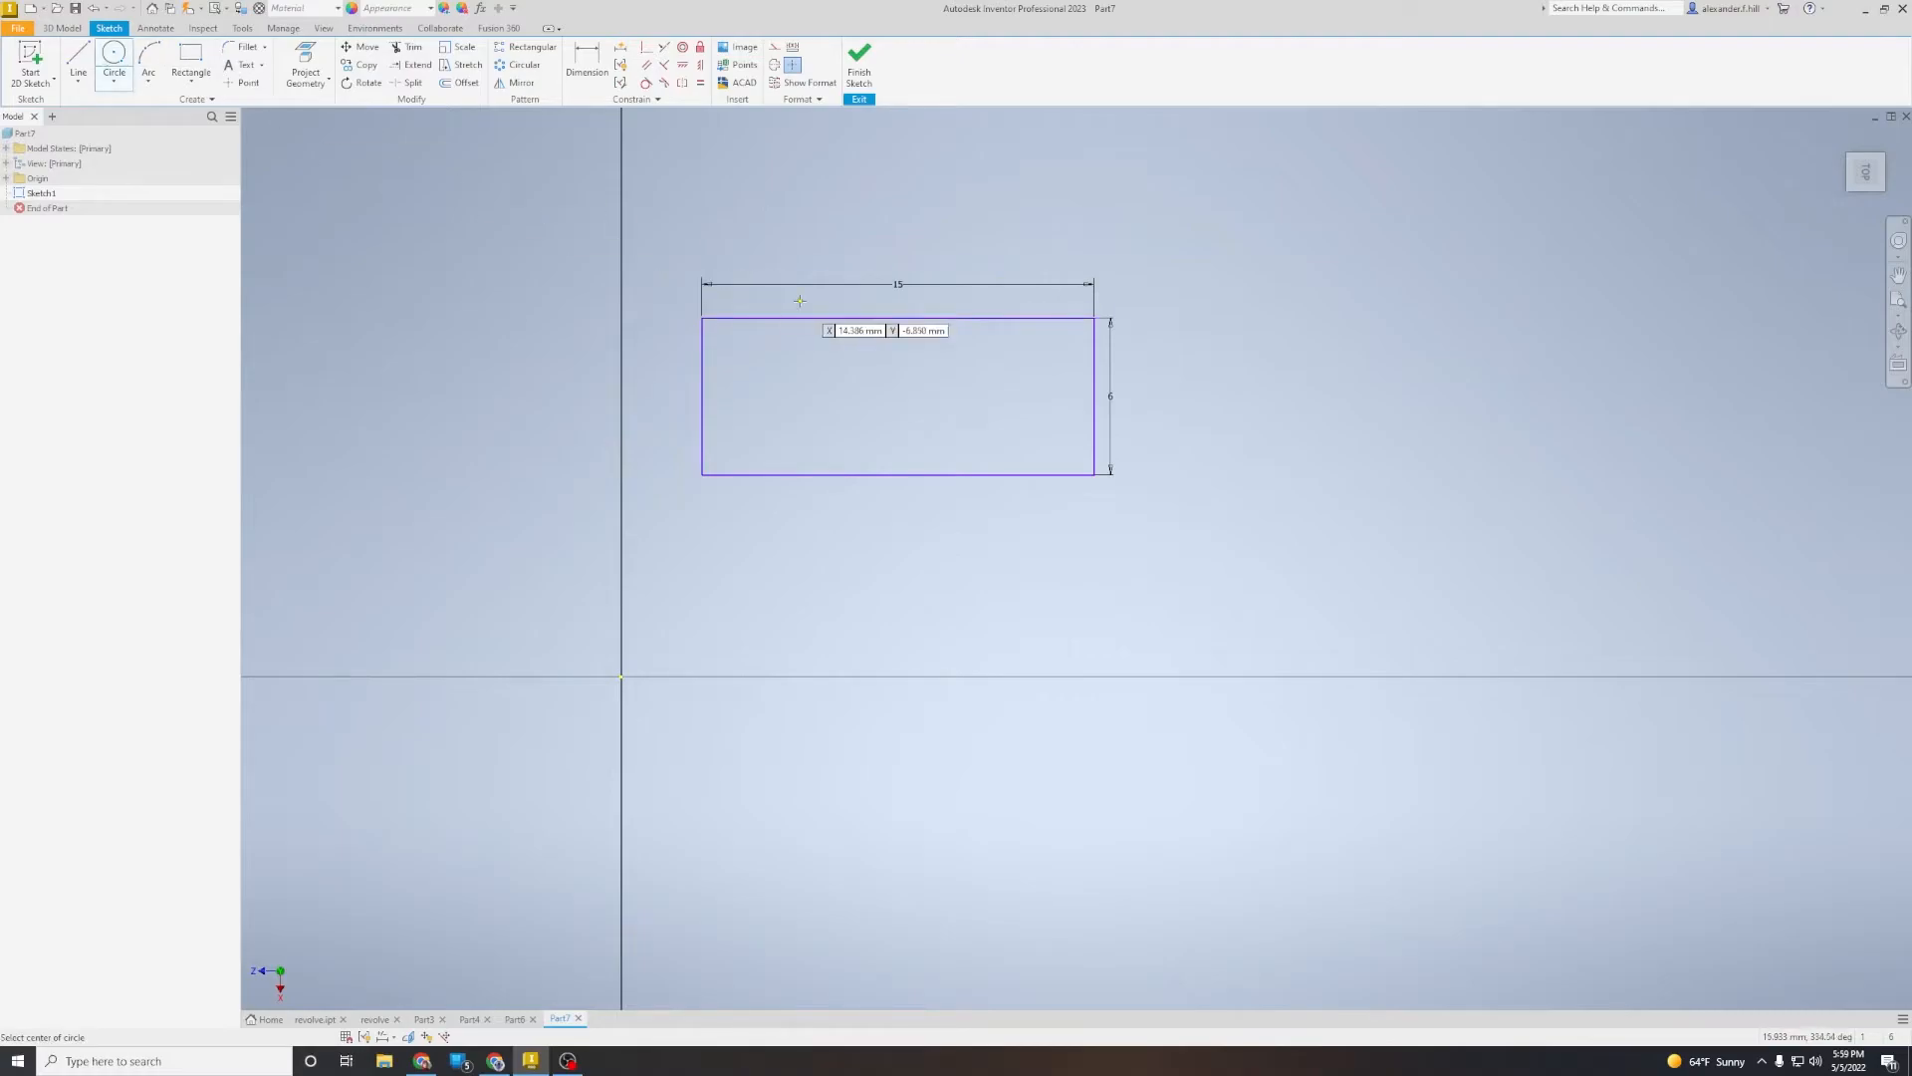
click(754, 318)
click(778, 325)
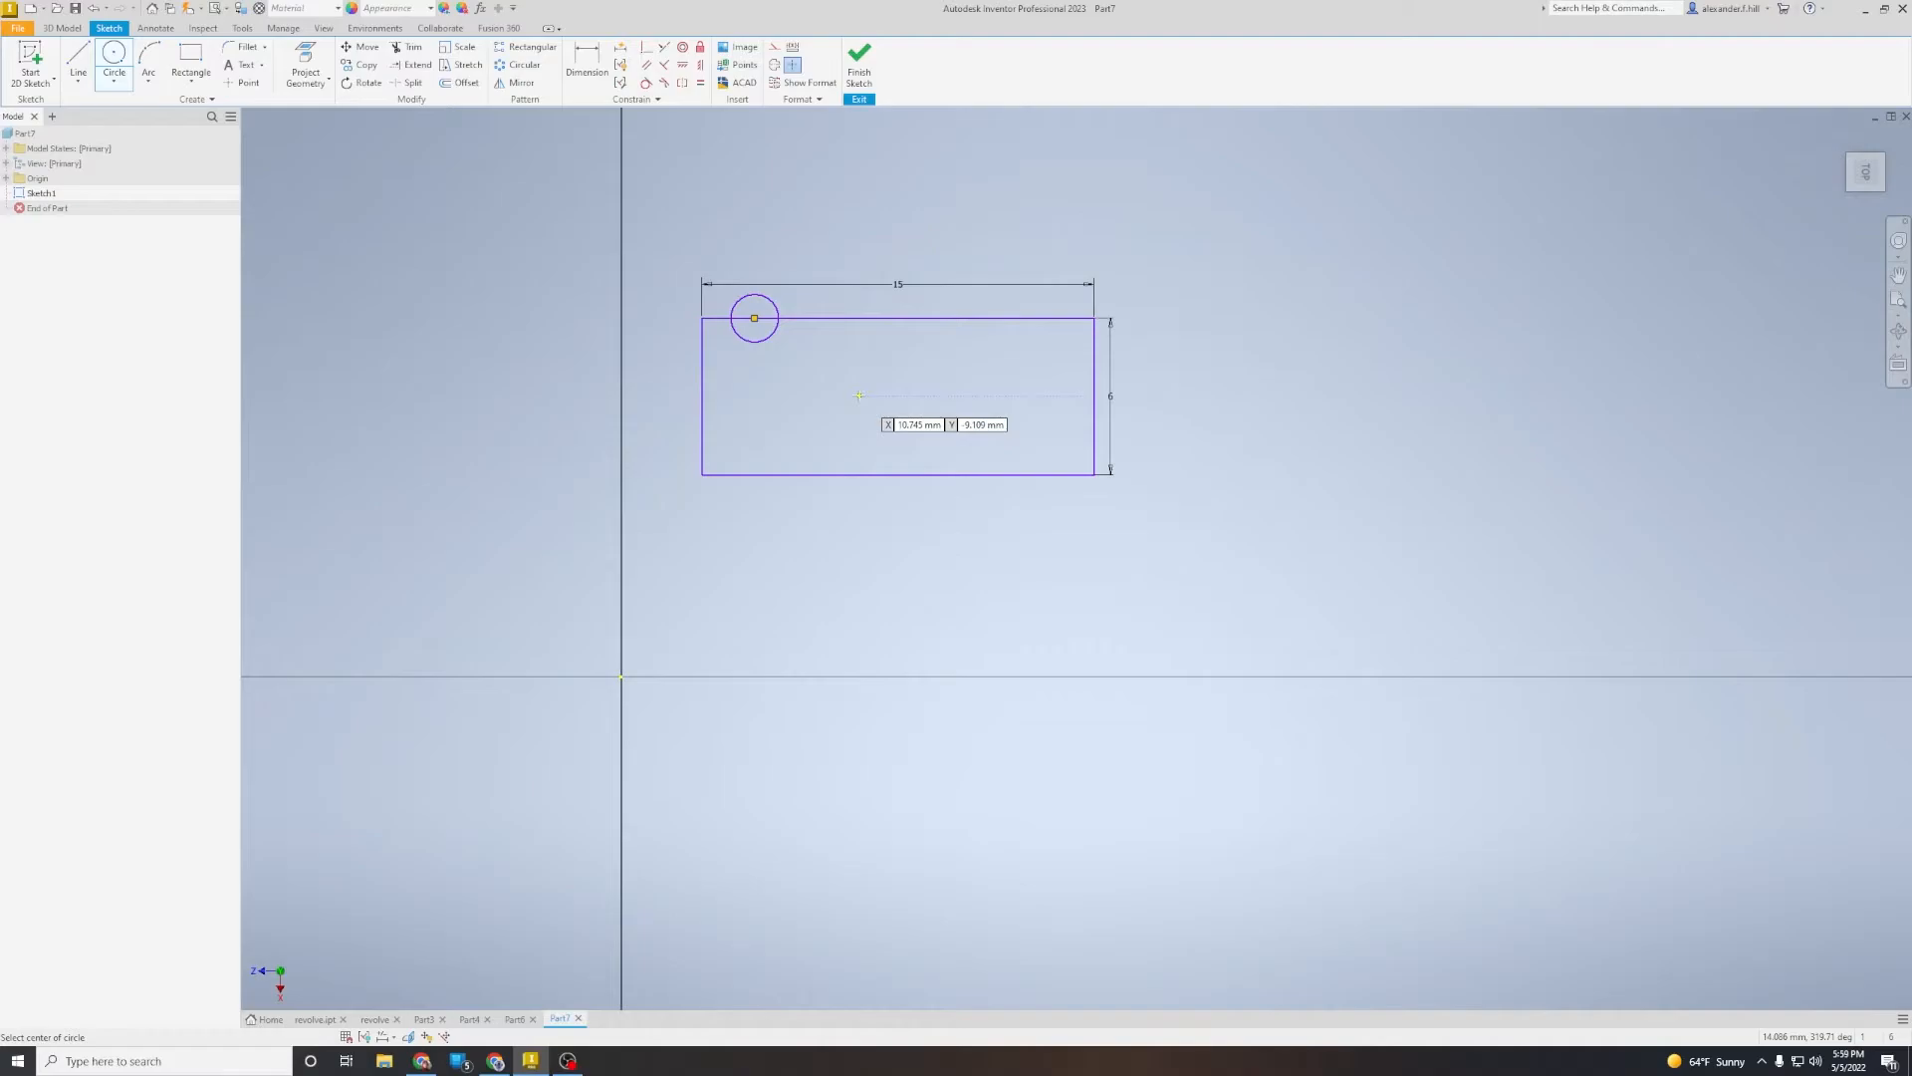
click(827, 356)
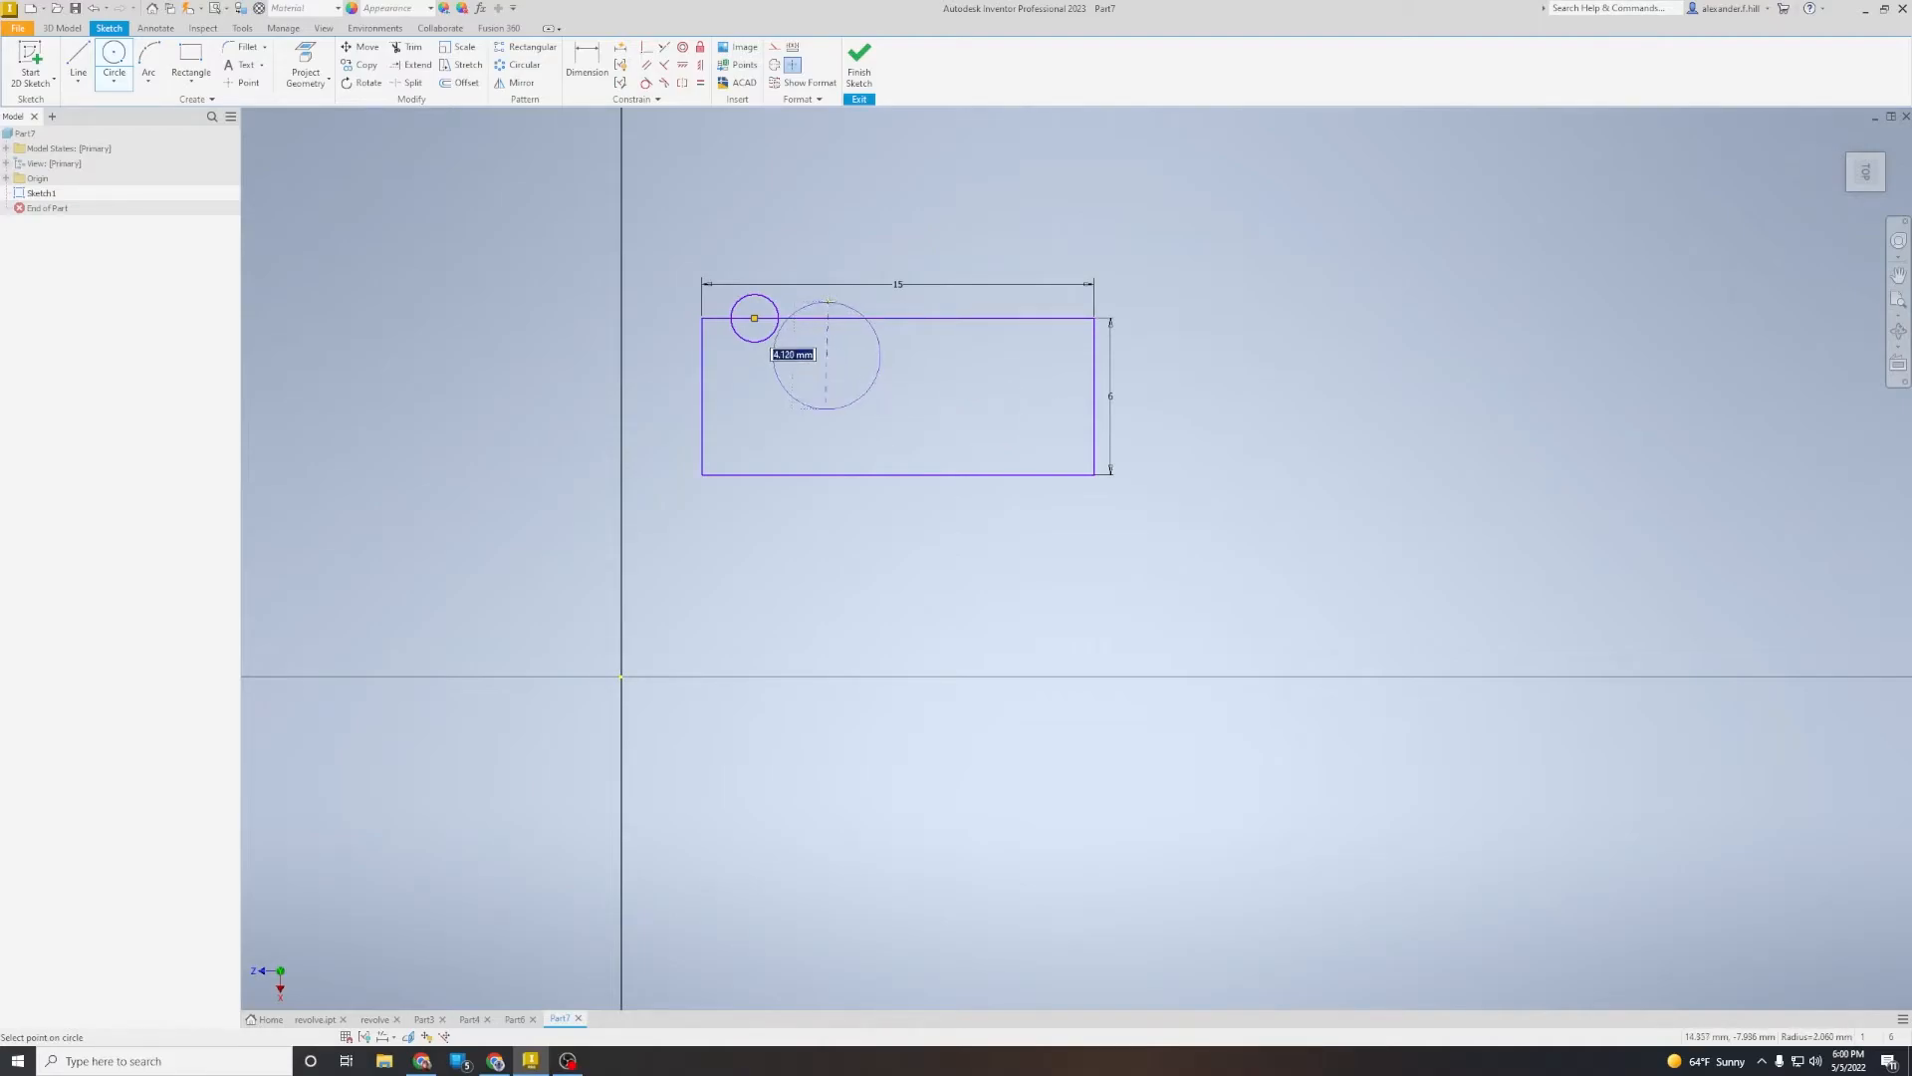
click(825, 303)
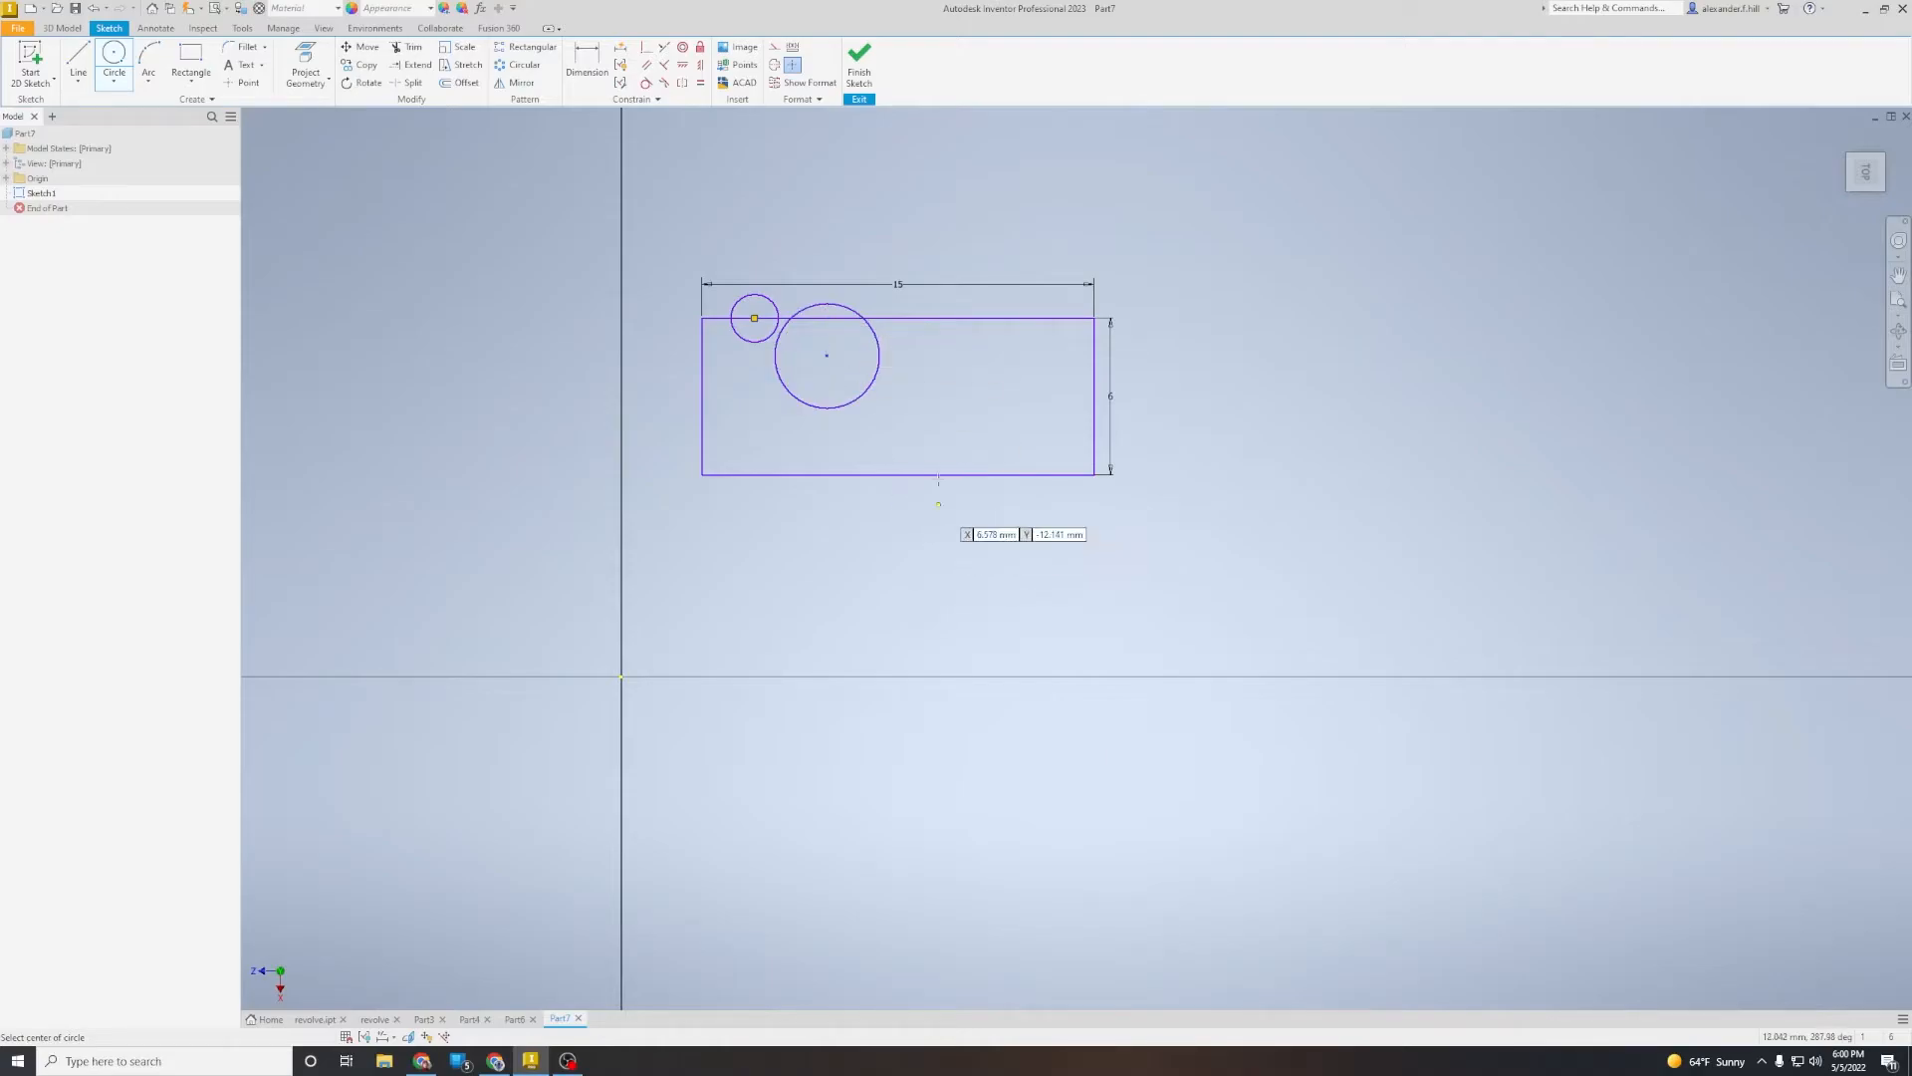
click(955, 359)
click(1002, 373)
click(1041, 354)
click(1041, 303)
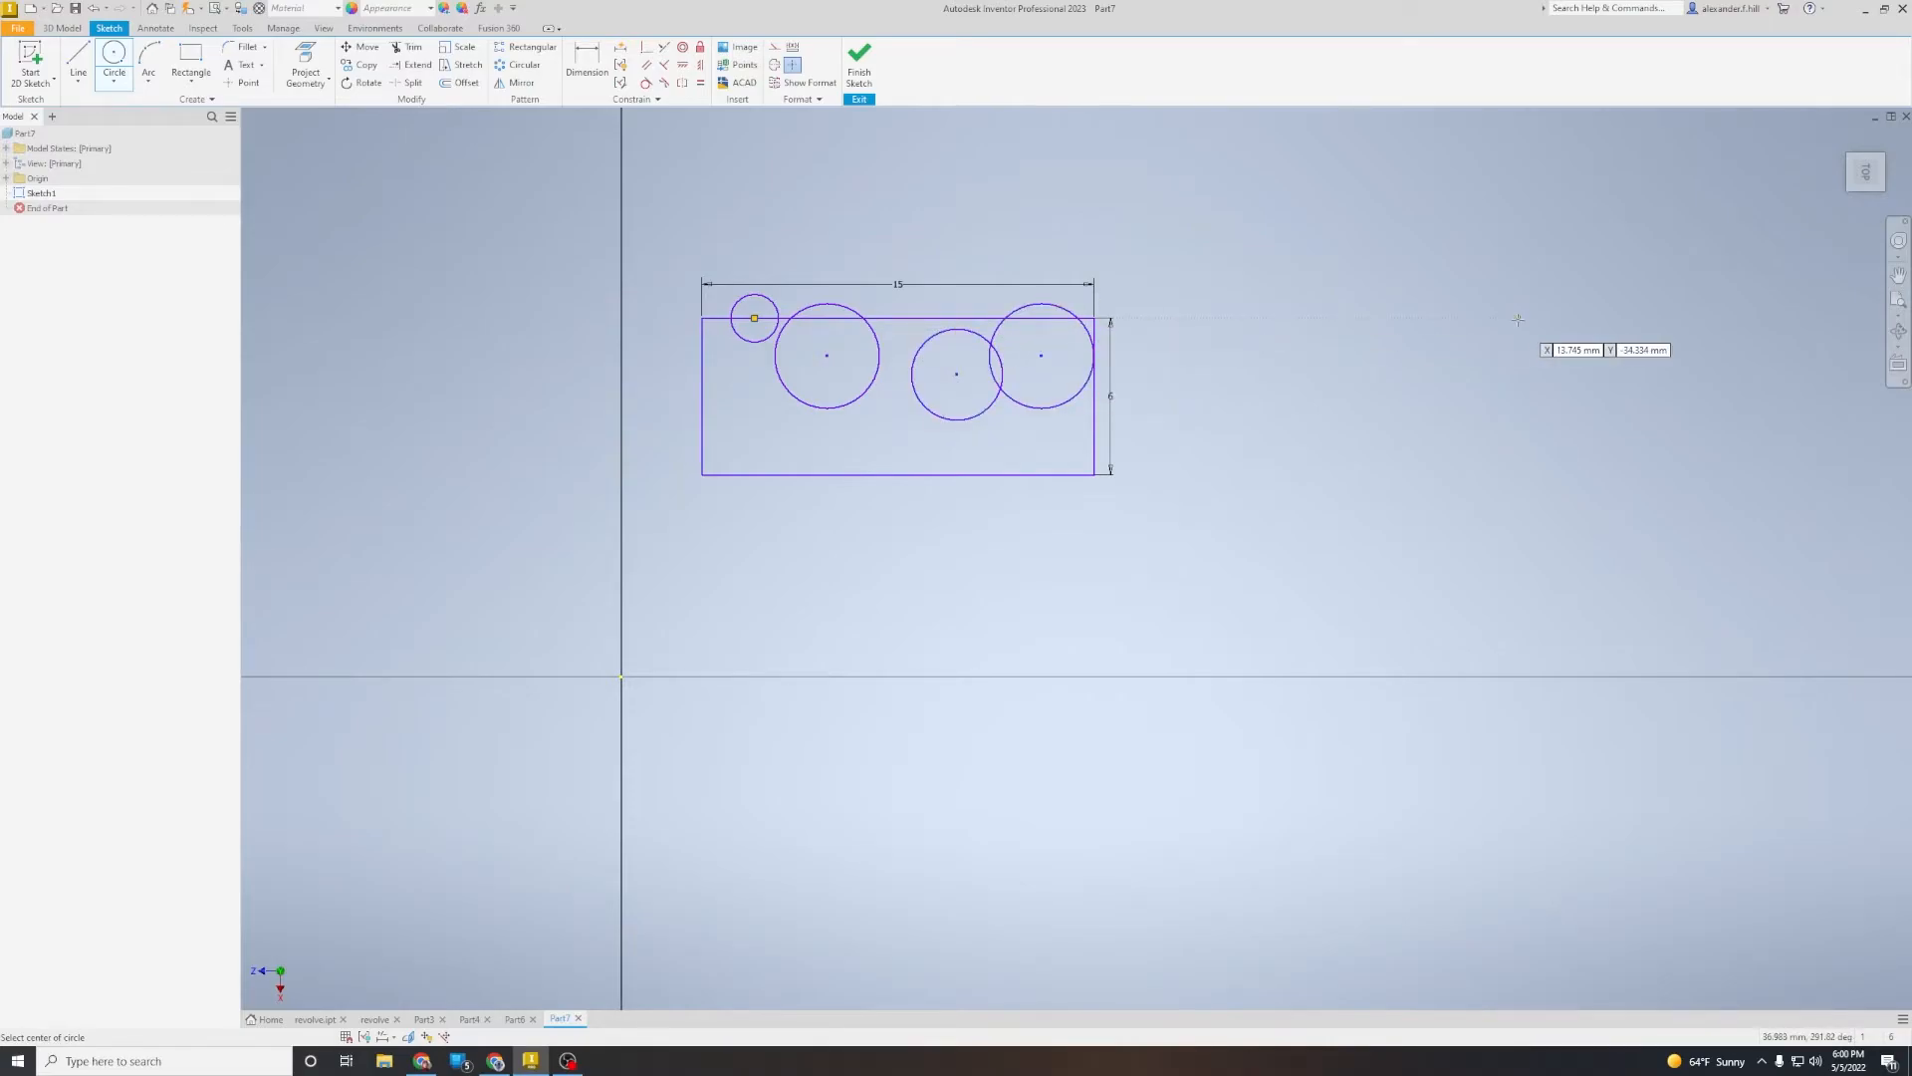
Step: Undo the four freehand circles, keeping only the dimensioned rectangle
key(ctrl+z)
key(ctrl+z)
key(ctrl+z)
key(ctrl+z)
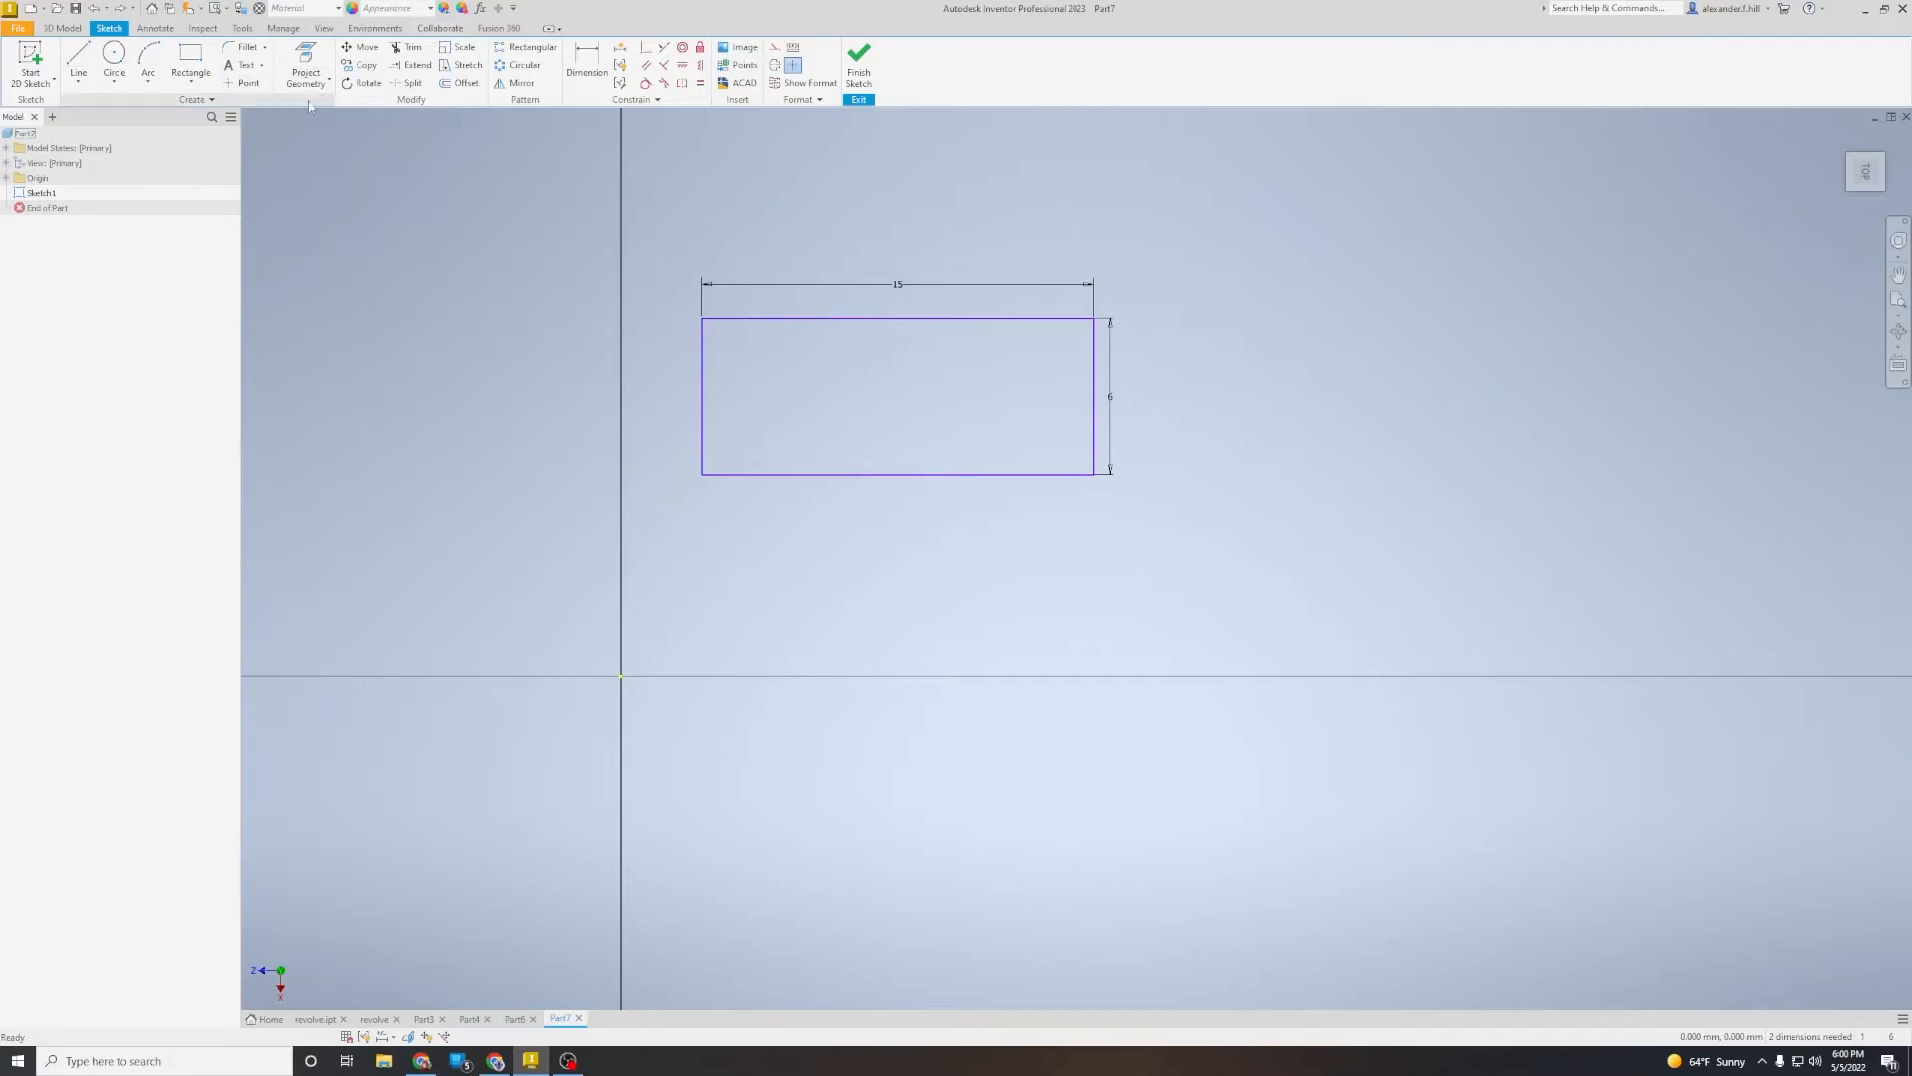
Step: Draw a slanted construction line across the rectangle from its left edge to its right edge
click(79, 62)
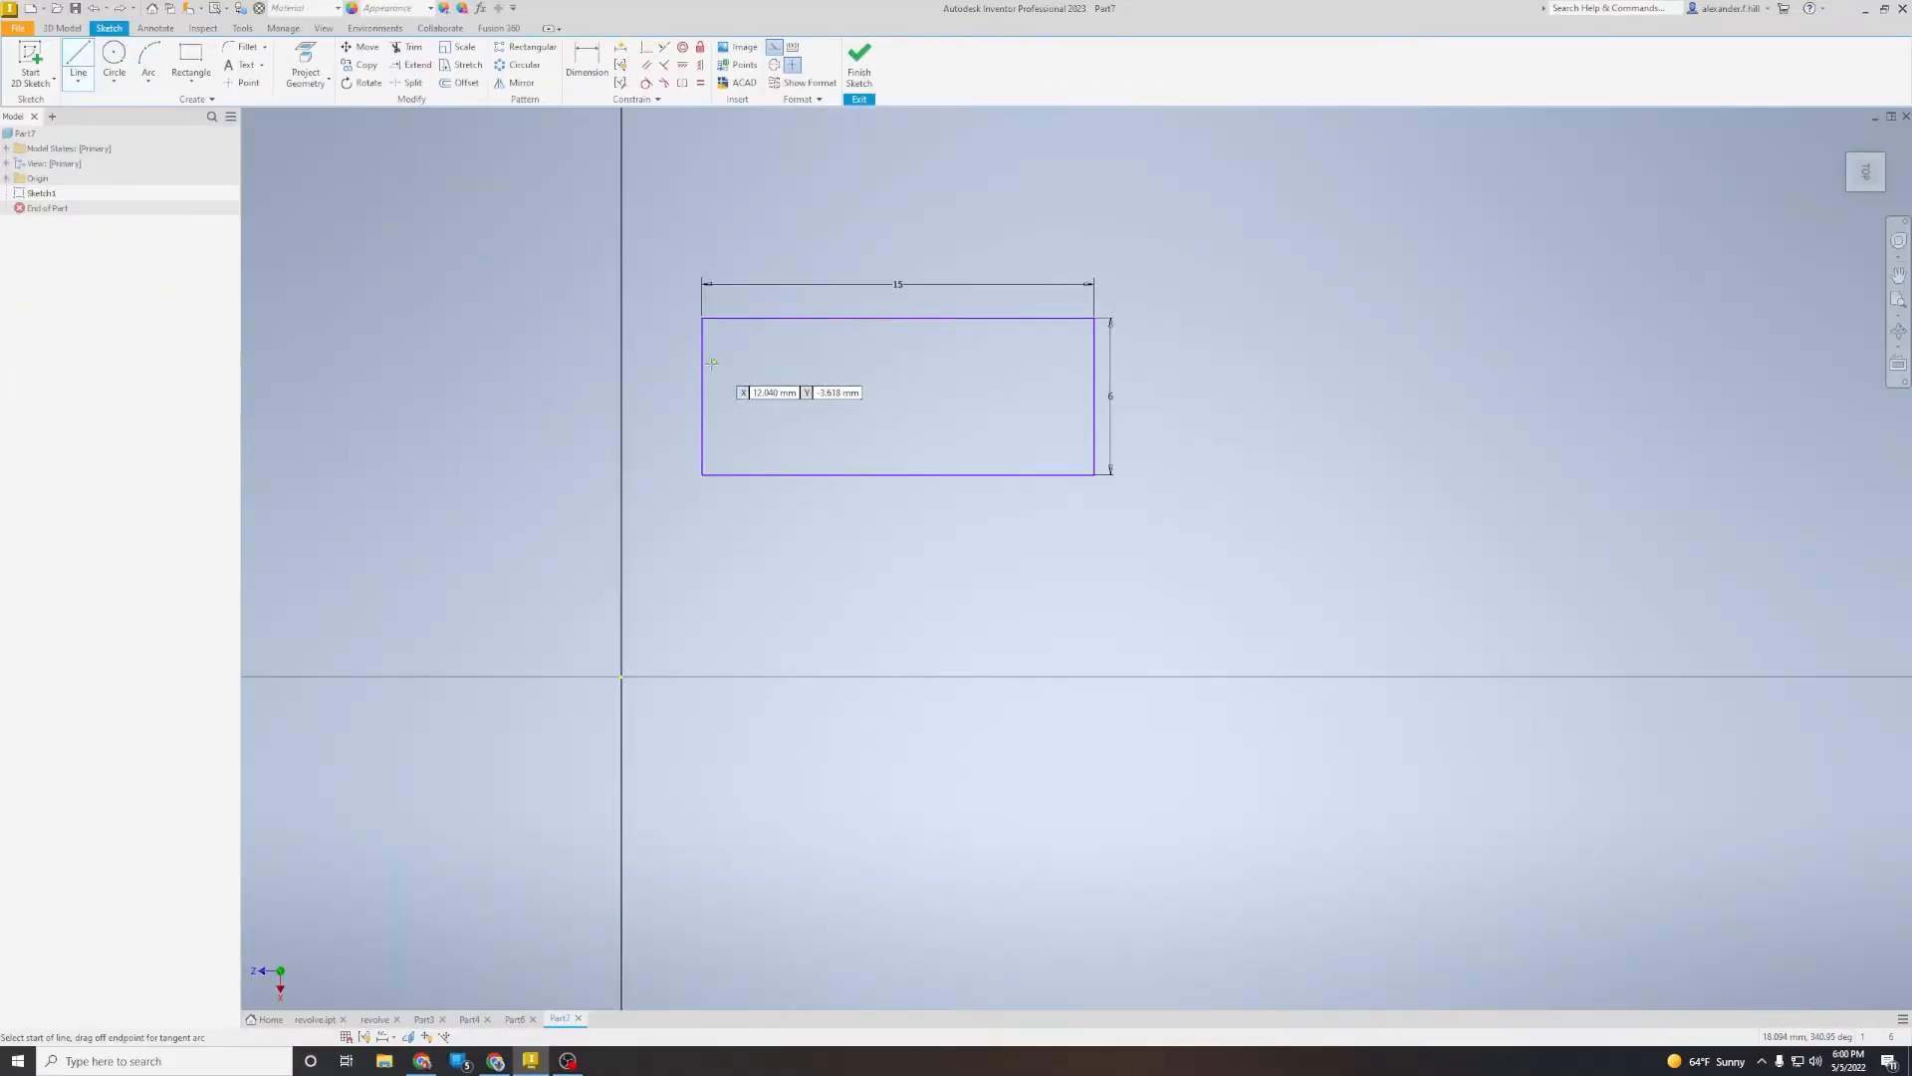
click(701, 361)
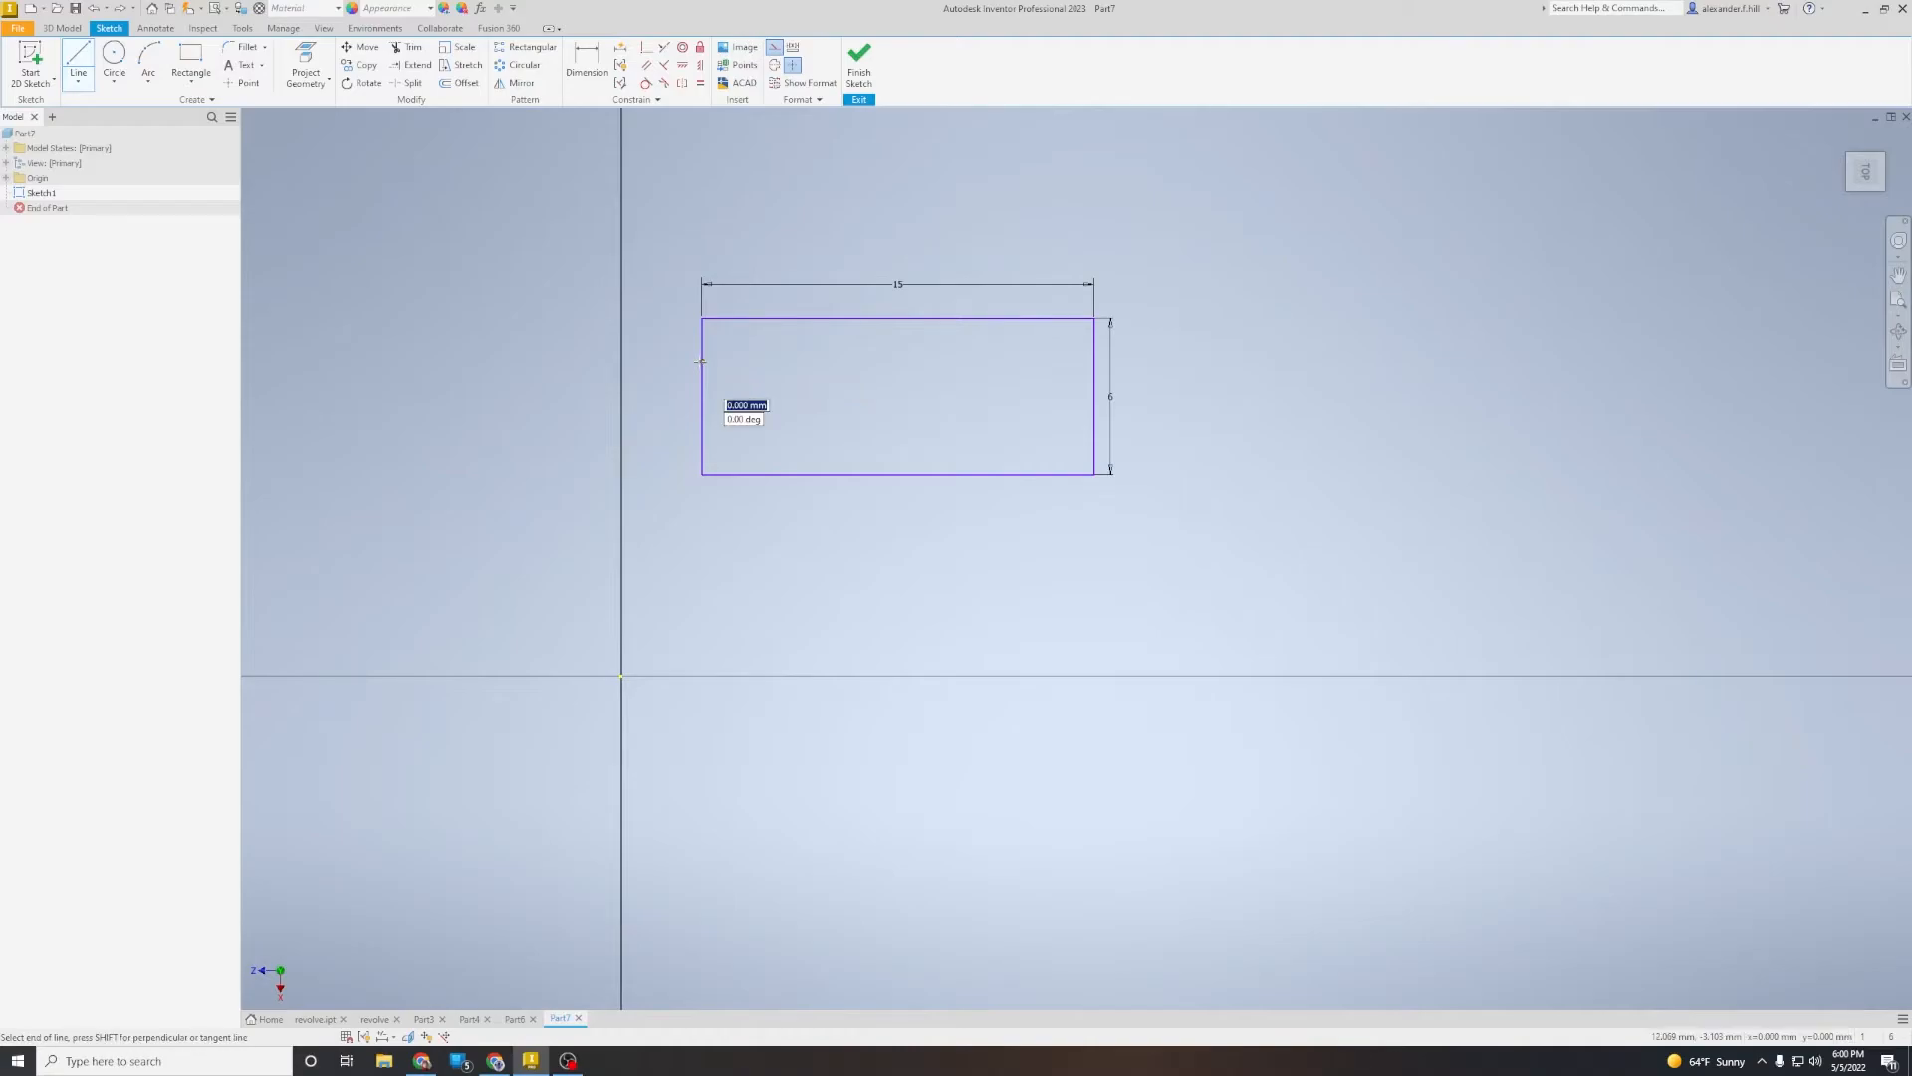
click(1095, 435)
Step: Apply a perpendicular constraint between the rectangle's left edge and the slanted construction line
scroll(701, 413, up, 3)
scroll(717, 417, up, 3)
middle_drag(1181, 418, 814, 538)
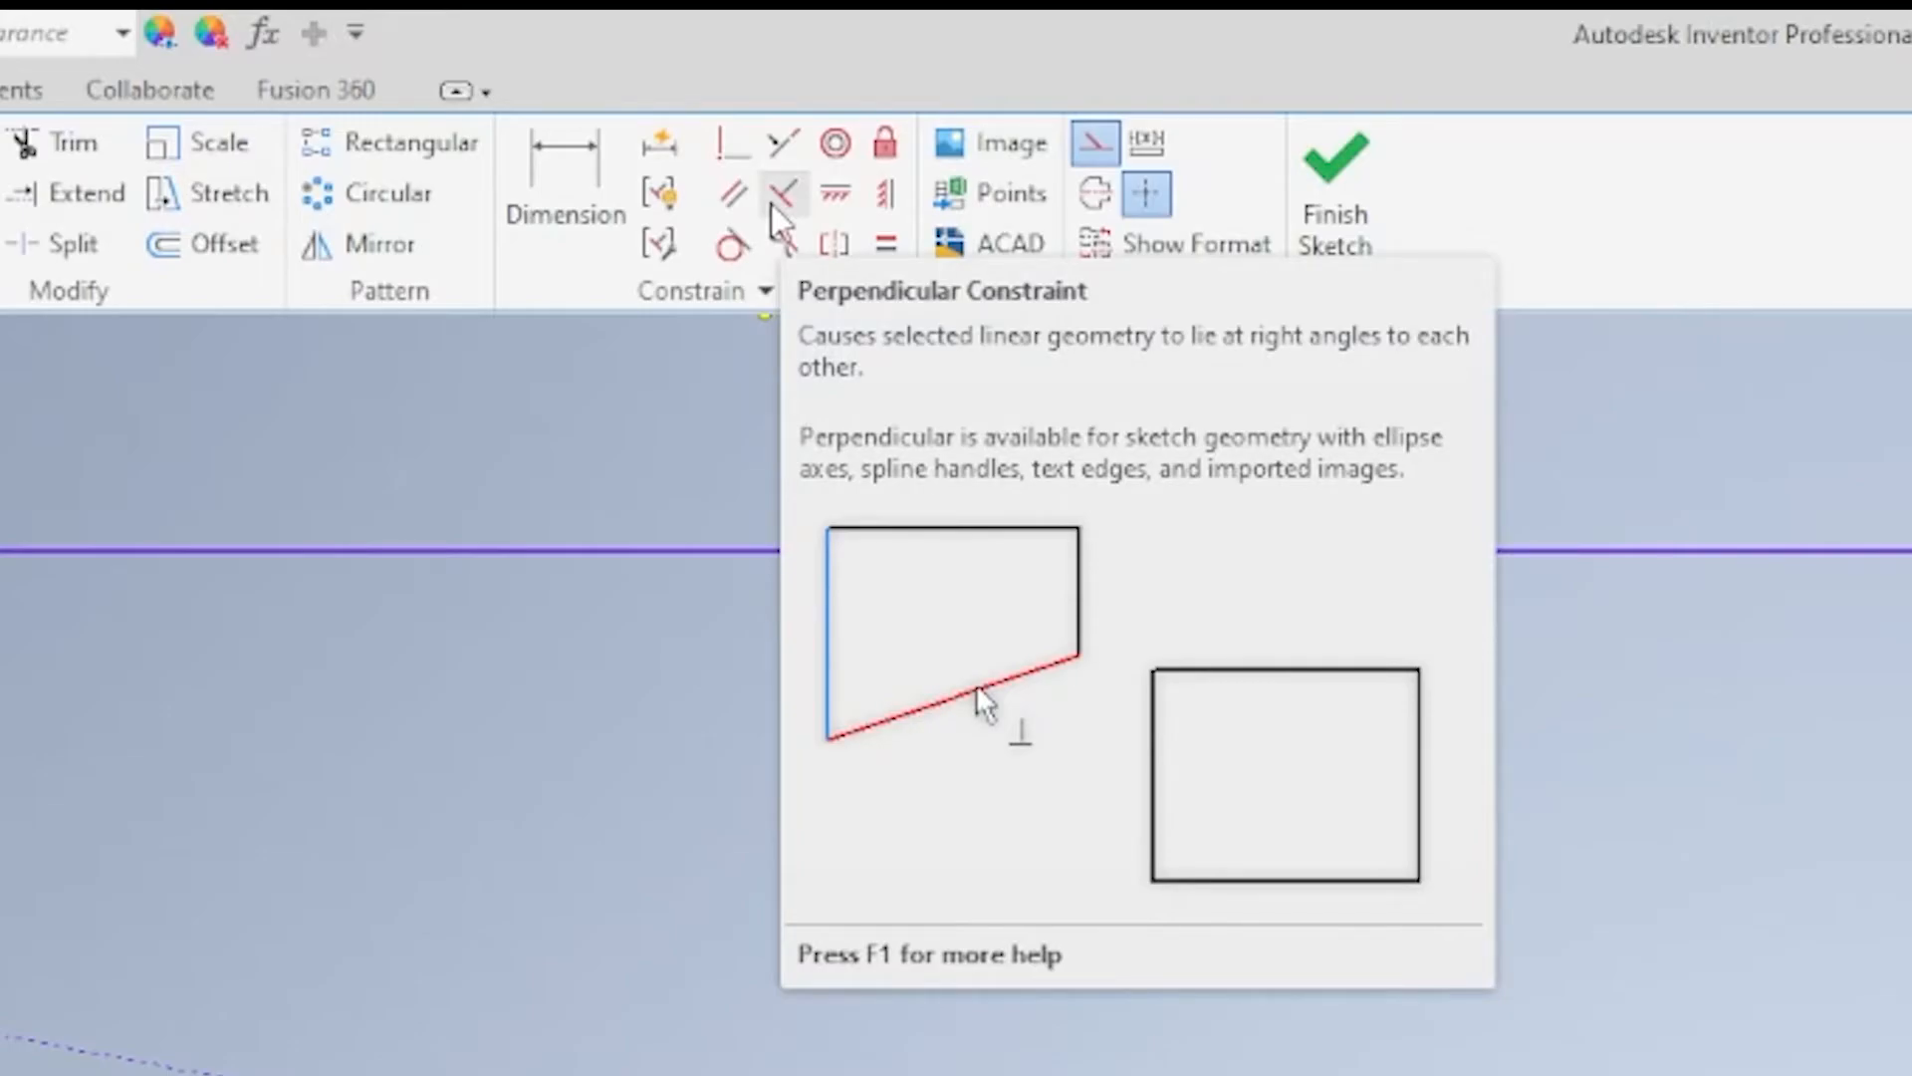
click(779, 199)
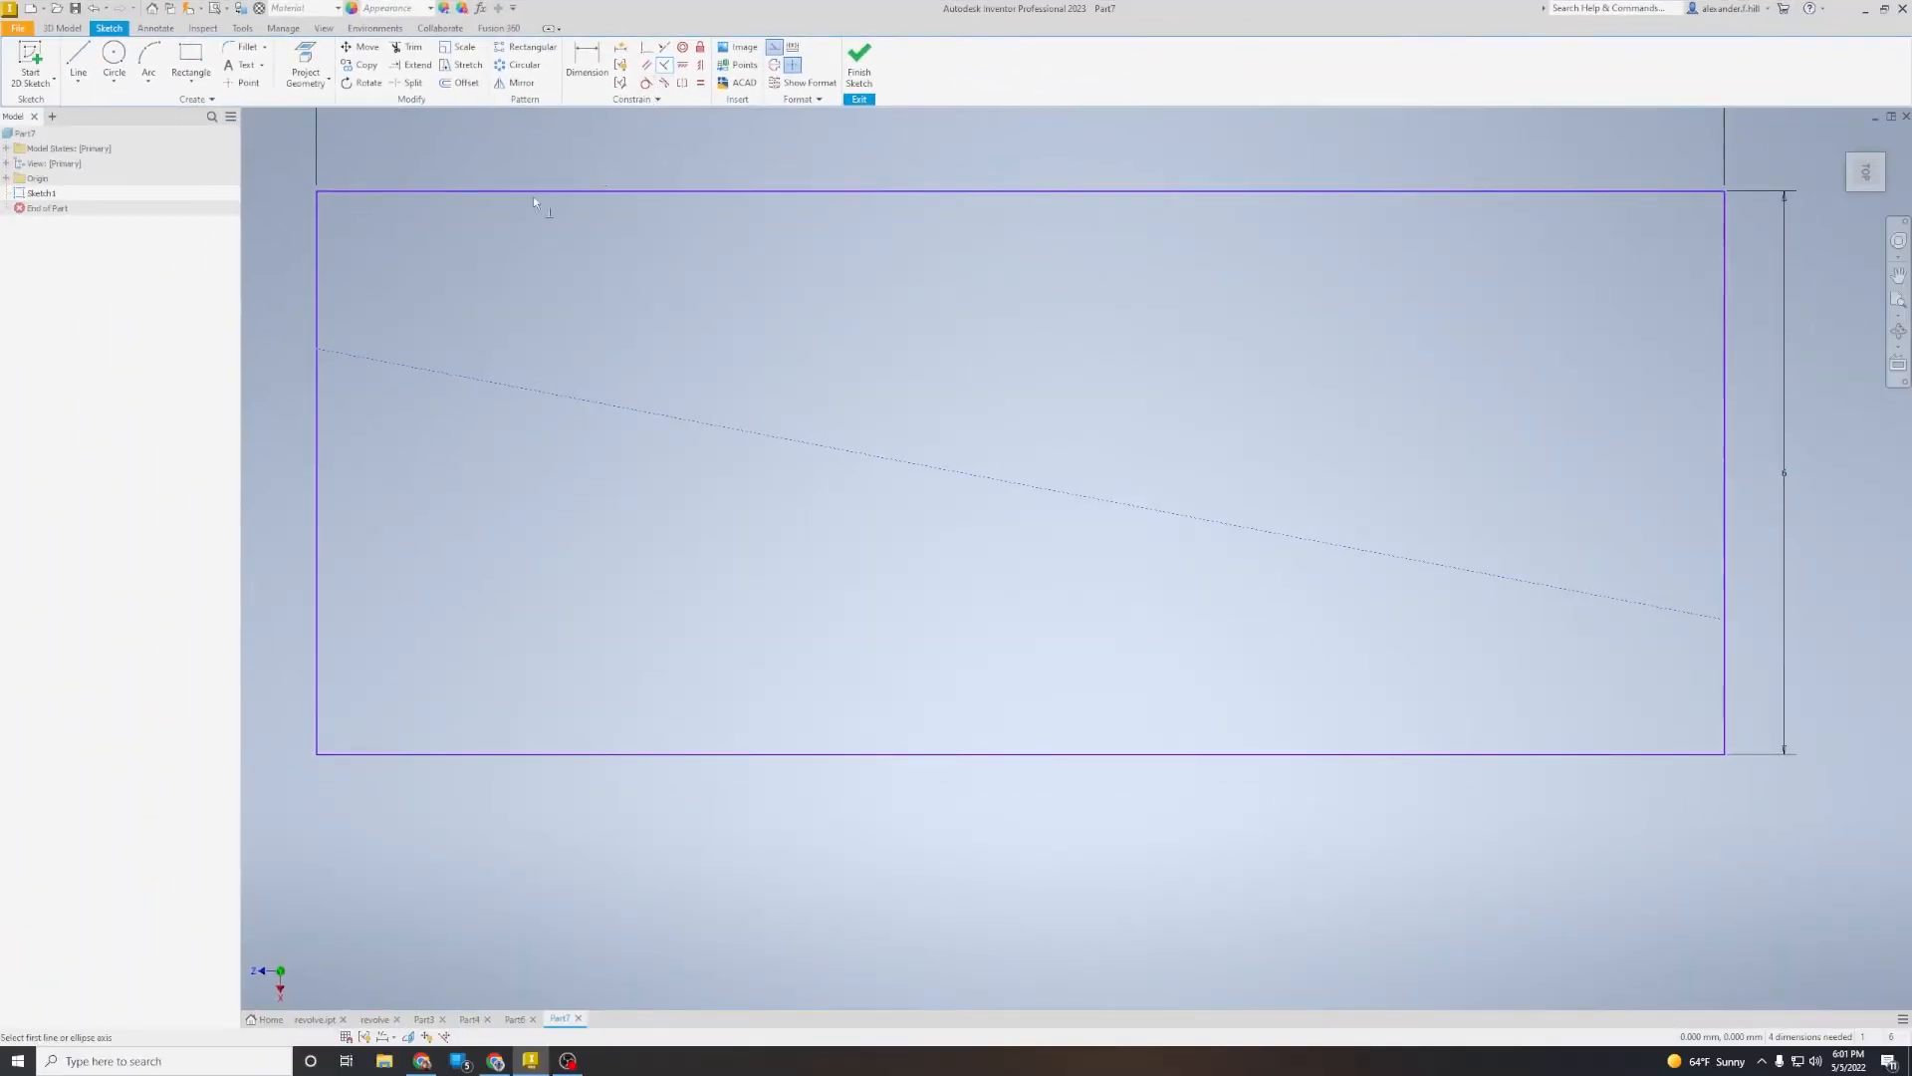
click(318, 286)
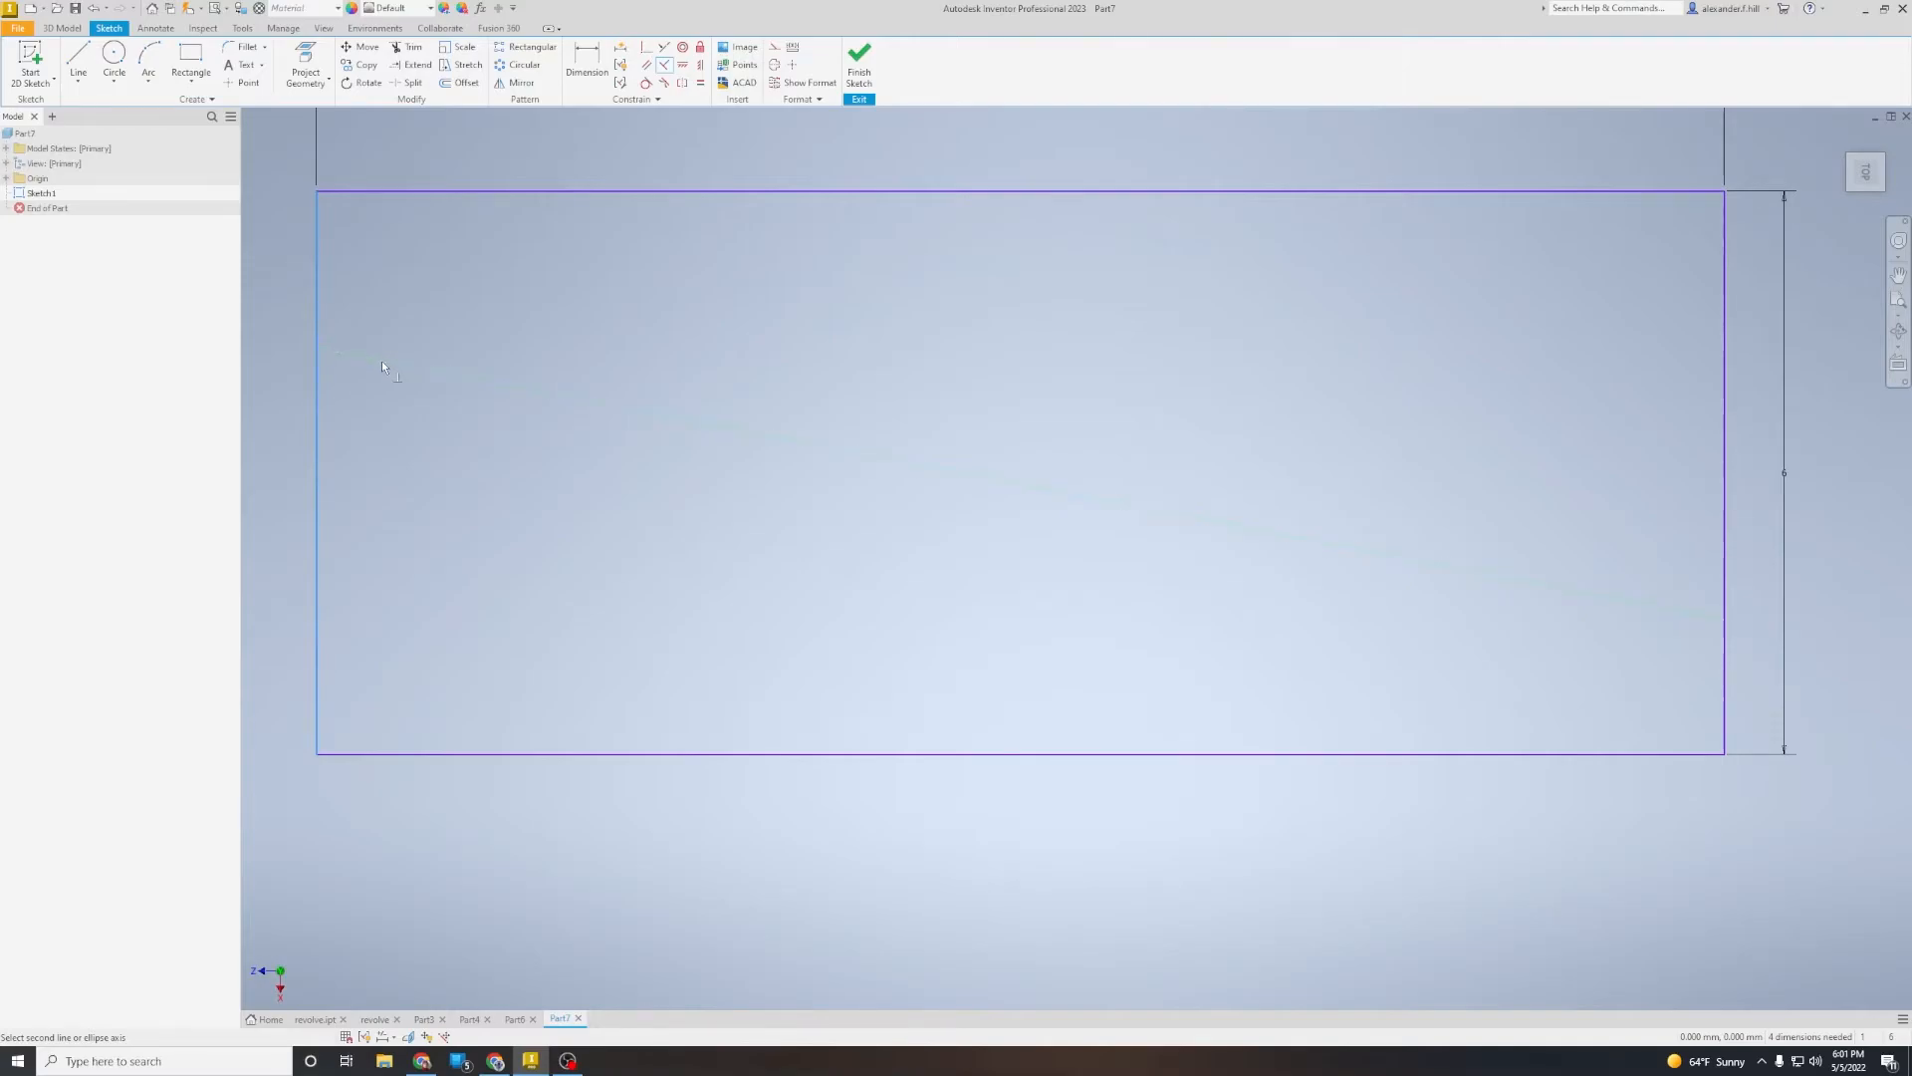
click(380, 360)
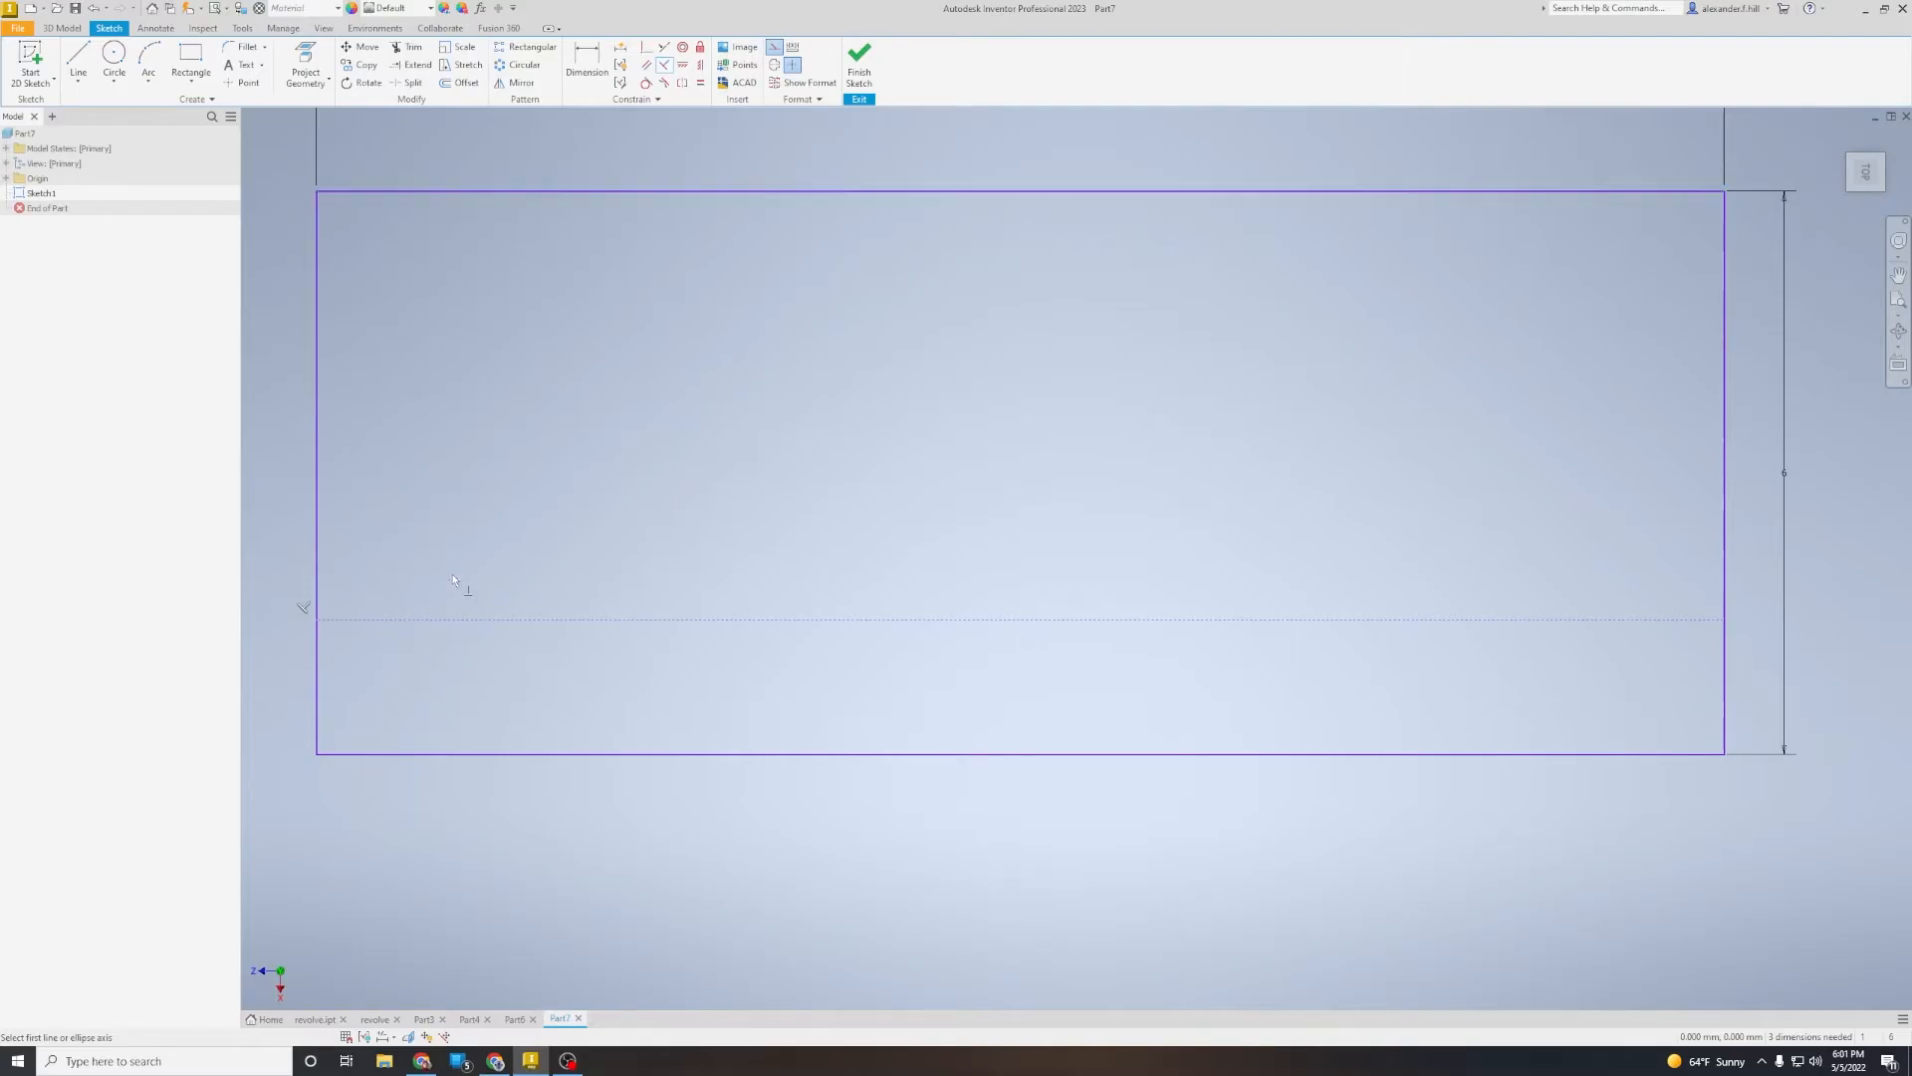
Step: Dimension the construction line 2 mm below the rectangle's upper edge
click(591, 57)
click(511, 618)
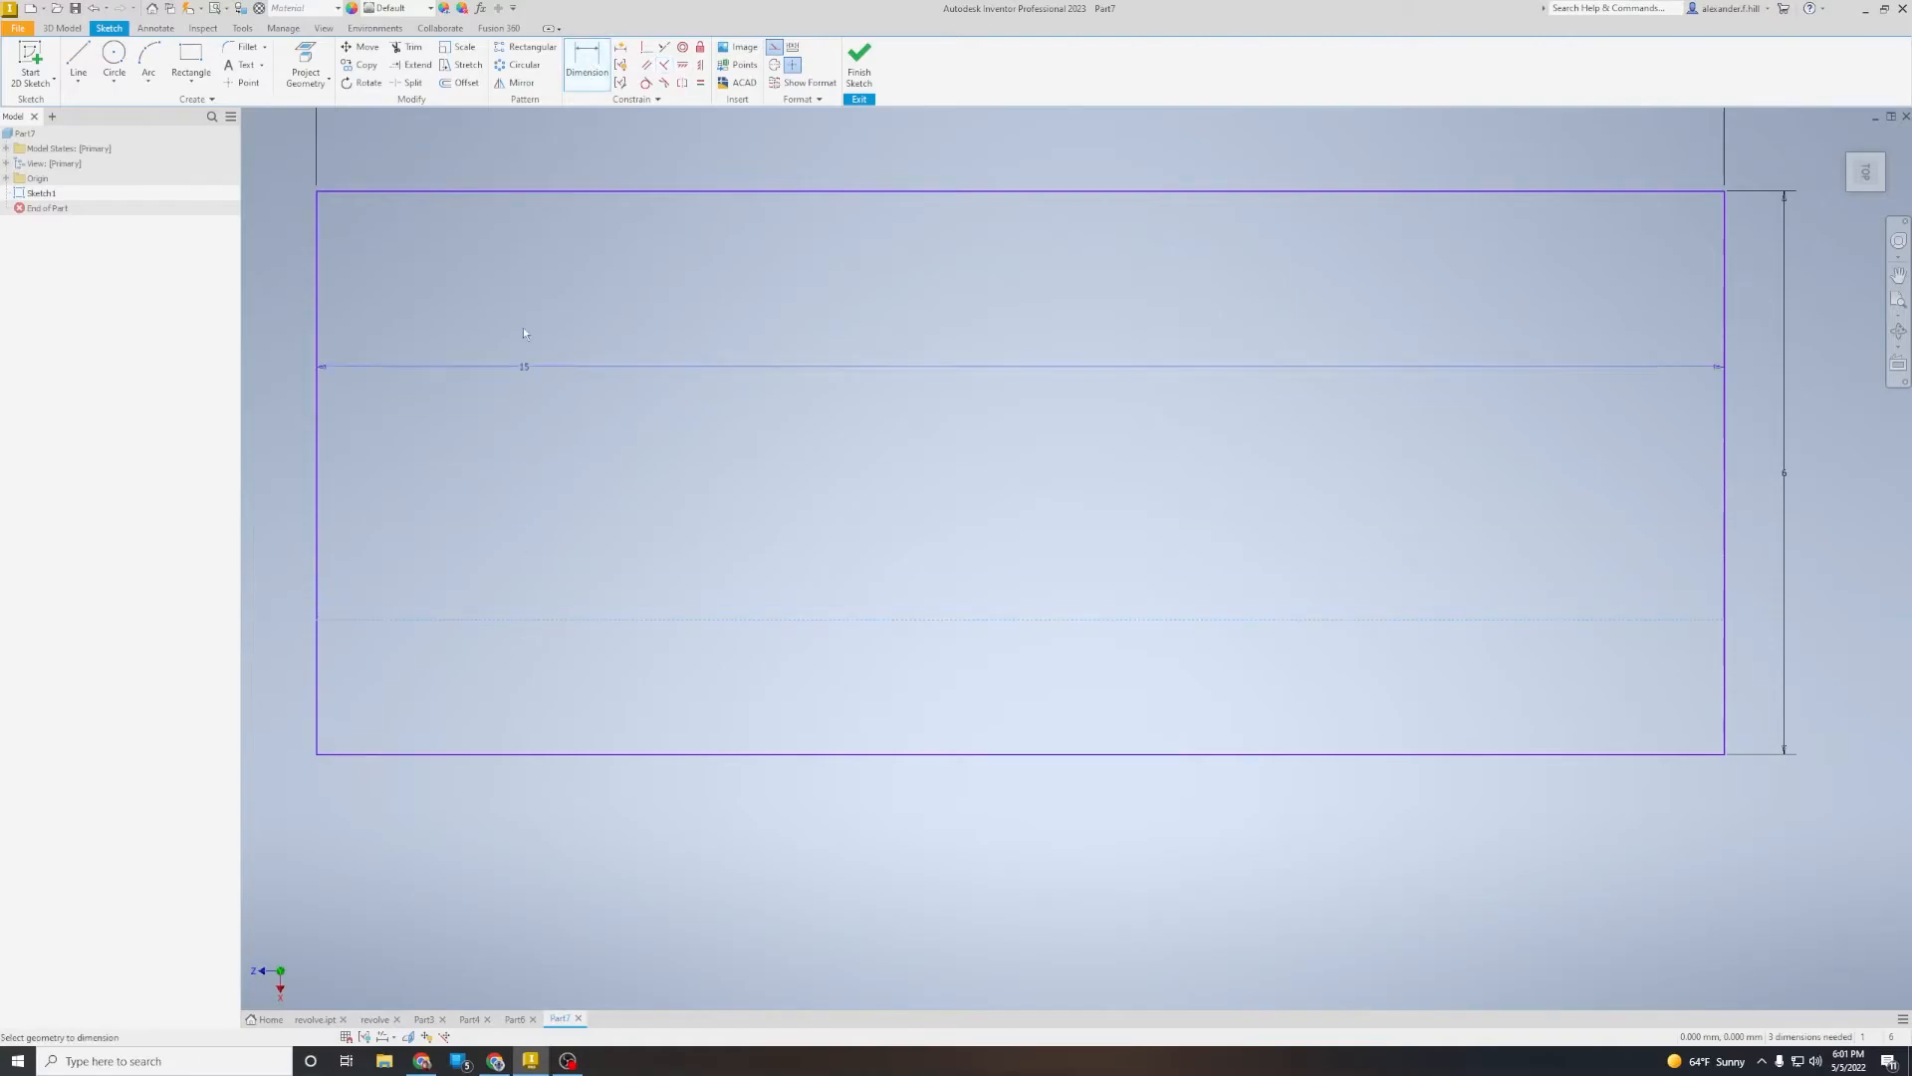
click(528, 191)
click(286, 282)
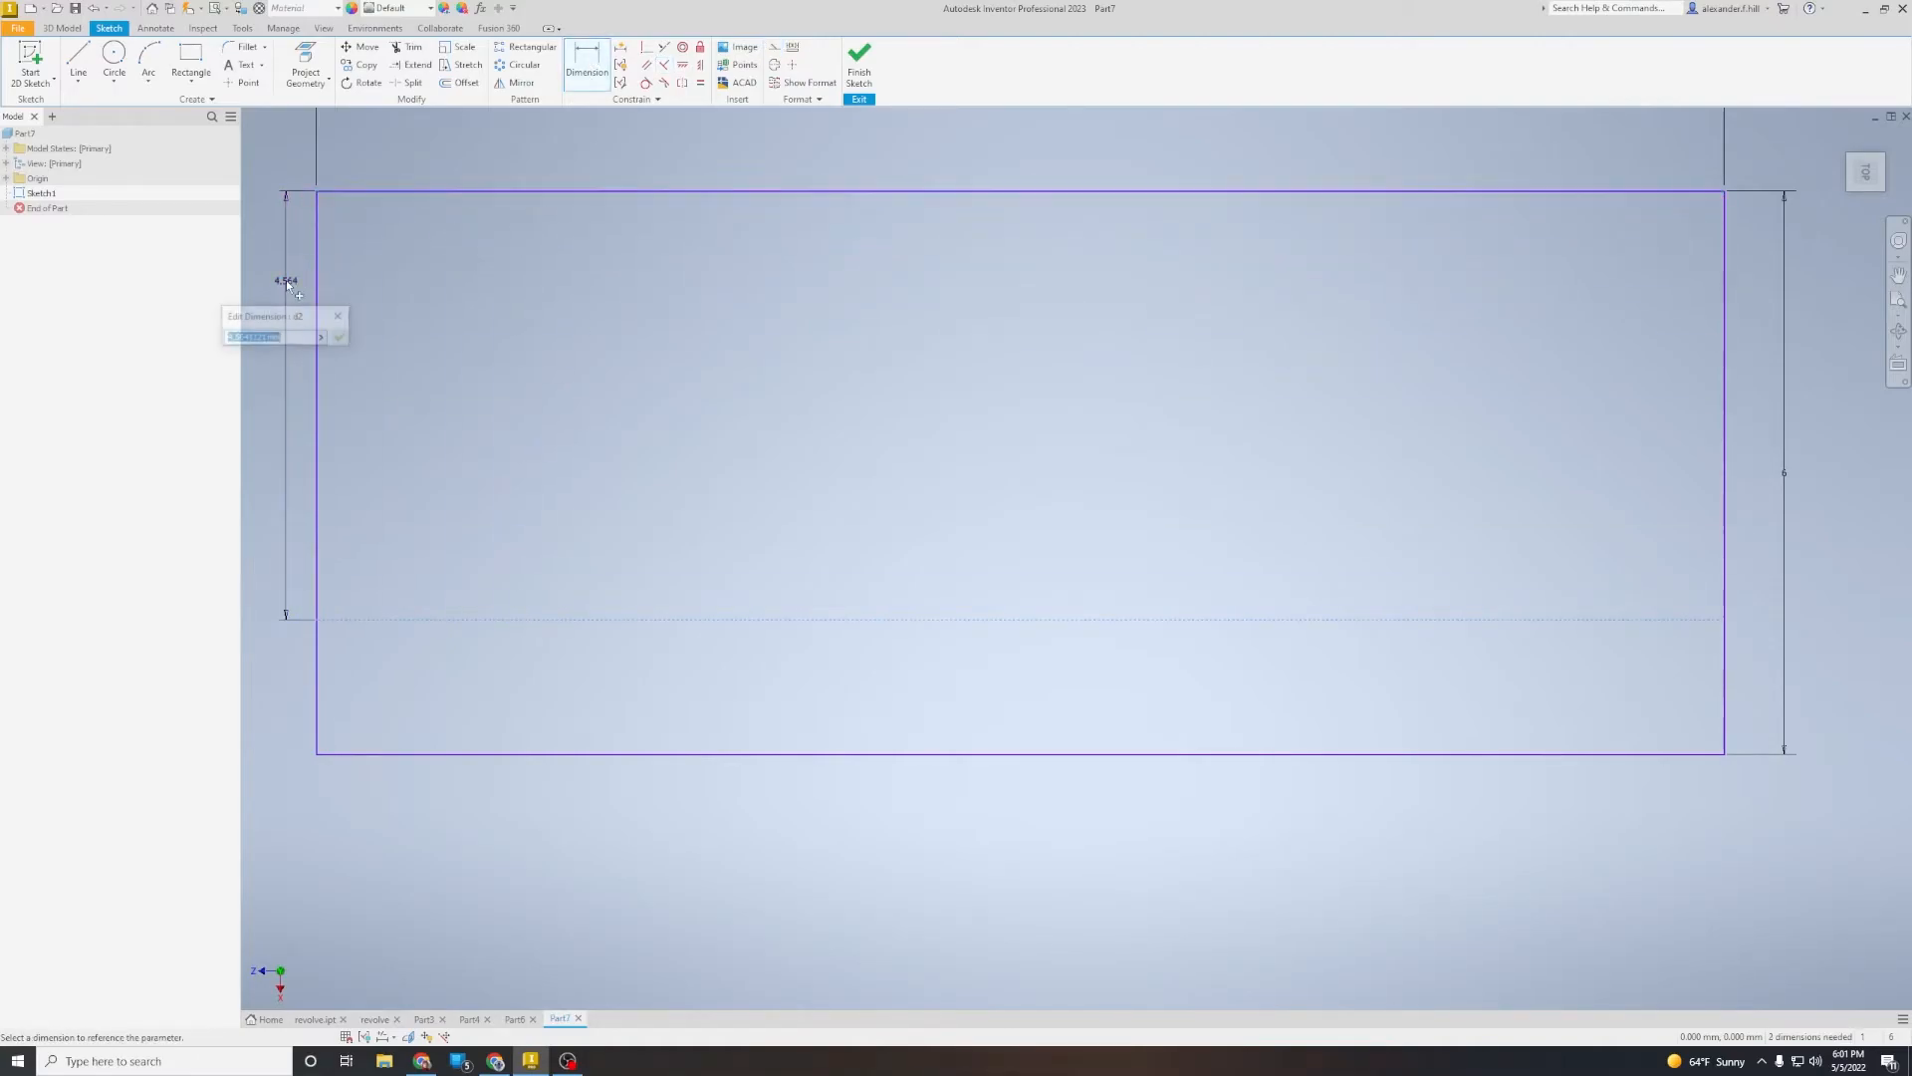
text(2)
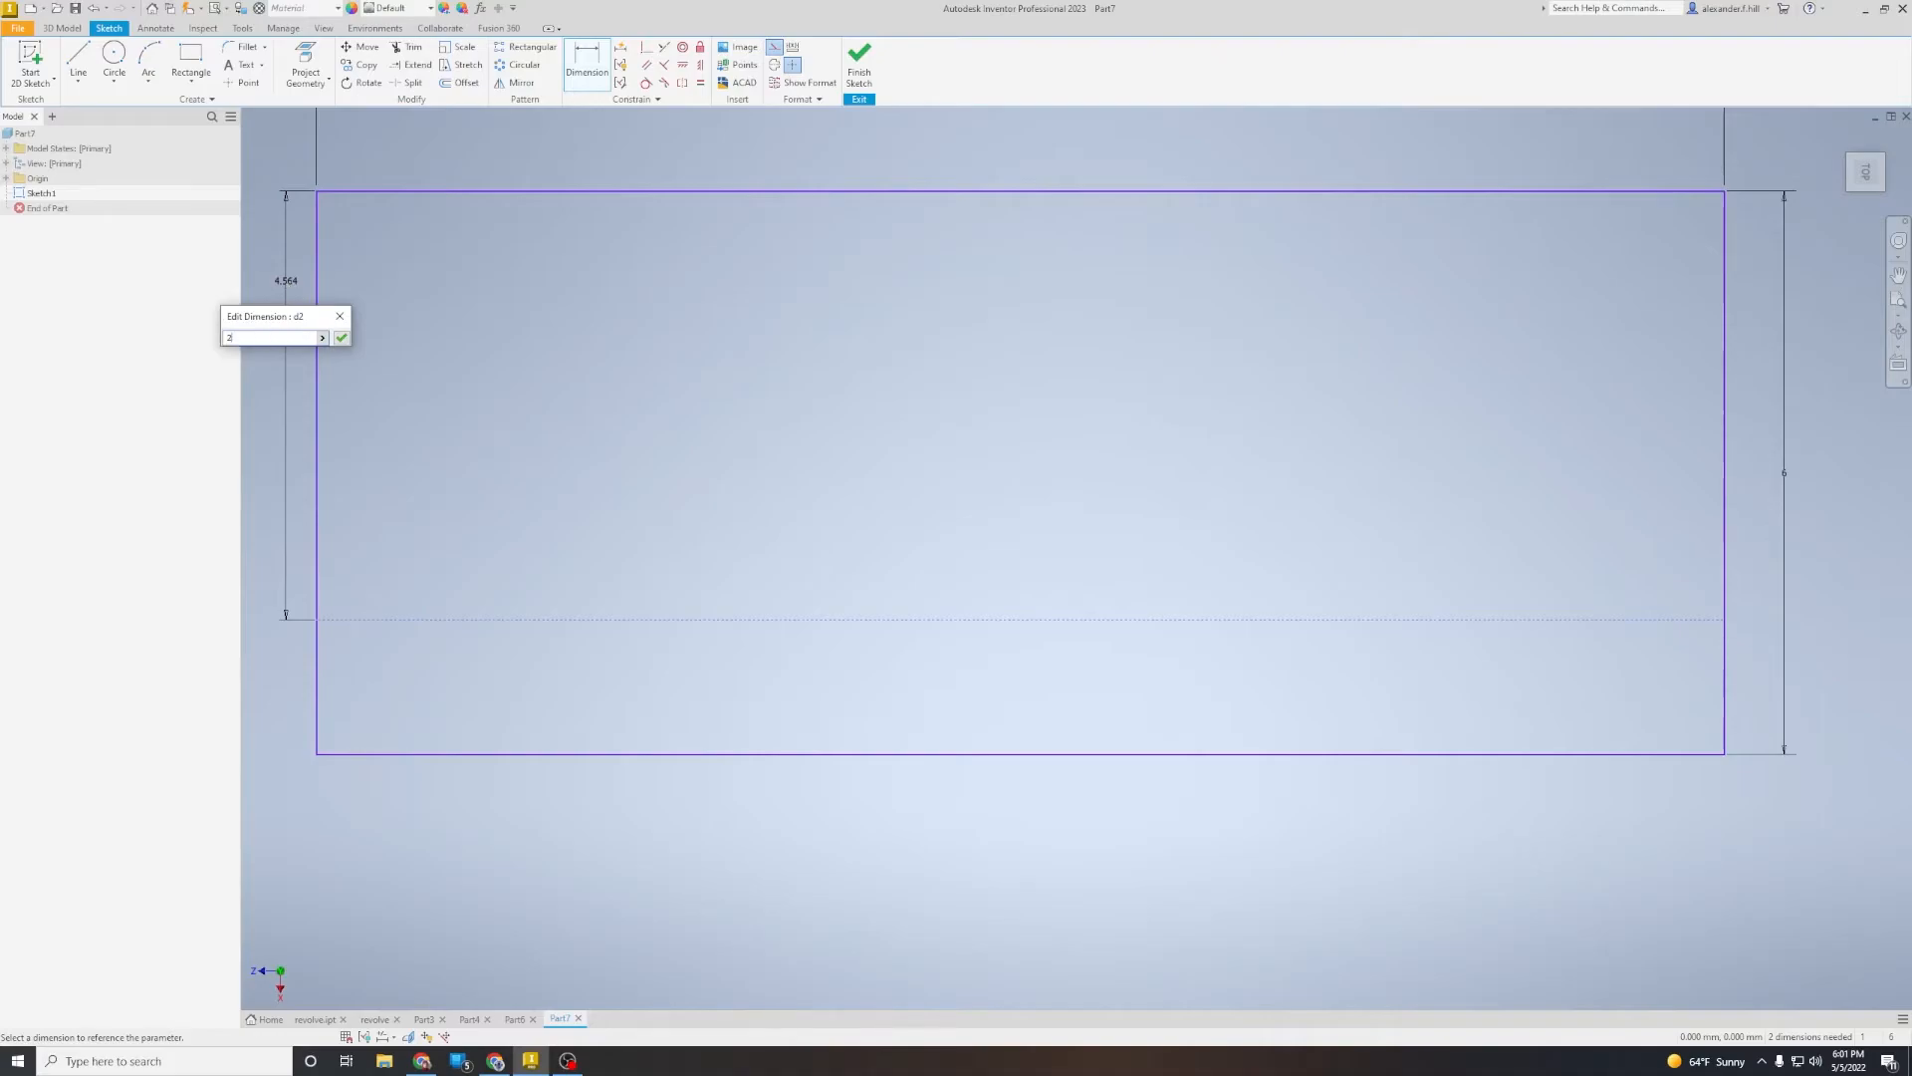
key(Return)
Step: Draw three equally sized construction circles centred along the construction line, each reaching slightly past the rectangle's upper edge
scroll(540, 678, down, 2)
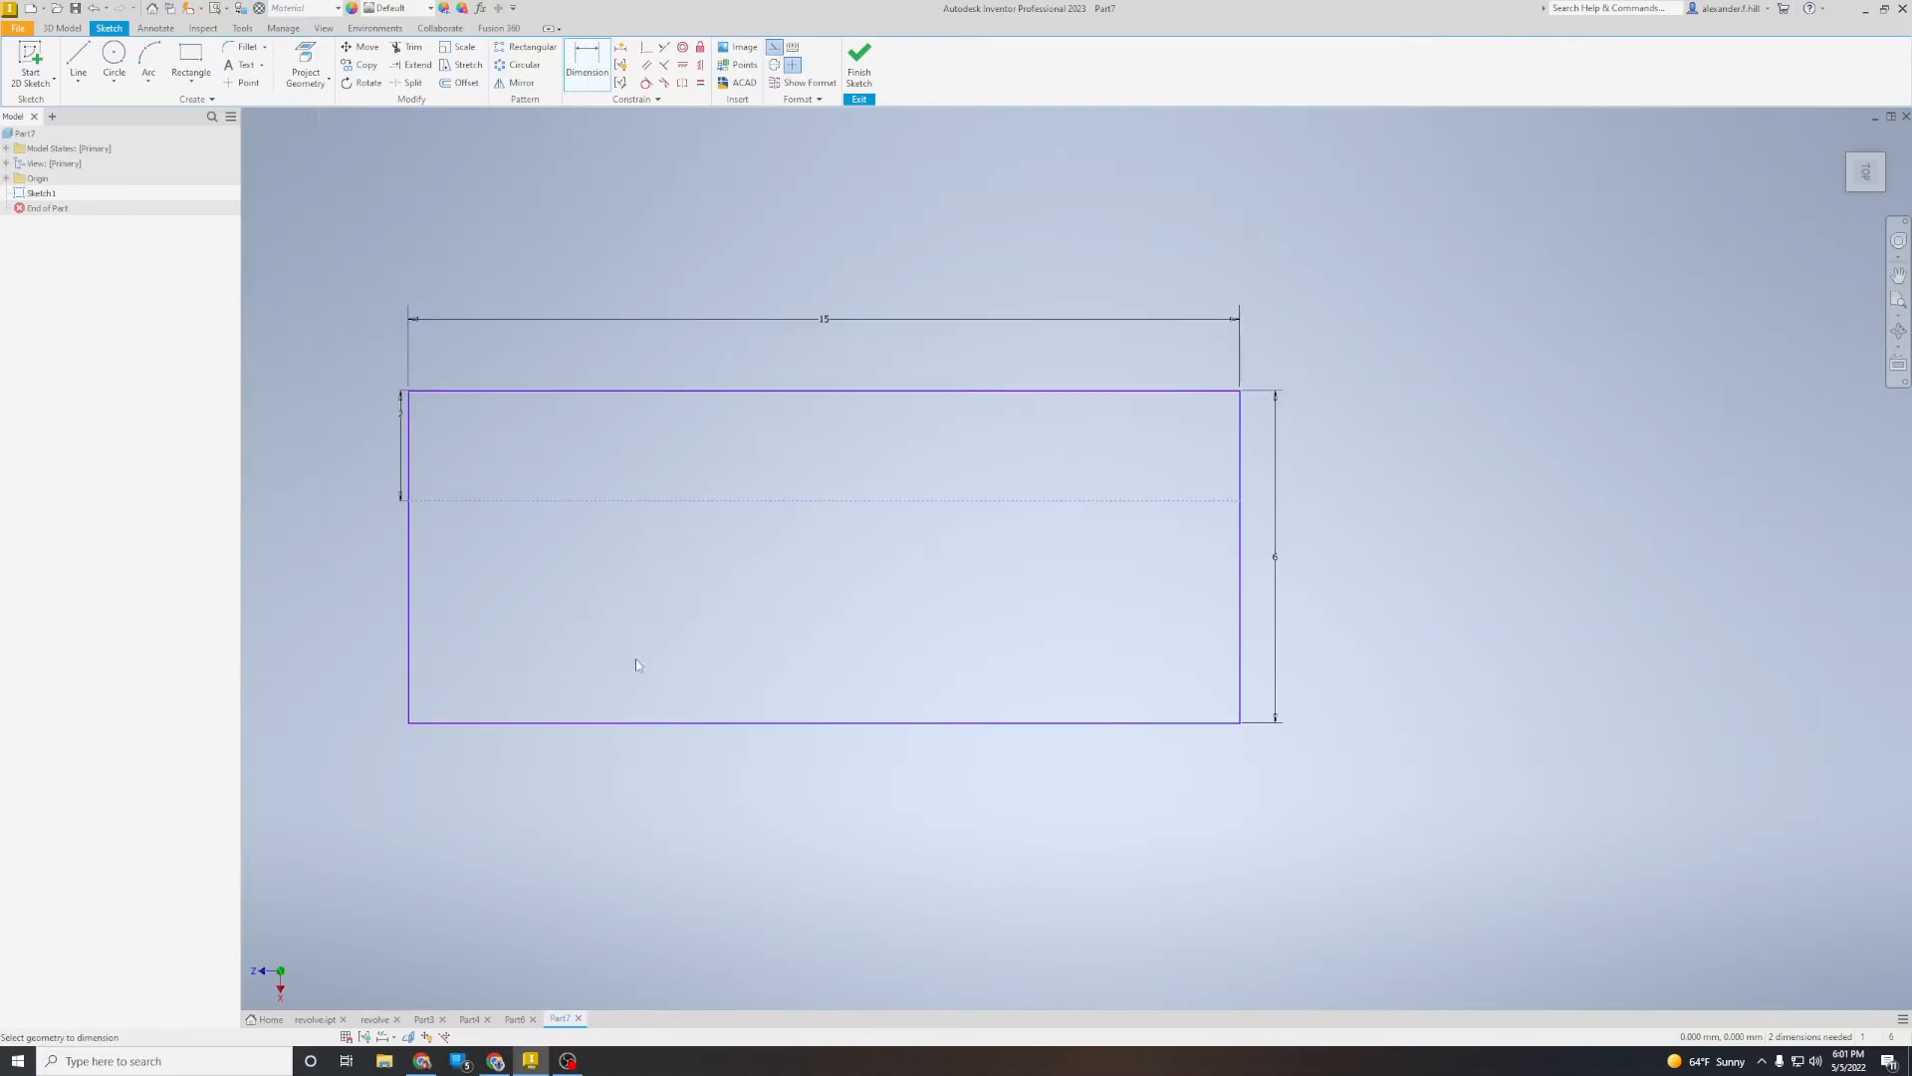
middle_drag(594, 611, 746, 646)
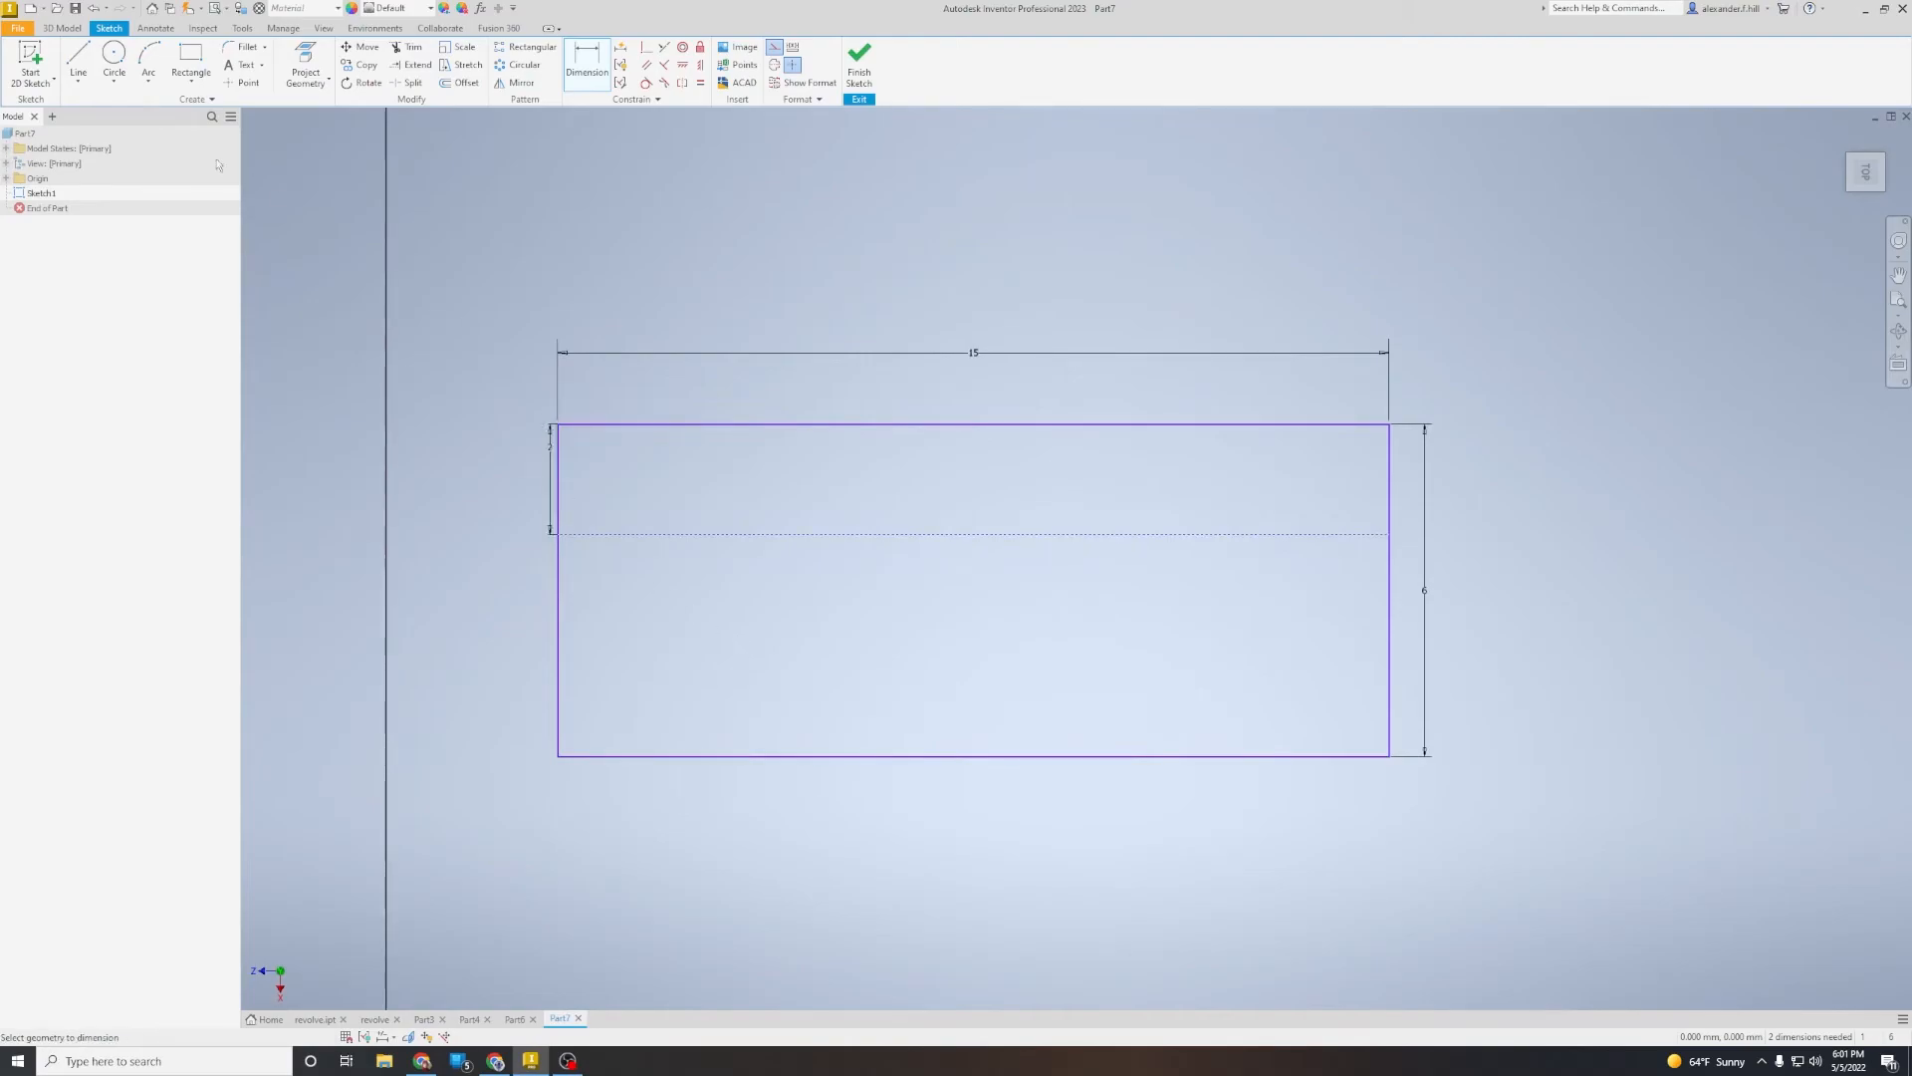
click(115, 59)
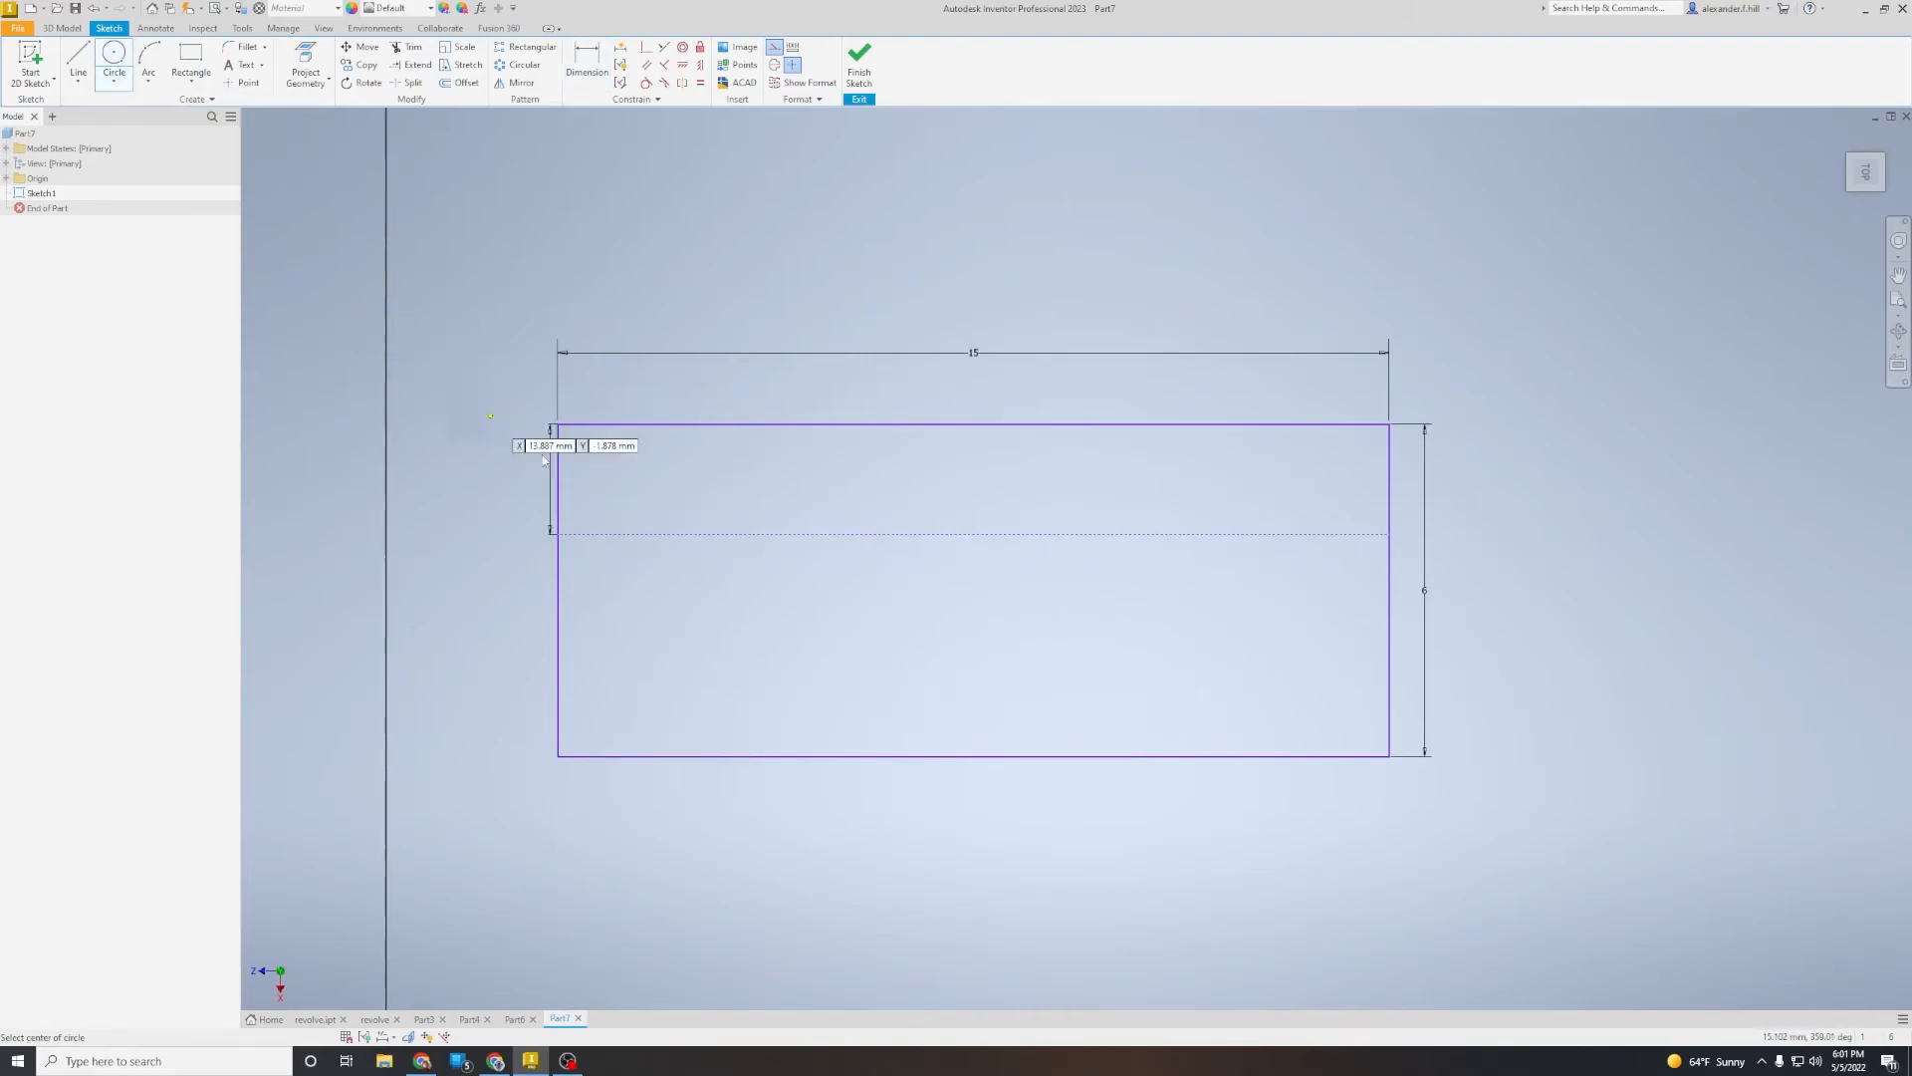
click(671, 534)
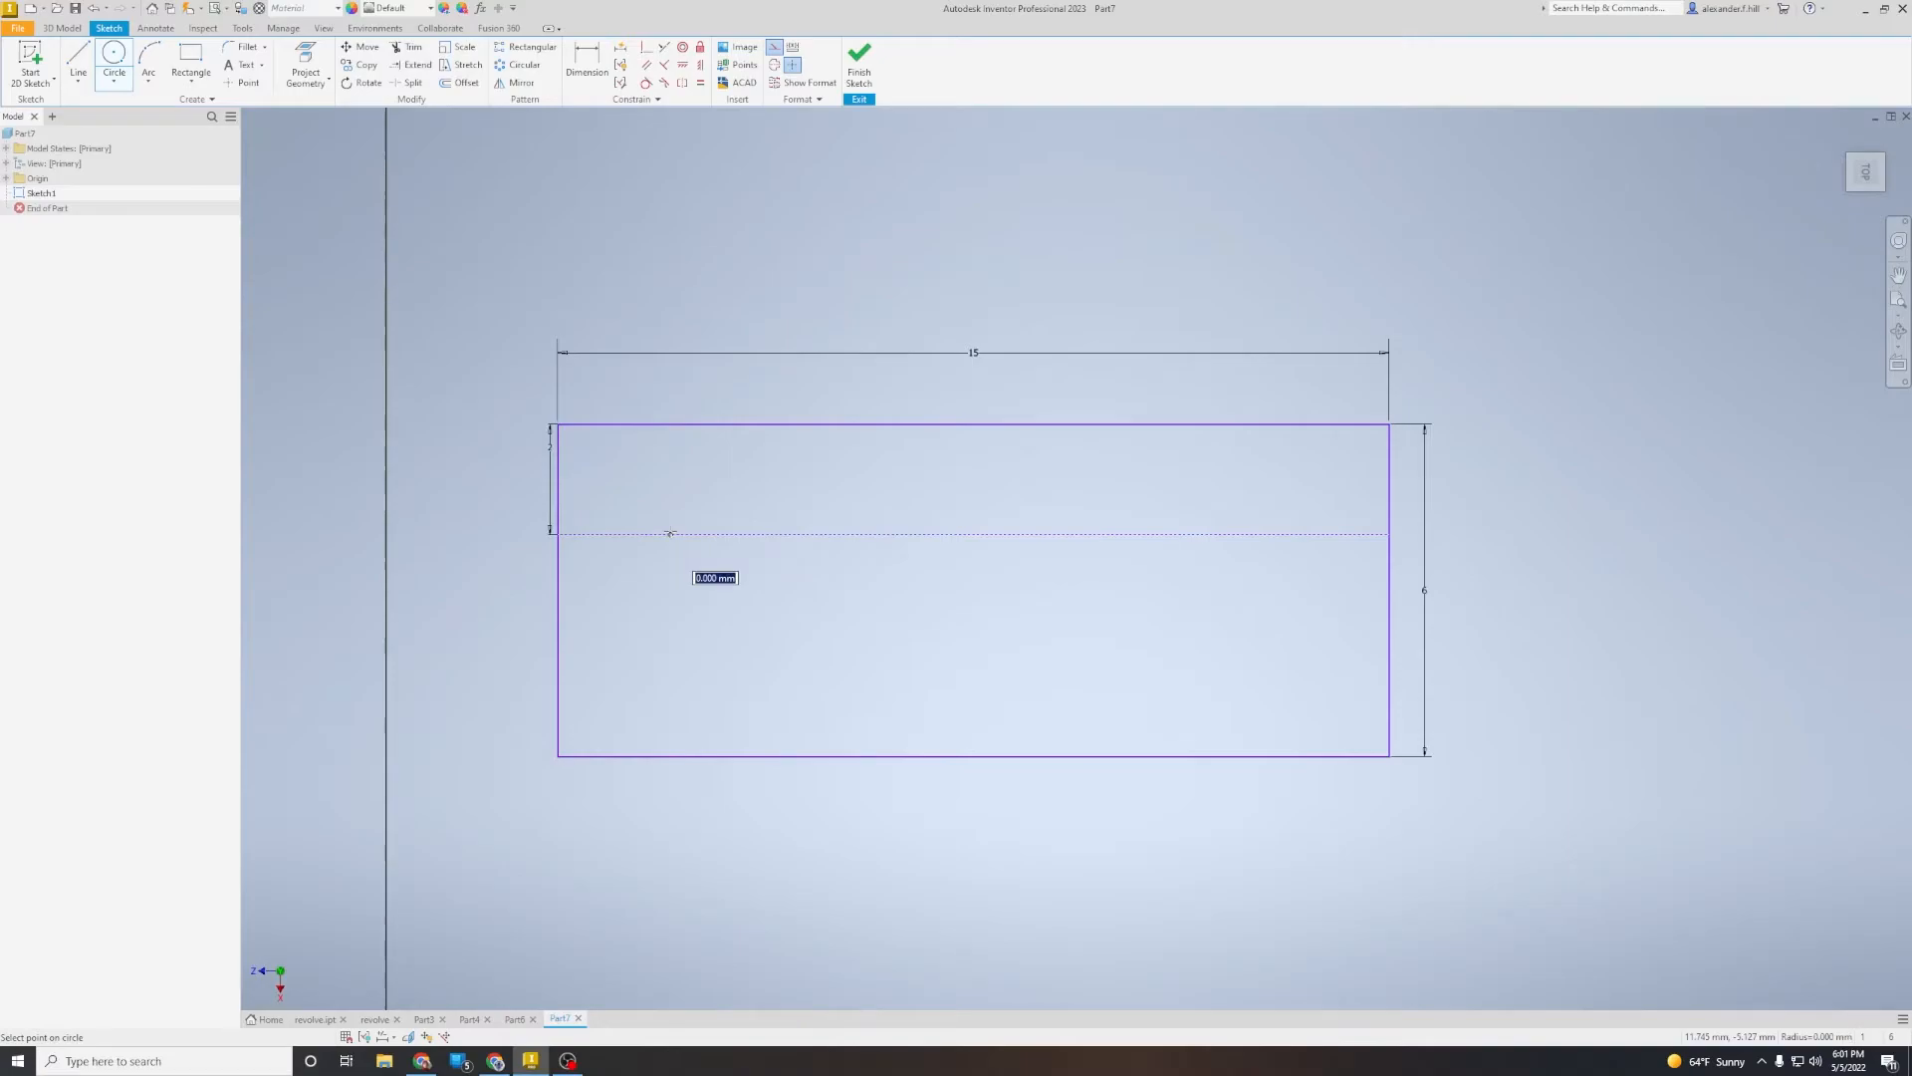
click(669, 403)
click(952, 535)
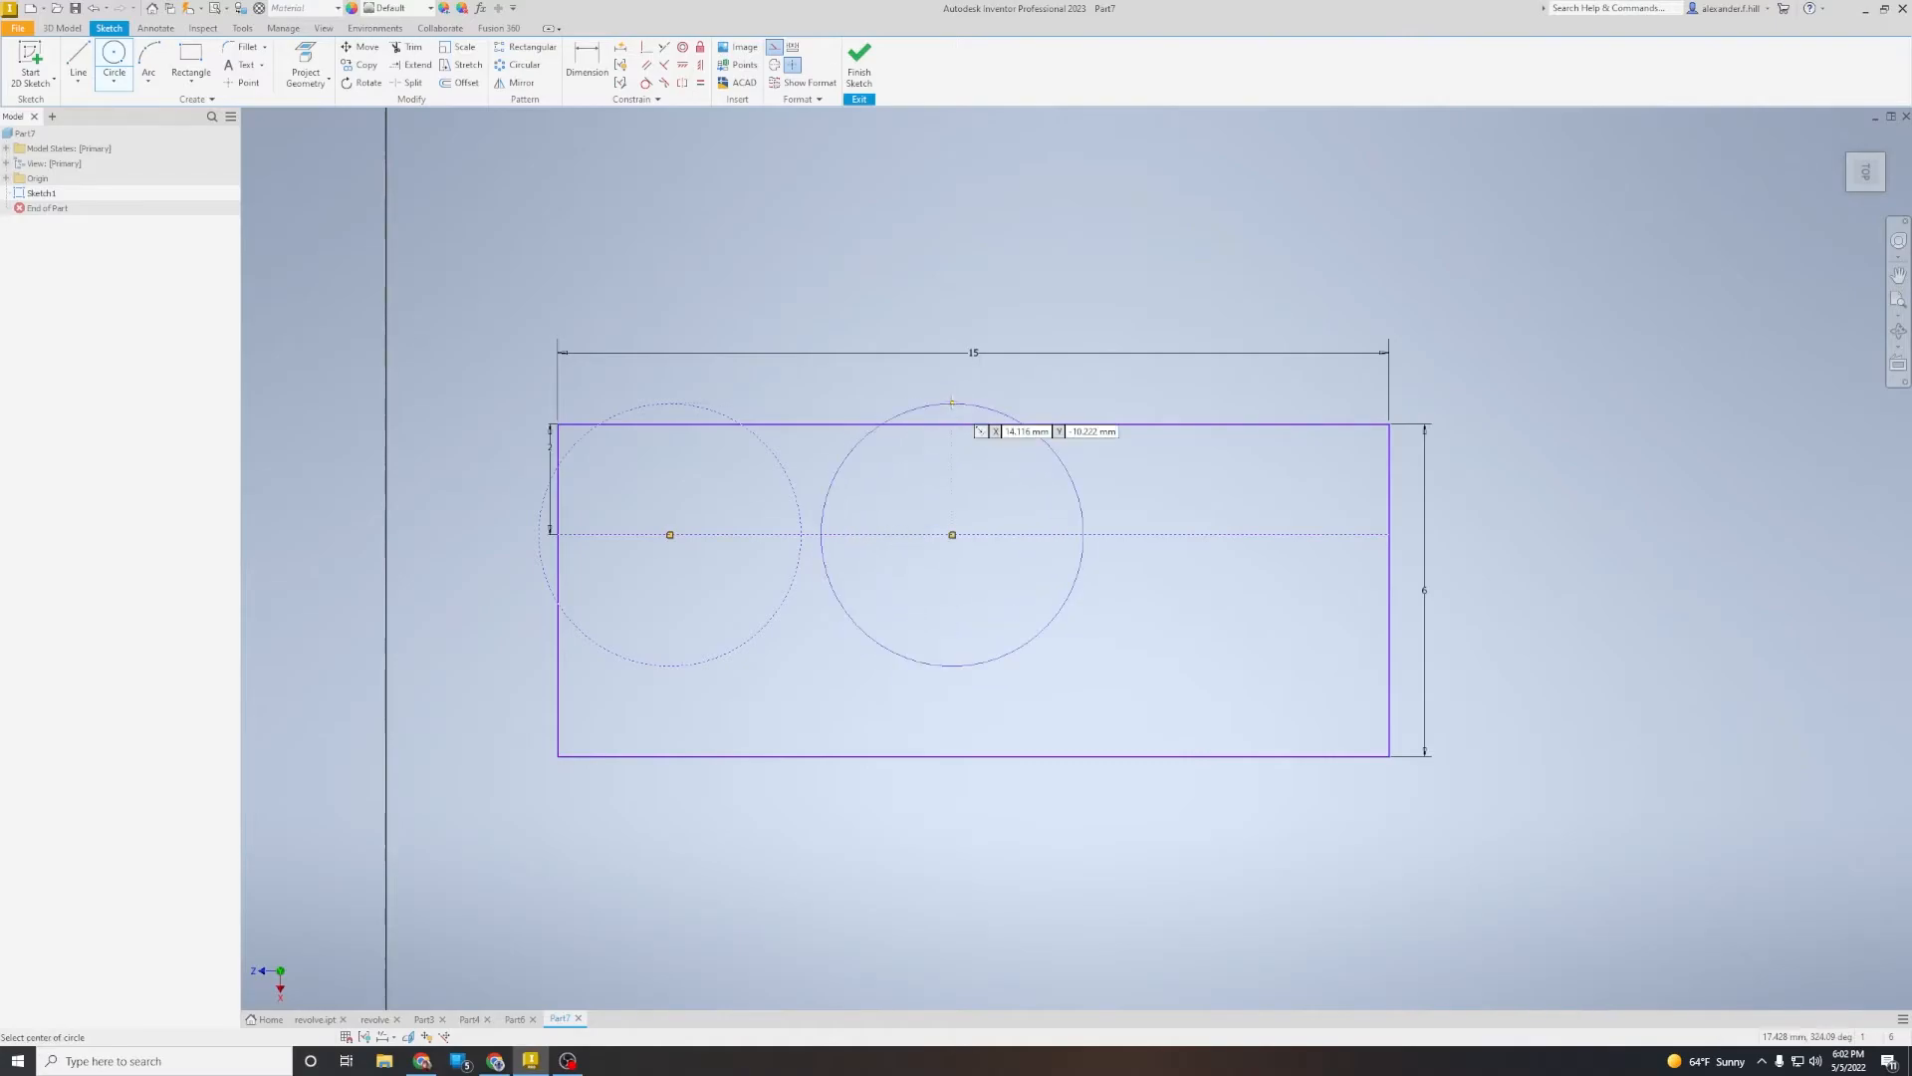
click(1220, 535)
click(1212, 403)
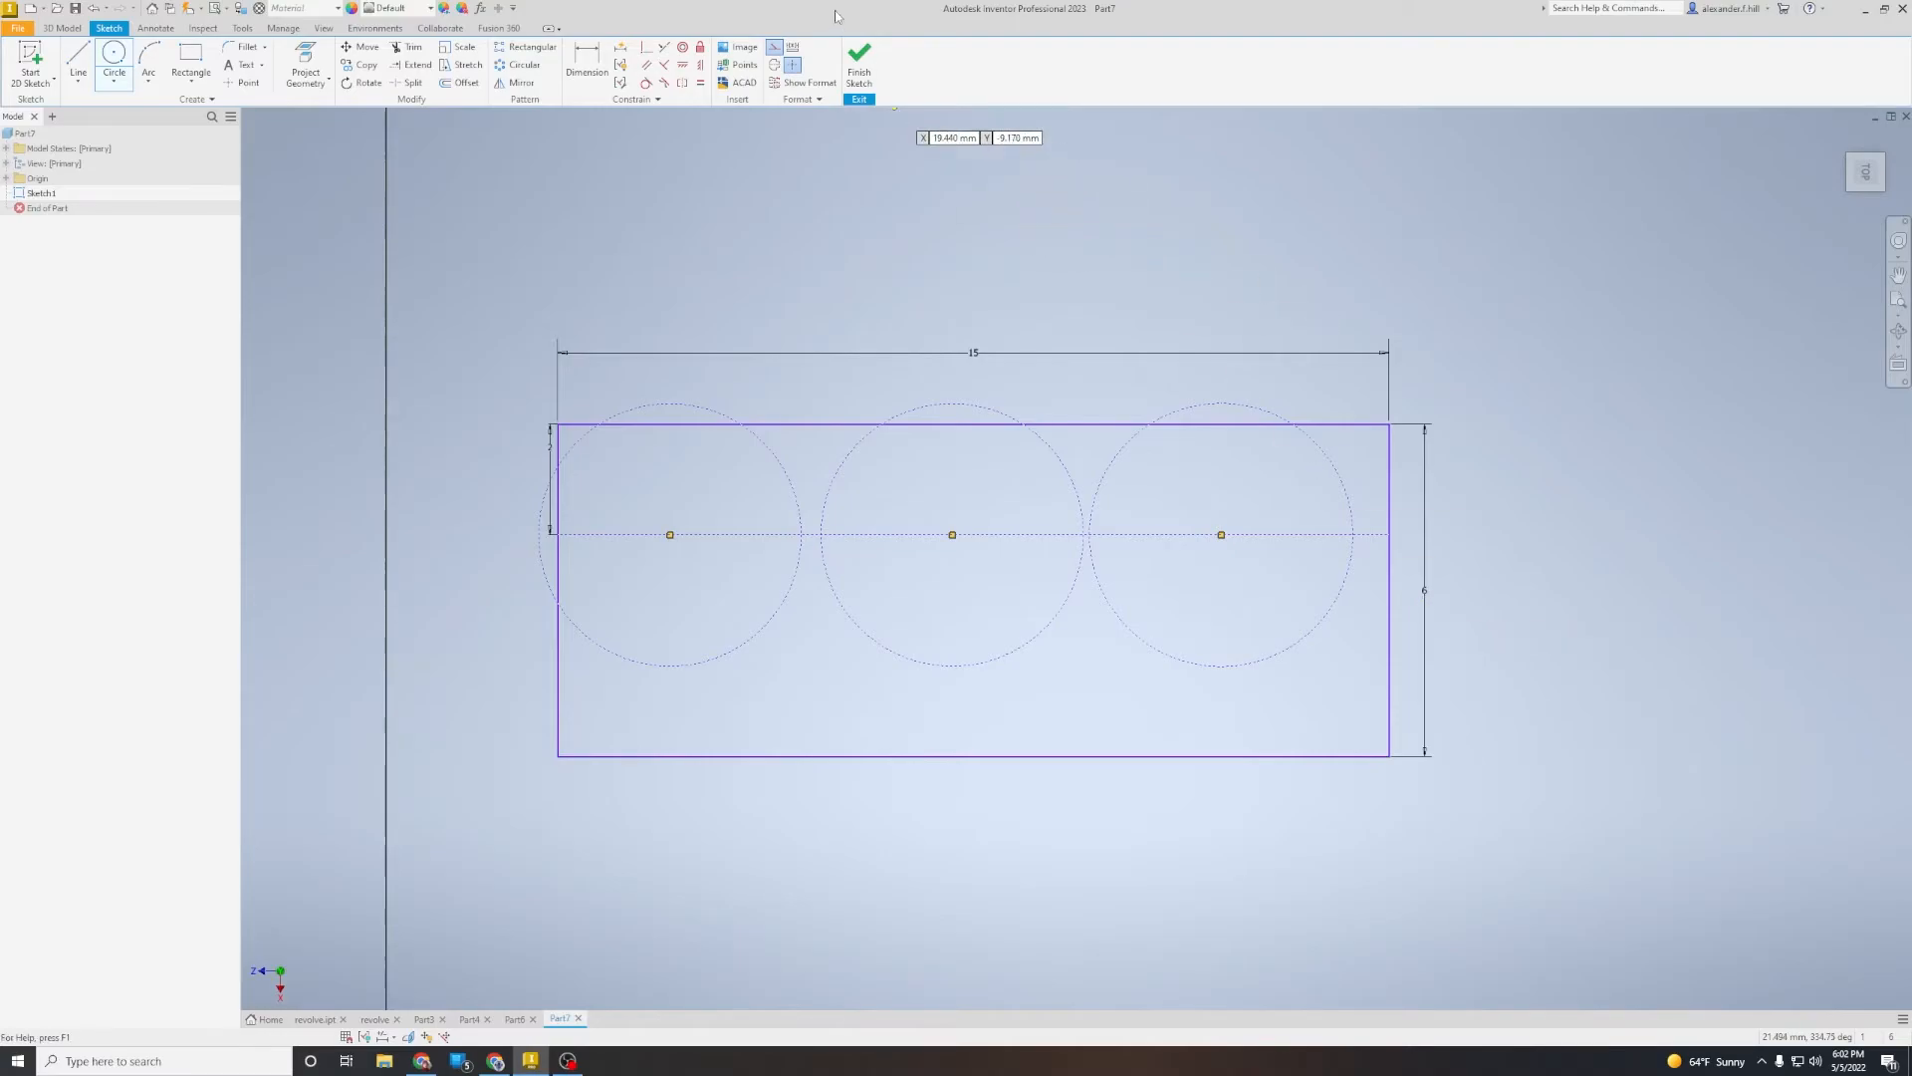
click(774, 49)
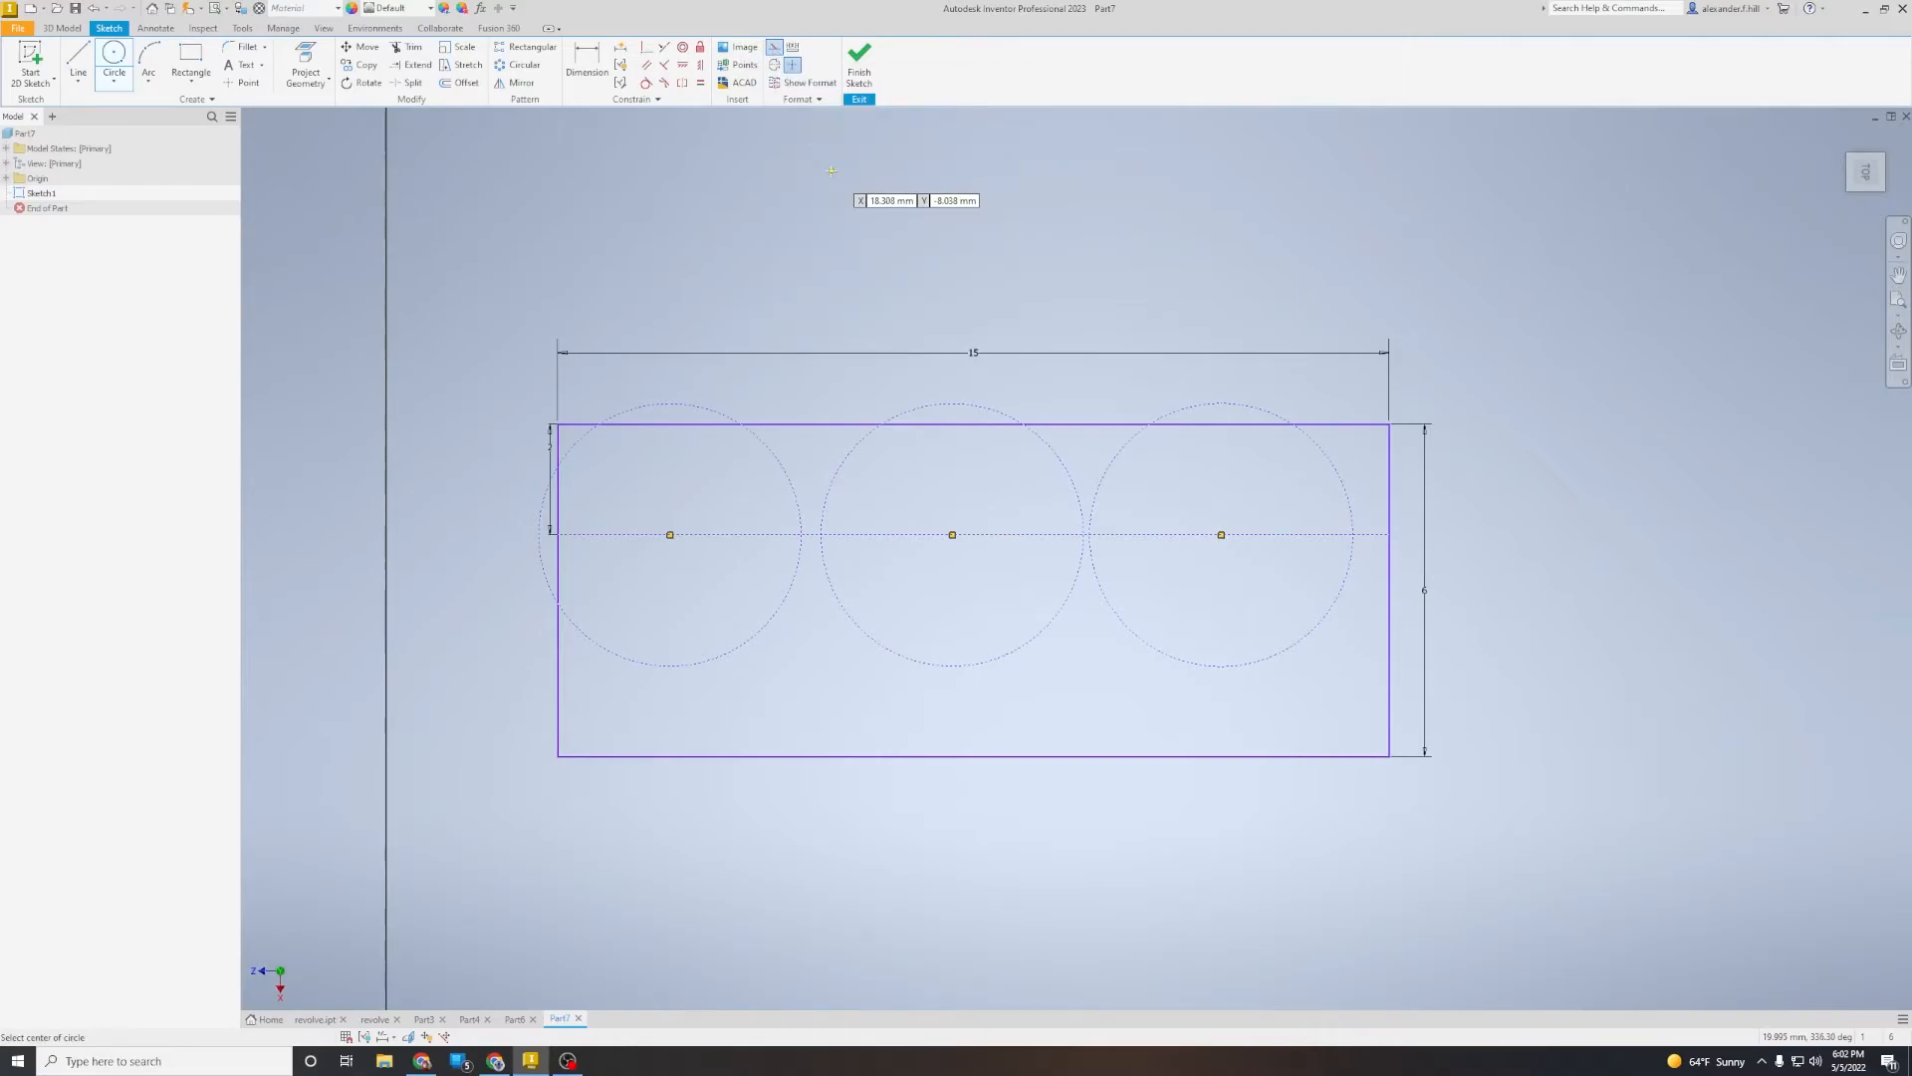
key(Escape)
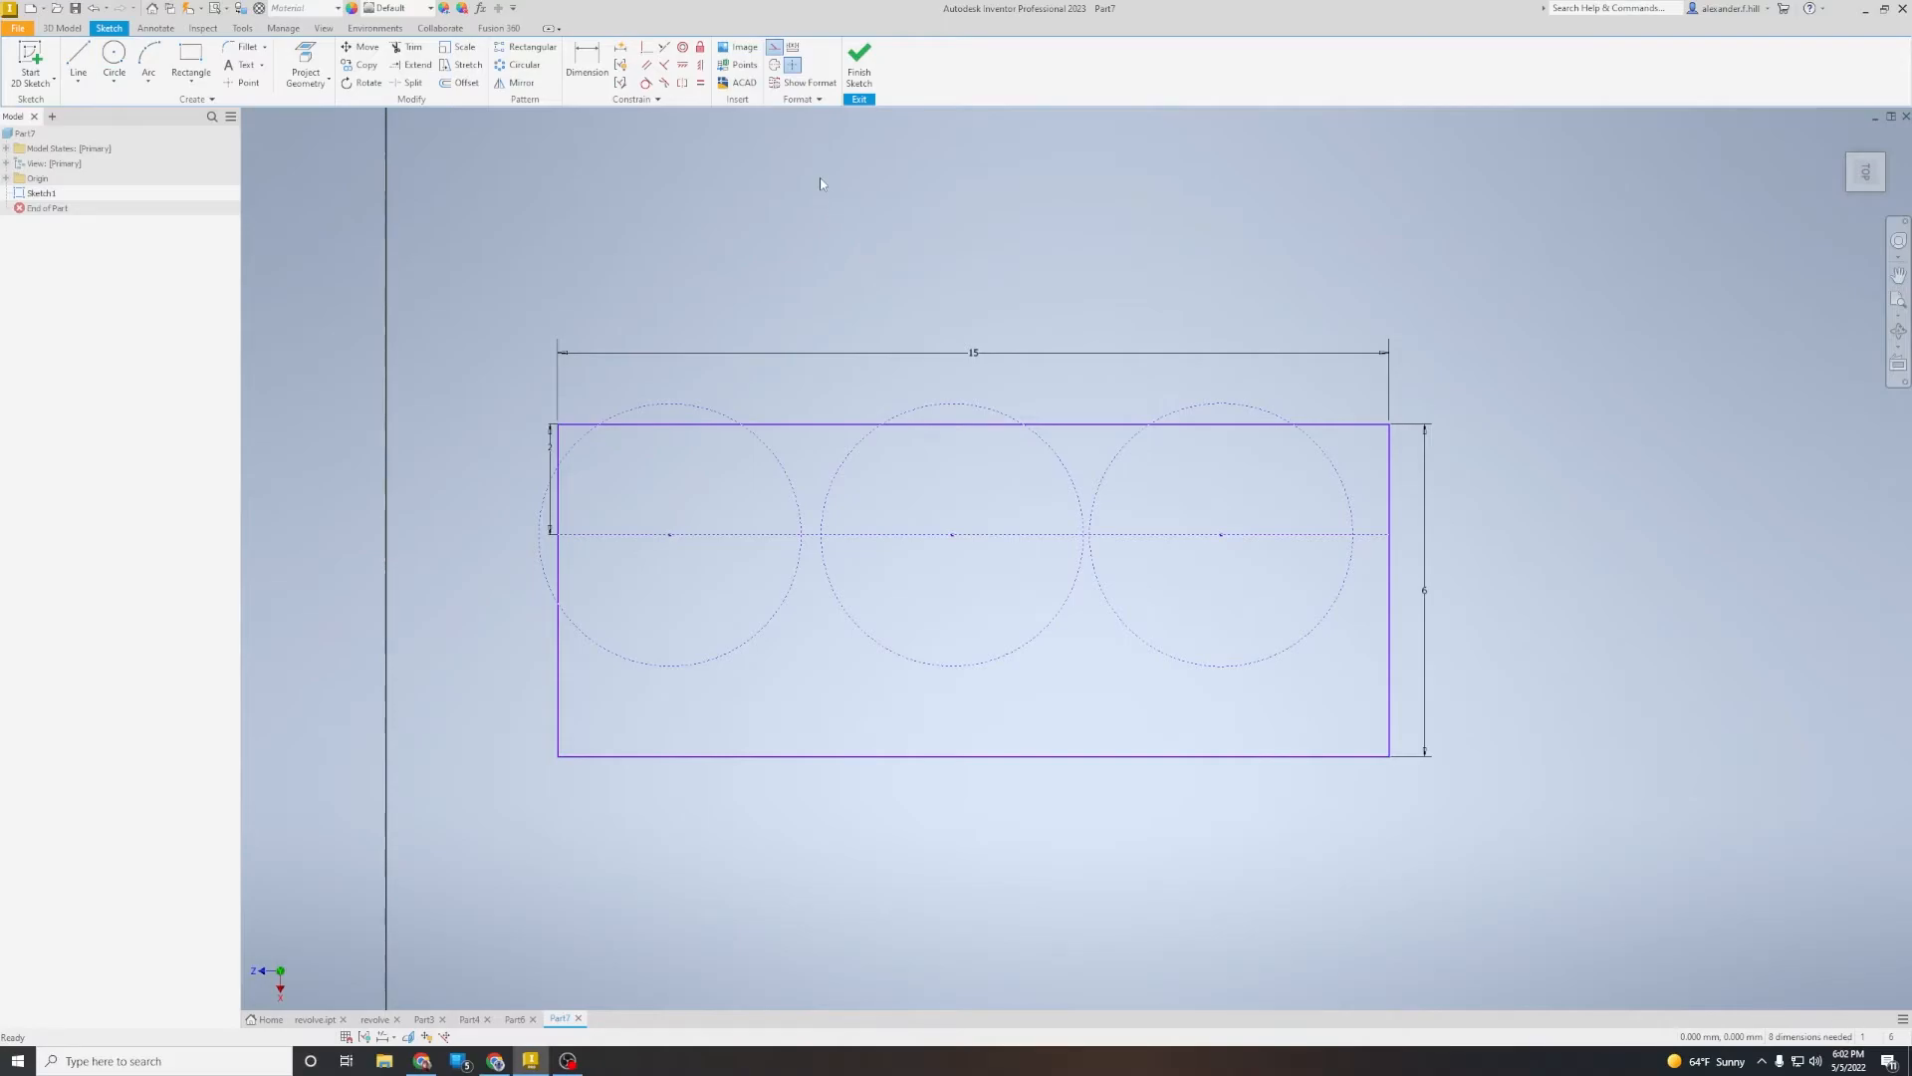
Step: Convert the three construction circles along the construction line to normal sketch geometry
click(1195, 406)
key(Delete)
key(ctrl+z)
click(772, 52)
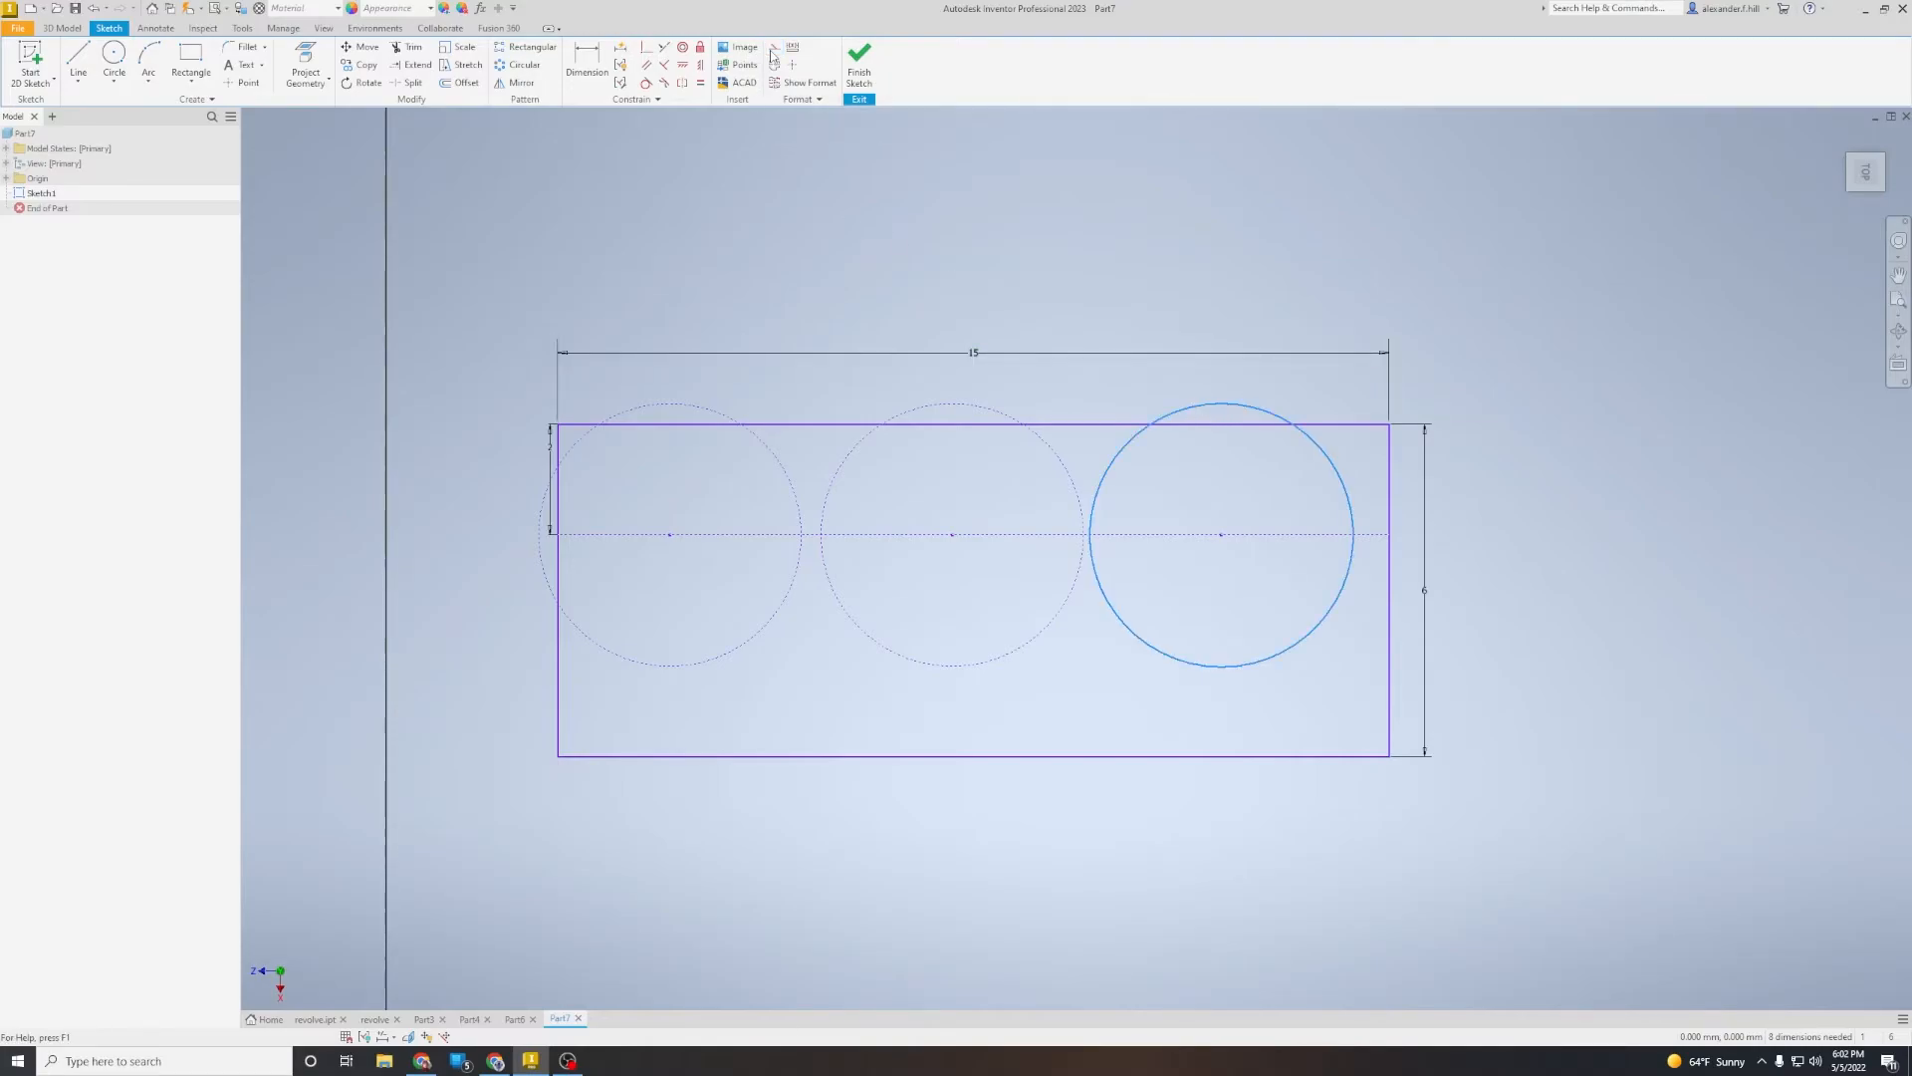
click(925, 408)
key(Delete)
click(925, 408)
click(778, 50)
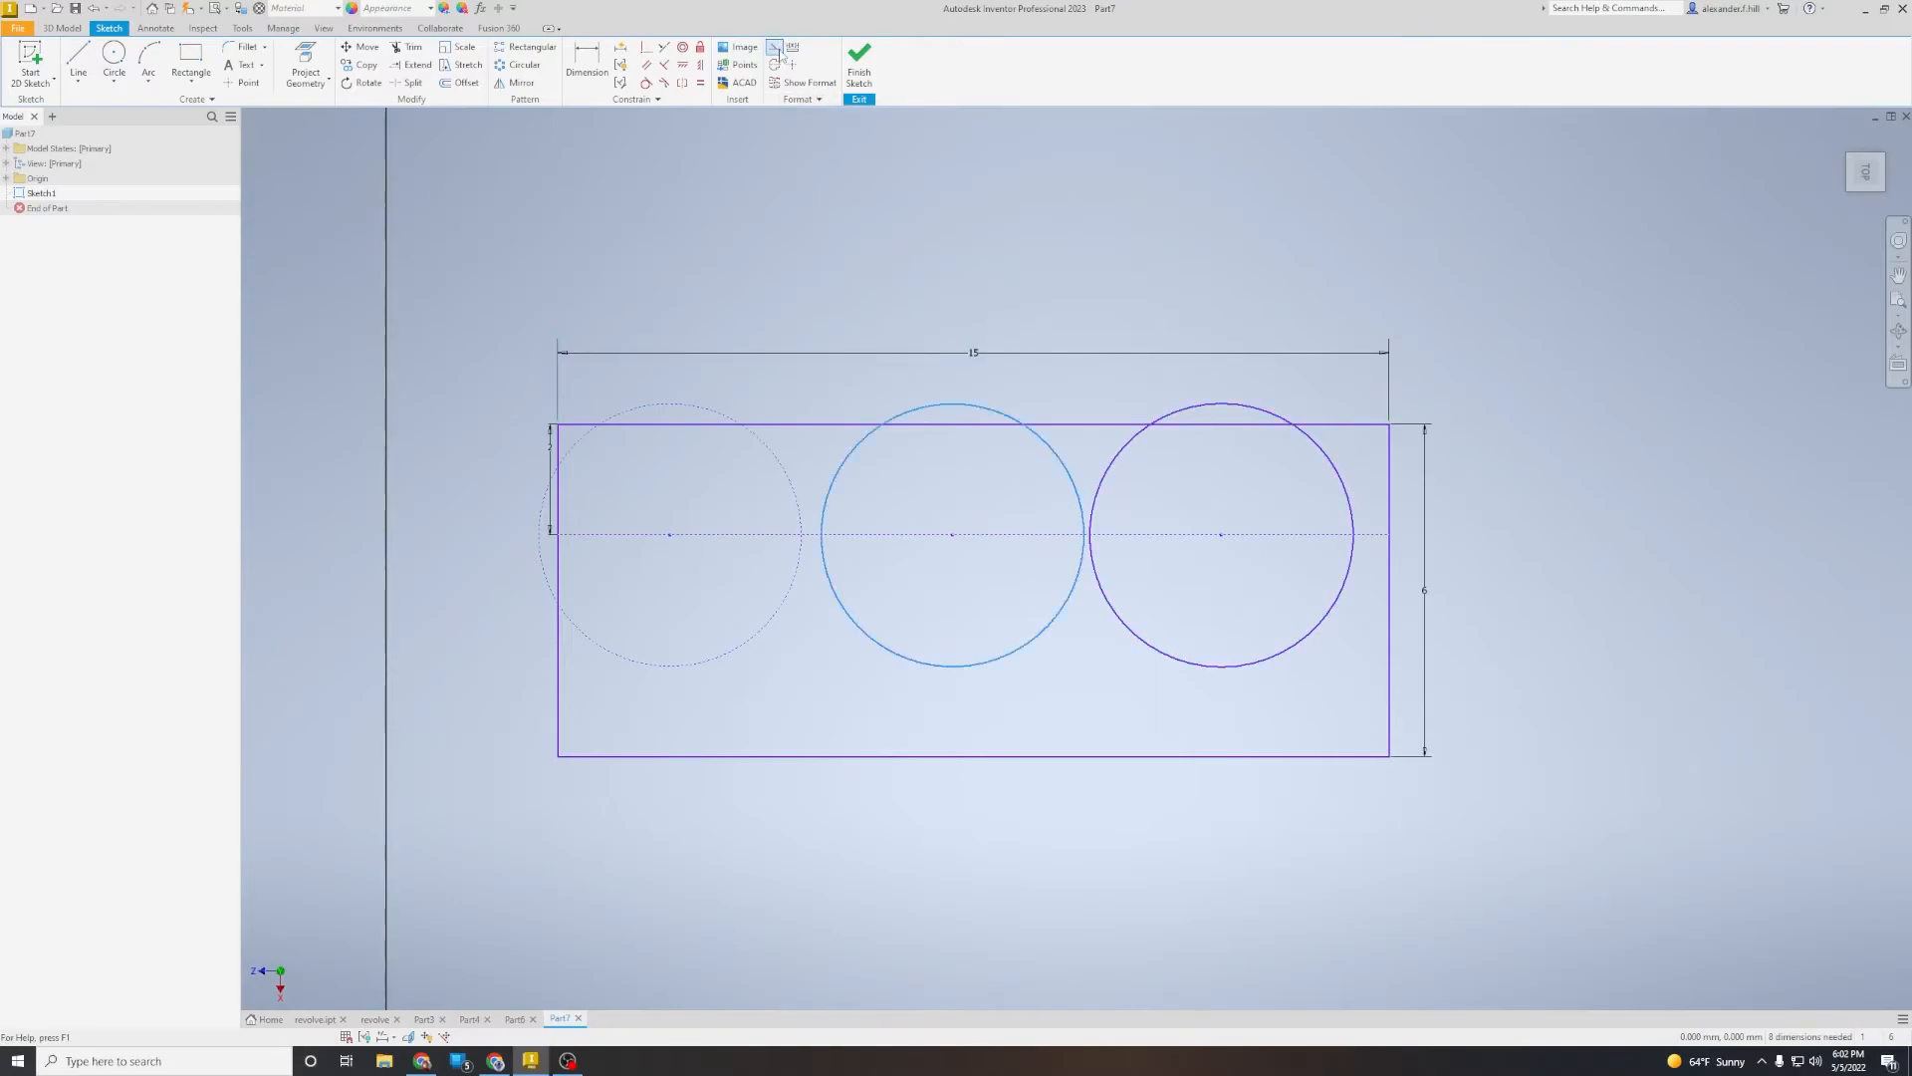
click(672, 405)
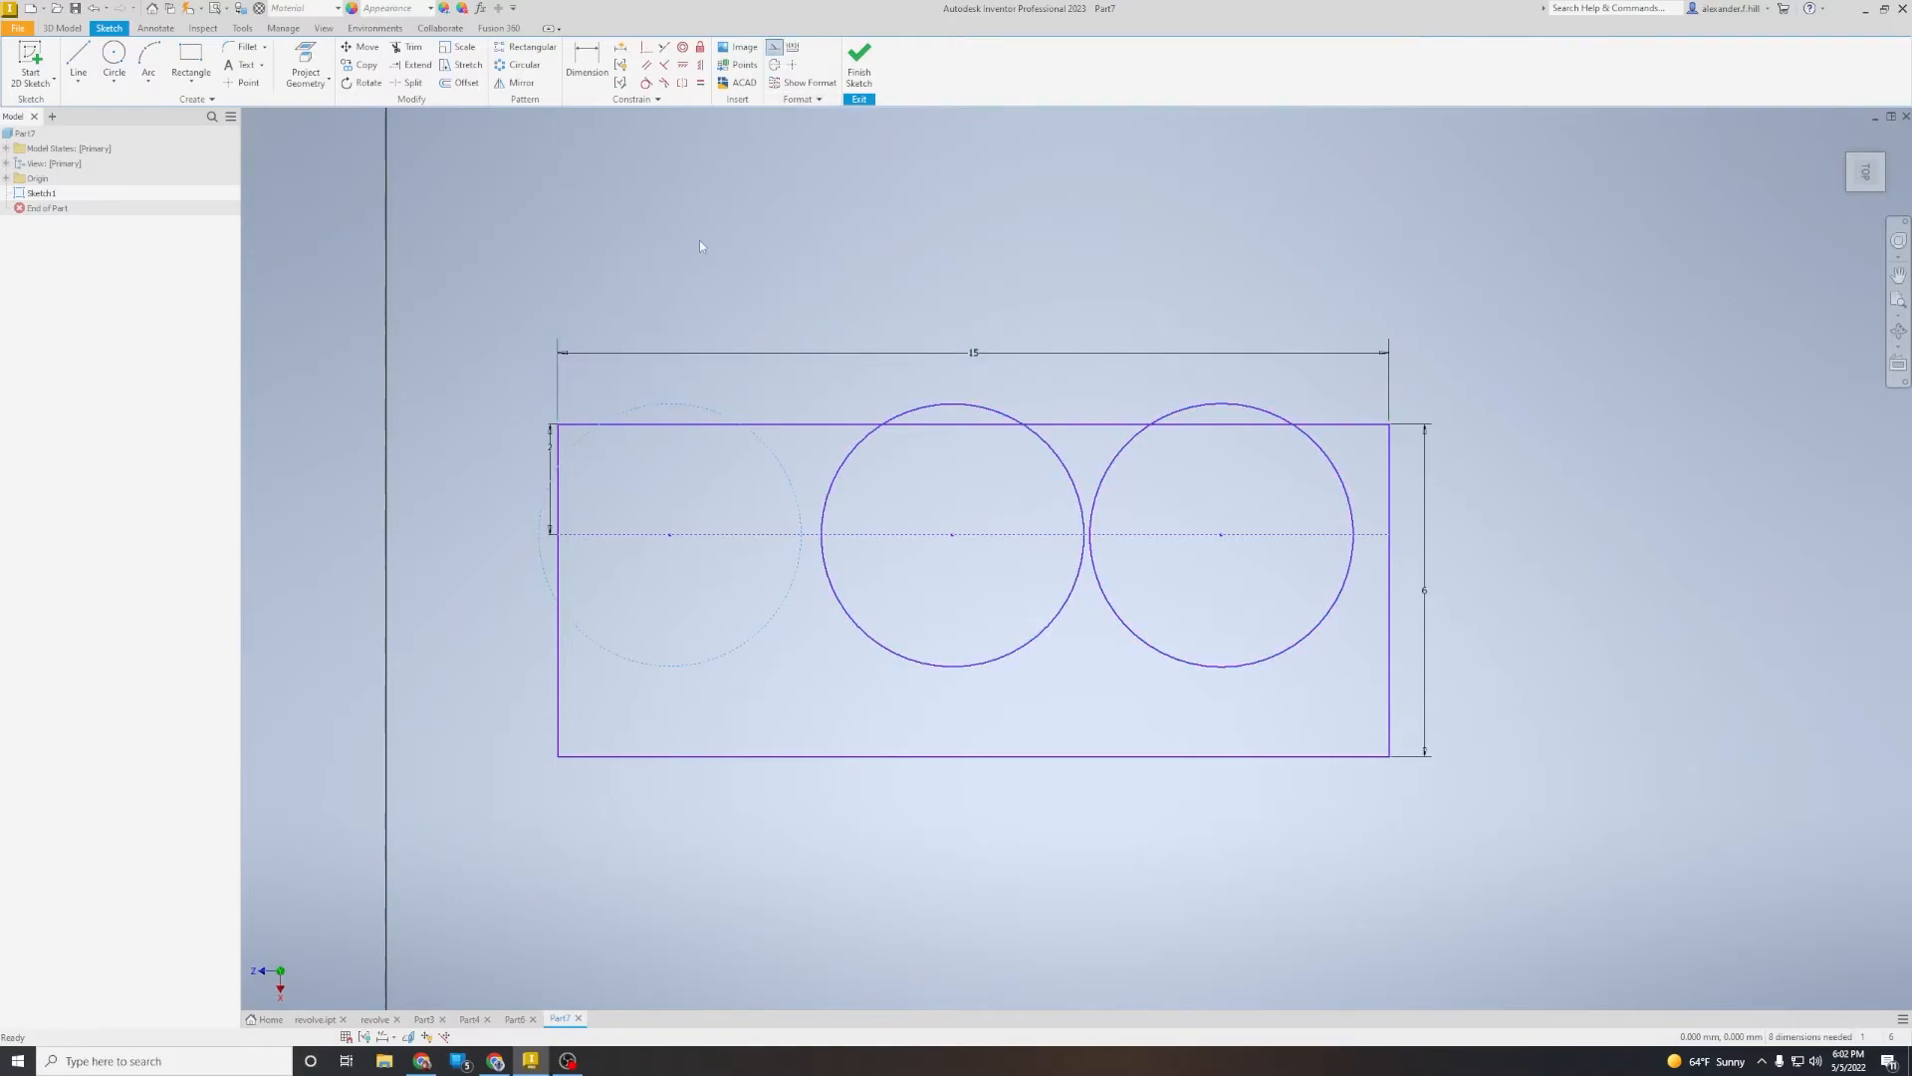
click(773, 50)
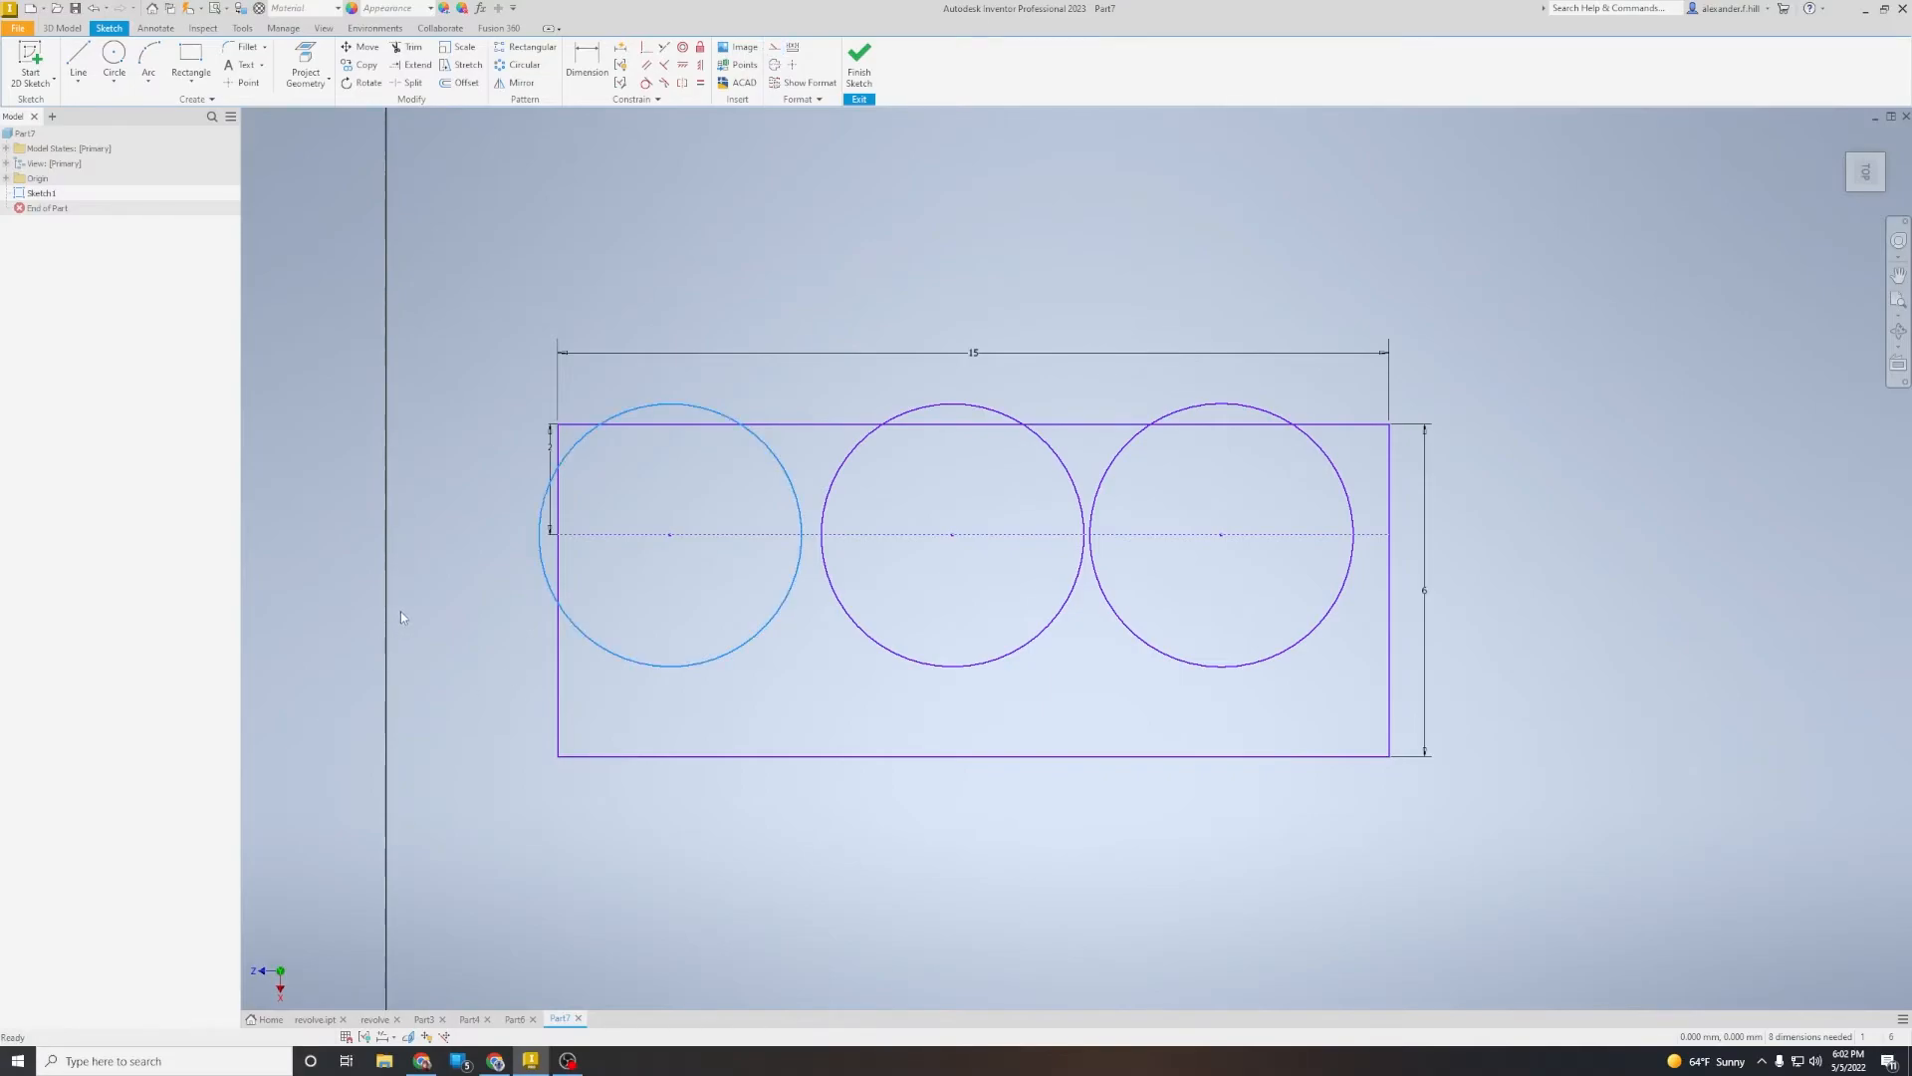
Step: Set the construction line's distance below the rectangle's upper edge to 1.5 mm
double_click(550, 478)
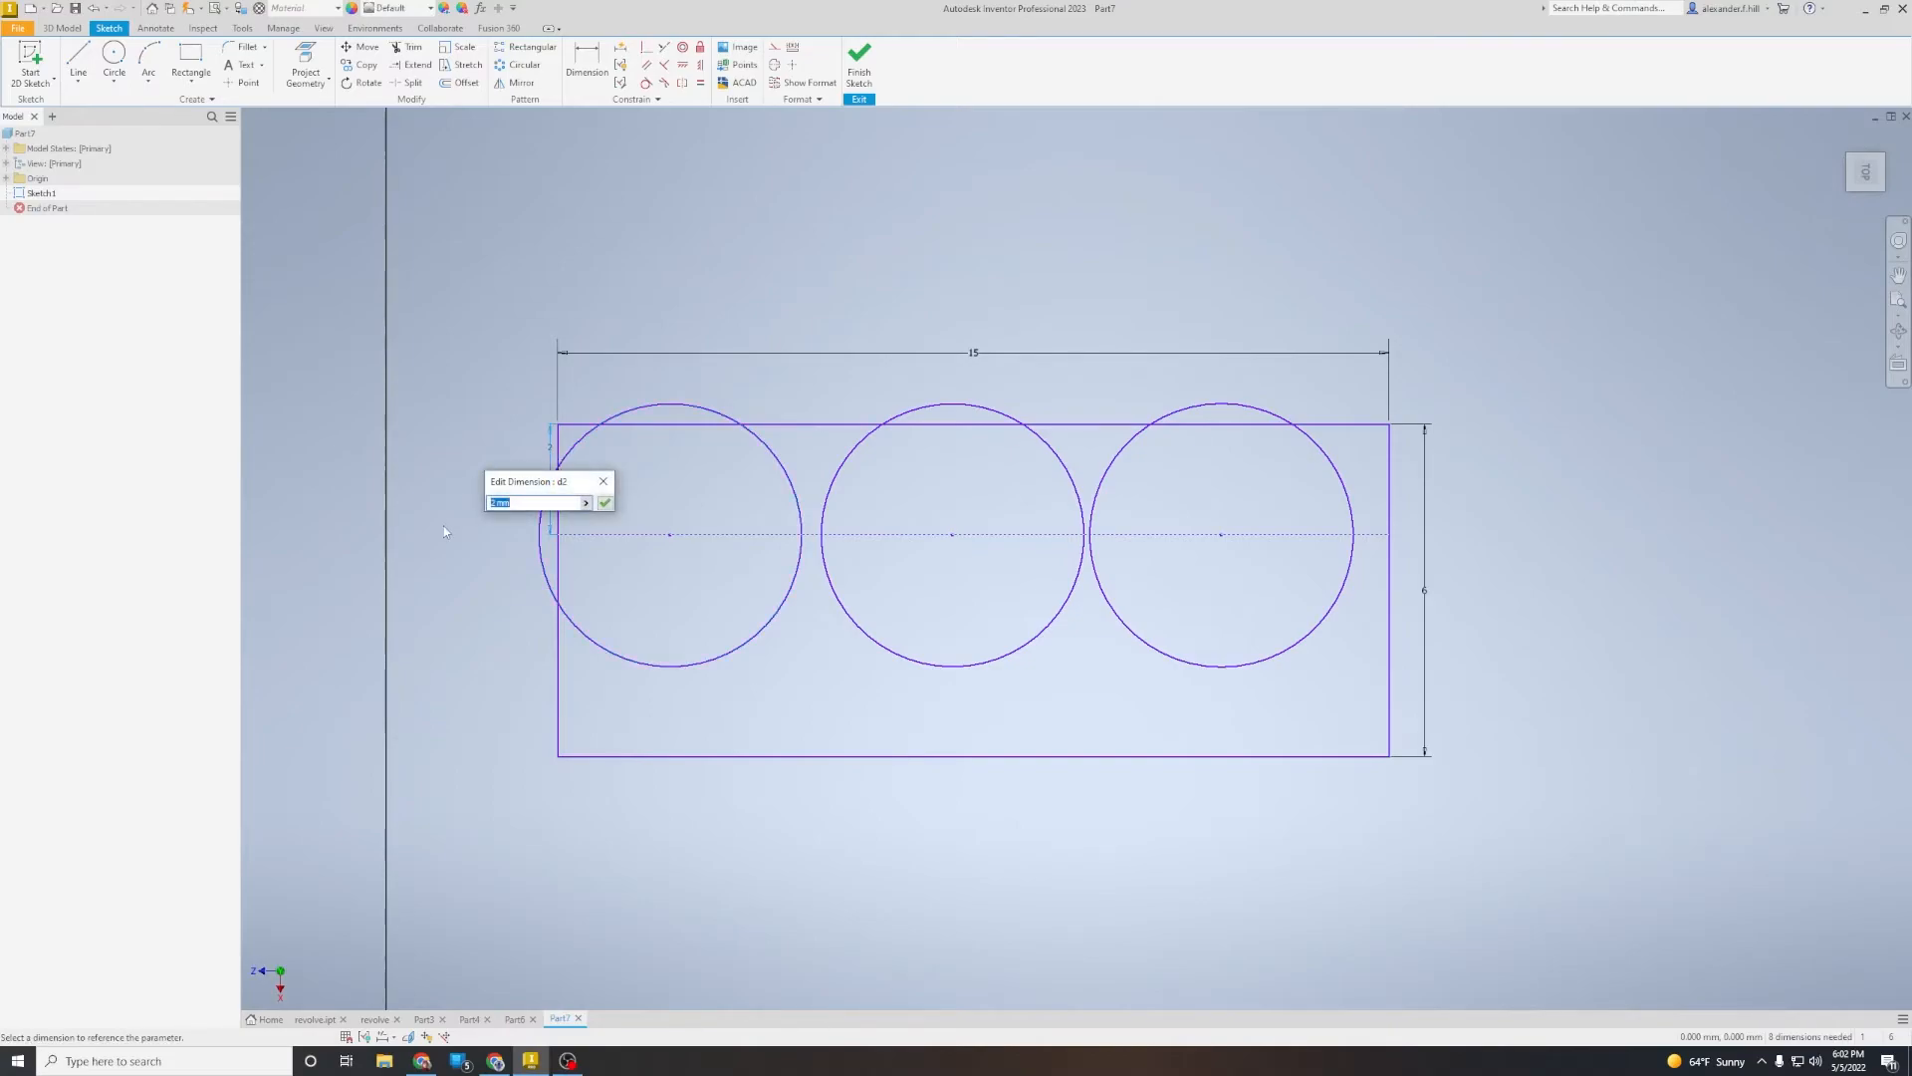
text(1.5)
key(Return)
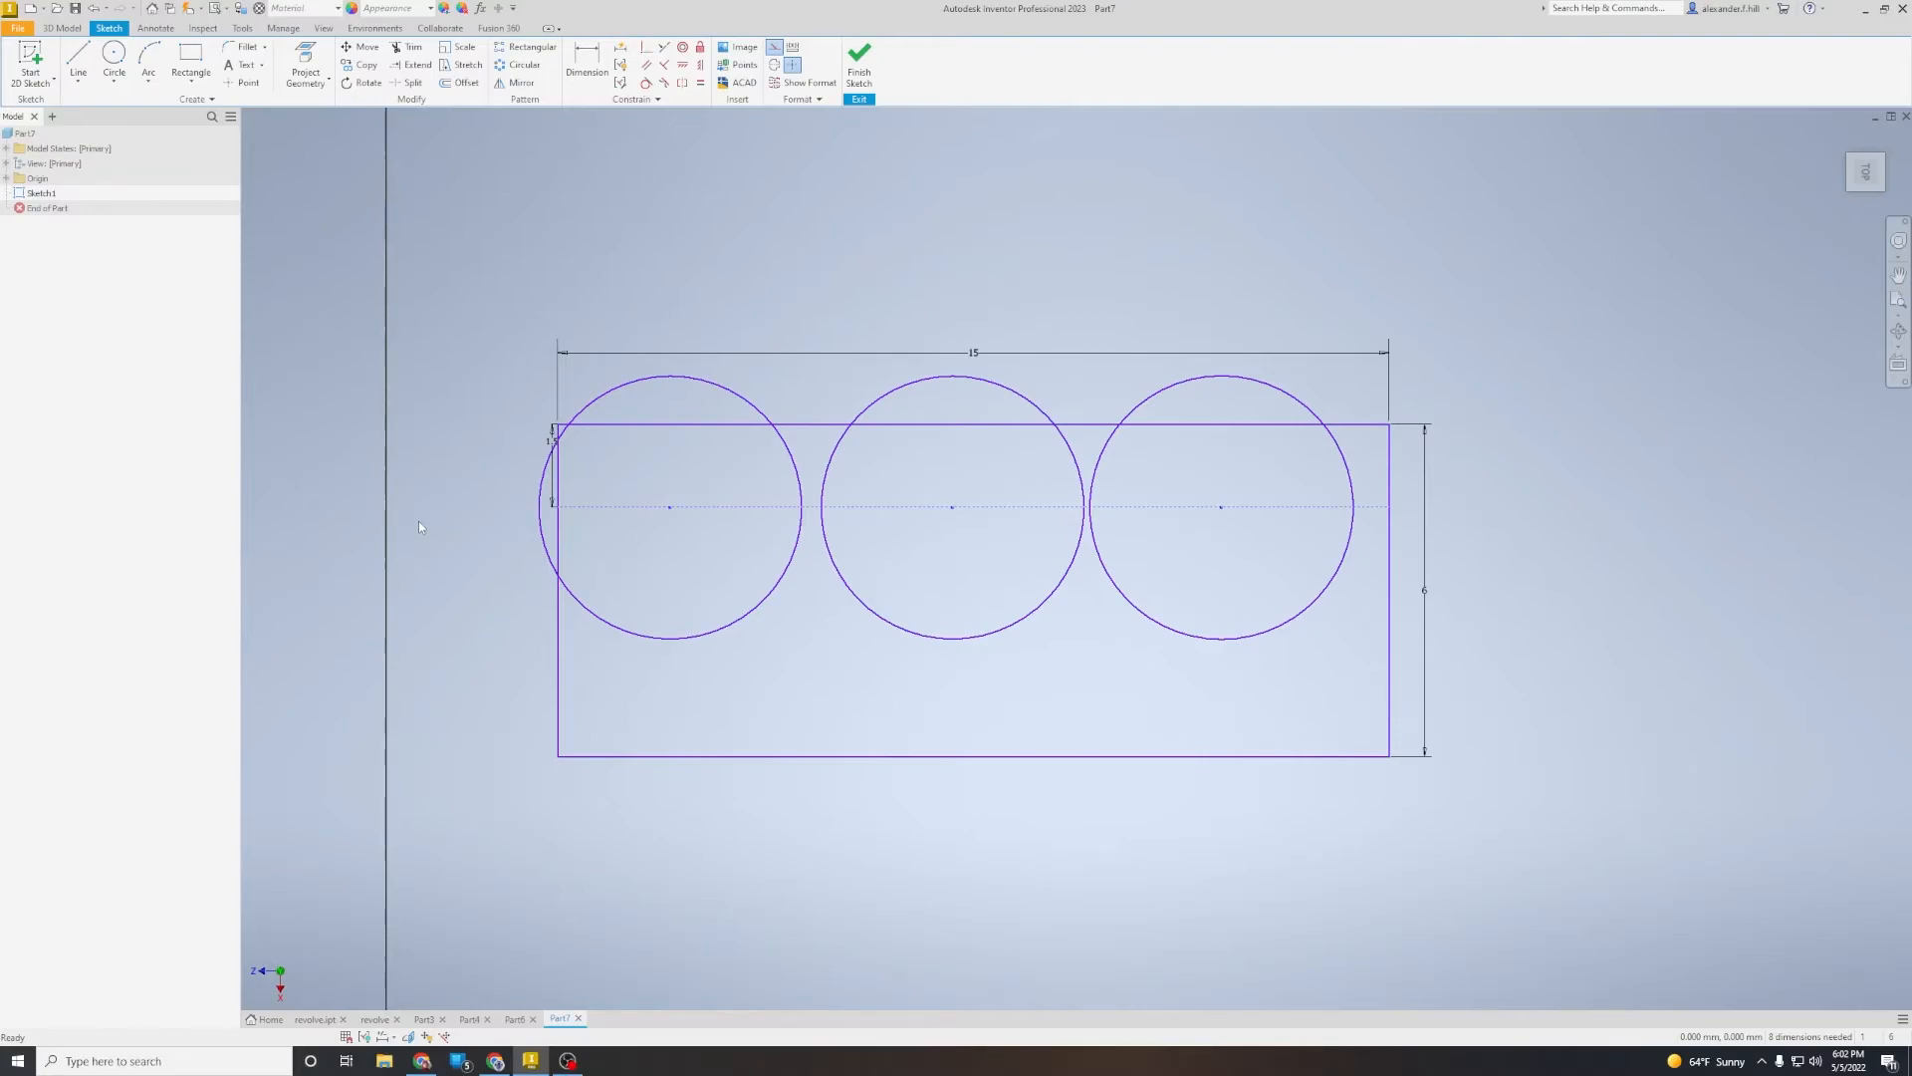
Step: Trim away the first circle's part outside the rectangle's left edge and the lower halves of all three circles
click(409, 47)
click(544, 515)
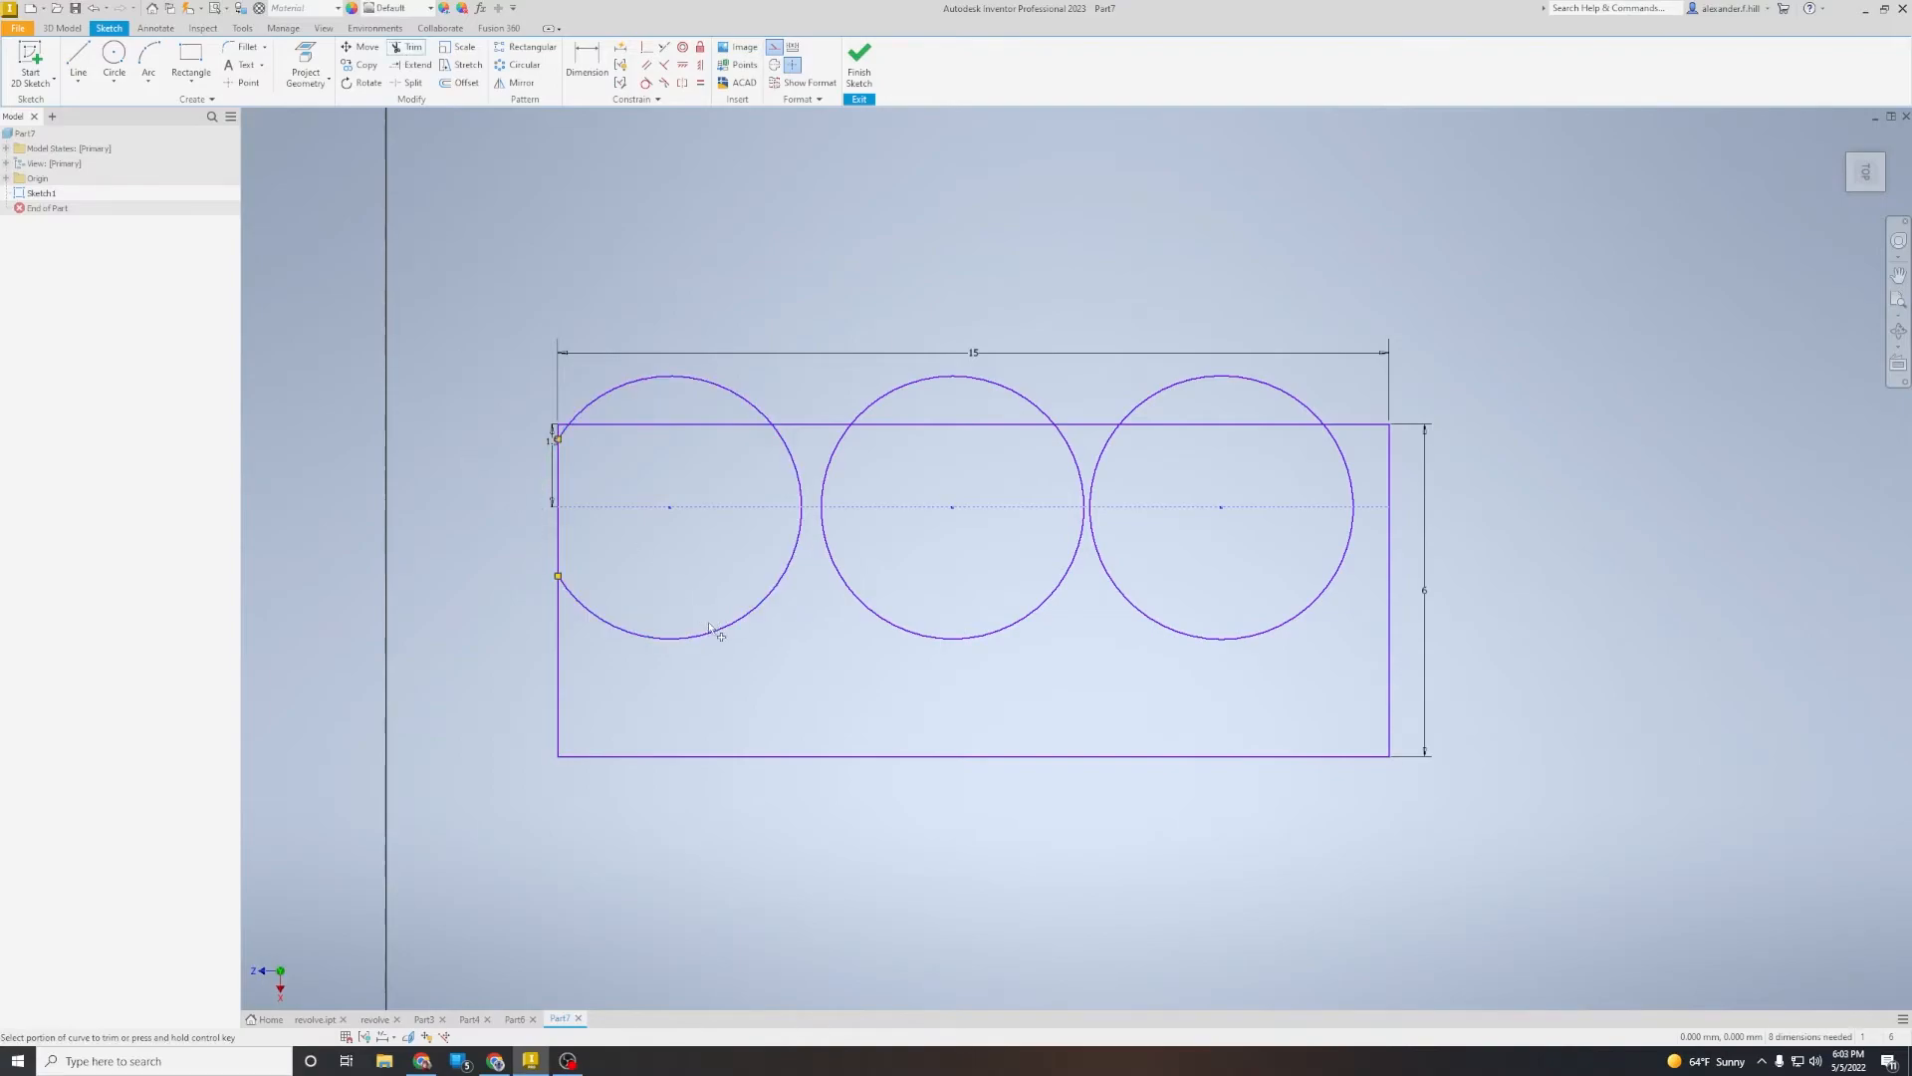
click(716, 635)
click(897, 628)
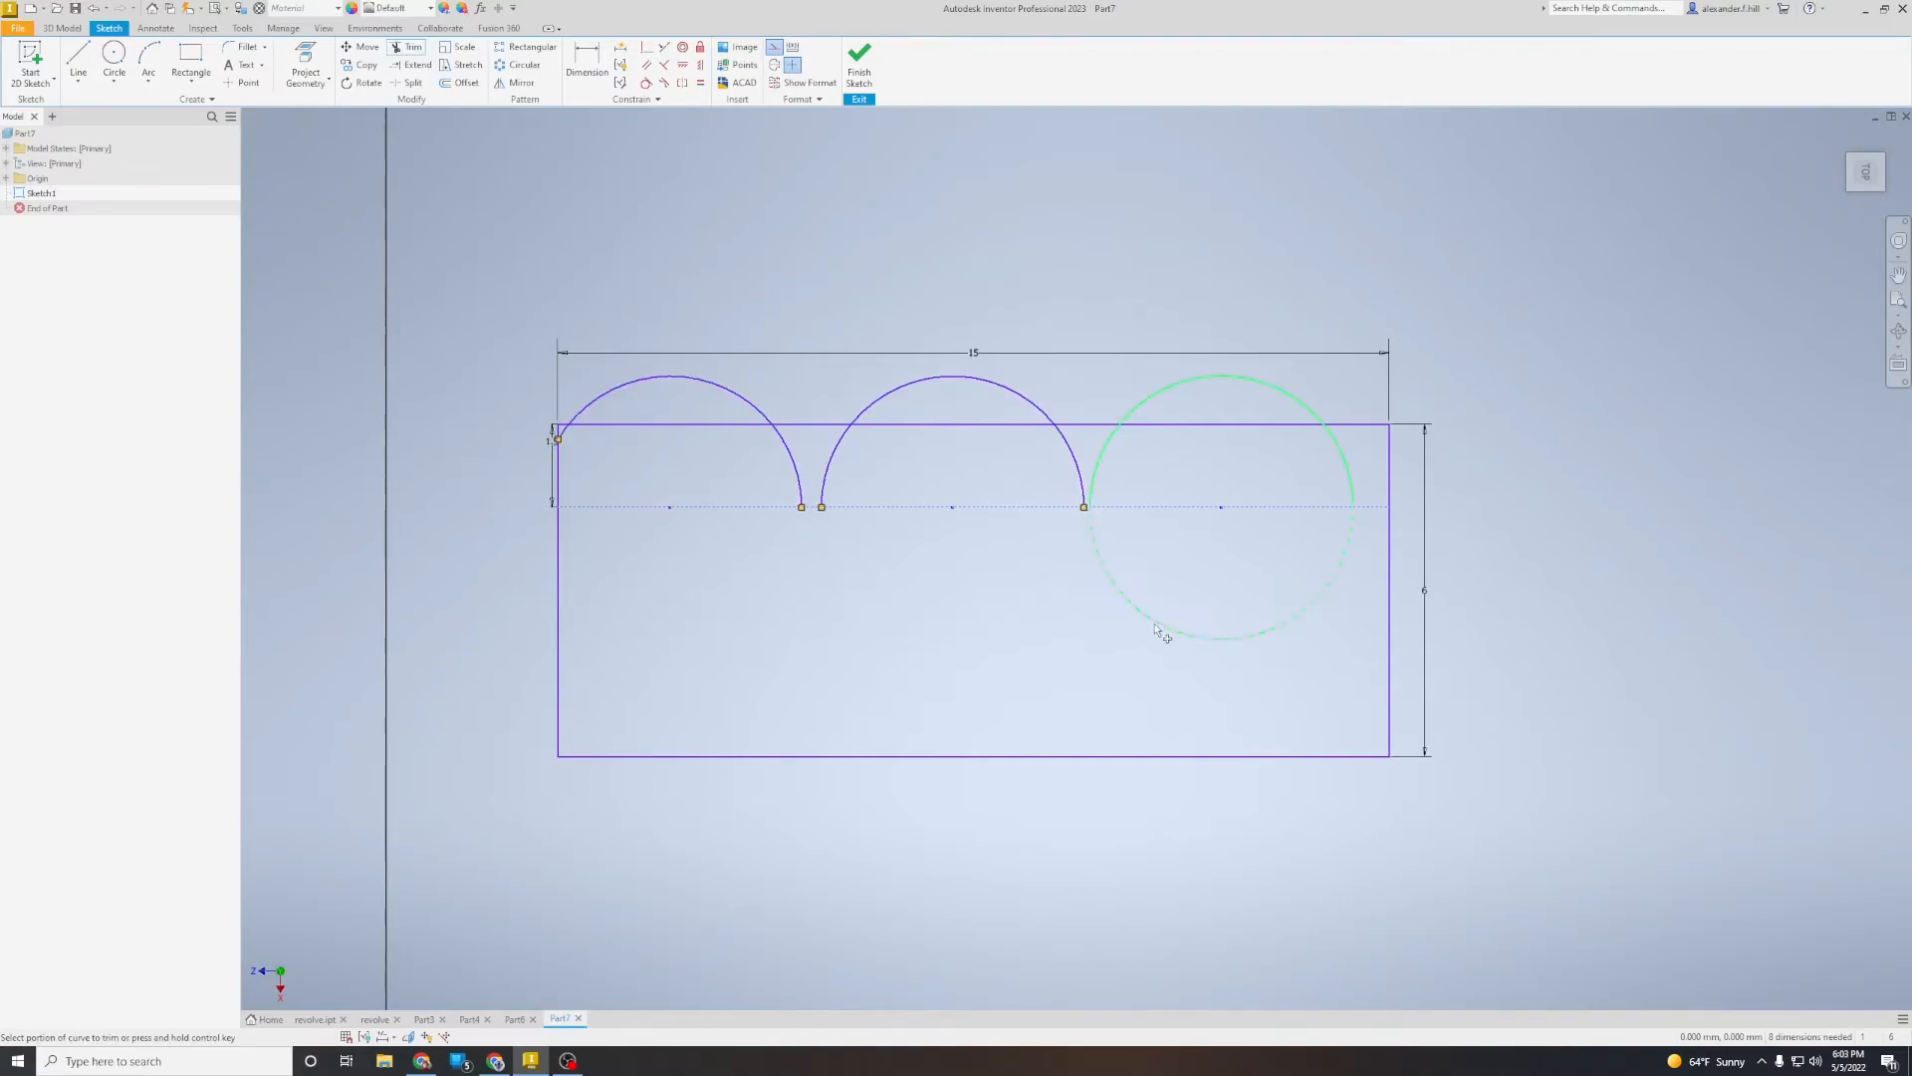
click(1175, 633)
Step: Trim the rectangle's upper edge inside the three arcs and the arc ends below that edge, leaving a scalloped outline
click(1136, 426)
click(956, 425)
click(730, 426)
click(798, 487)
click(826, 484)
click(1084, 482)
click(1098, 474)
click(1347, 470)
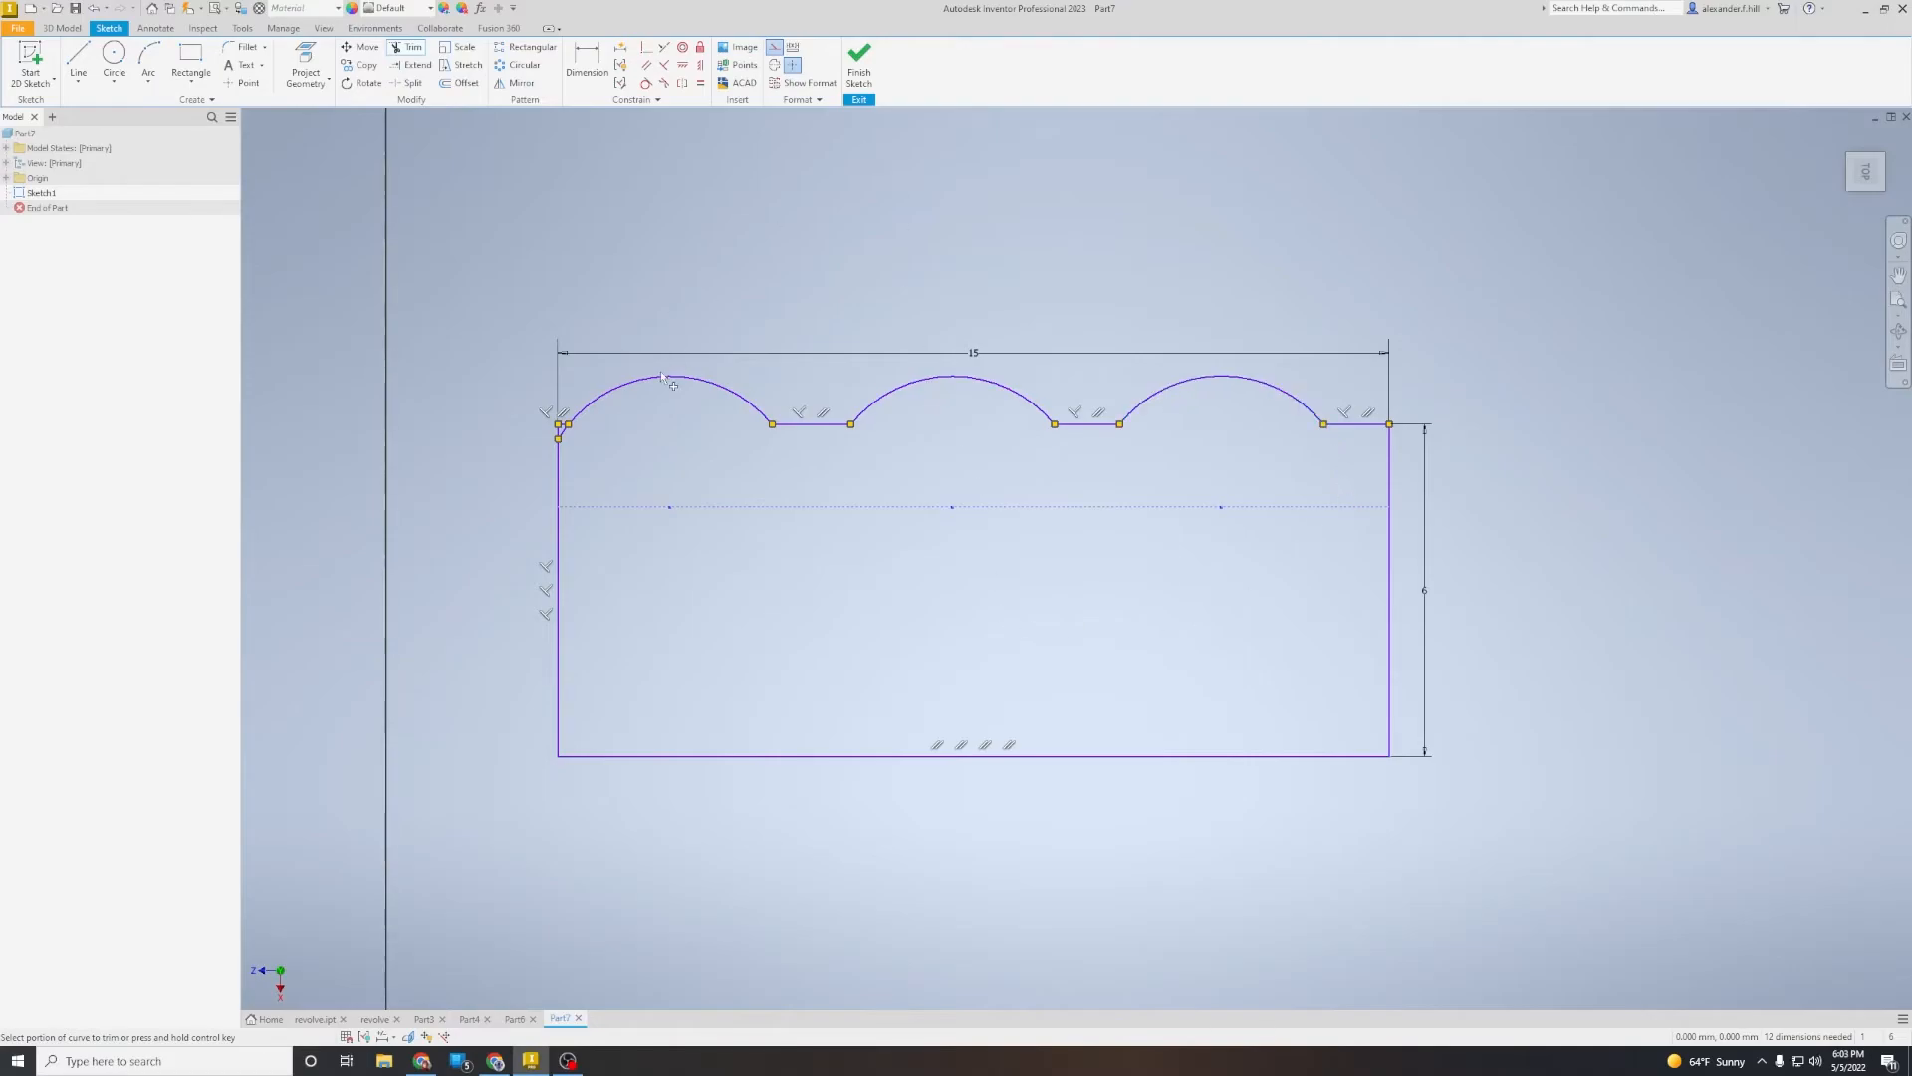
Step: Finish the sketch and revolve the scalloped profile 360 degrees about its short edge at the cut-off arc
click(861, 69)
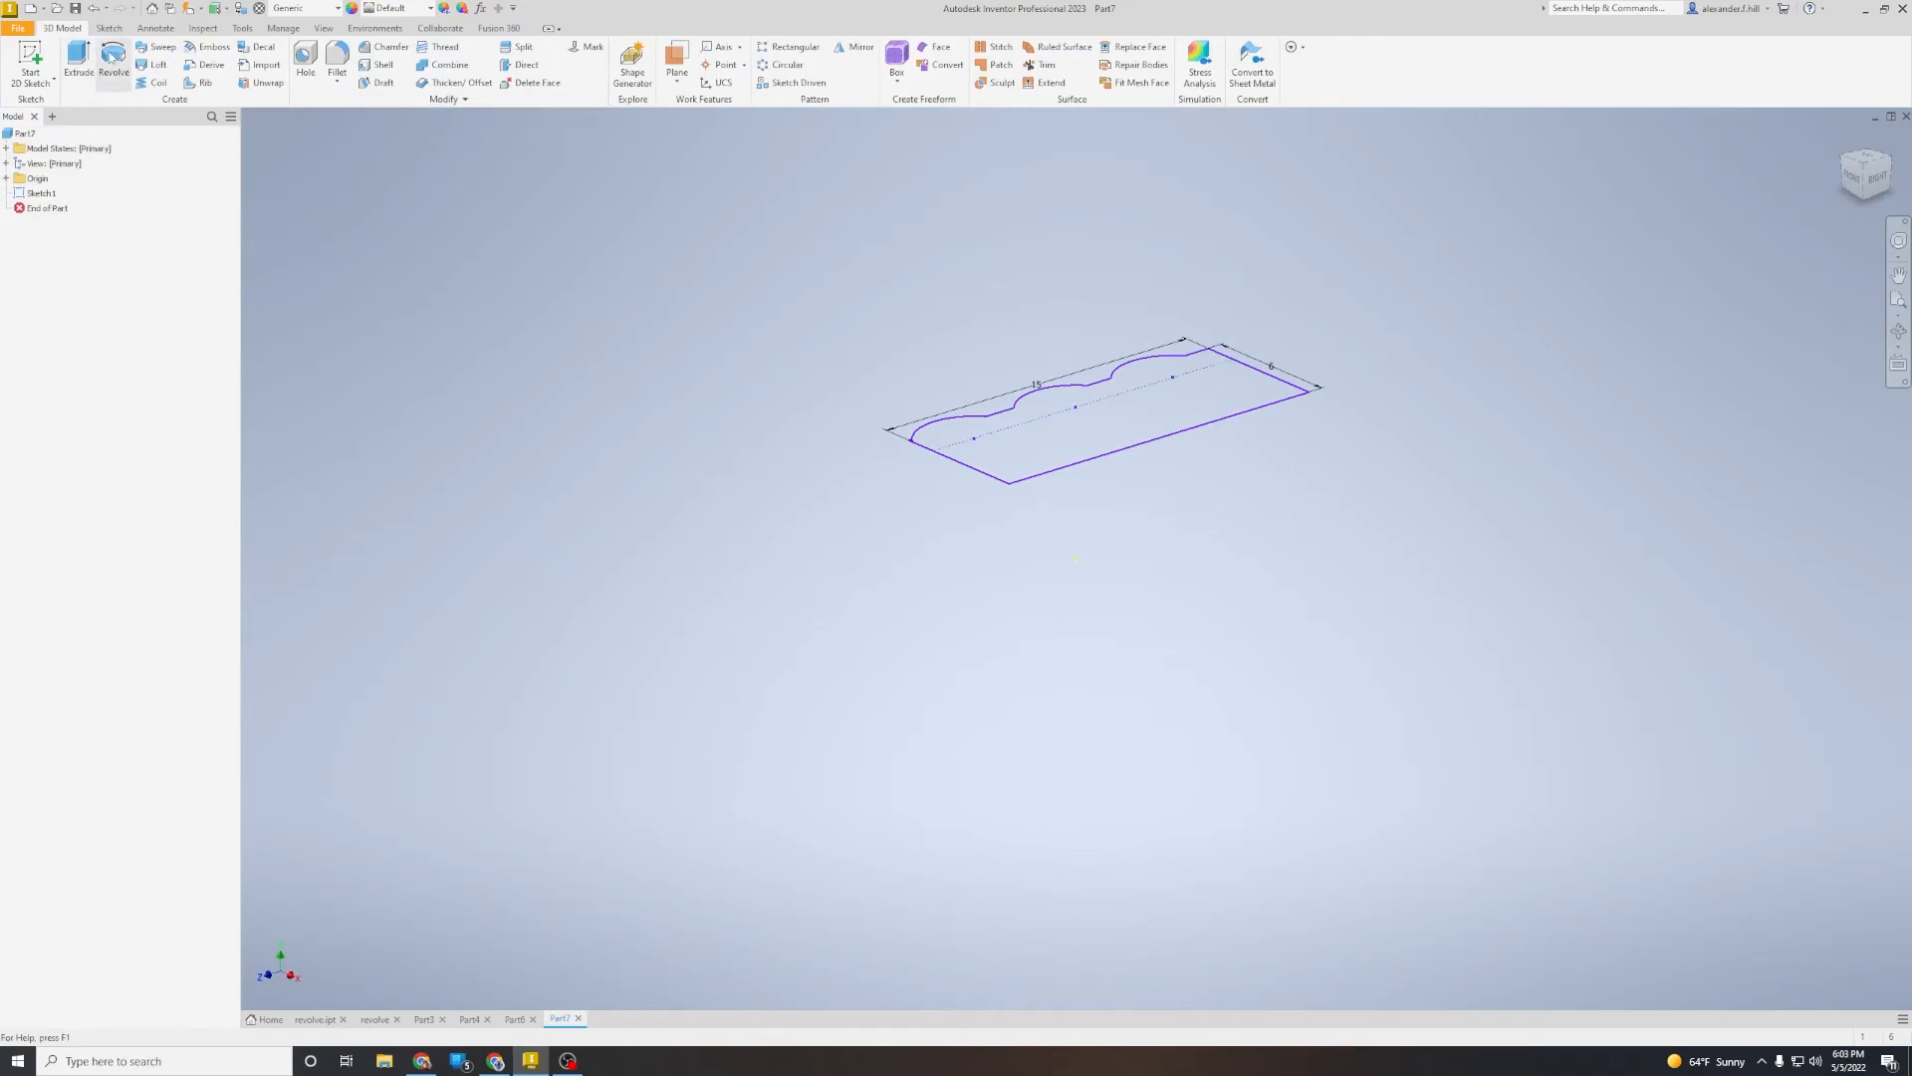
click(112, 59)
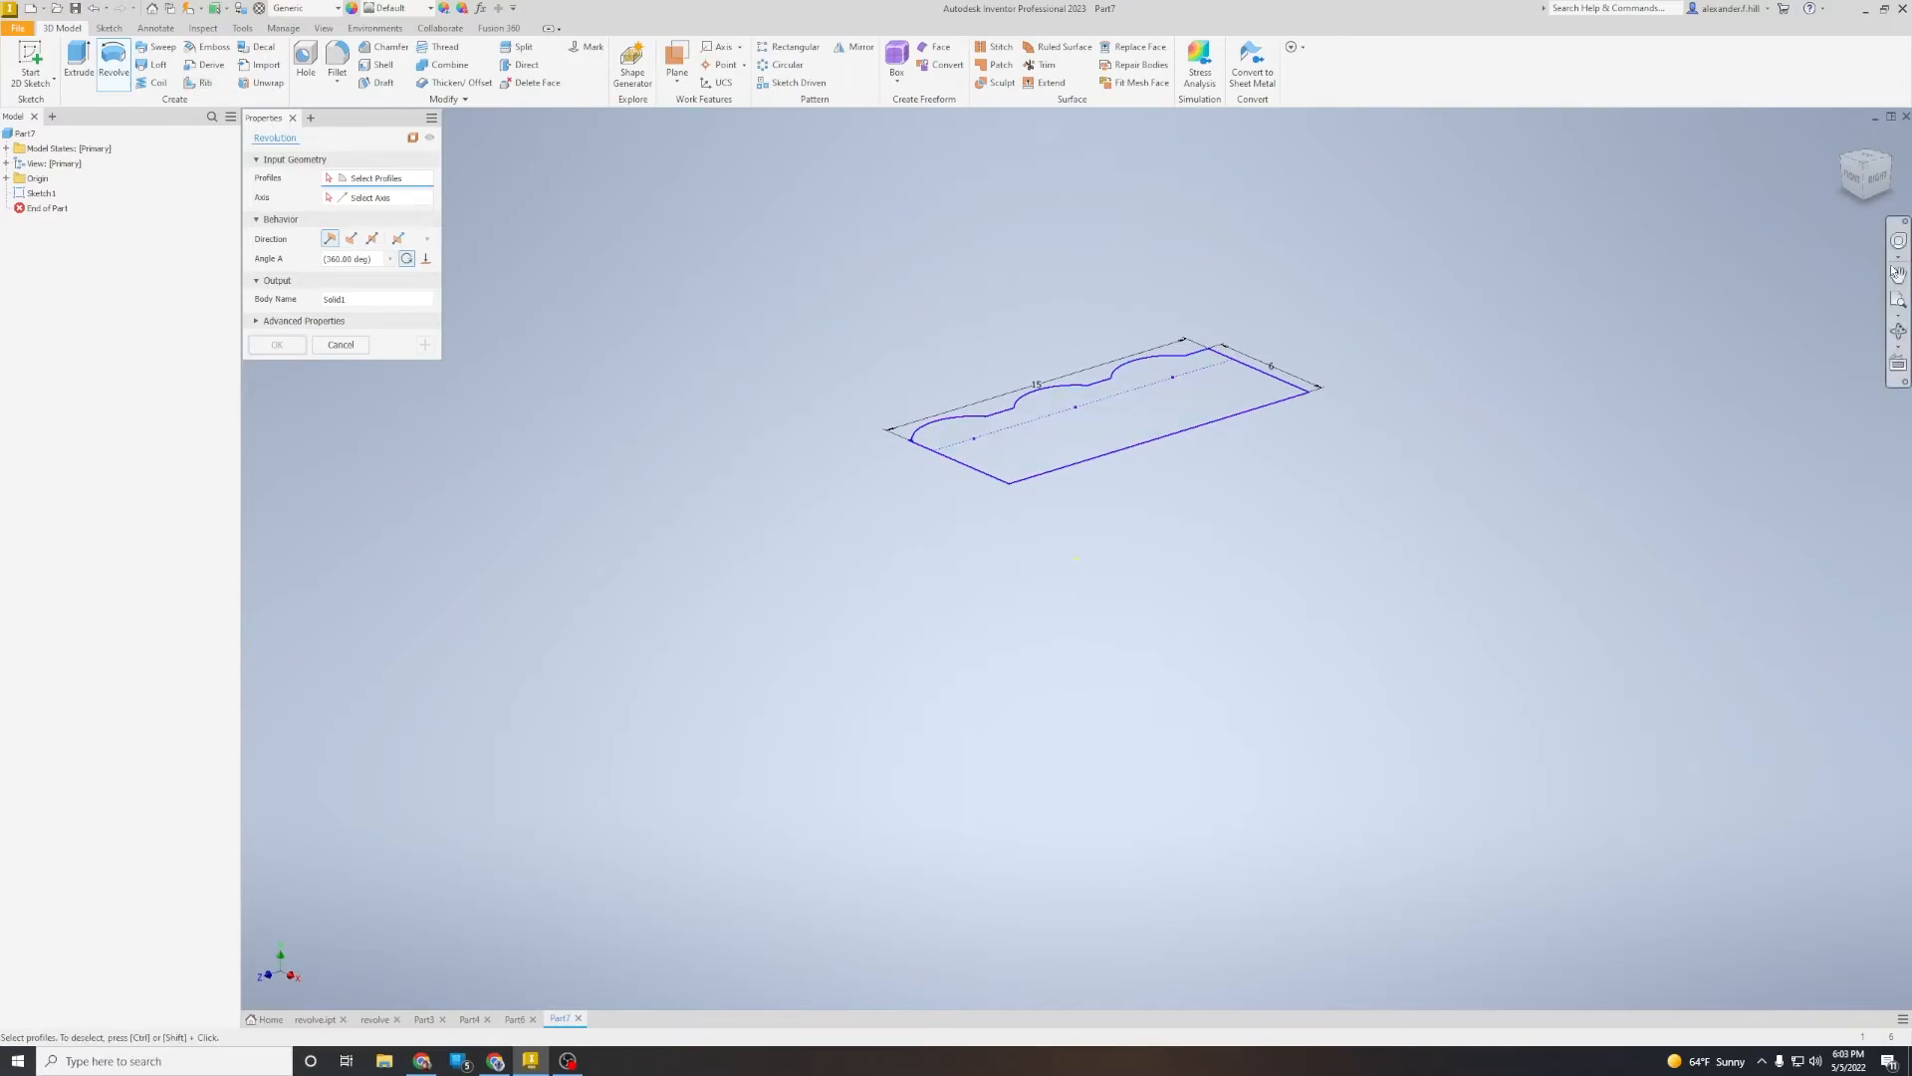
click(1883, 191)
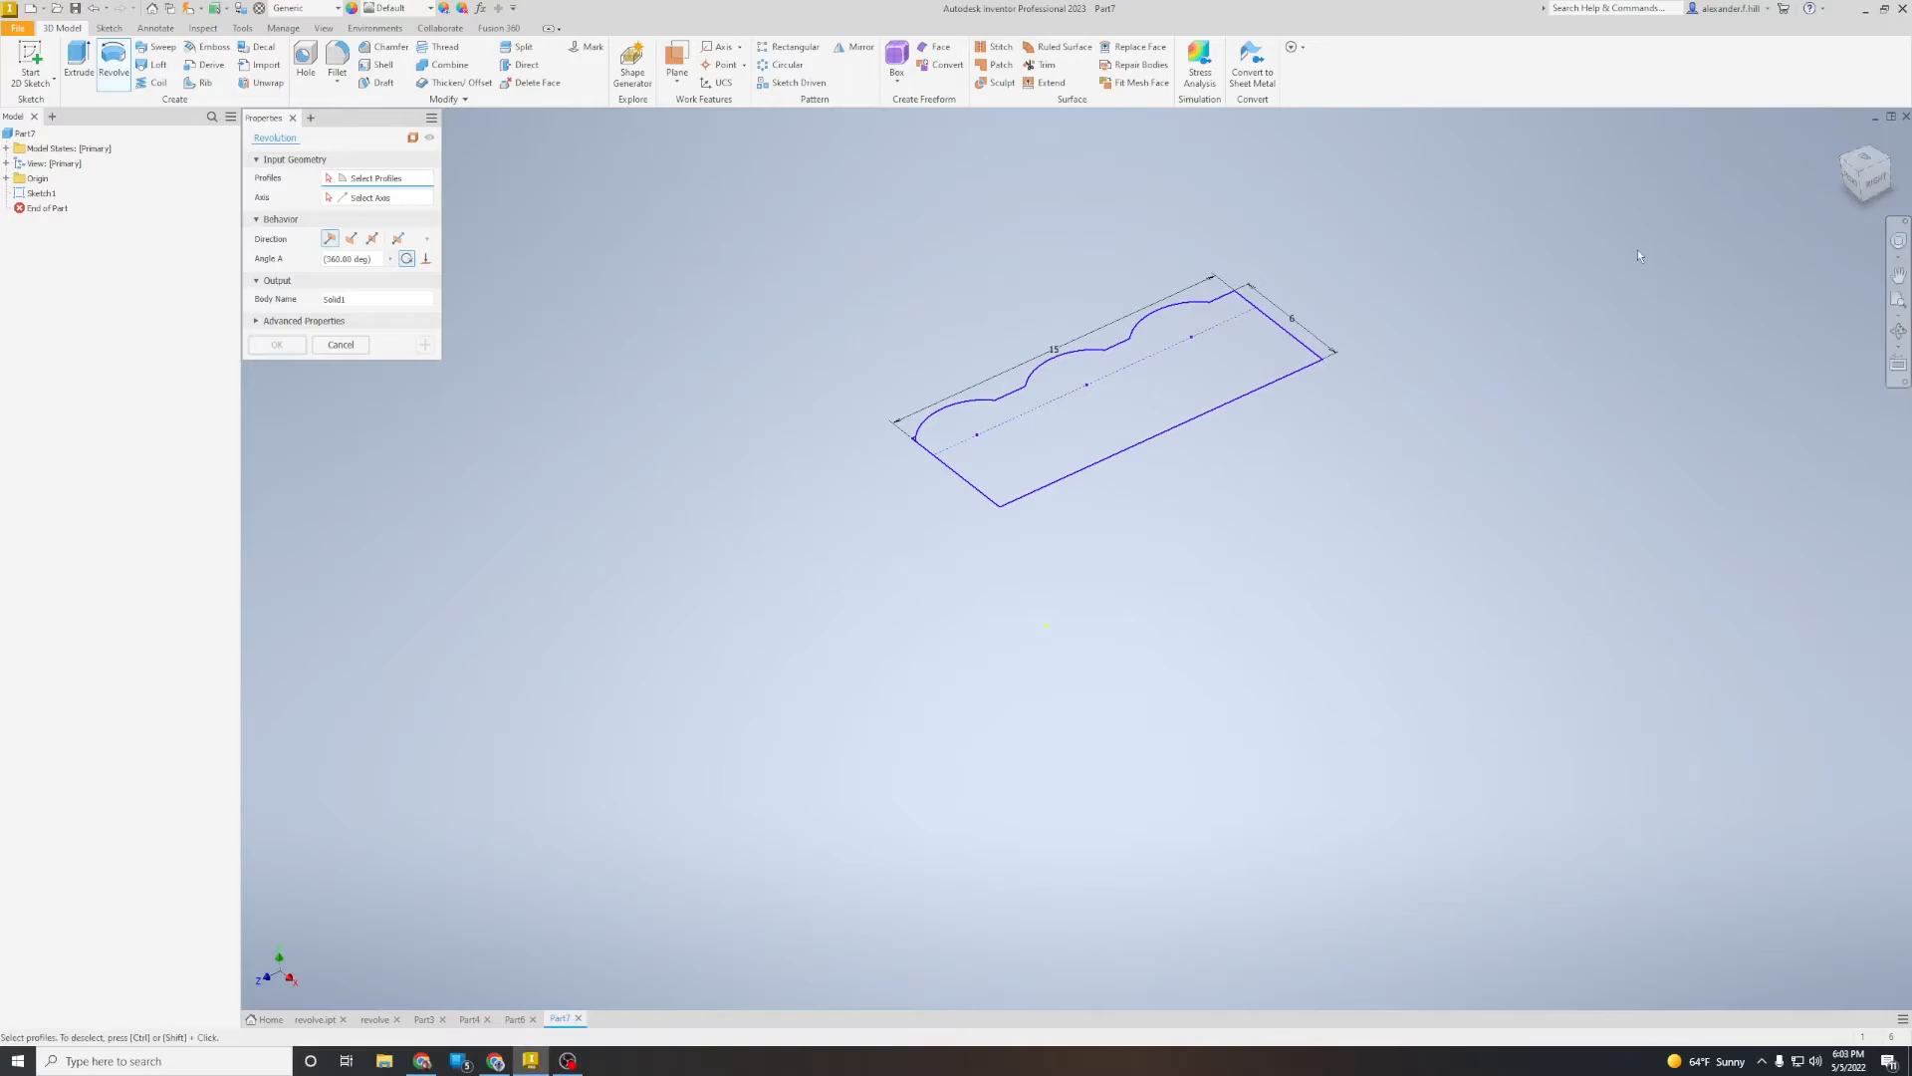
click(1185, 380)
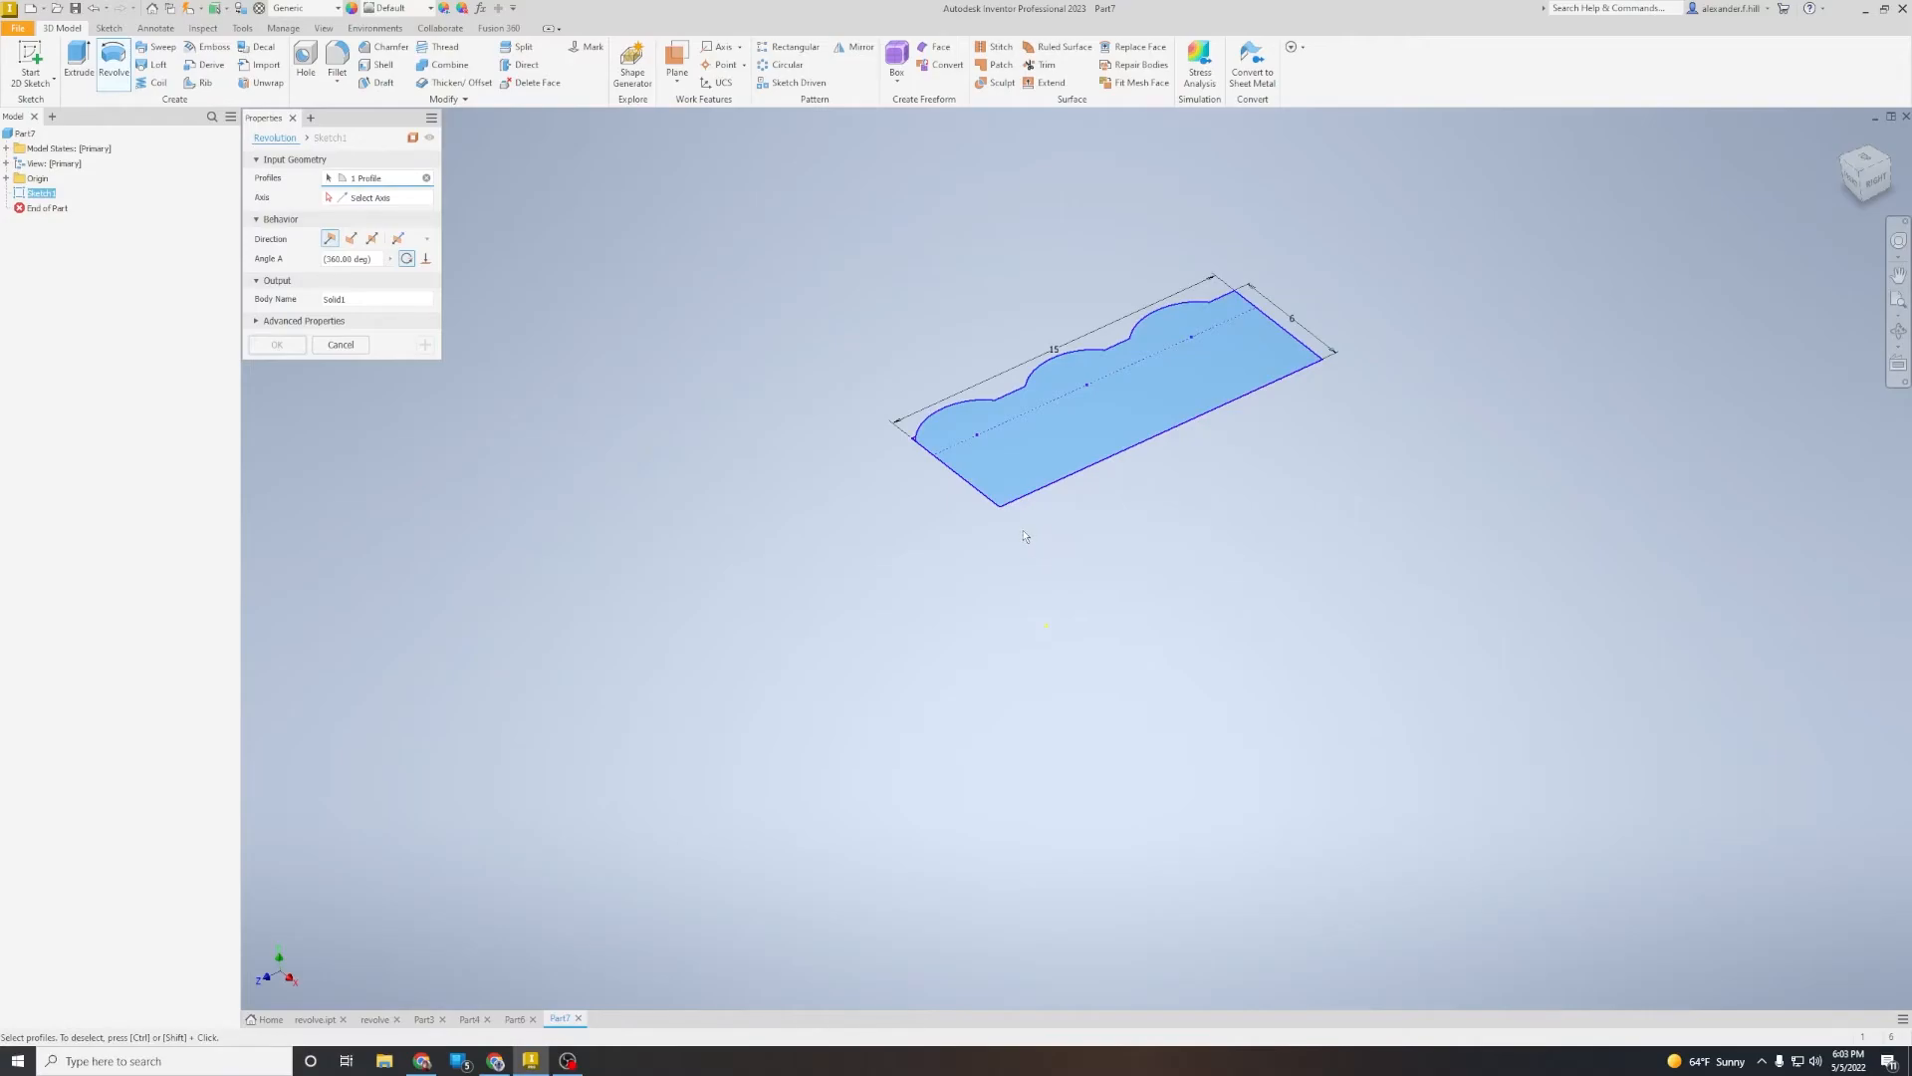
click(376, 199)
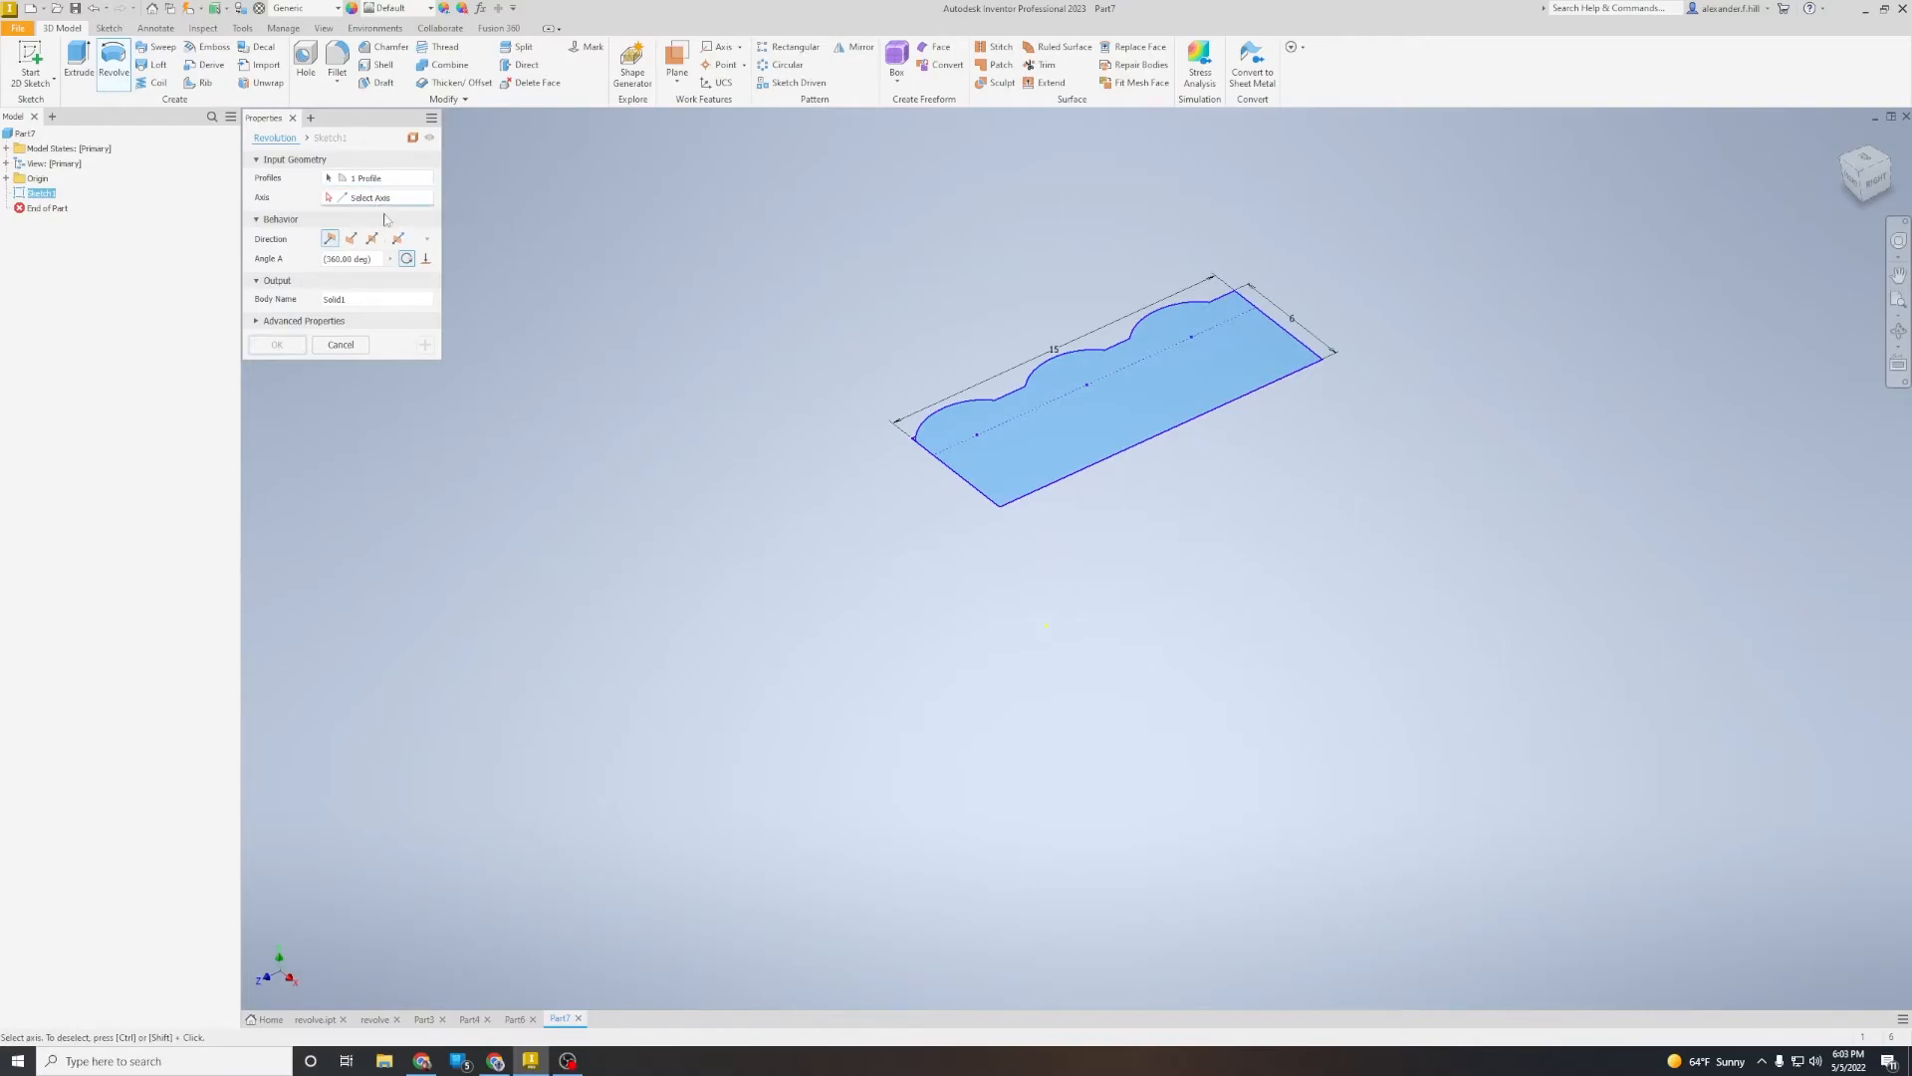
click(971, 486)
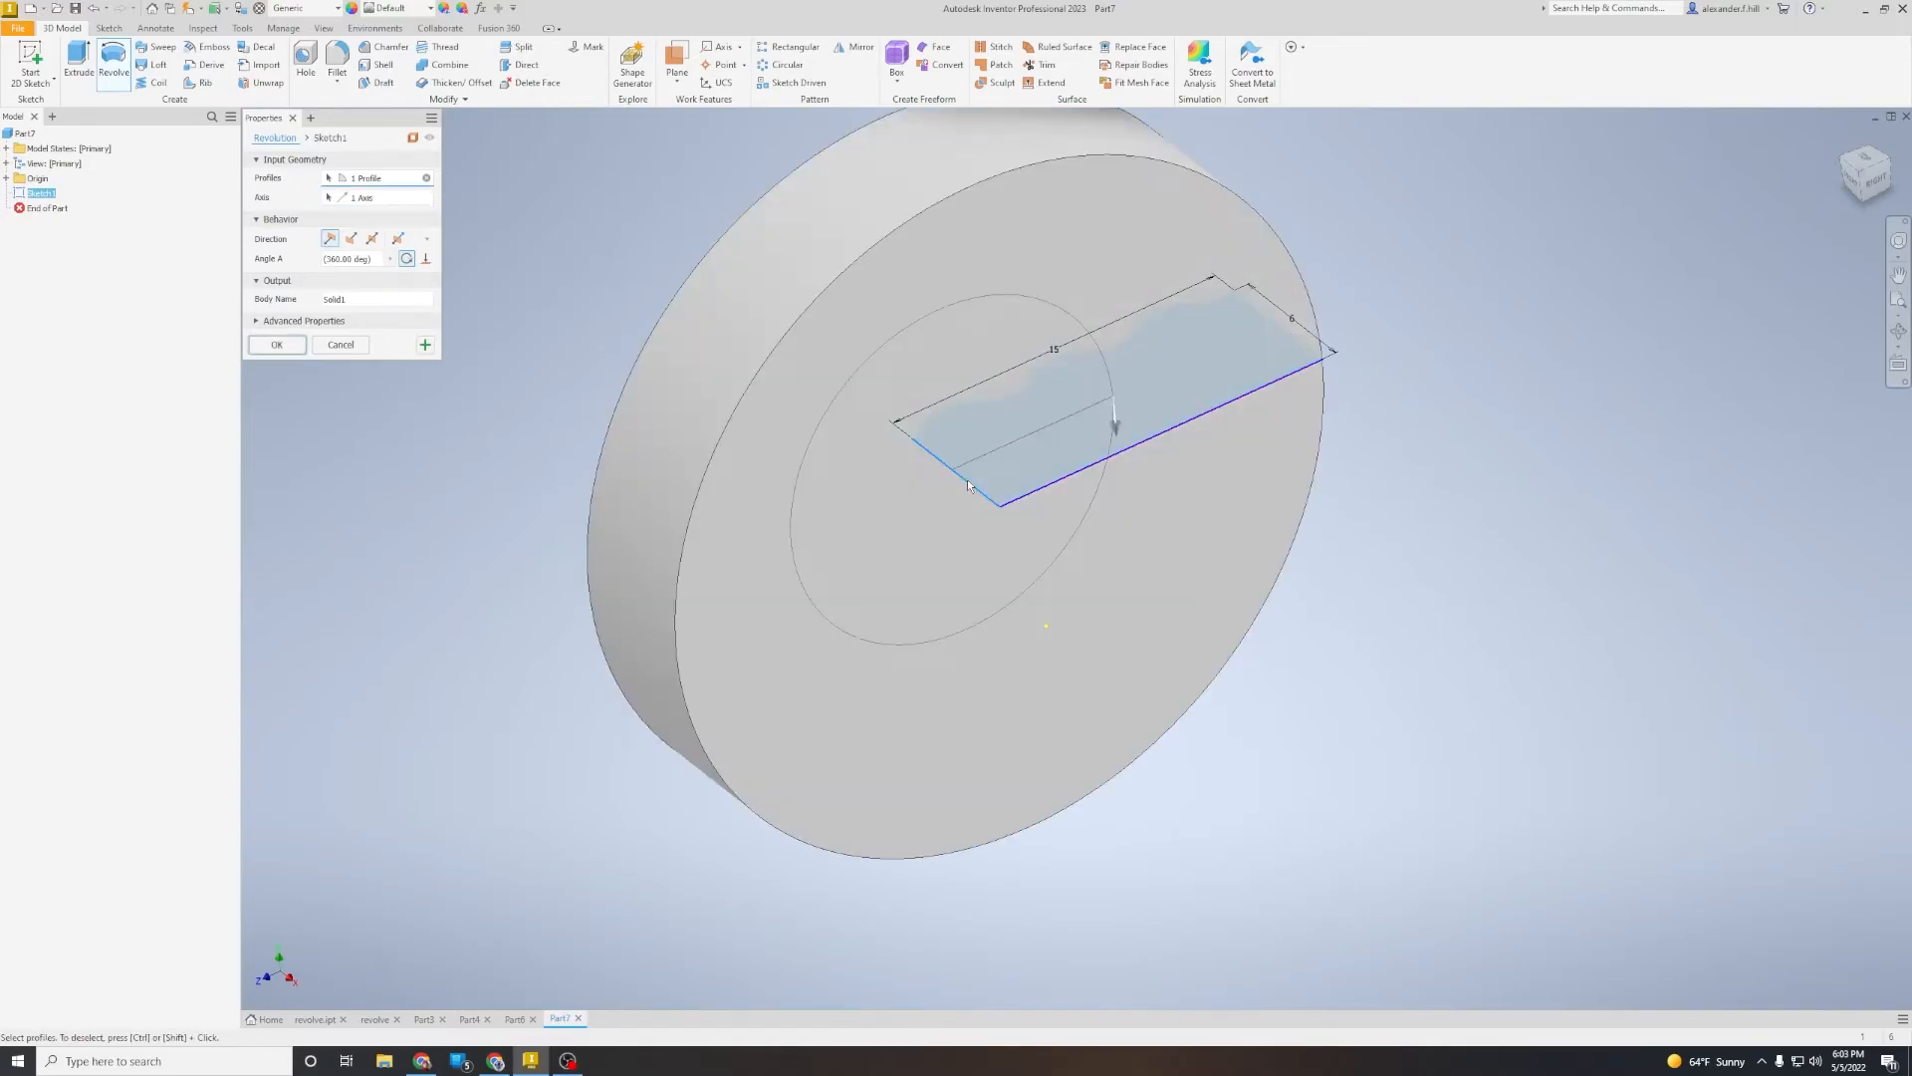
drag(1876, 168, 1904, 191)
mouse_move(1122, 675)
shift+middle_down()
mouse_move(1414, 652)
mouse_move(1571, 576)
shift+middle_up()
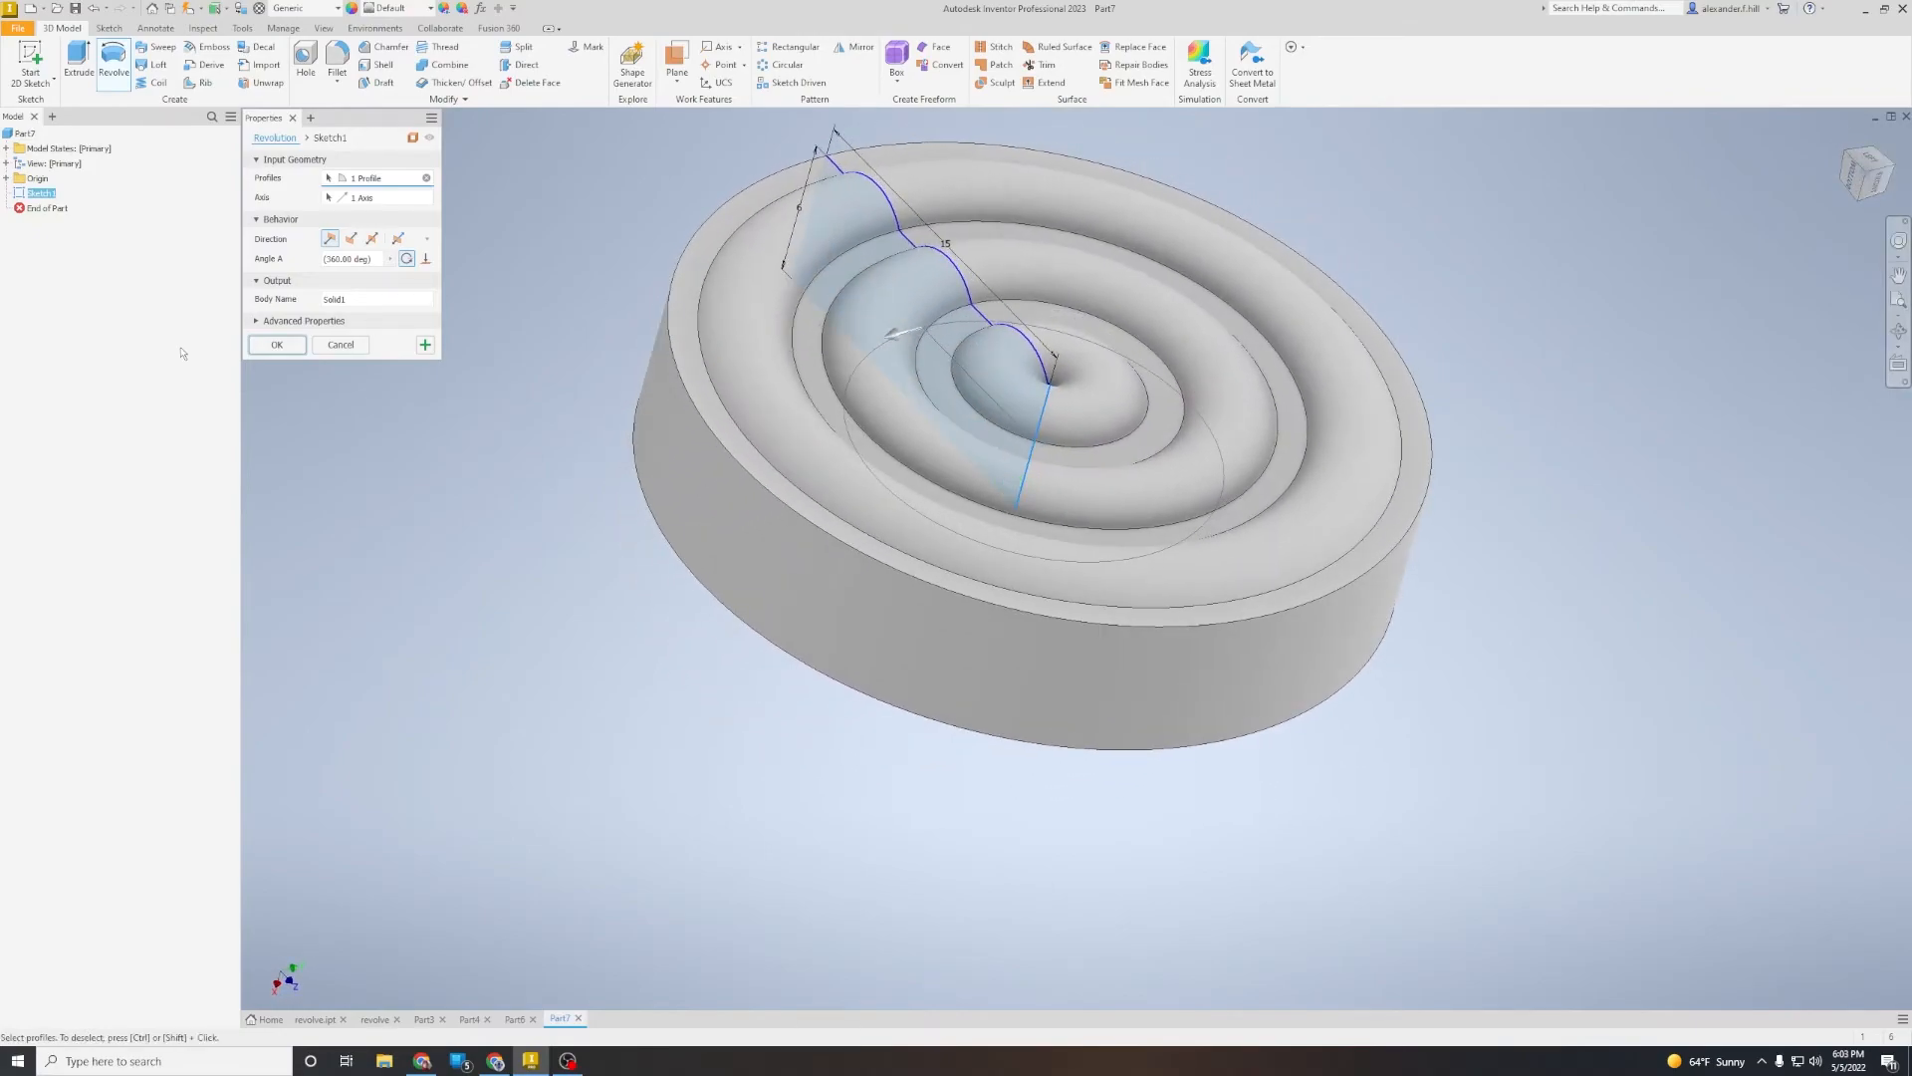
click(291, 346)
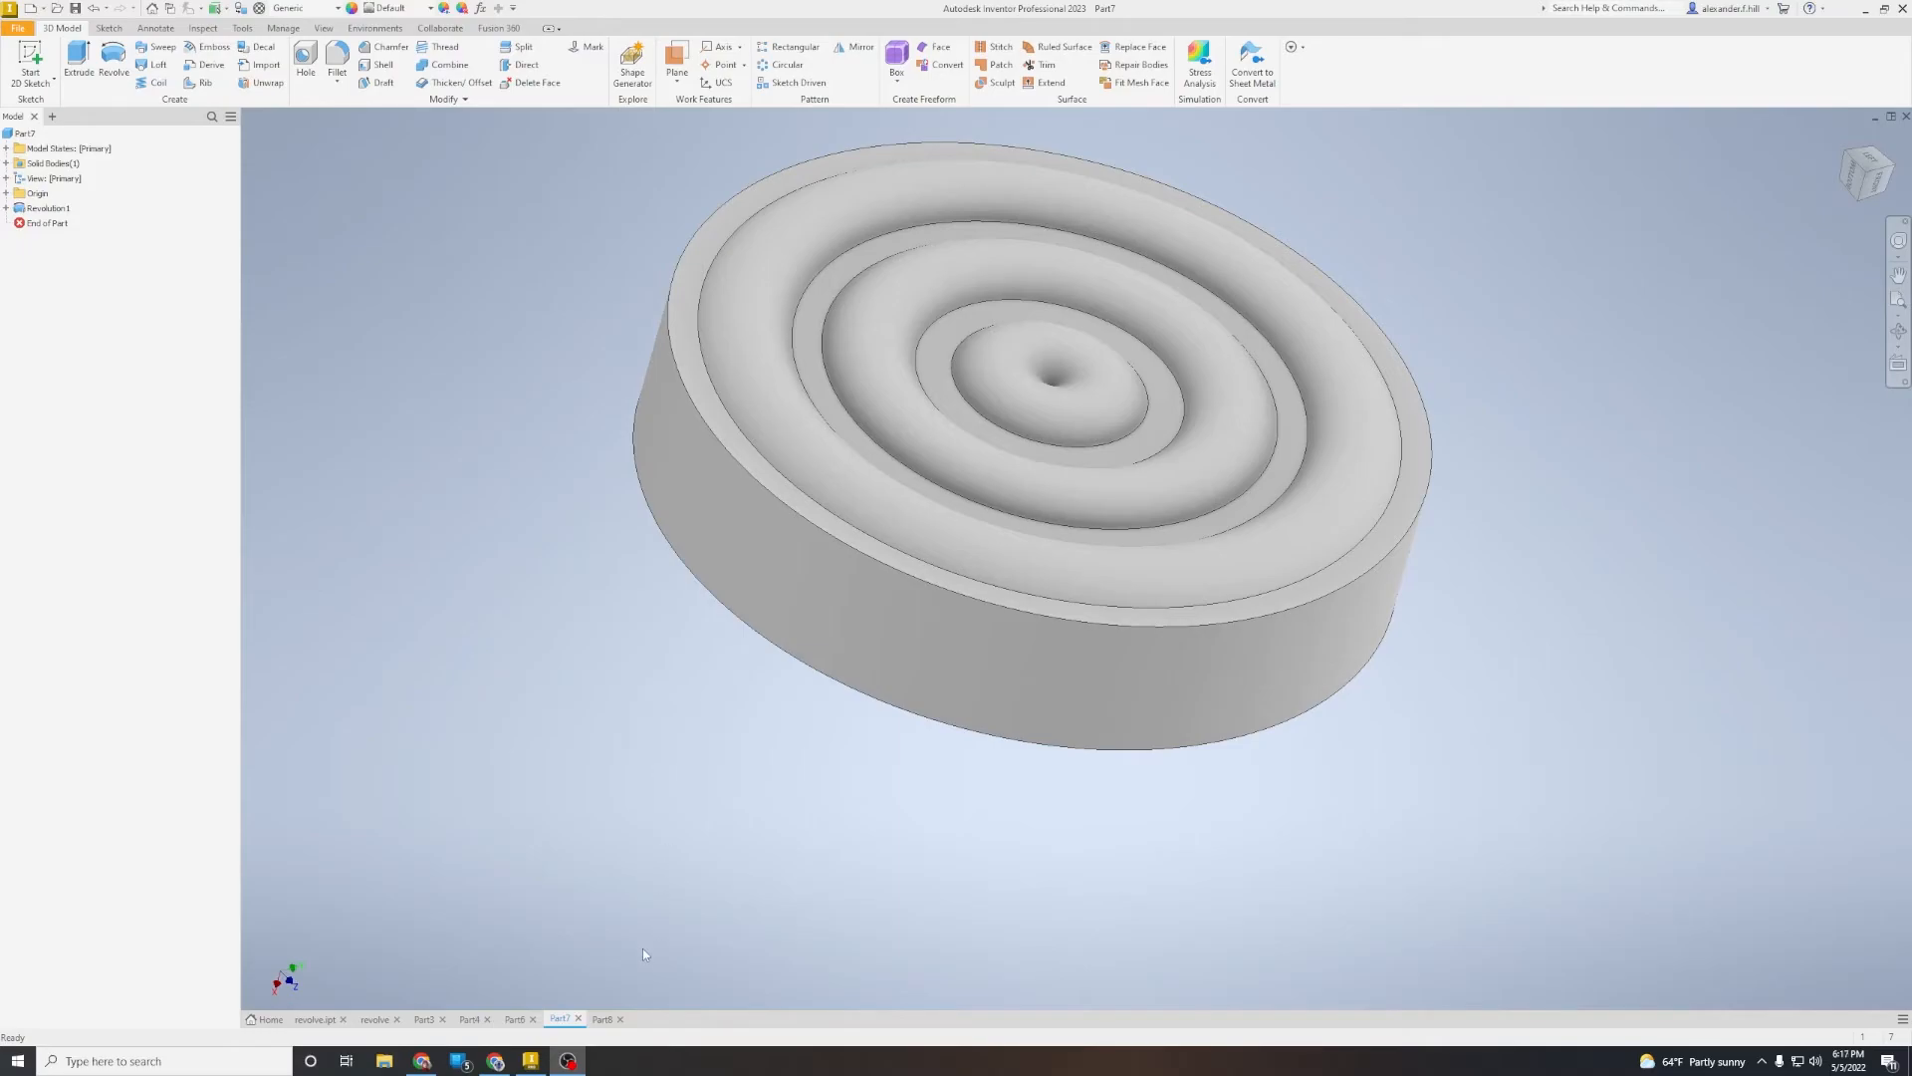
Step: Create a new part file from the Standard.ipt template
click(18, 27)
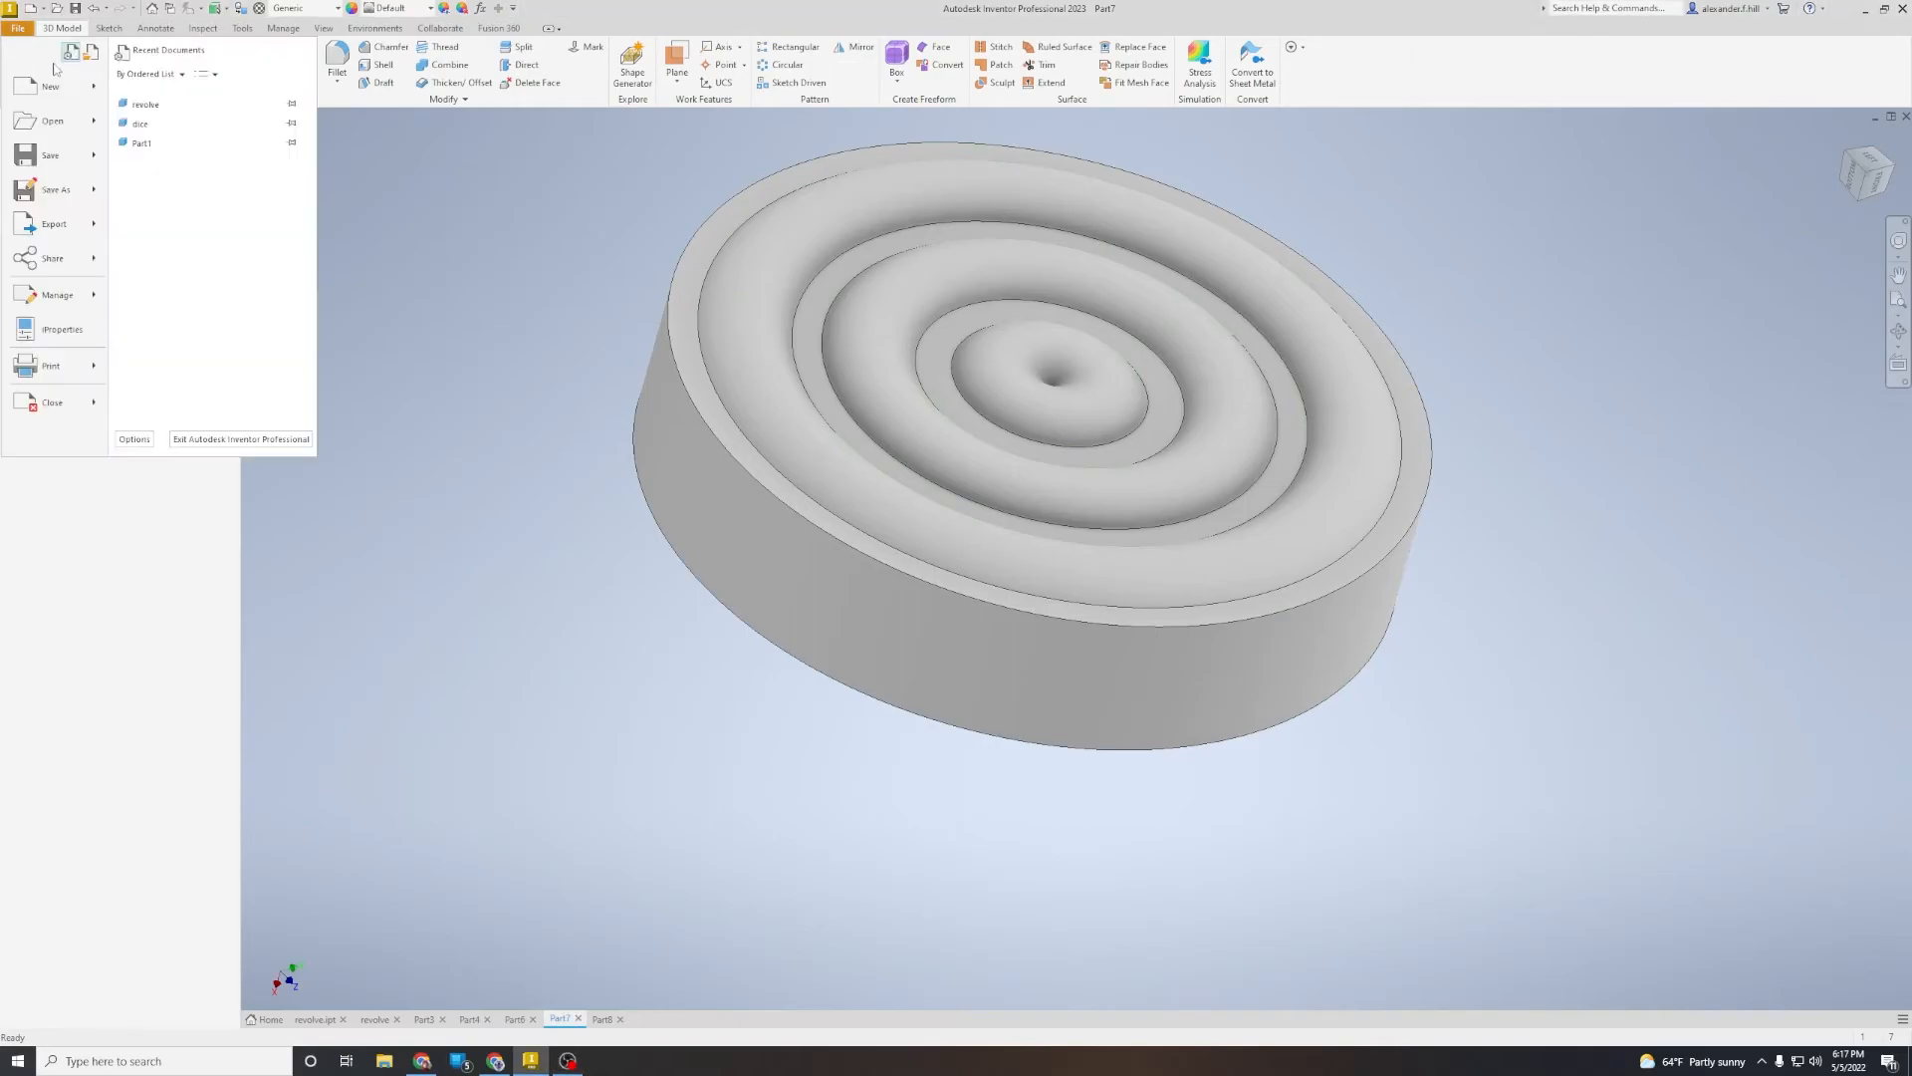
click(50, 86)
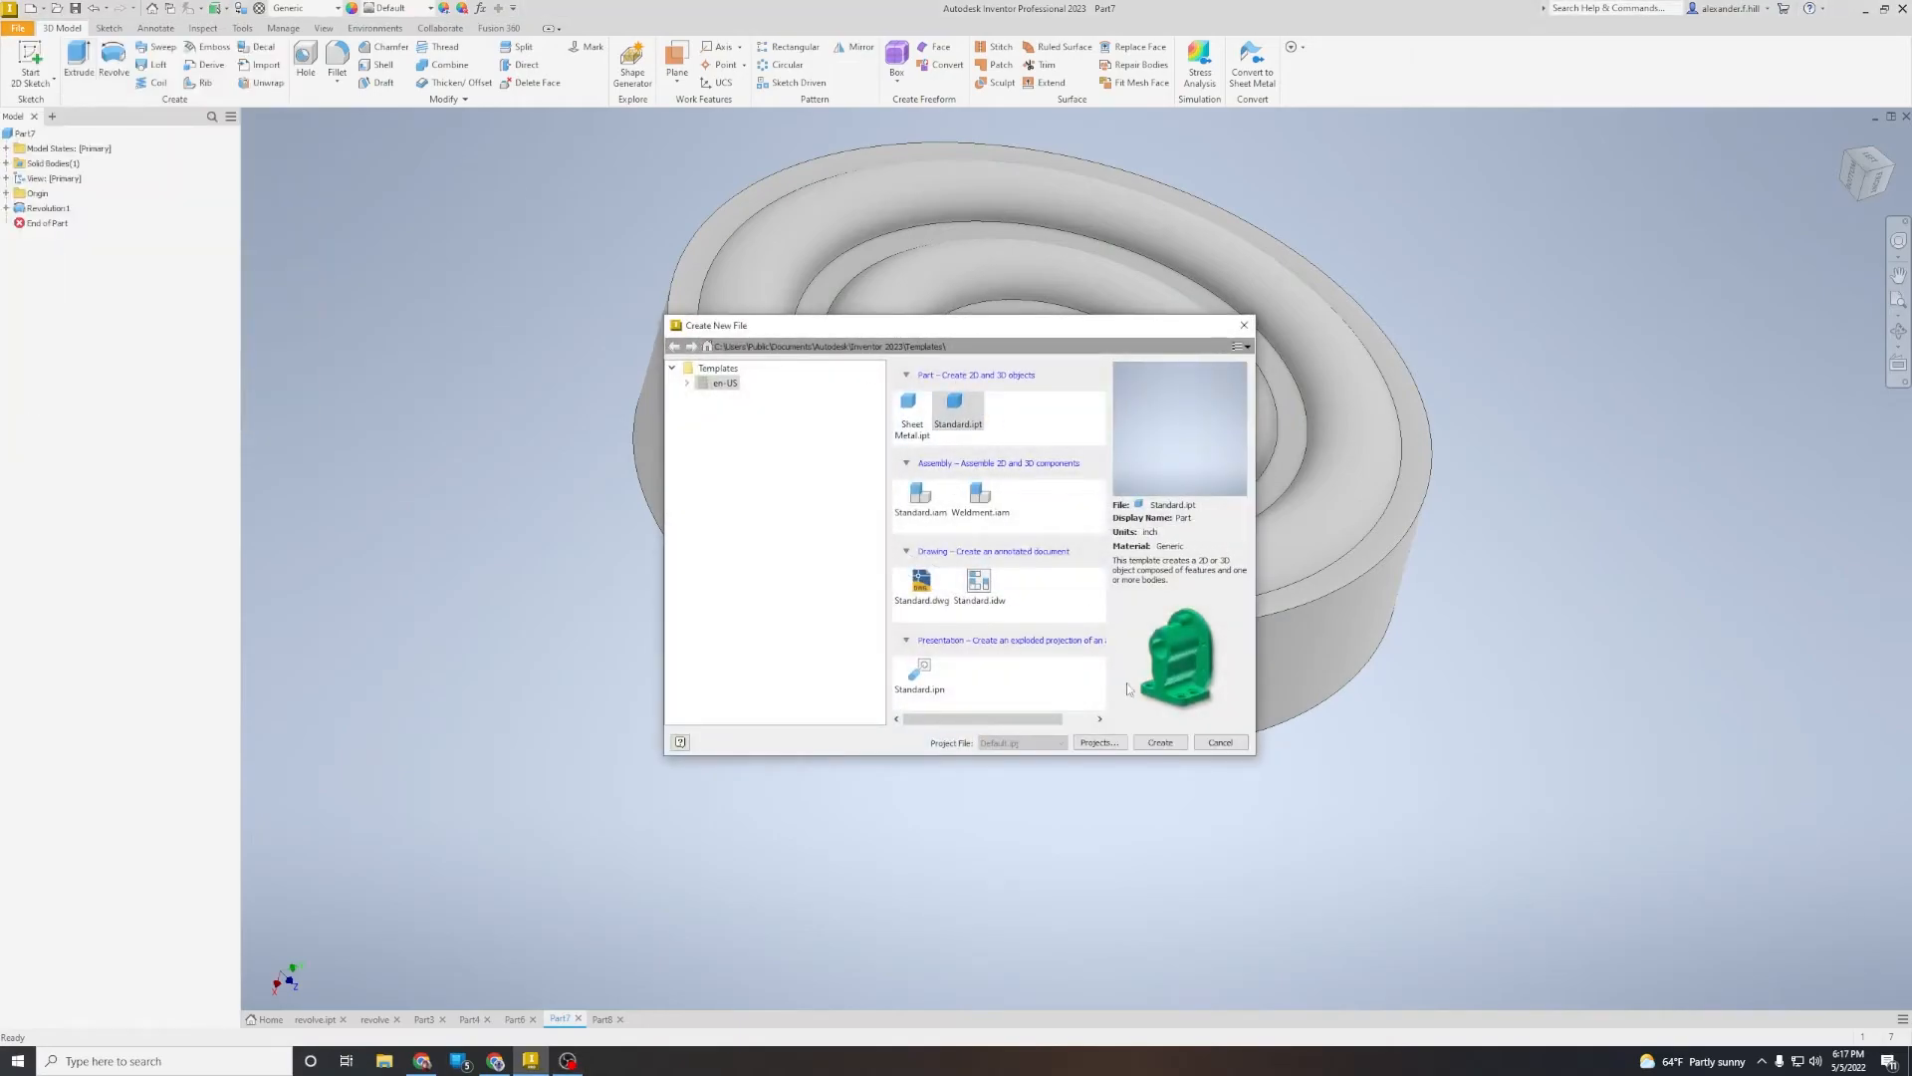
click(1162, 745)
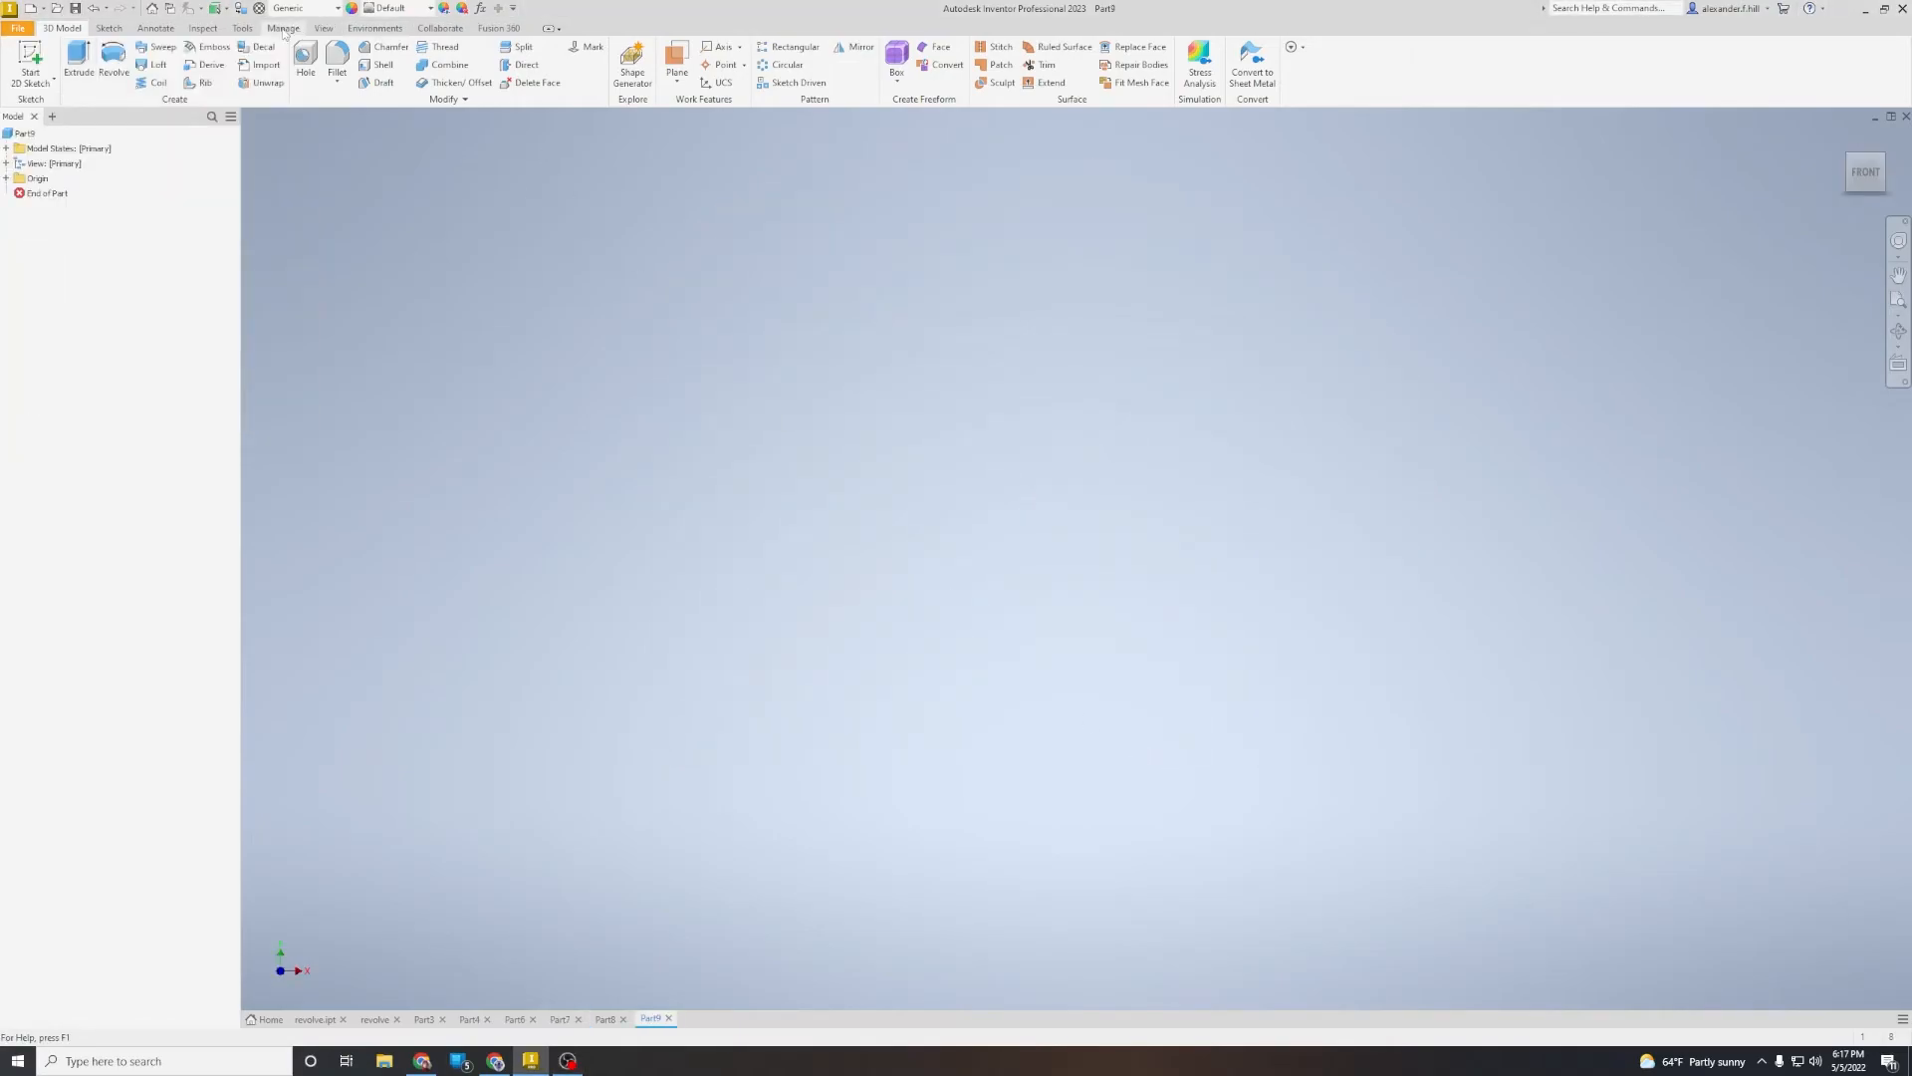
Step: Set the new part's length unit to millimeter in the document settings
click(242, 28)
click(277, 65)
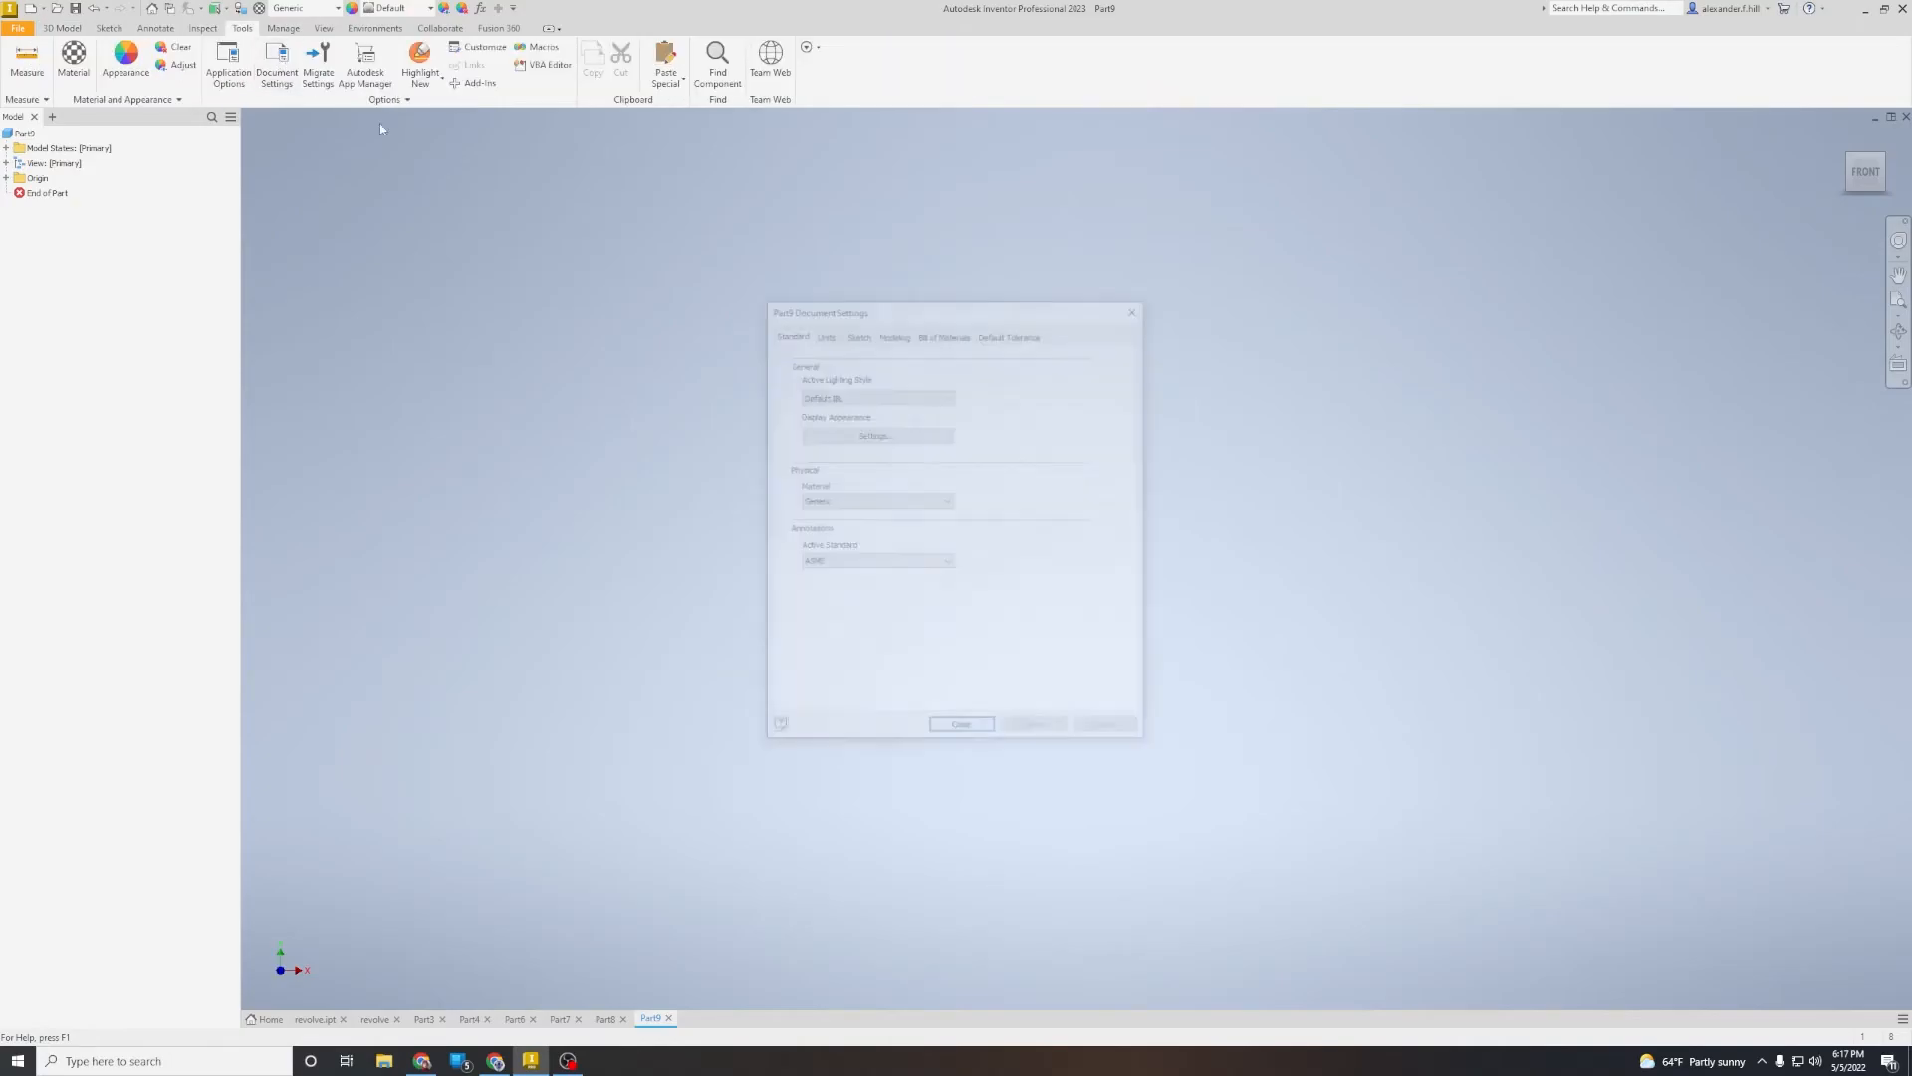
click(821, 331)
click(849, 384)
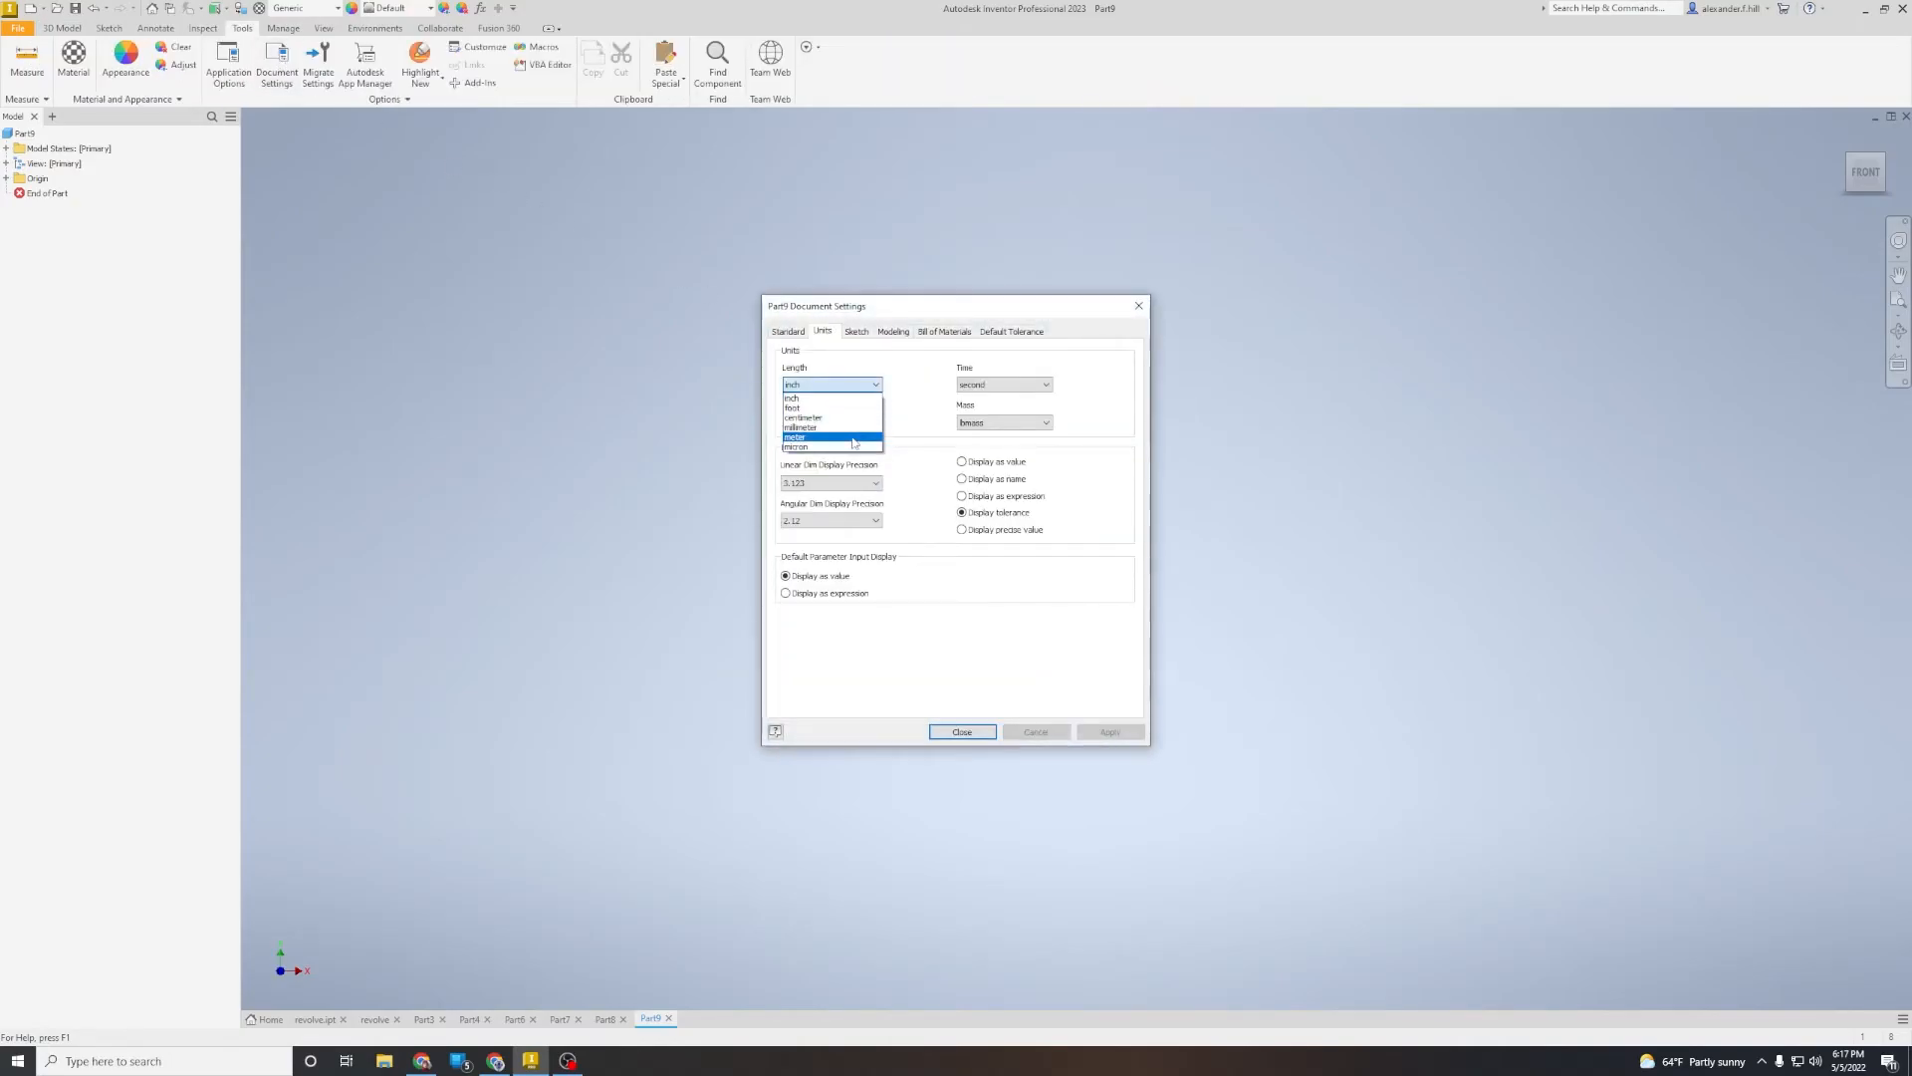
click(853, 428)
click(1110, 732)
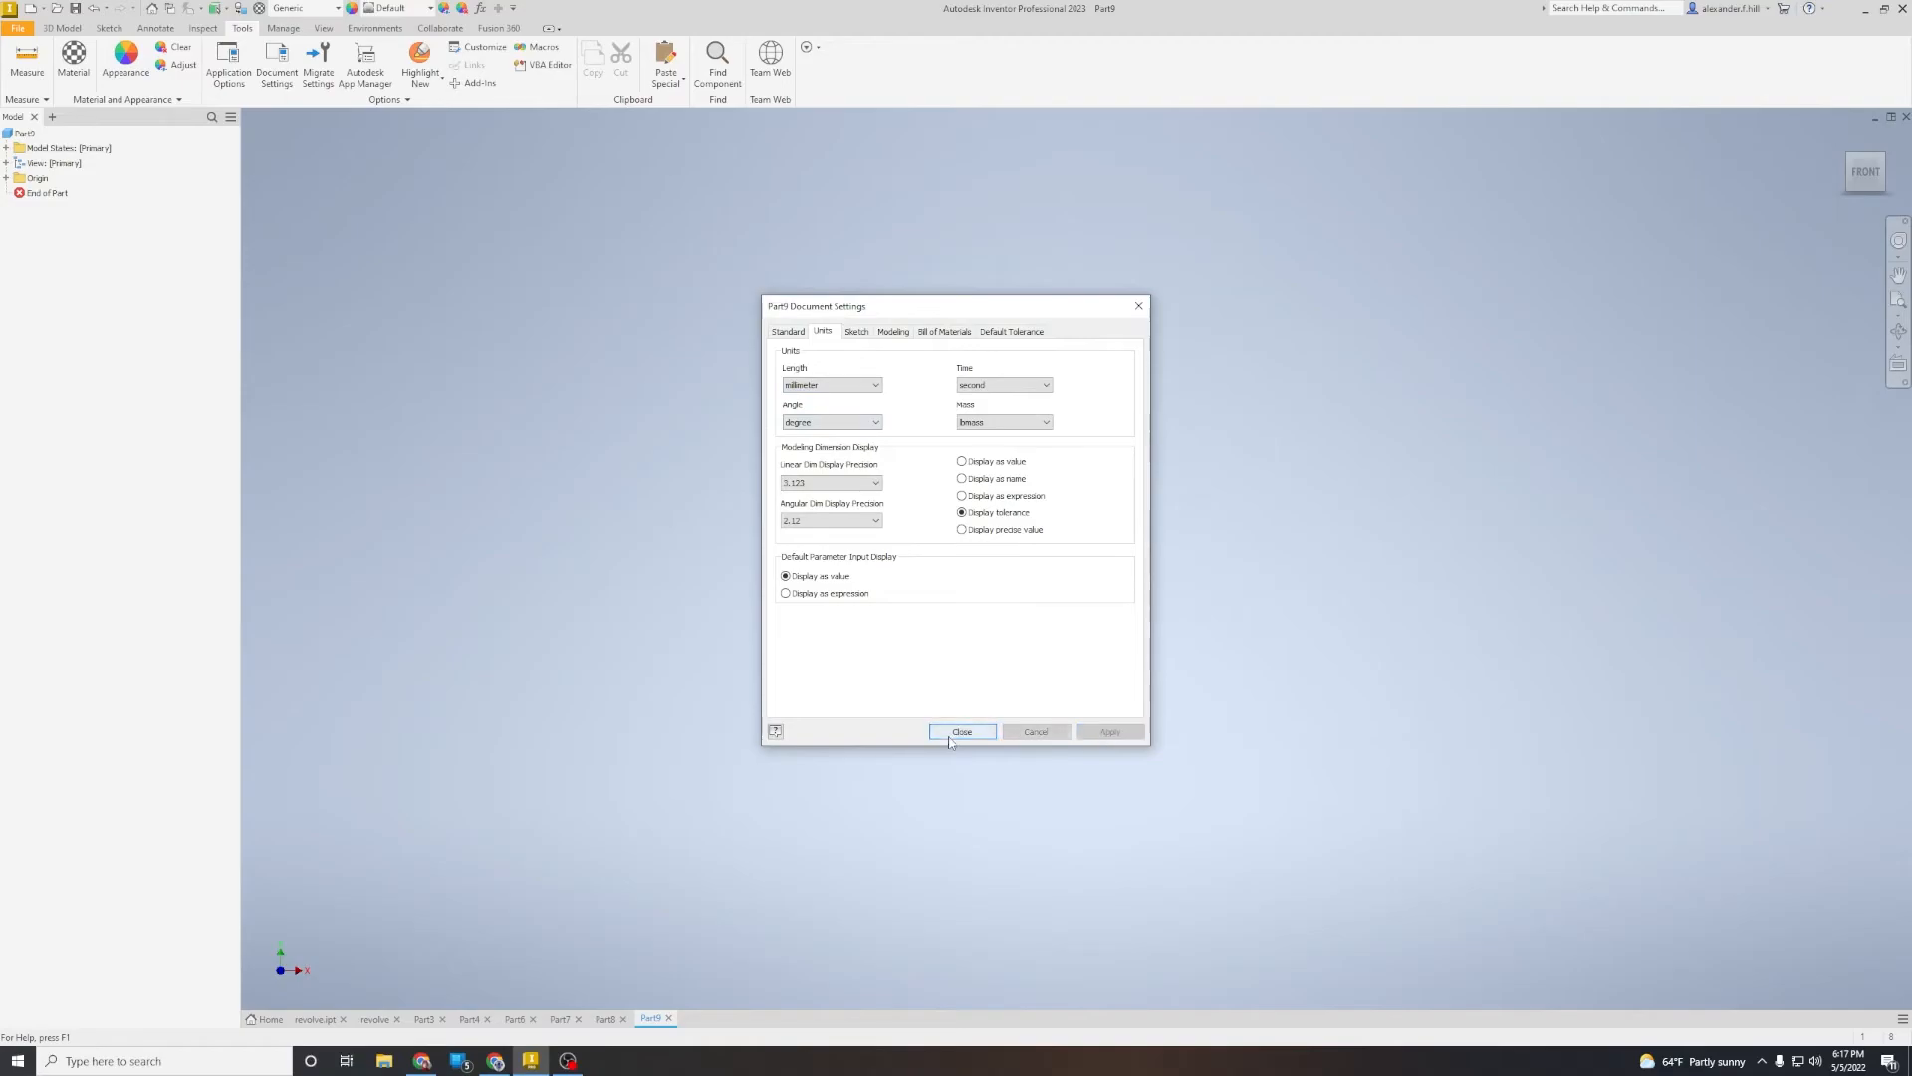
click(954, 733)
Step: Start a 2D sketch on the horizontal XZ origin plane
click(62, 28)
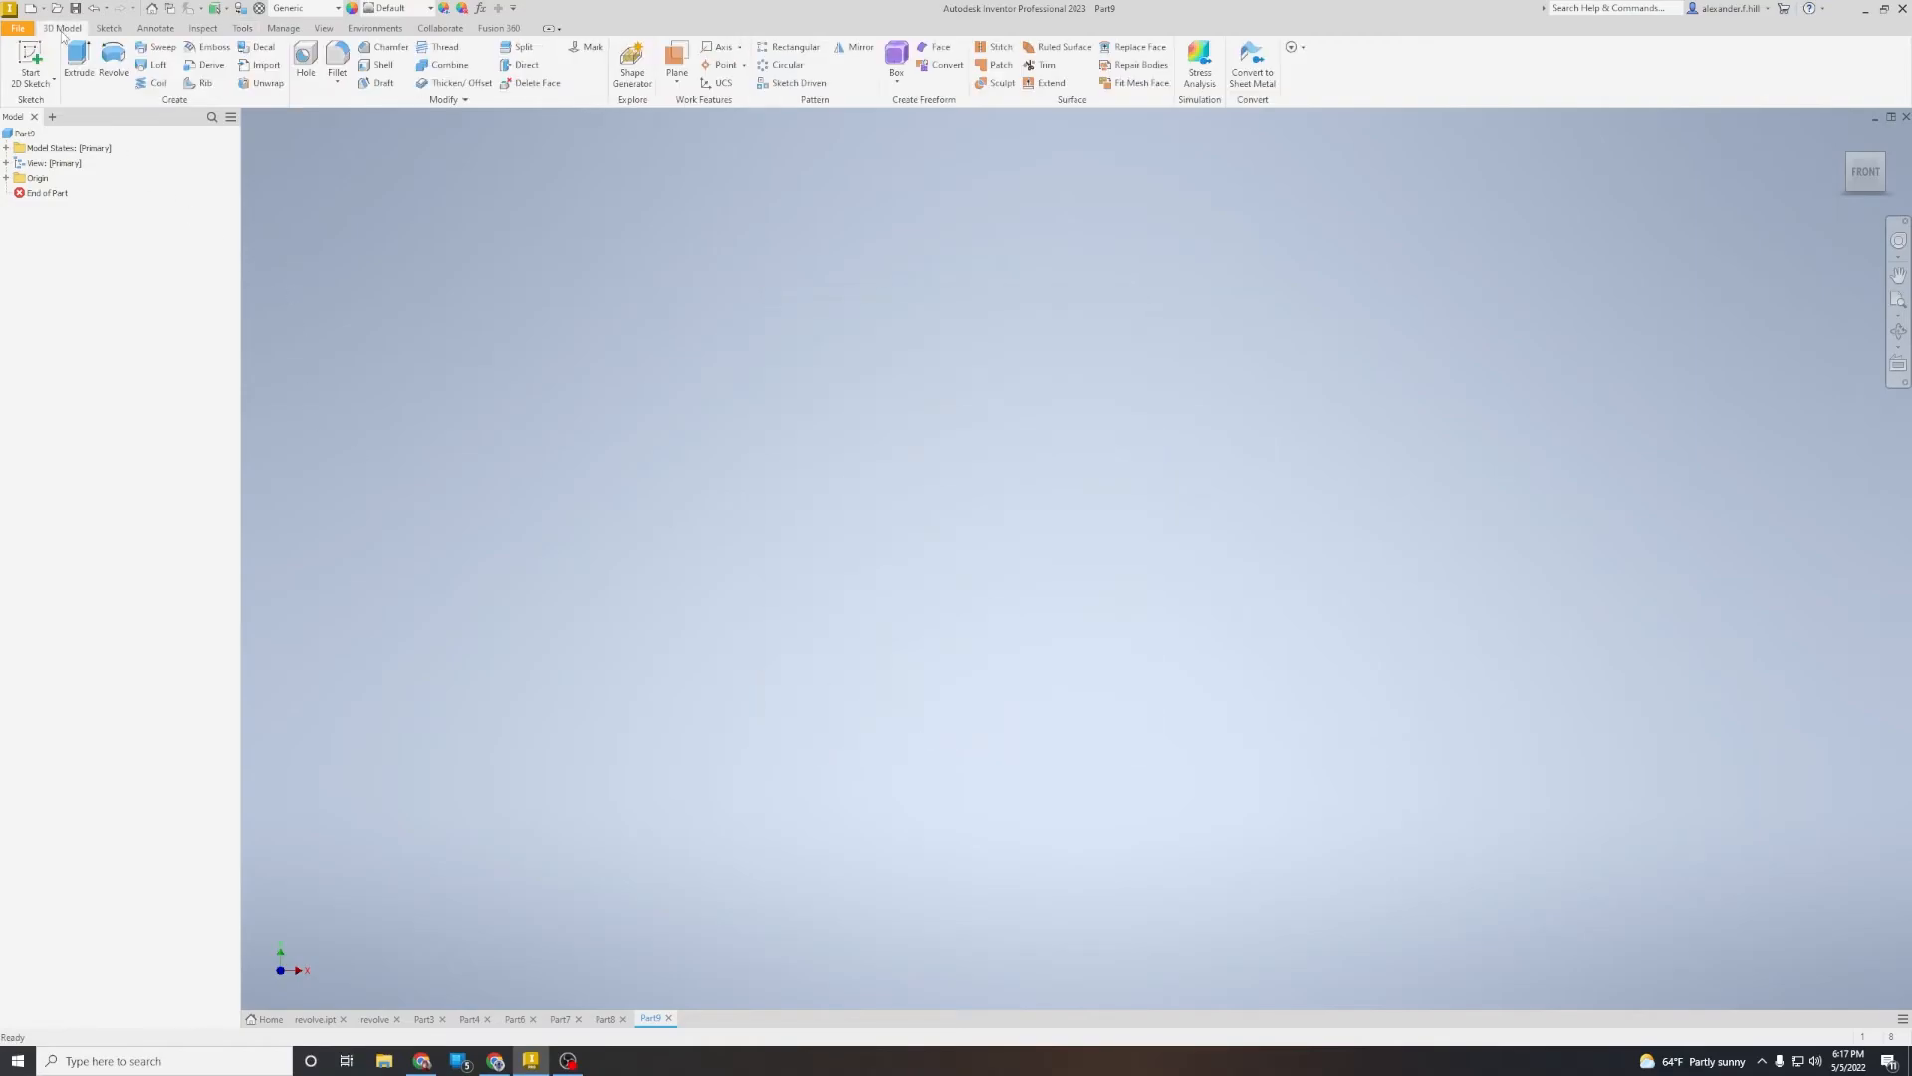
click(30, 59)
click(1065, 564)
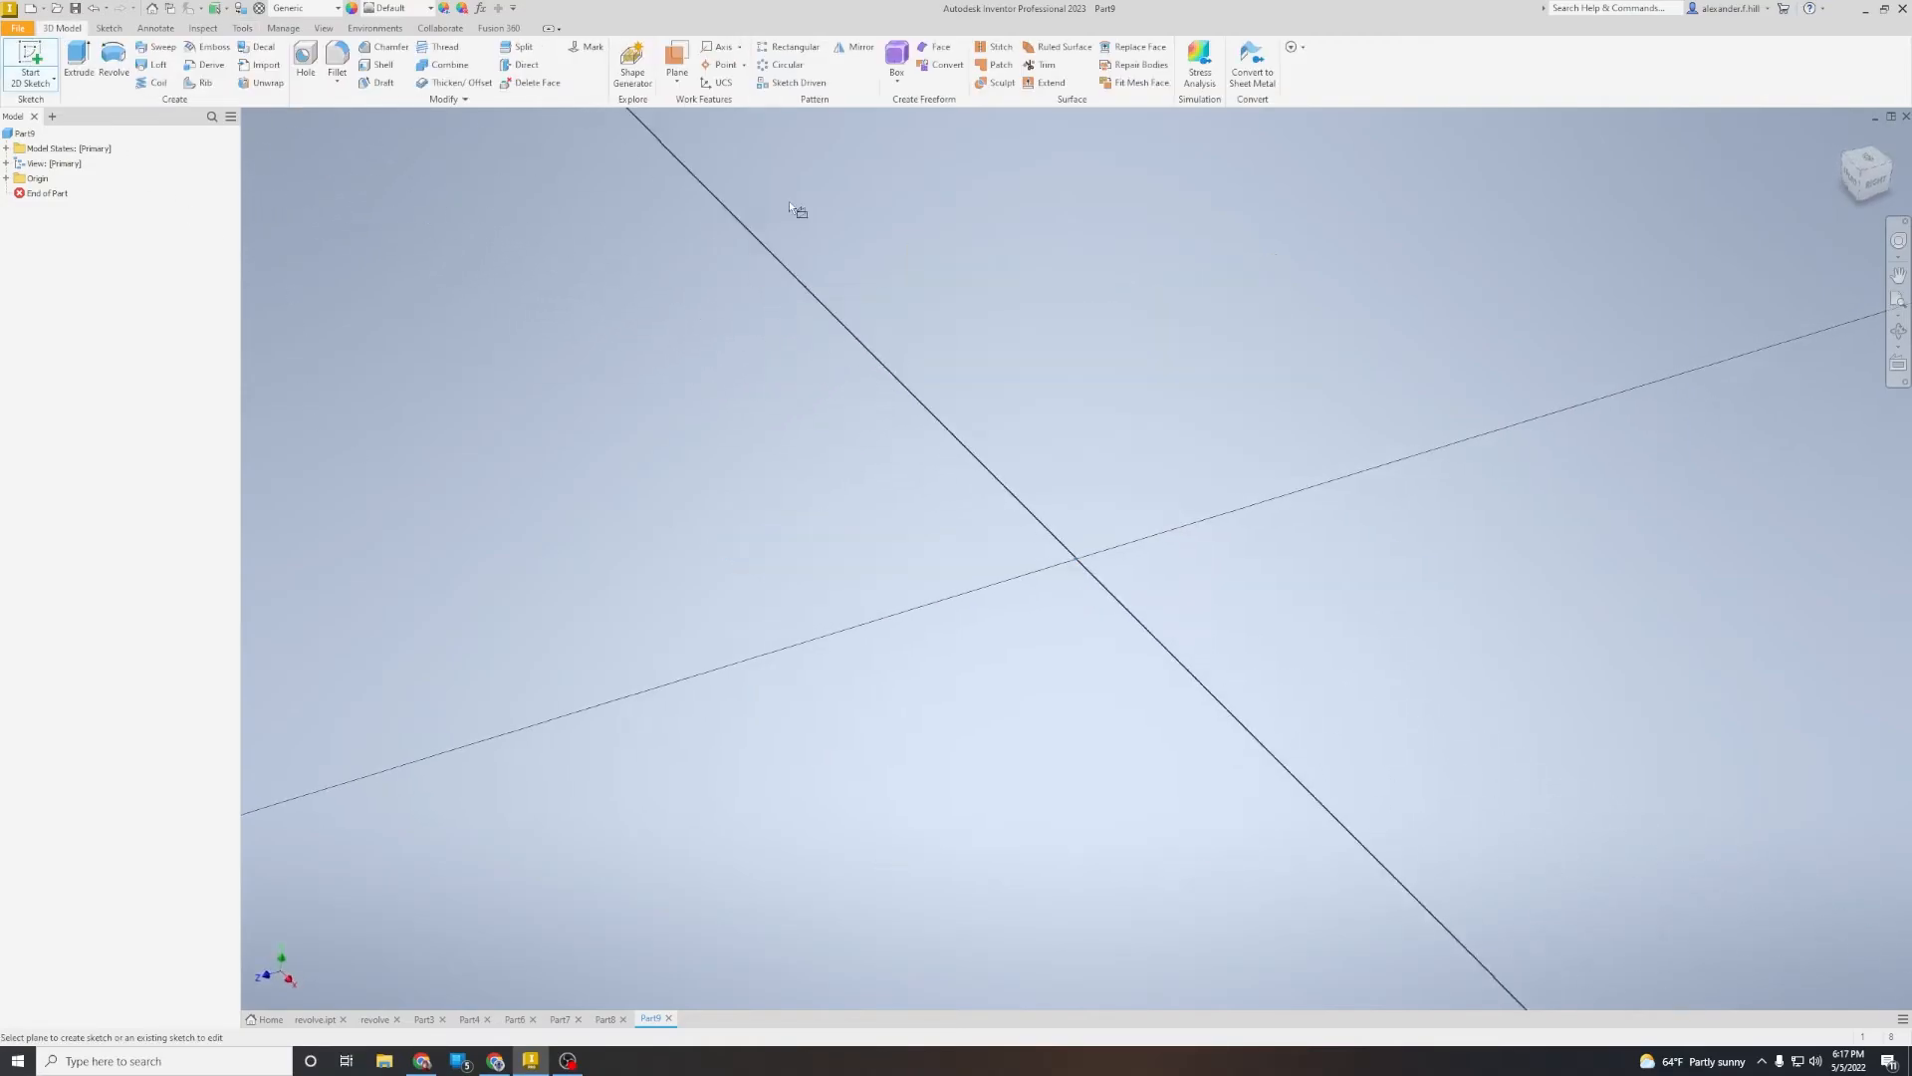
middle_drag(1282, 405, 902, 504)
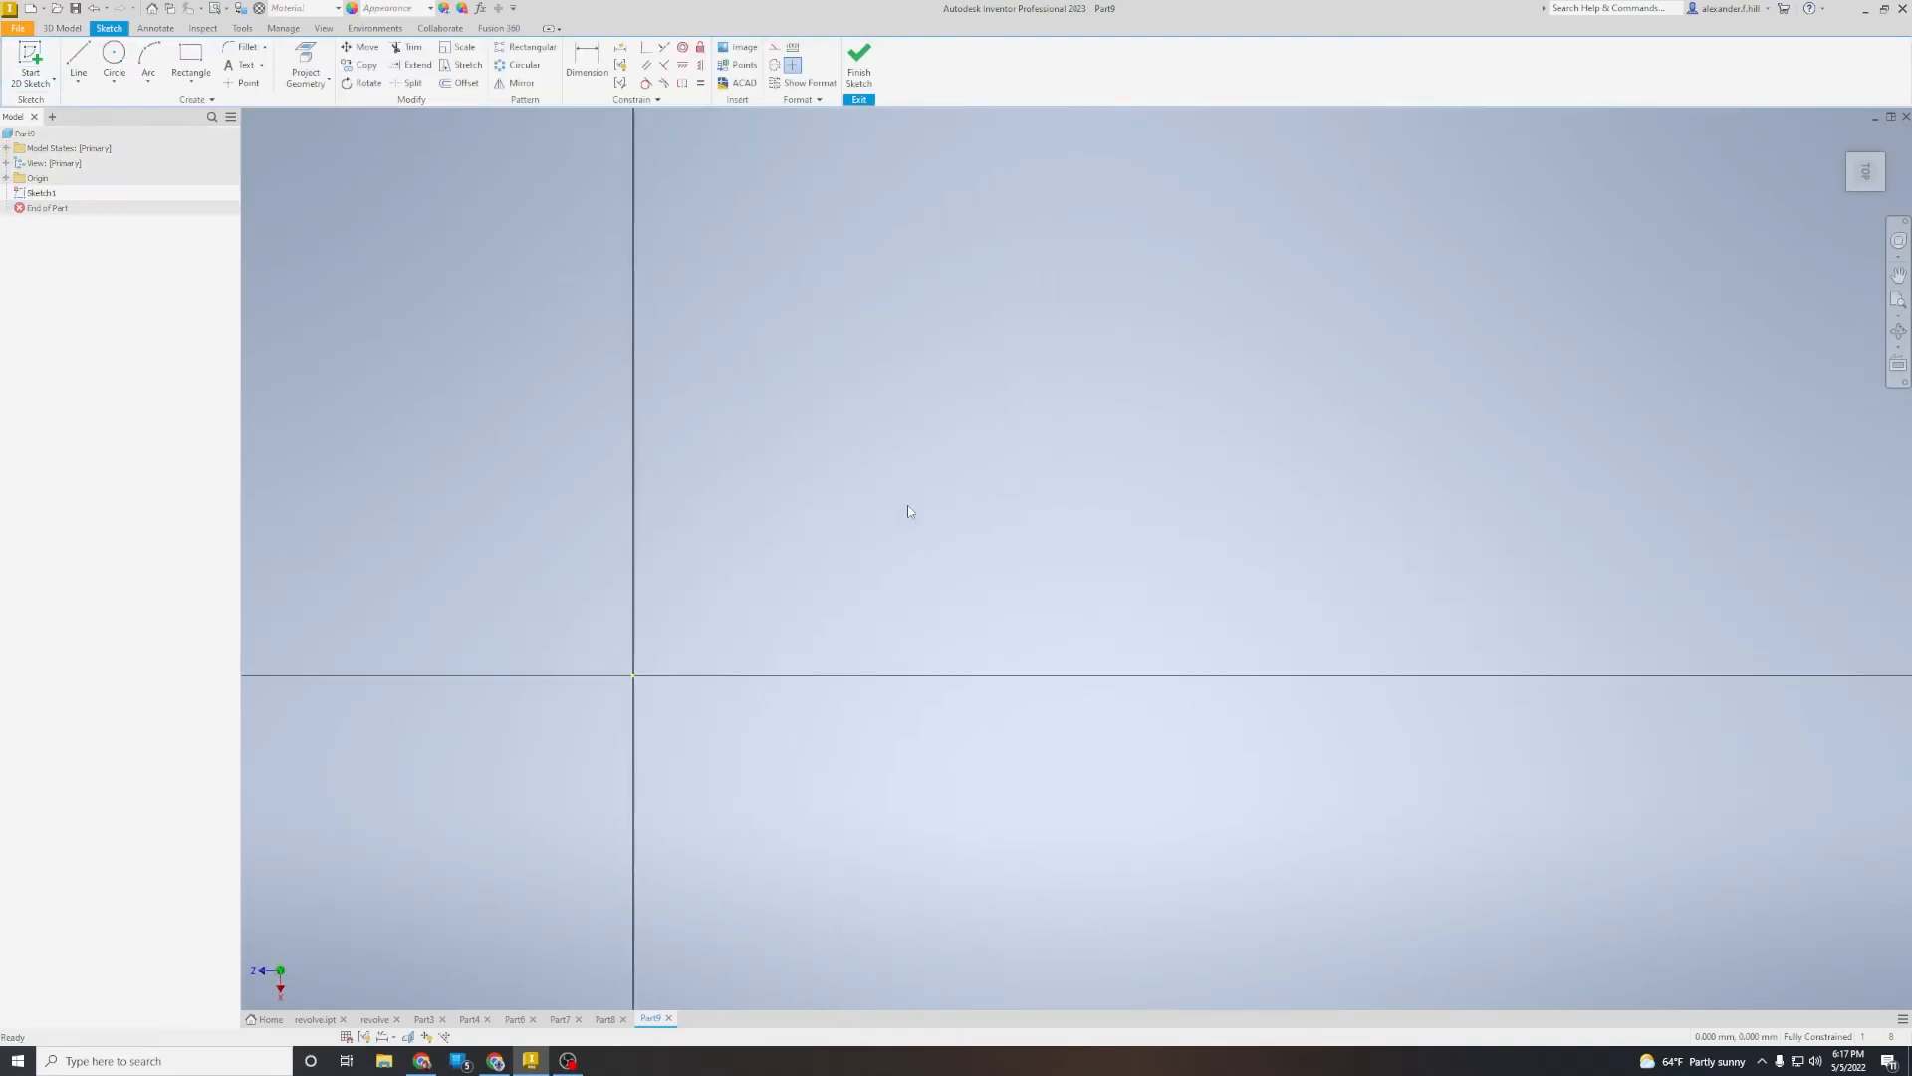
Step: Draw a rectangle 30 mm wide and 10 mm high, set off above and to the right of the sketch origin
click(183, 59)
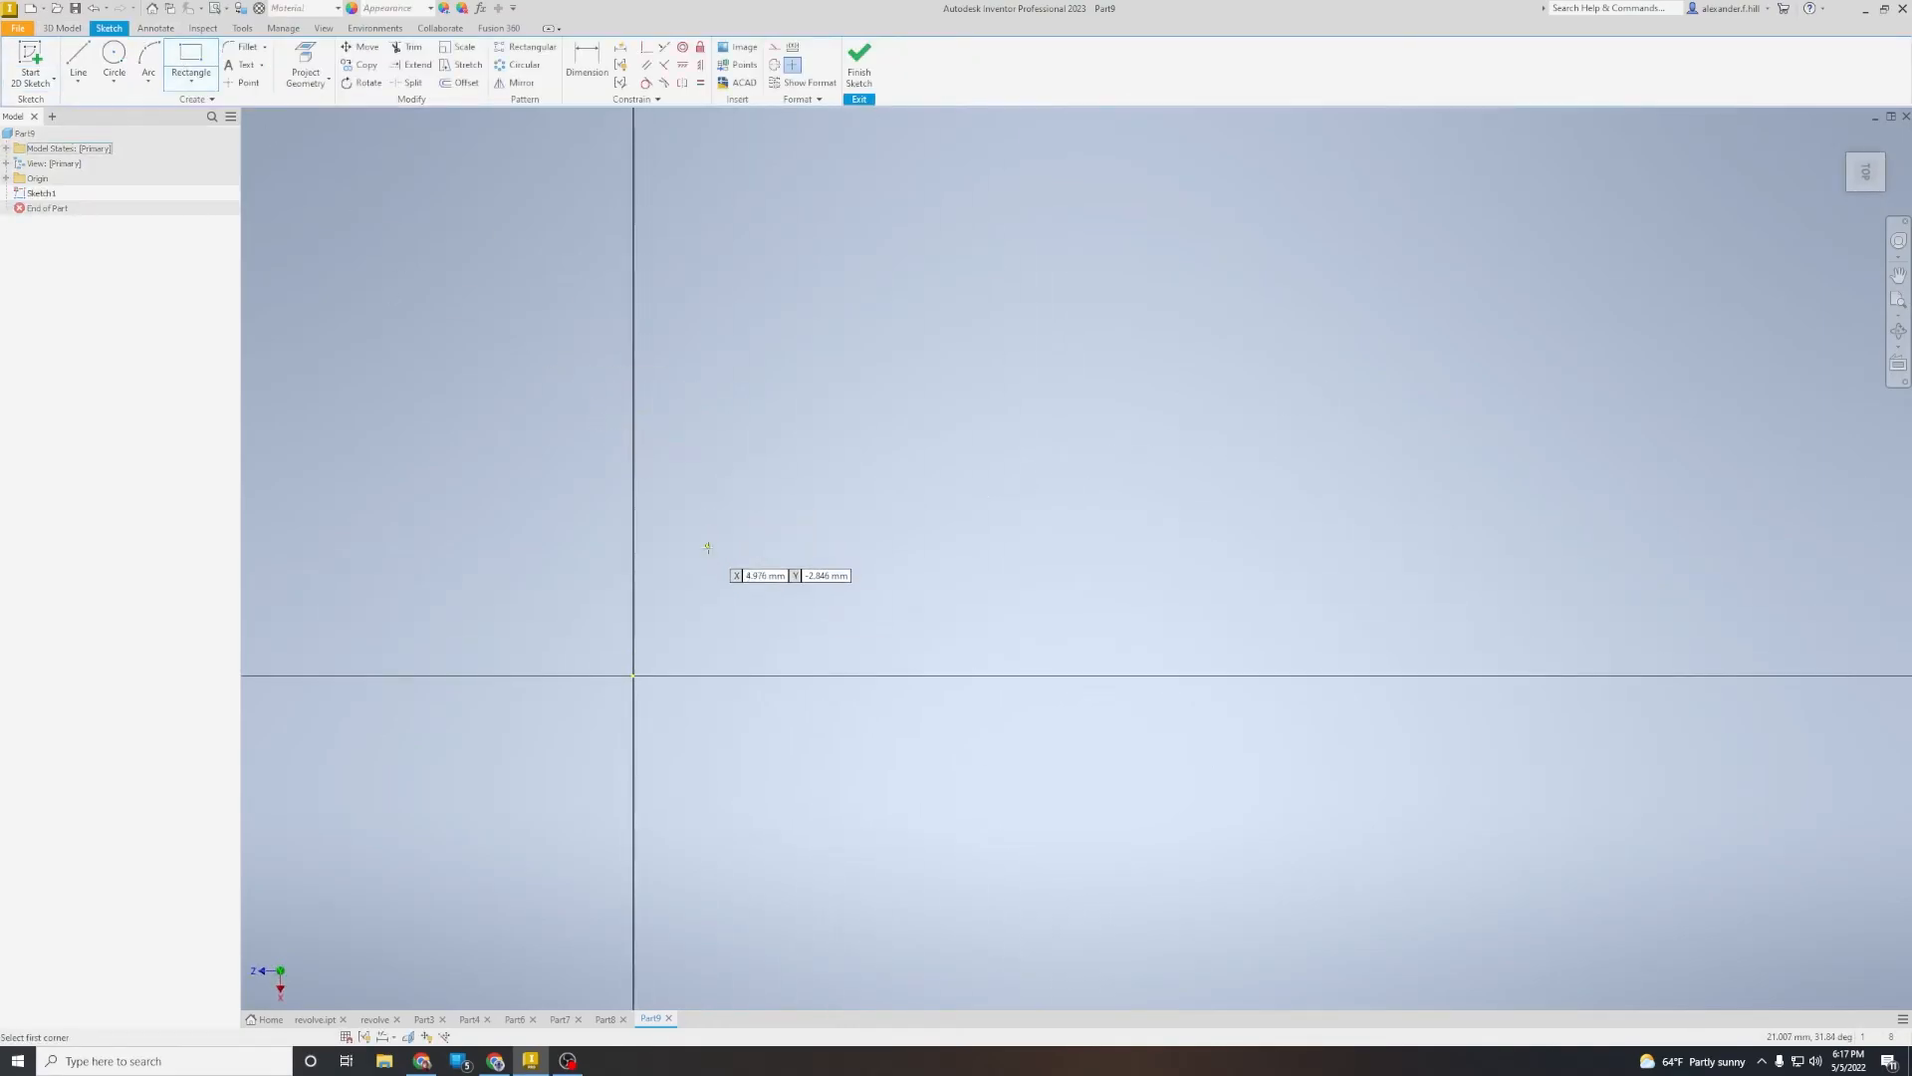
click(670, 592)
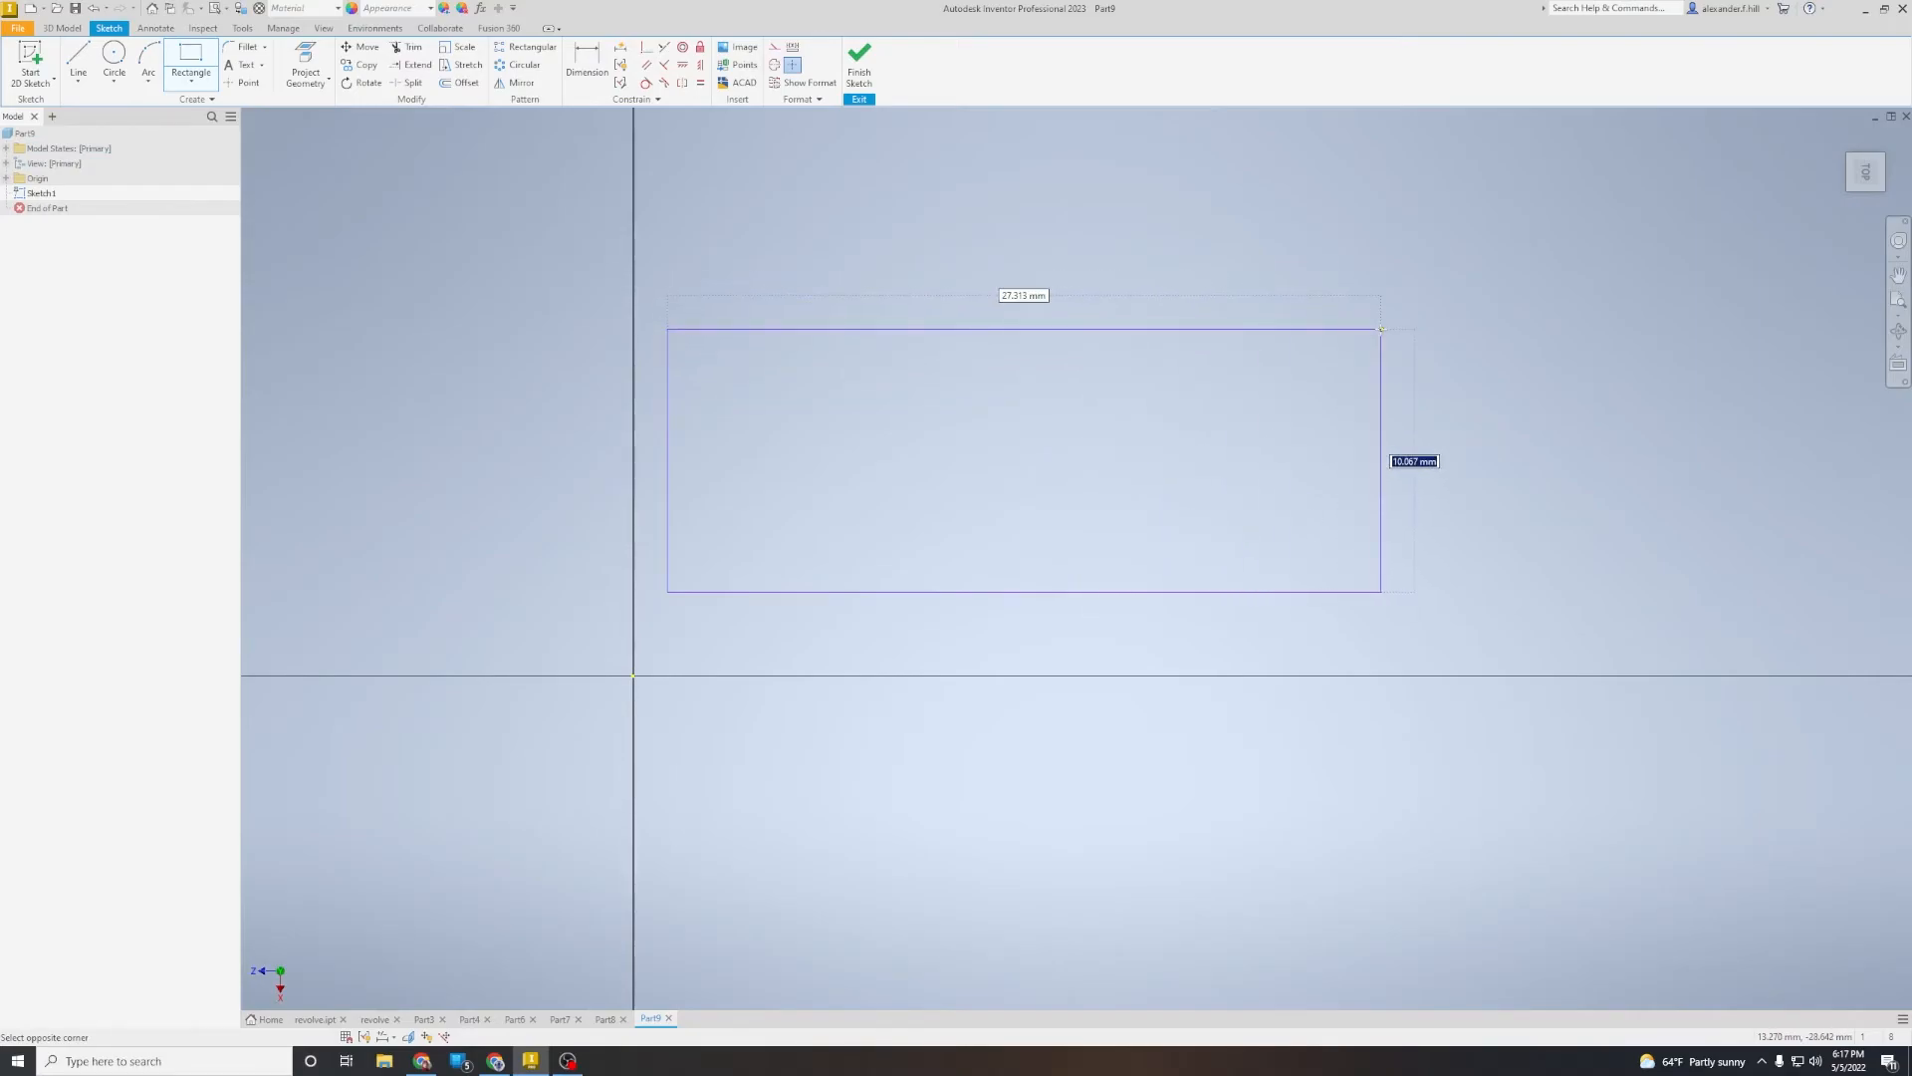
text(10)
key(Tab)
text(30)
key(Return)
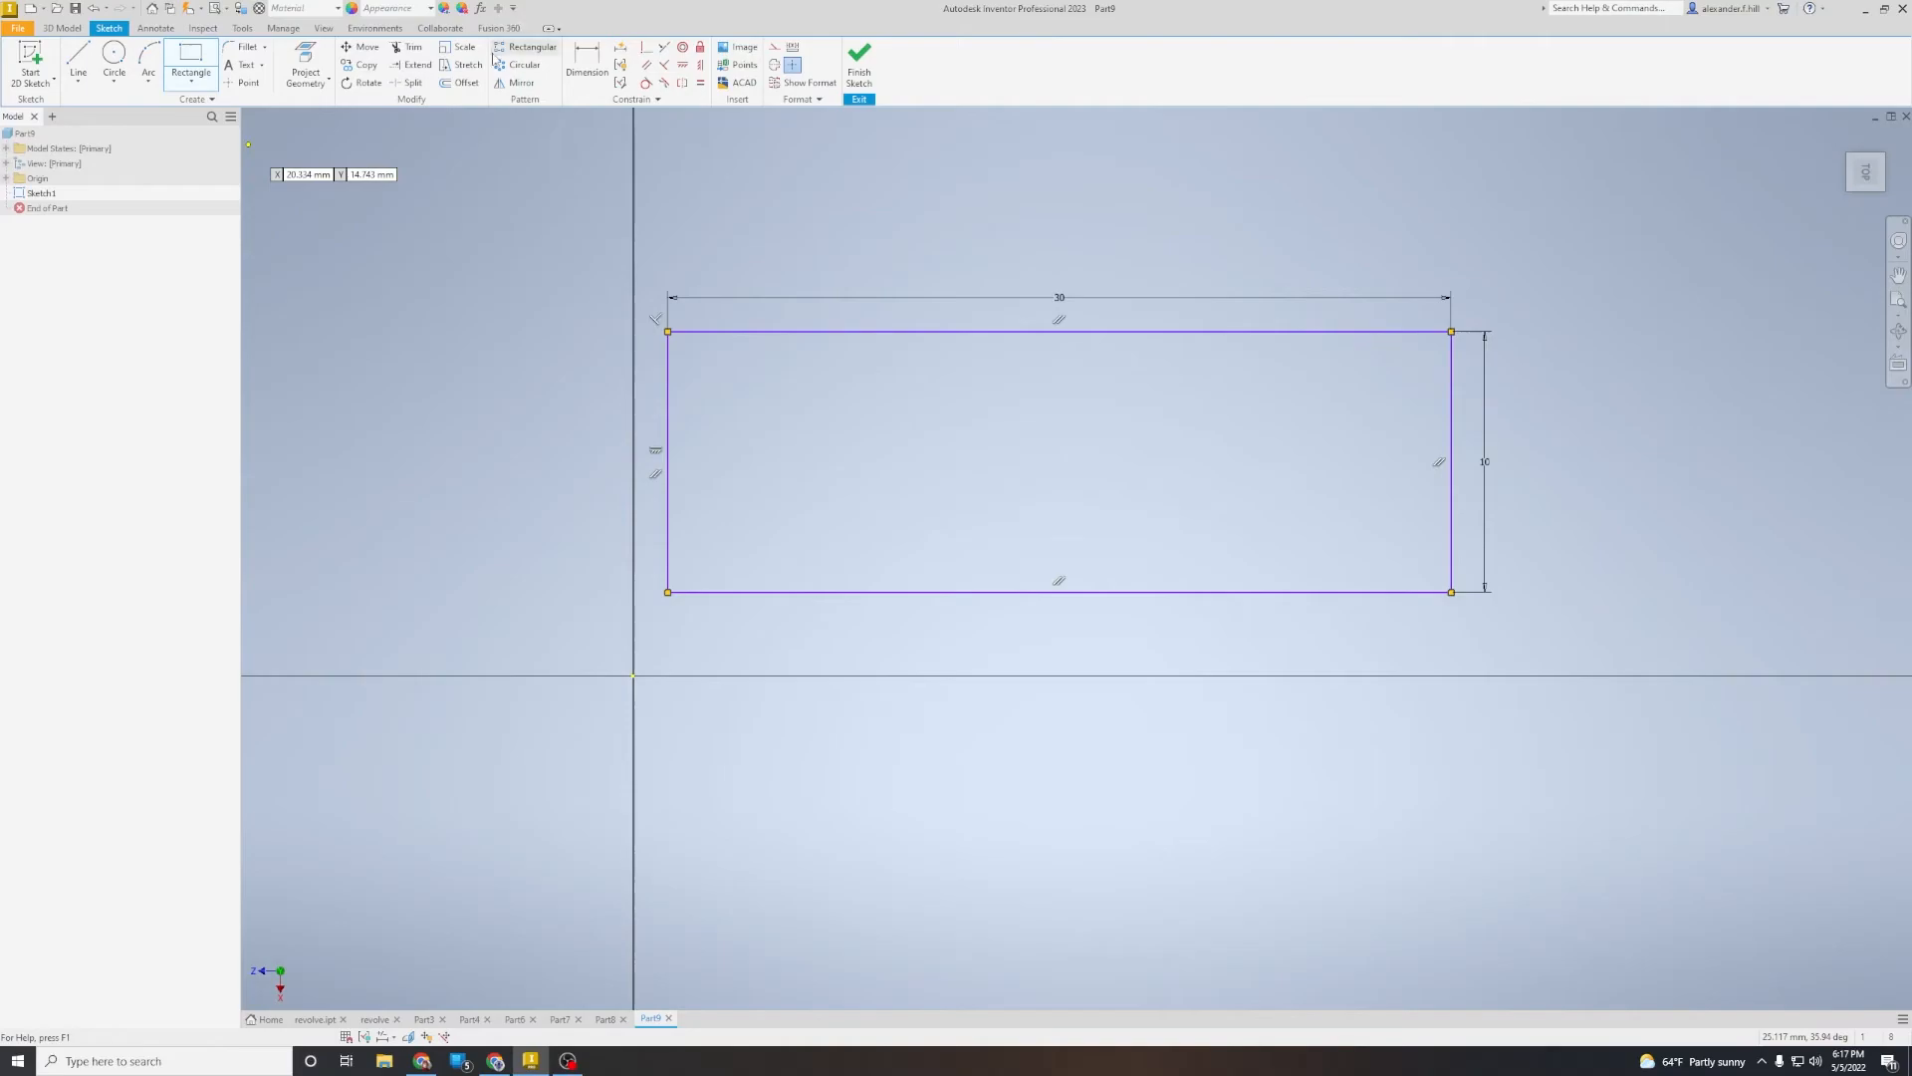
Step: Draw two concentric circles of 15 mm and 16 mm diameter centred on the midpoint of the rectangle's left edge
click(111, 50)
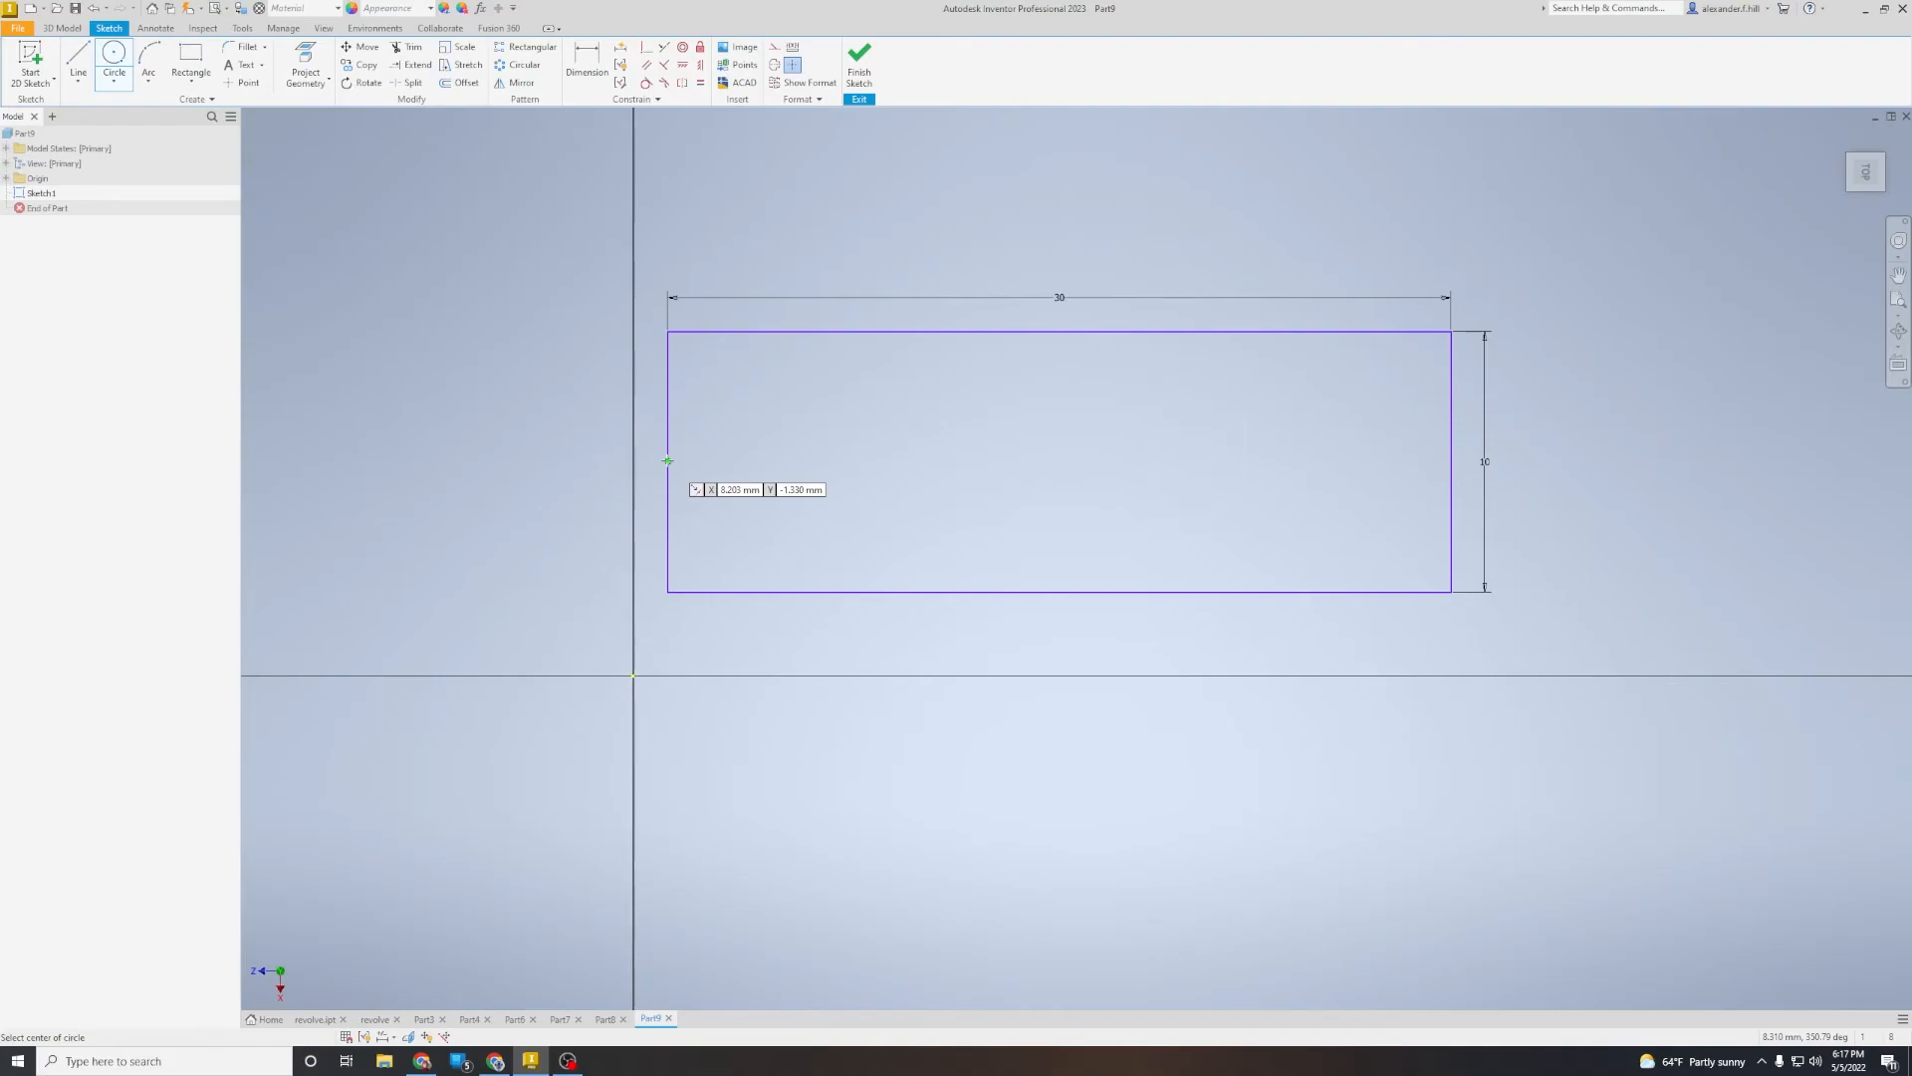
click(667, 461)
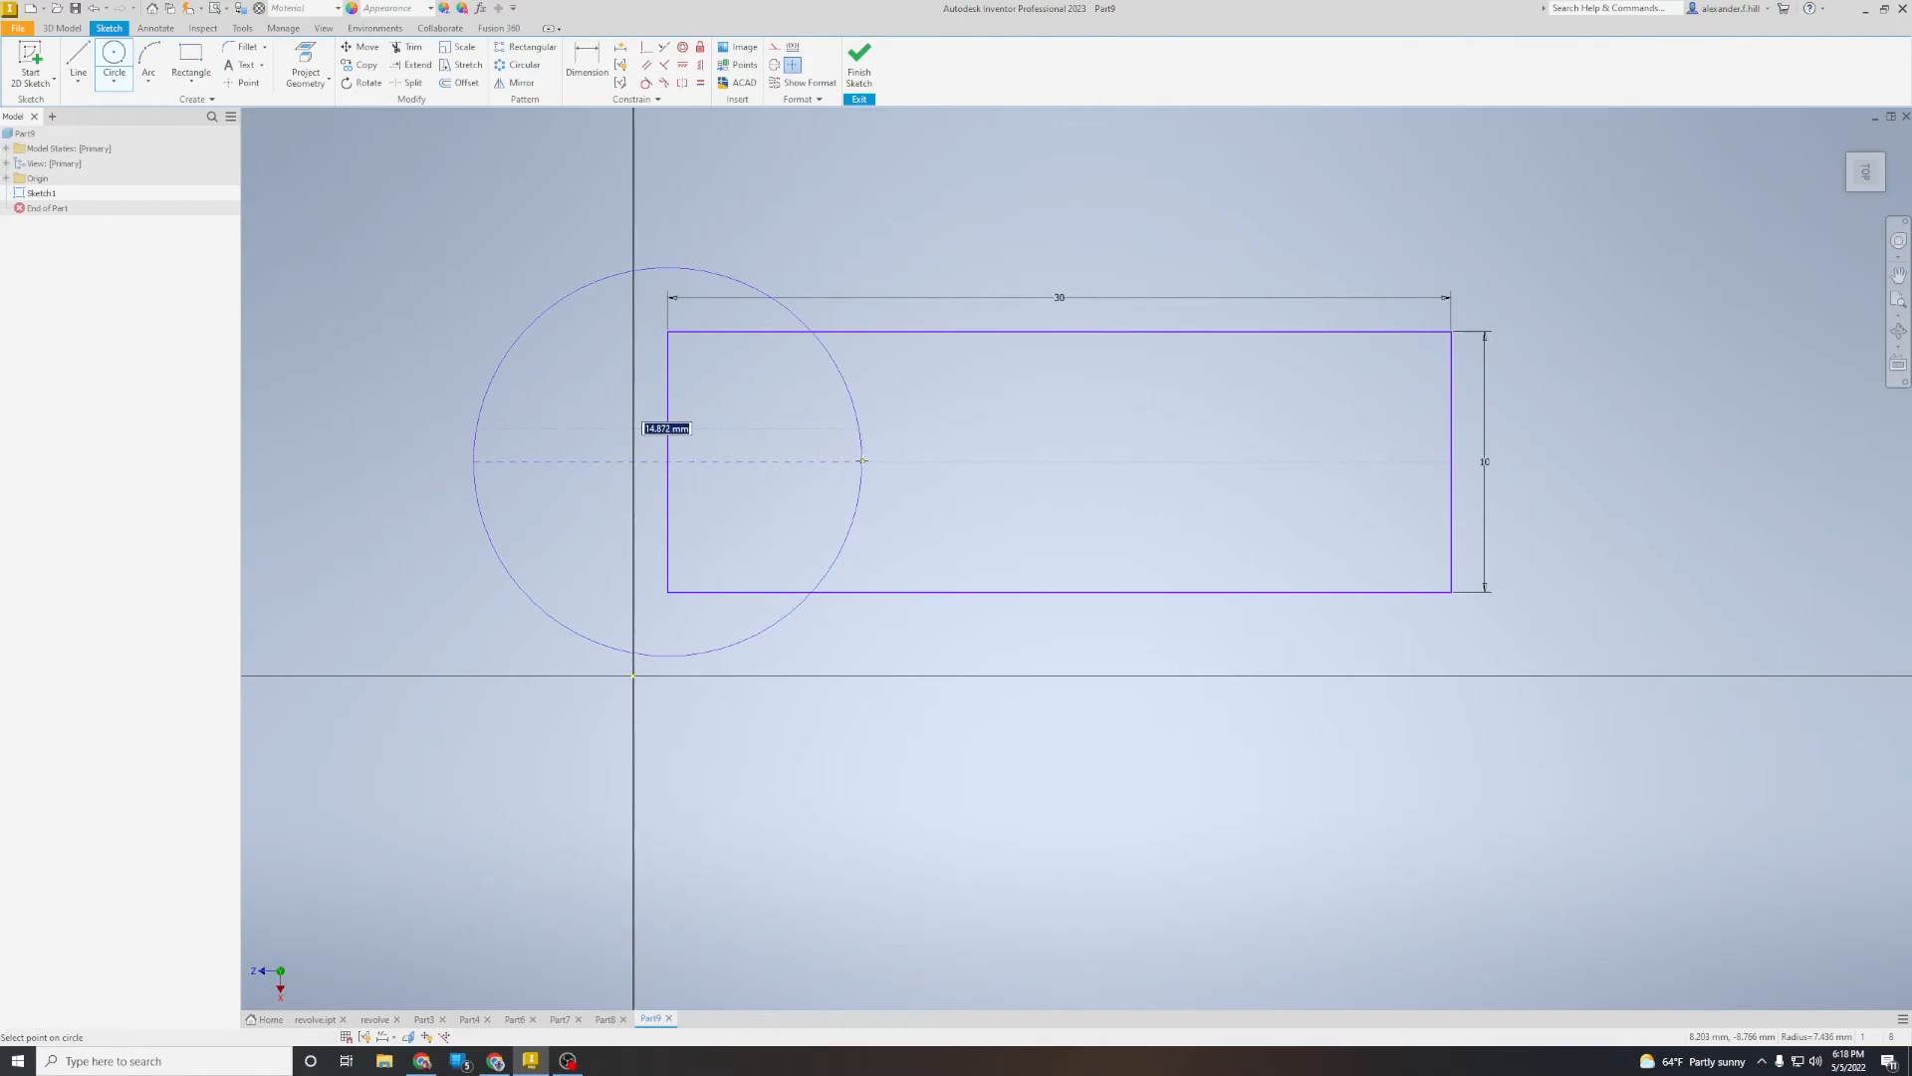
text(15)
key(Return)
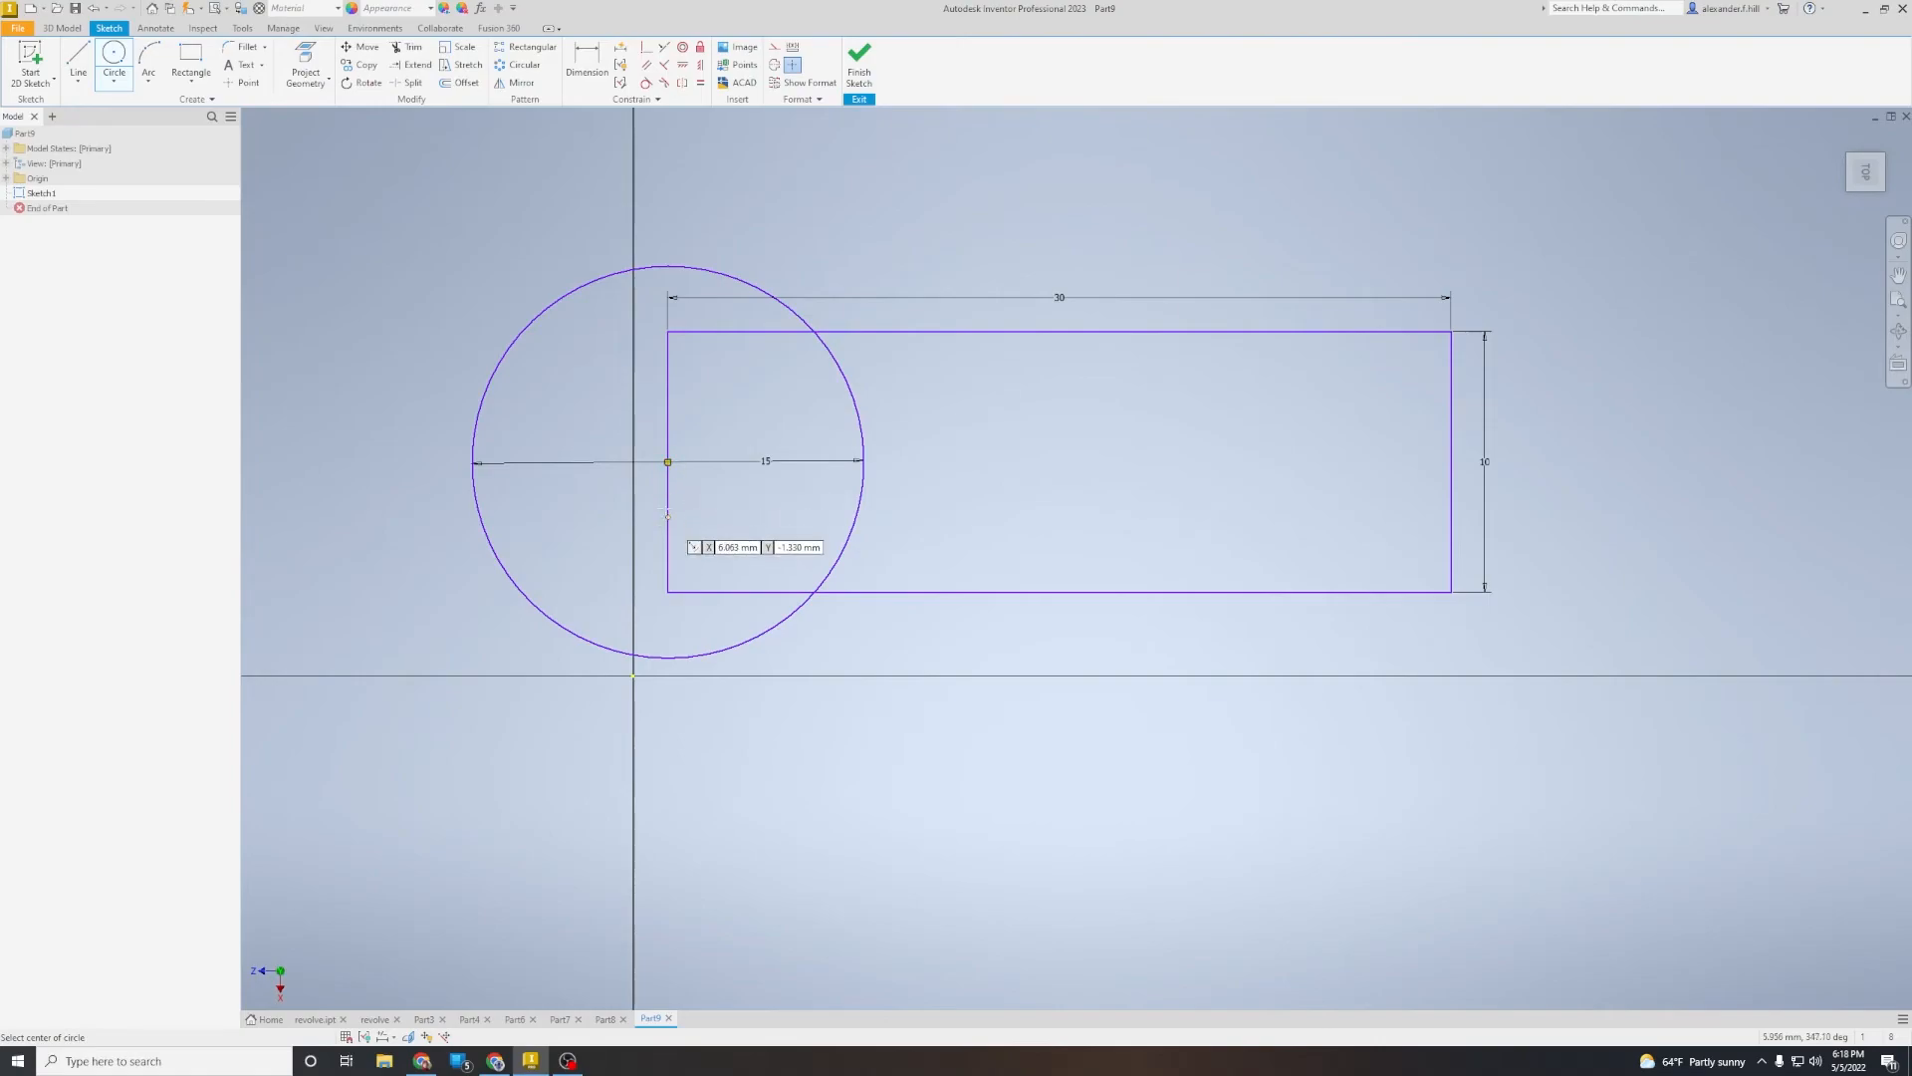
click(667, 461)
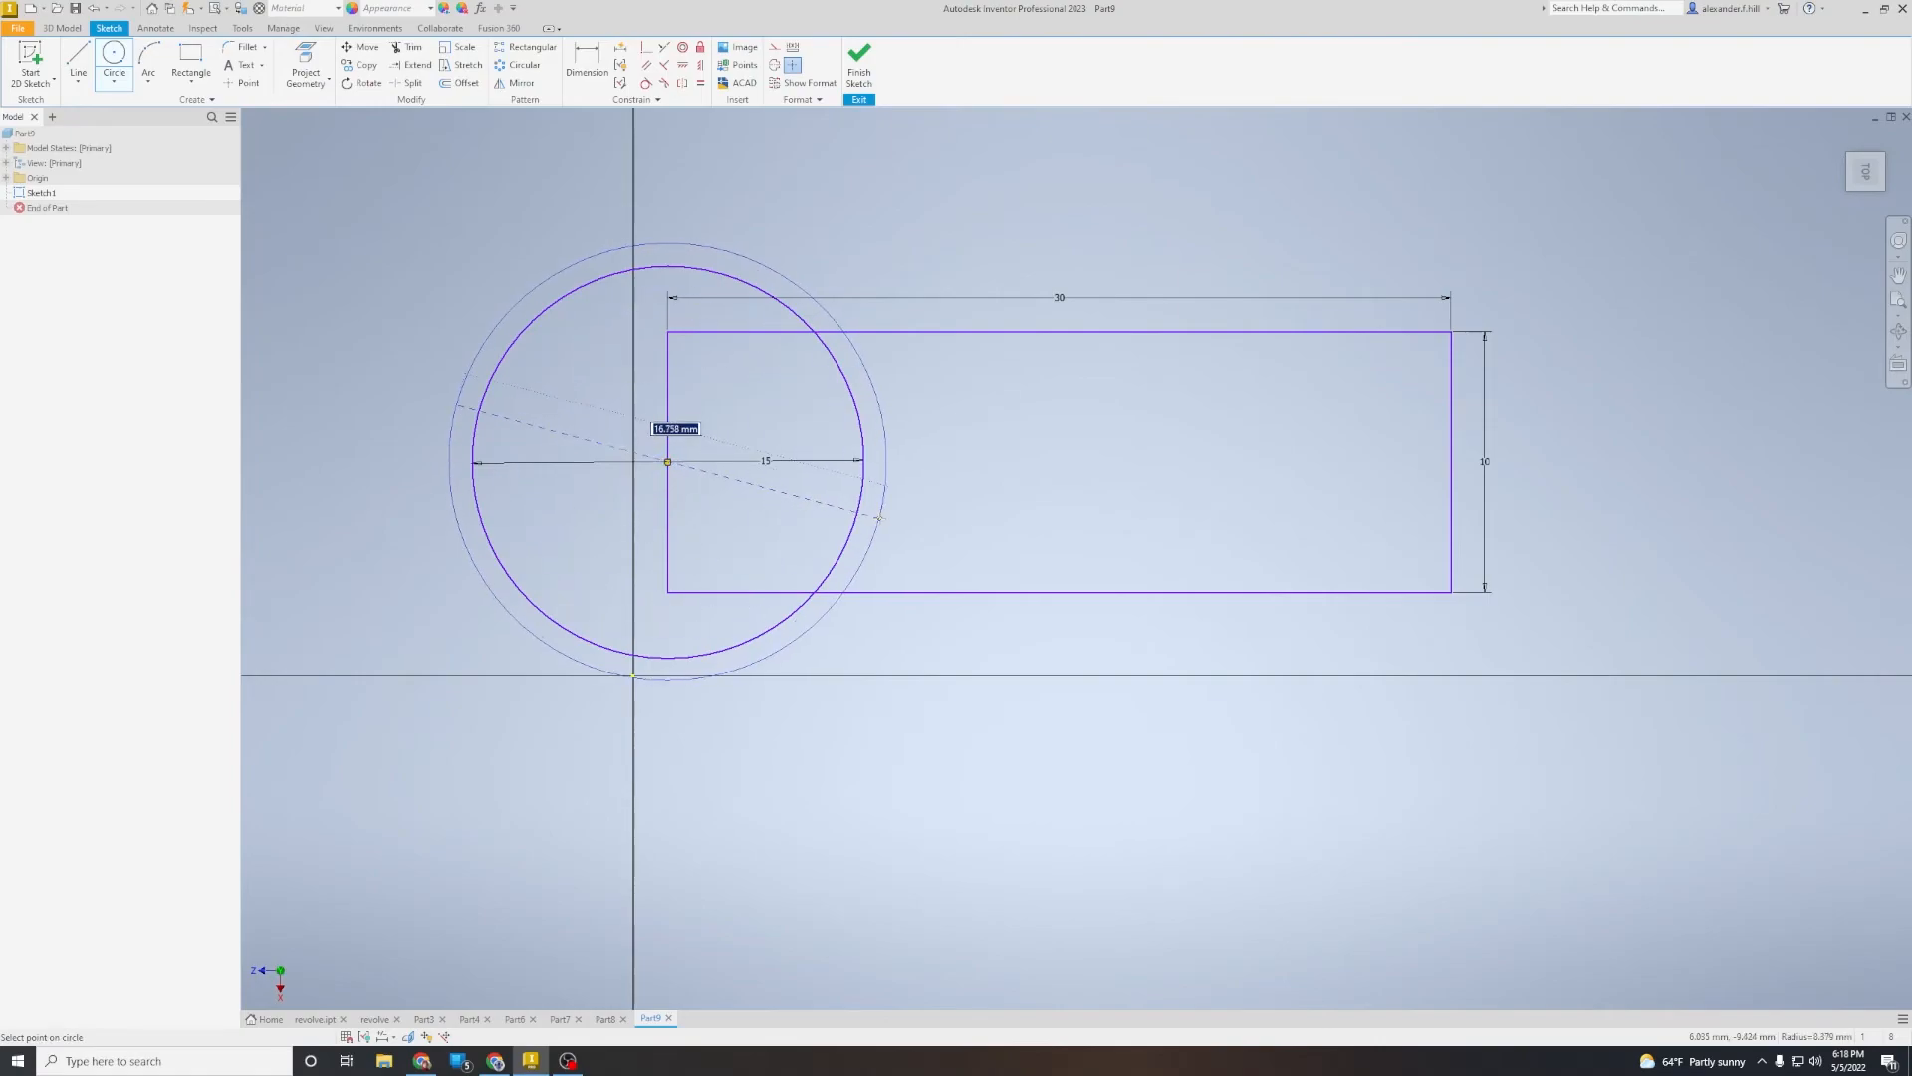
text(16)
key(Return)
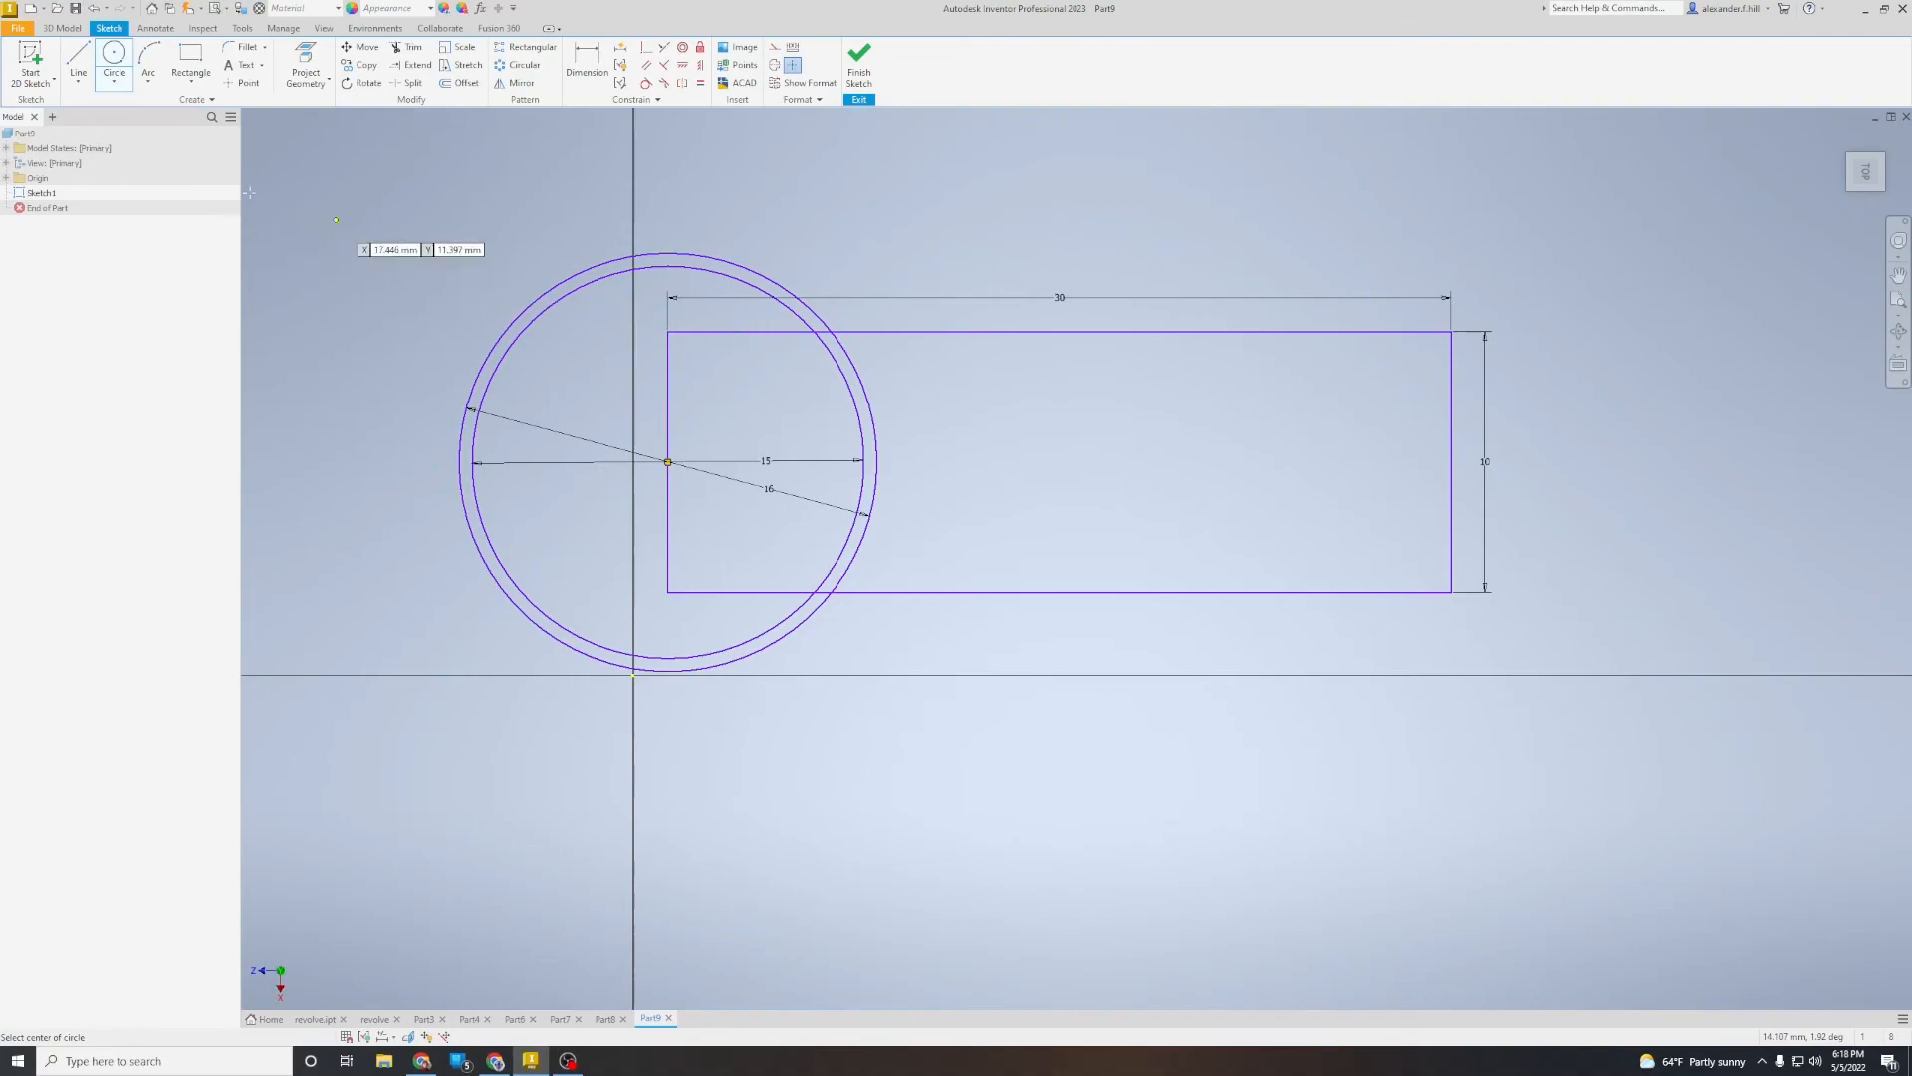
click(79, 59)
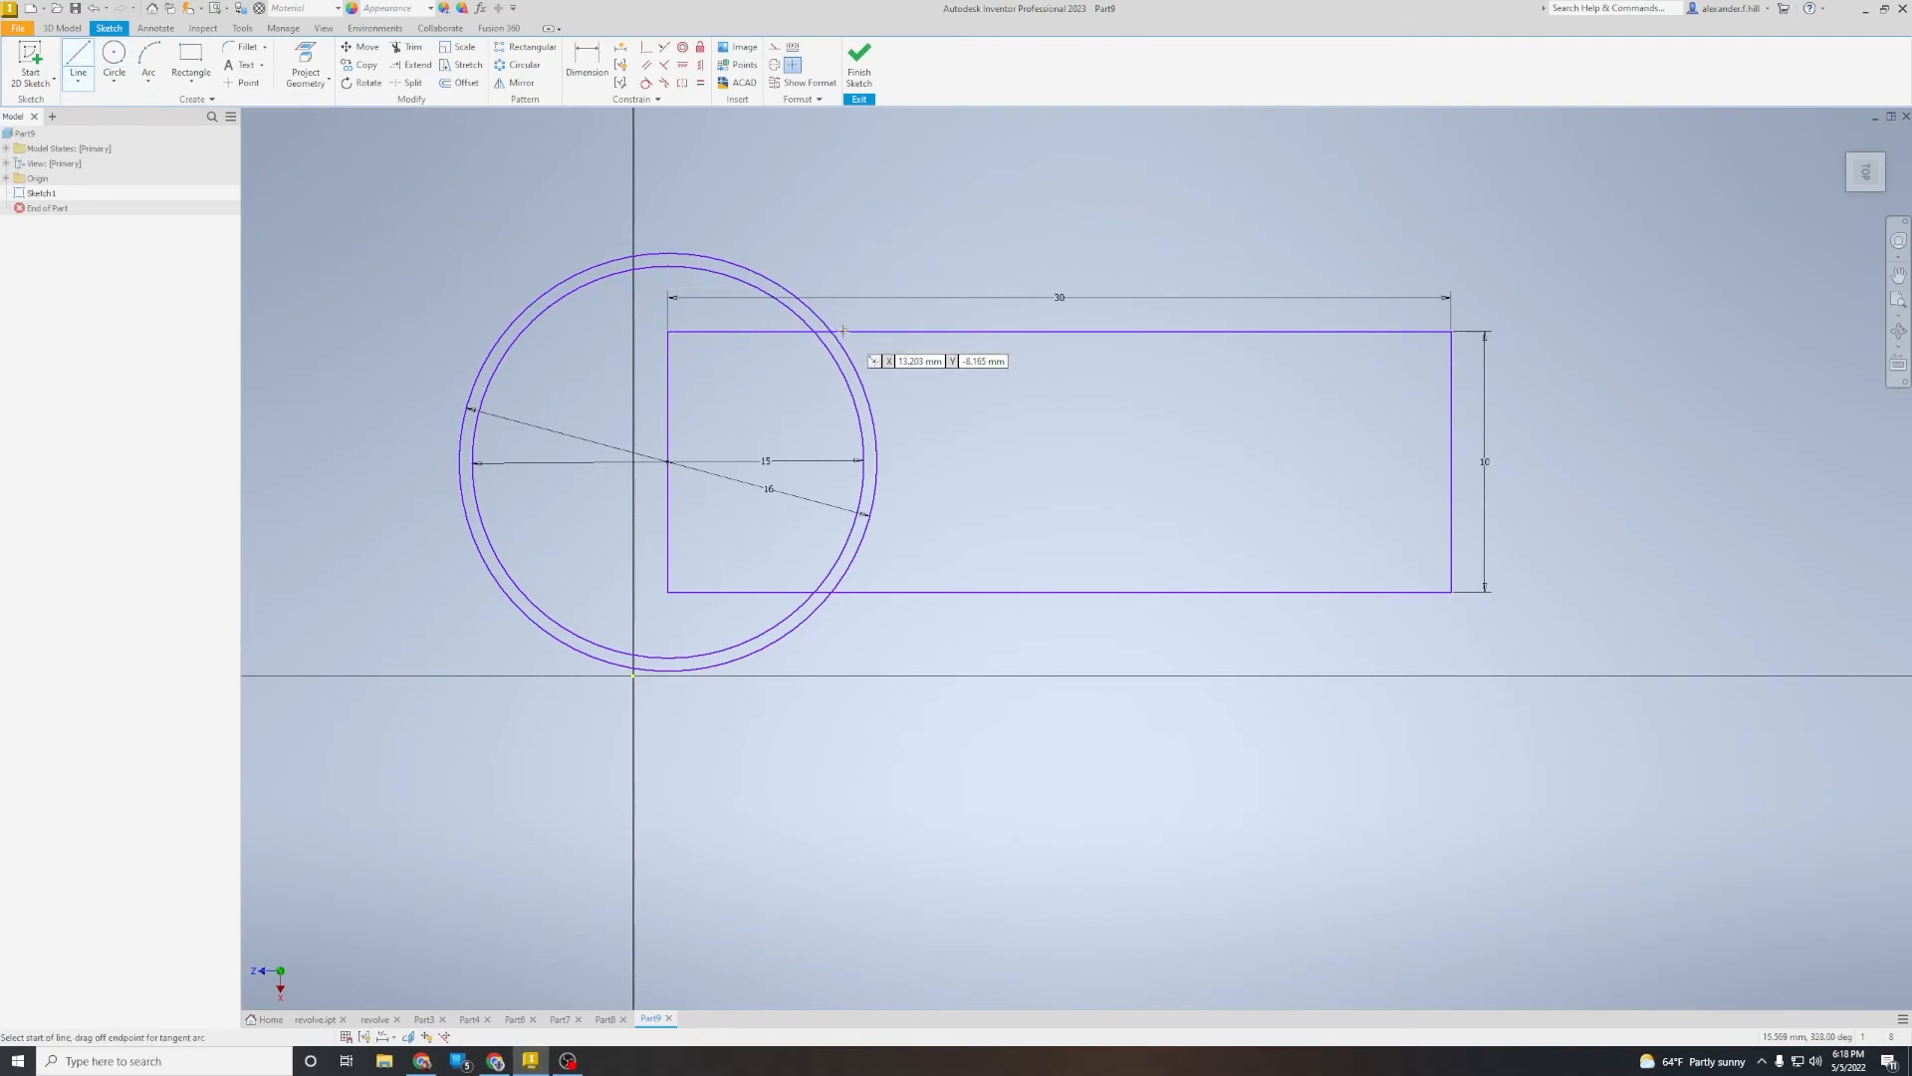
click(829, 330)
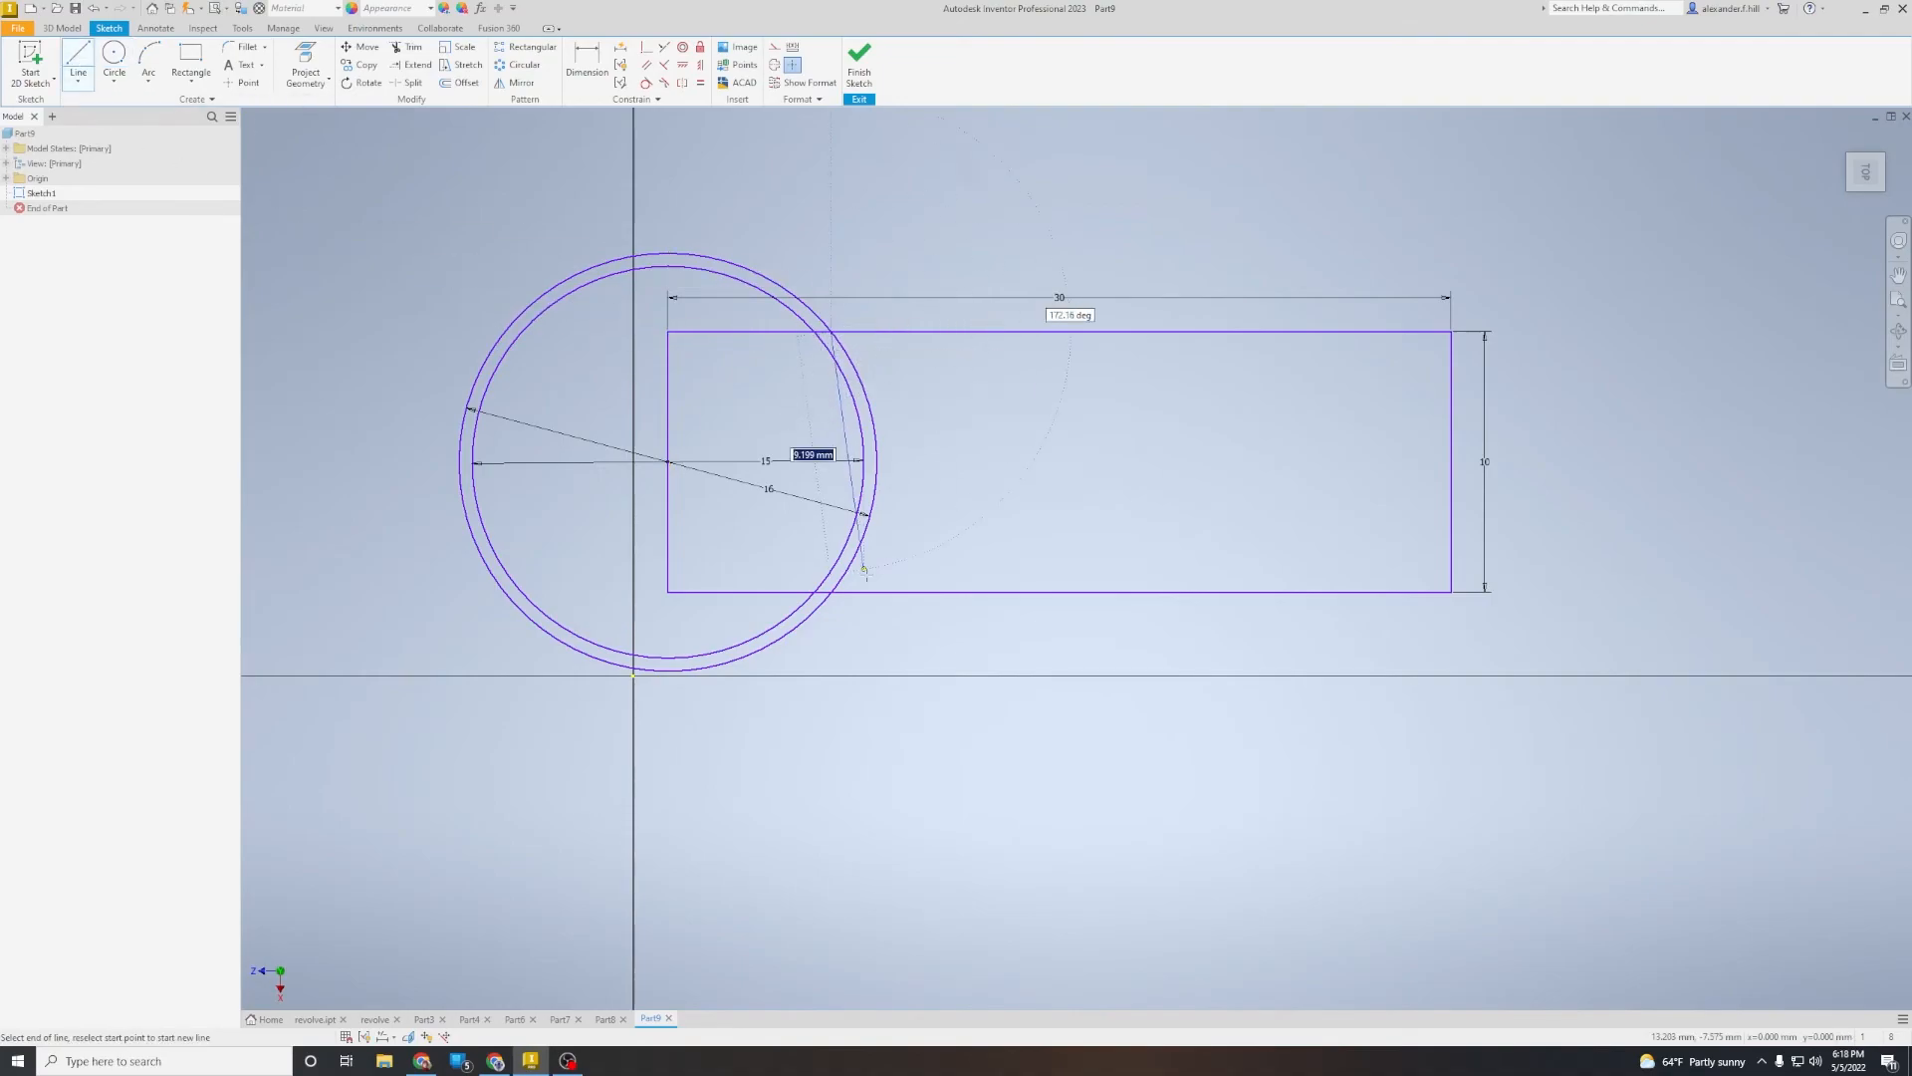
double_click(865, 627)
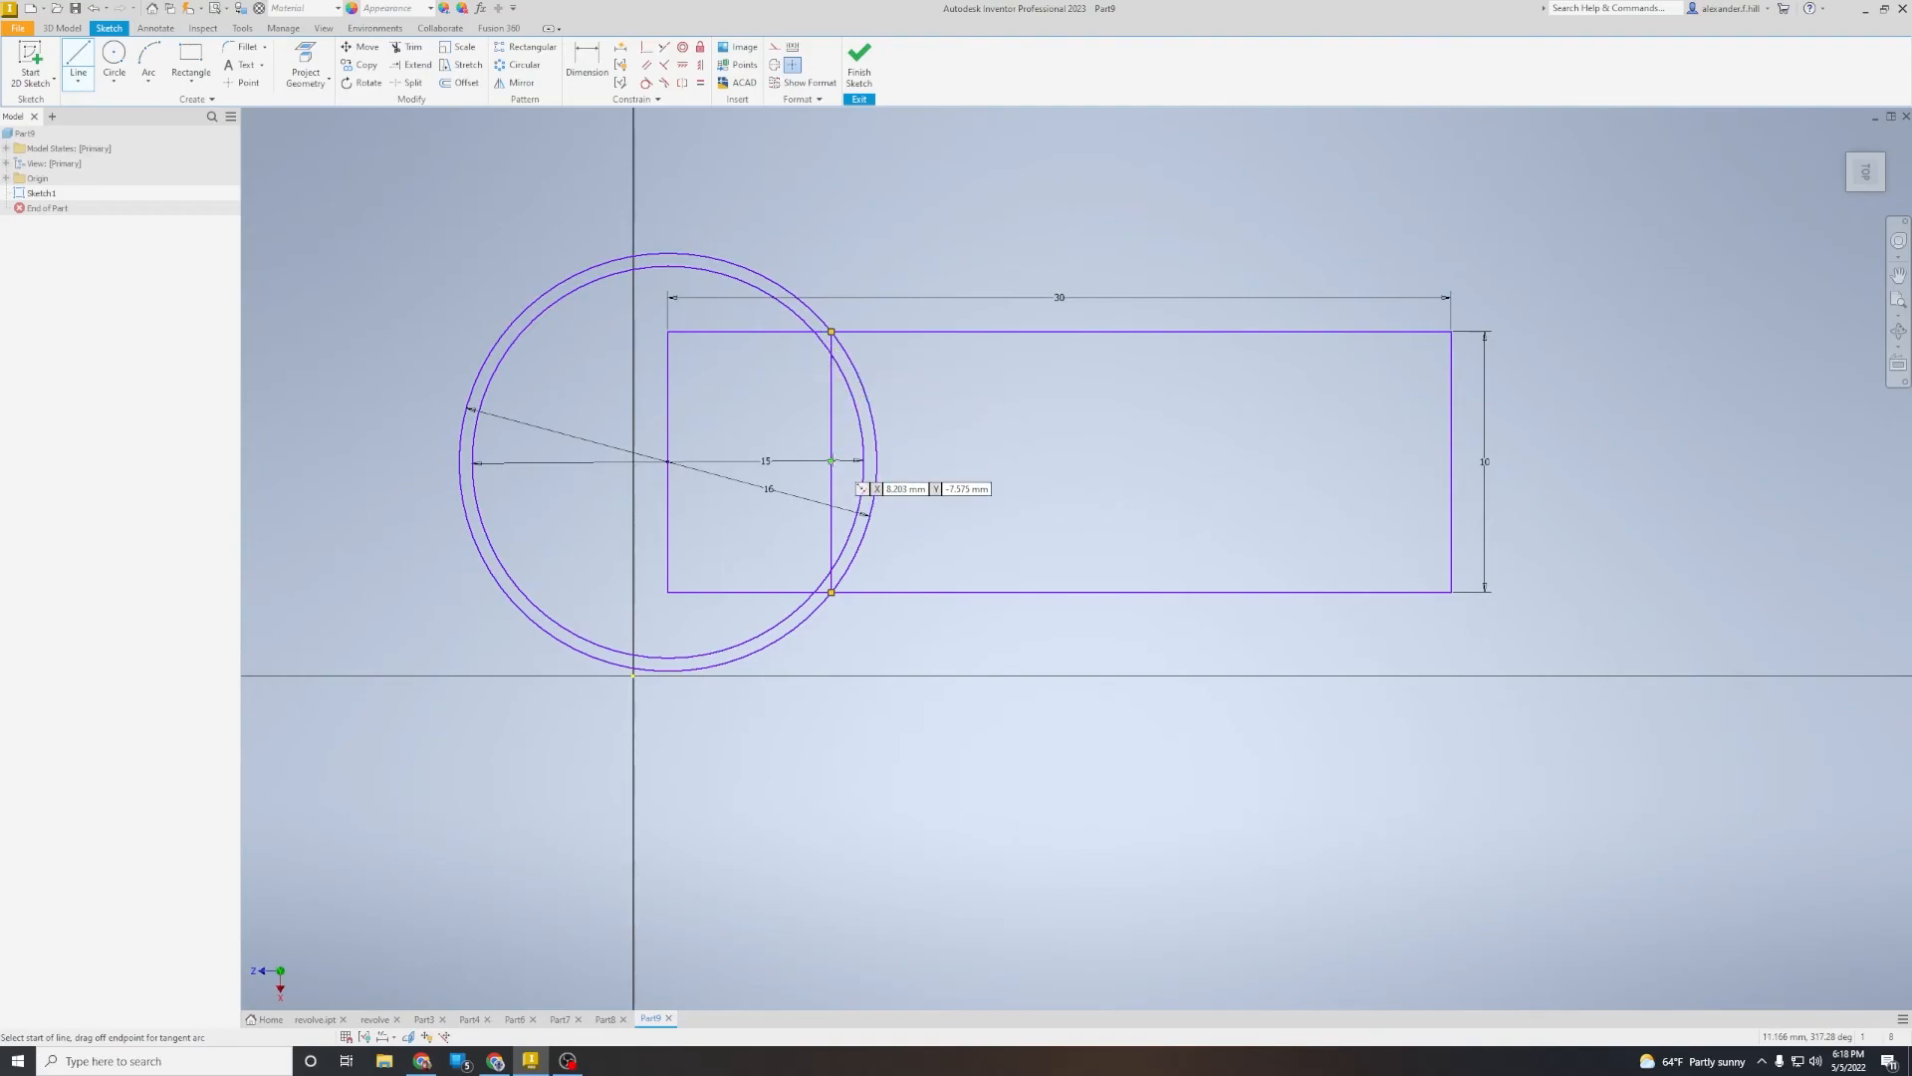
key(Escape)
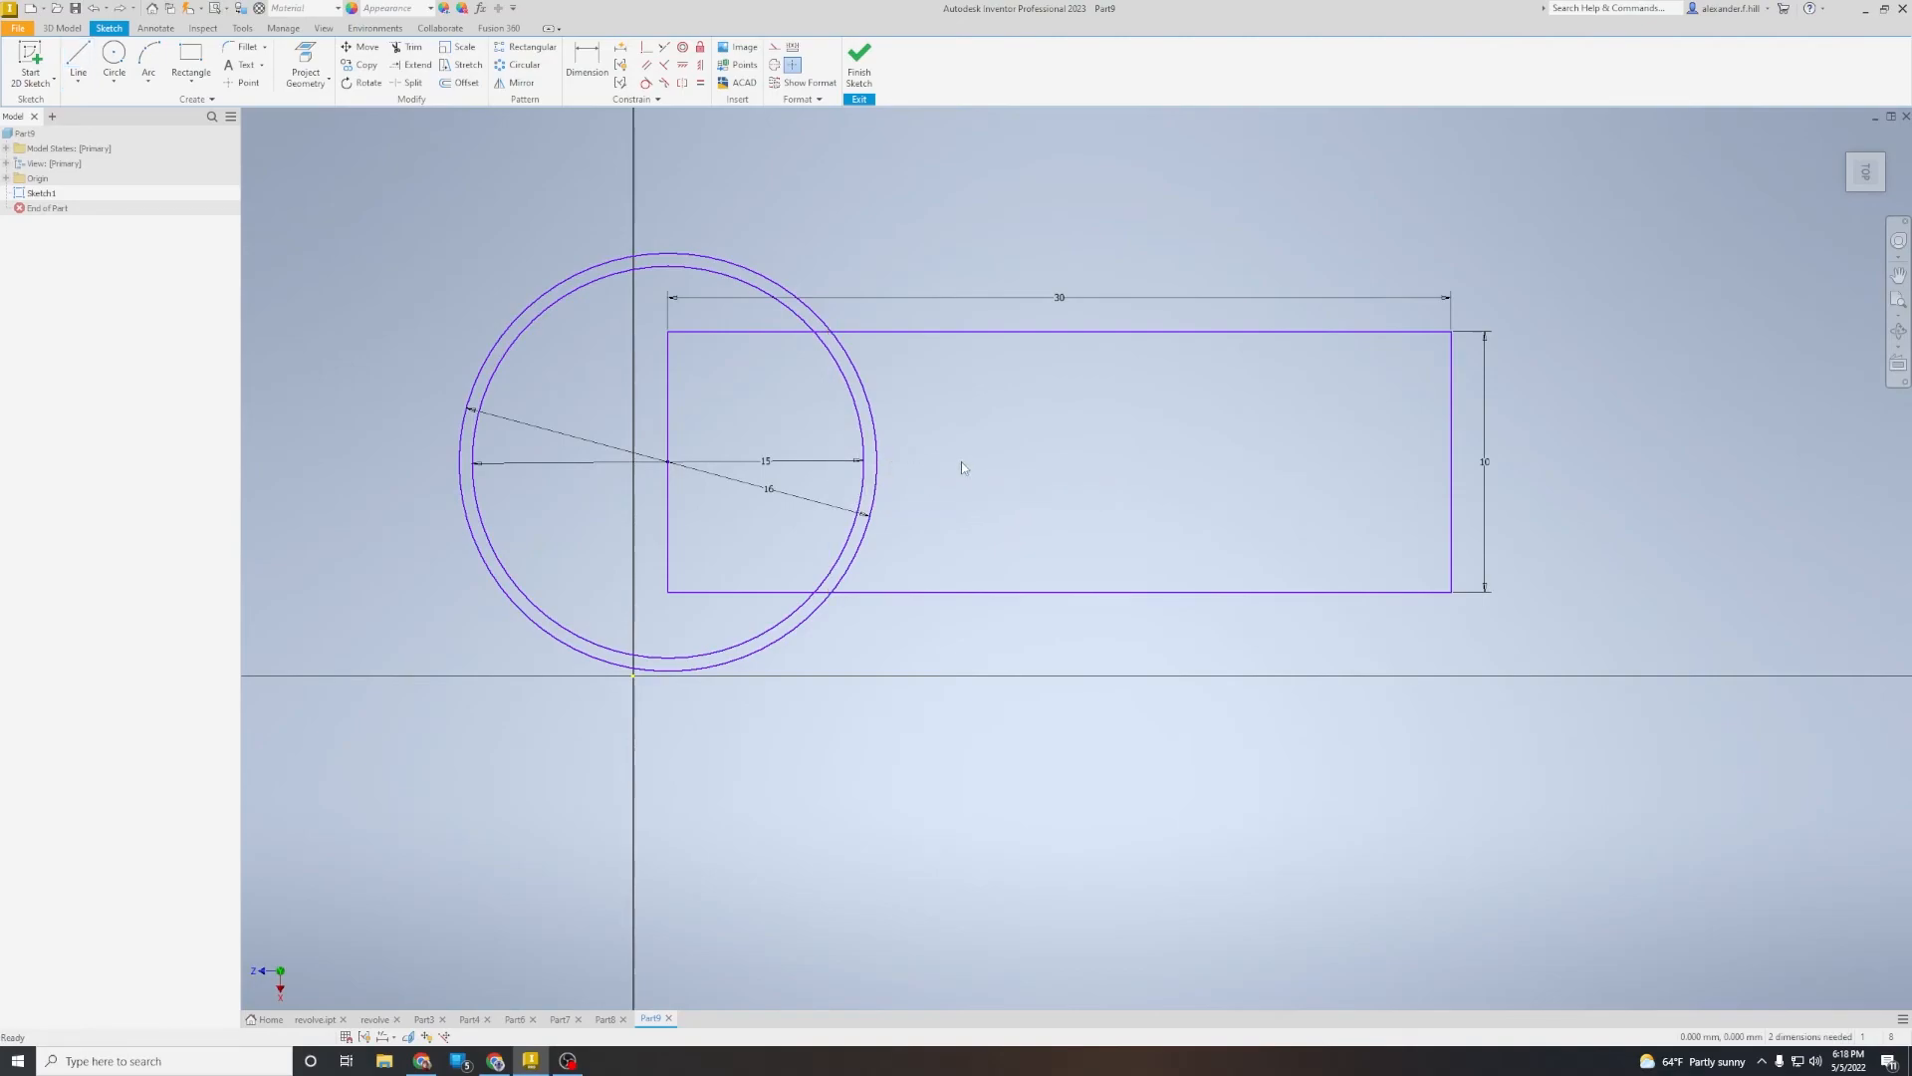
Step: Draw three larger circles of 21, 22 and 27 mm diameter, concentric with the existing circles at the rectangle's left-edge midpoint
click(114, 60)
click(668, 461)
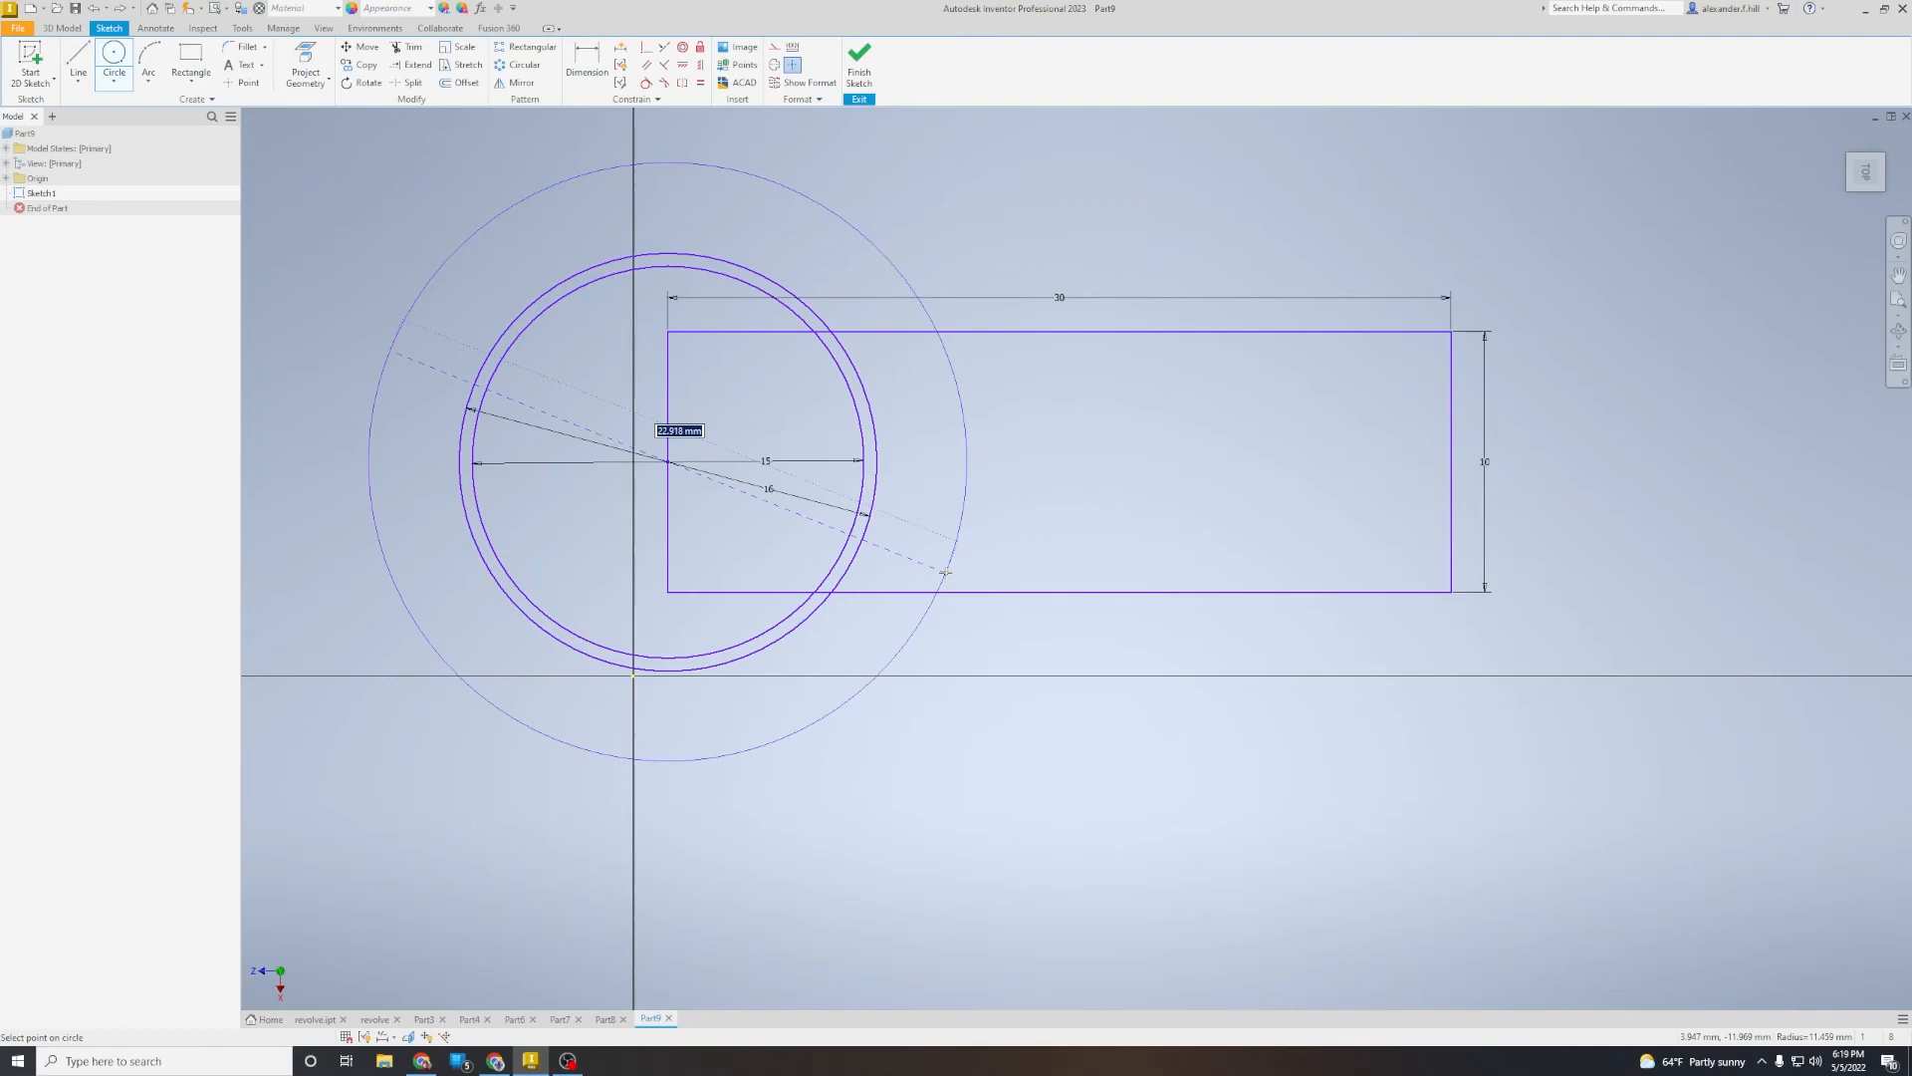
text(21)
key(Return)
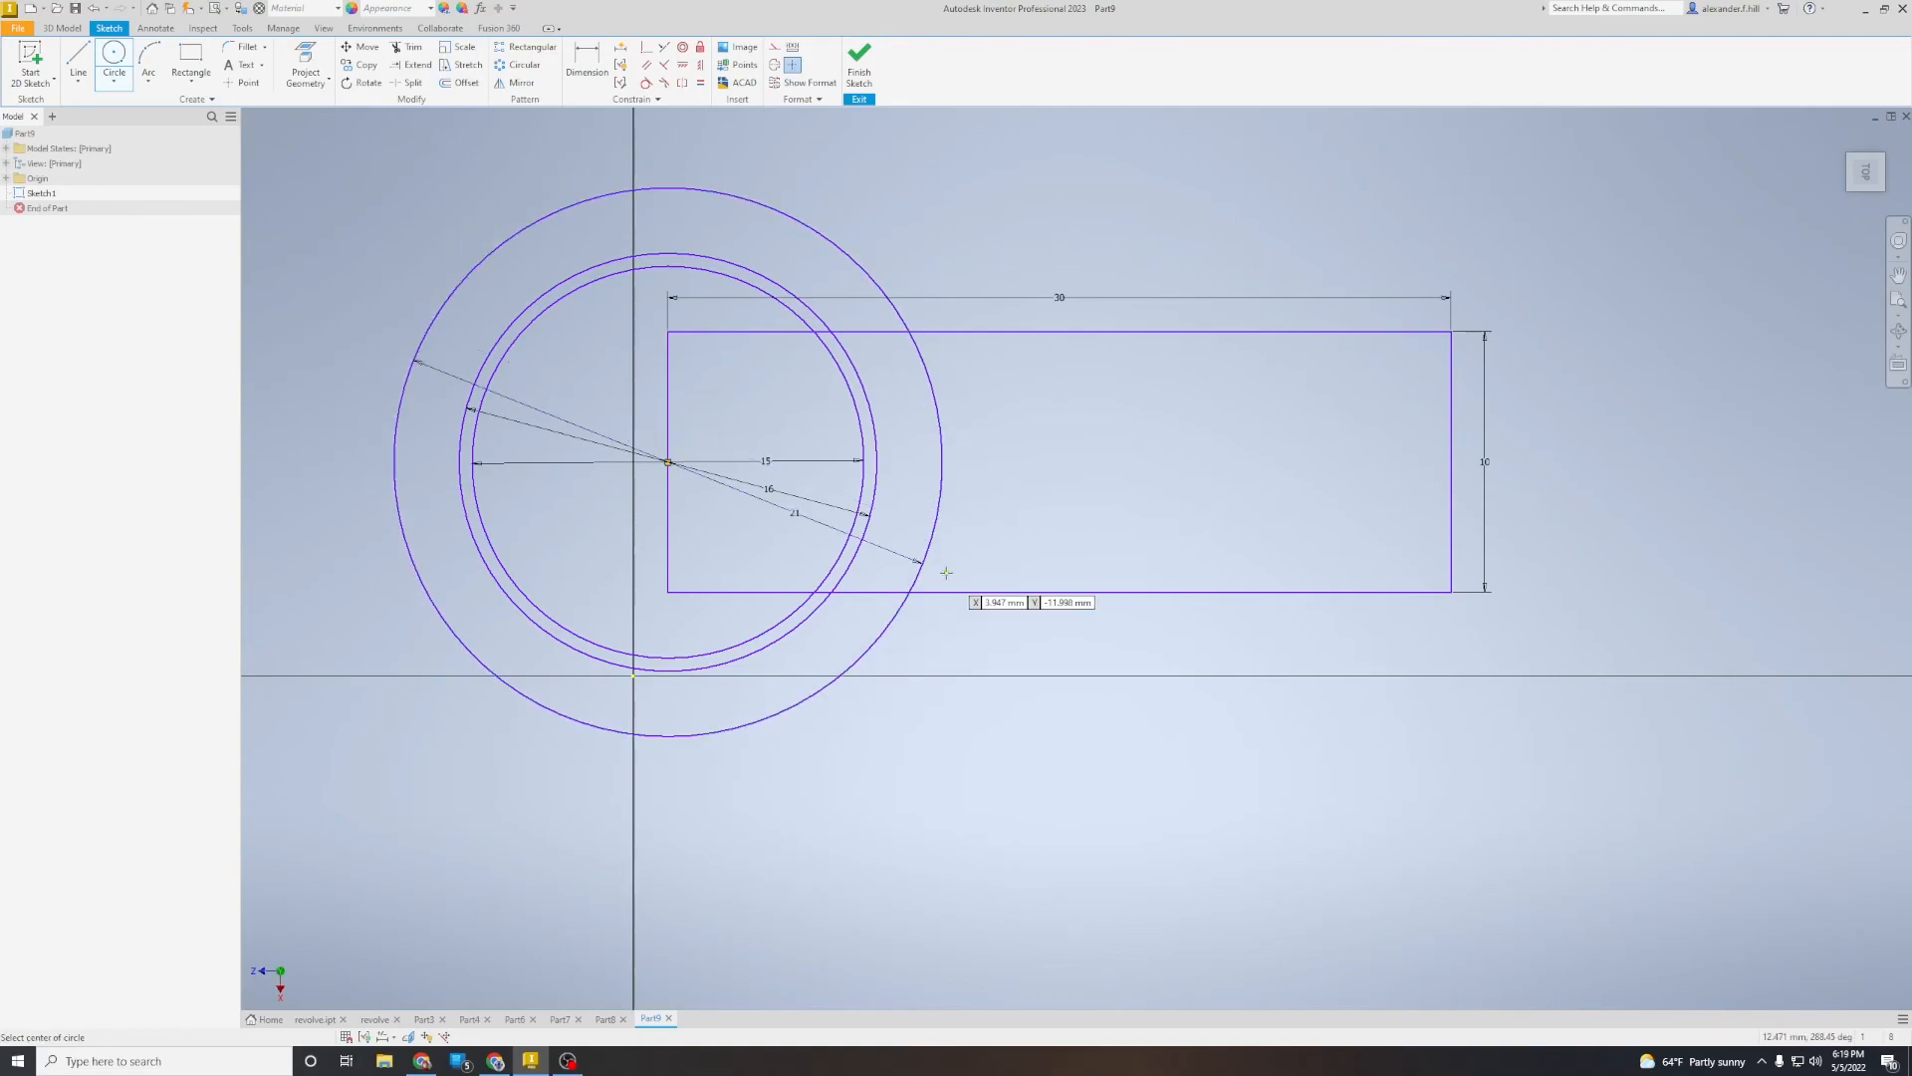
click(668, 462)
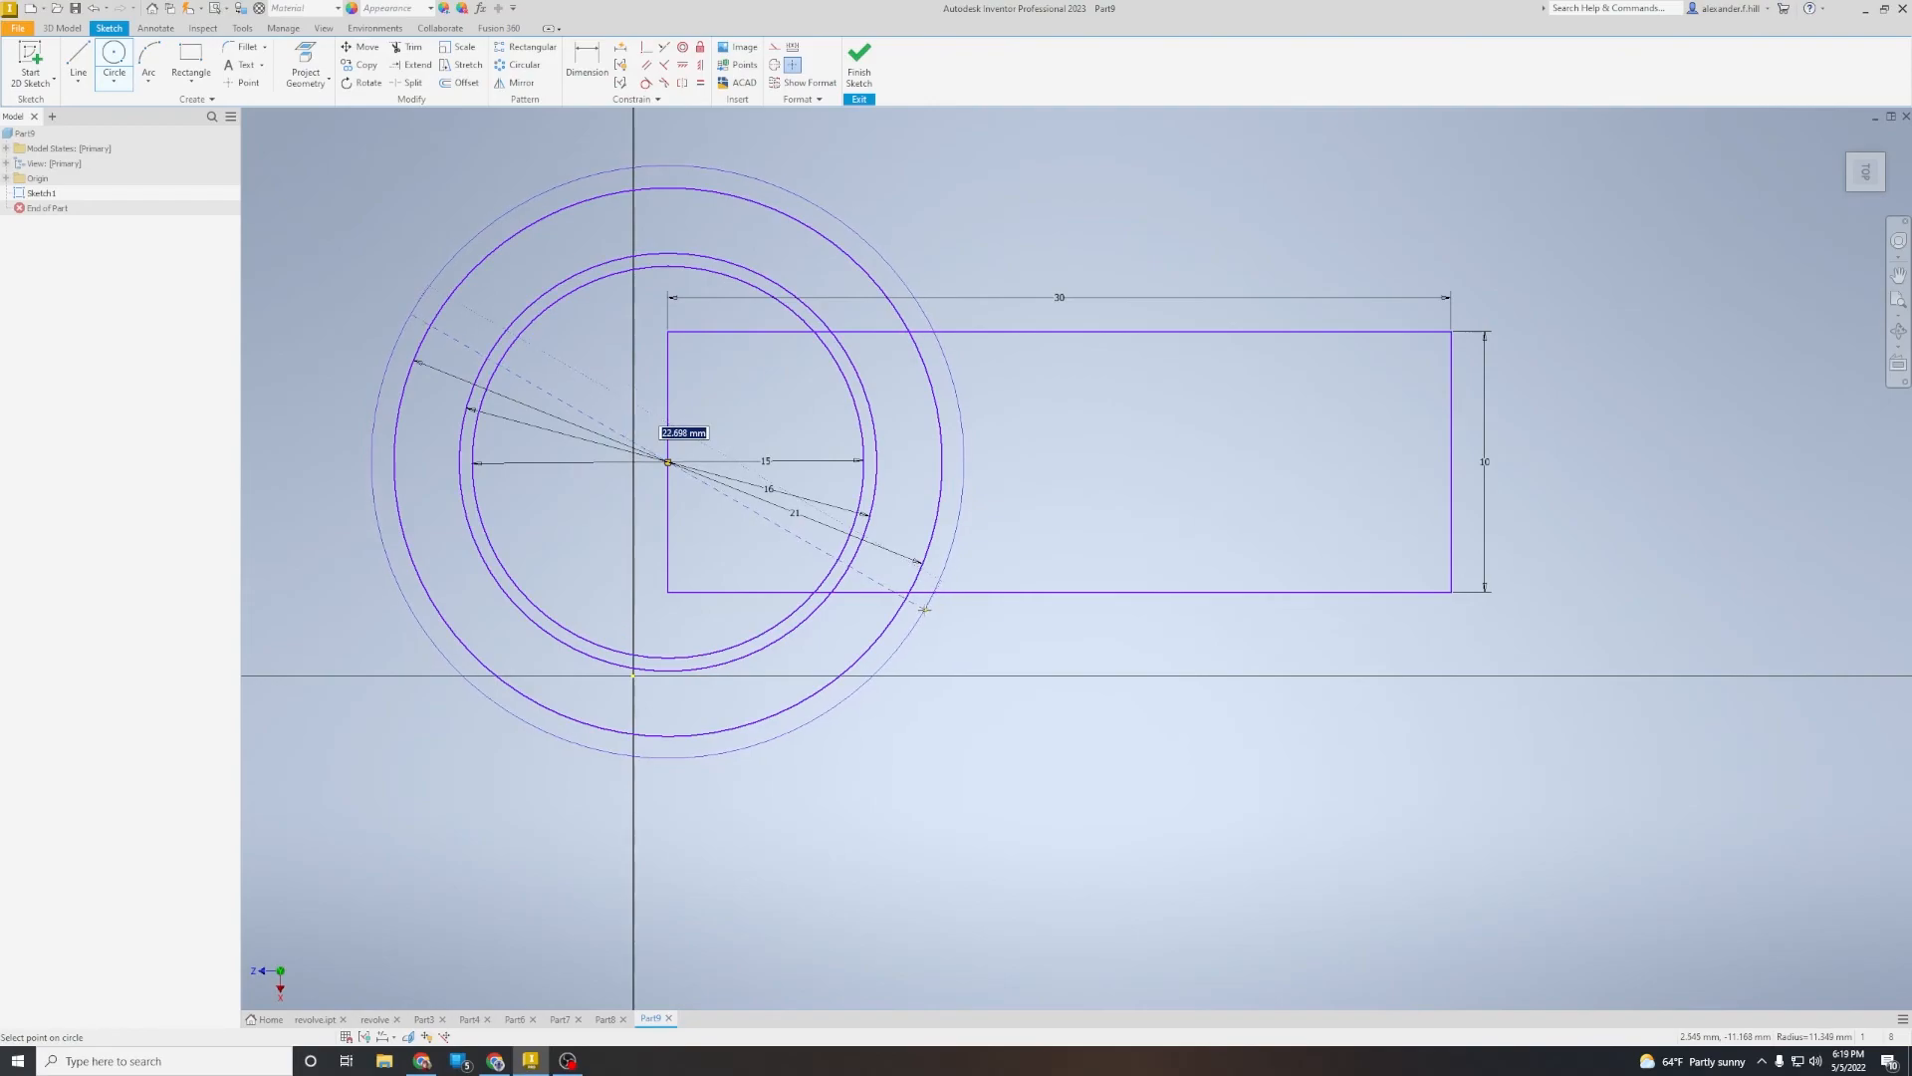
text(22)
key(Return)
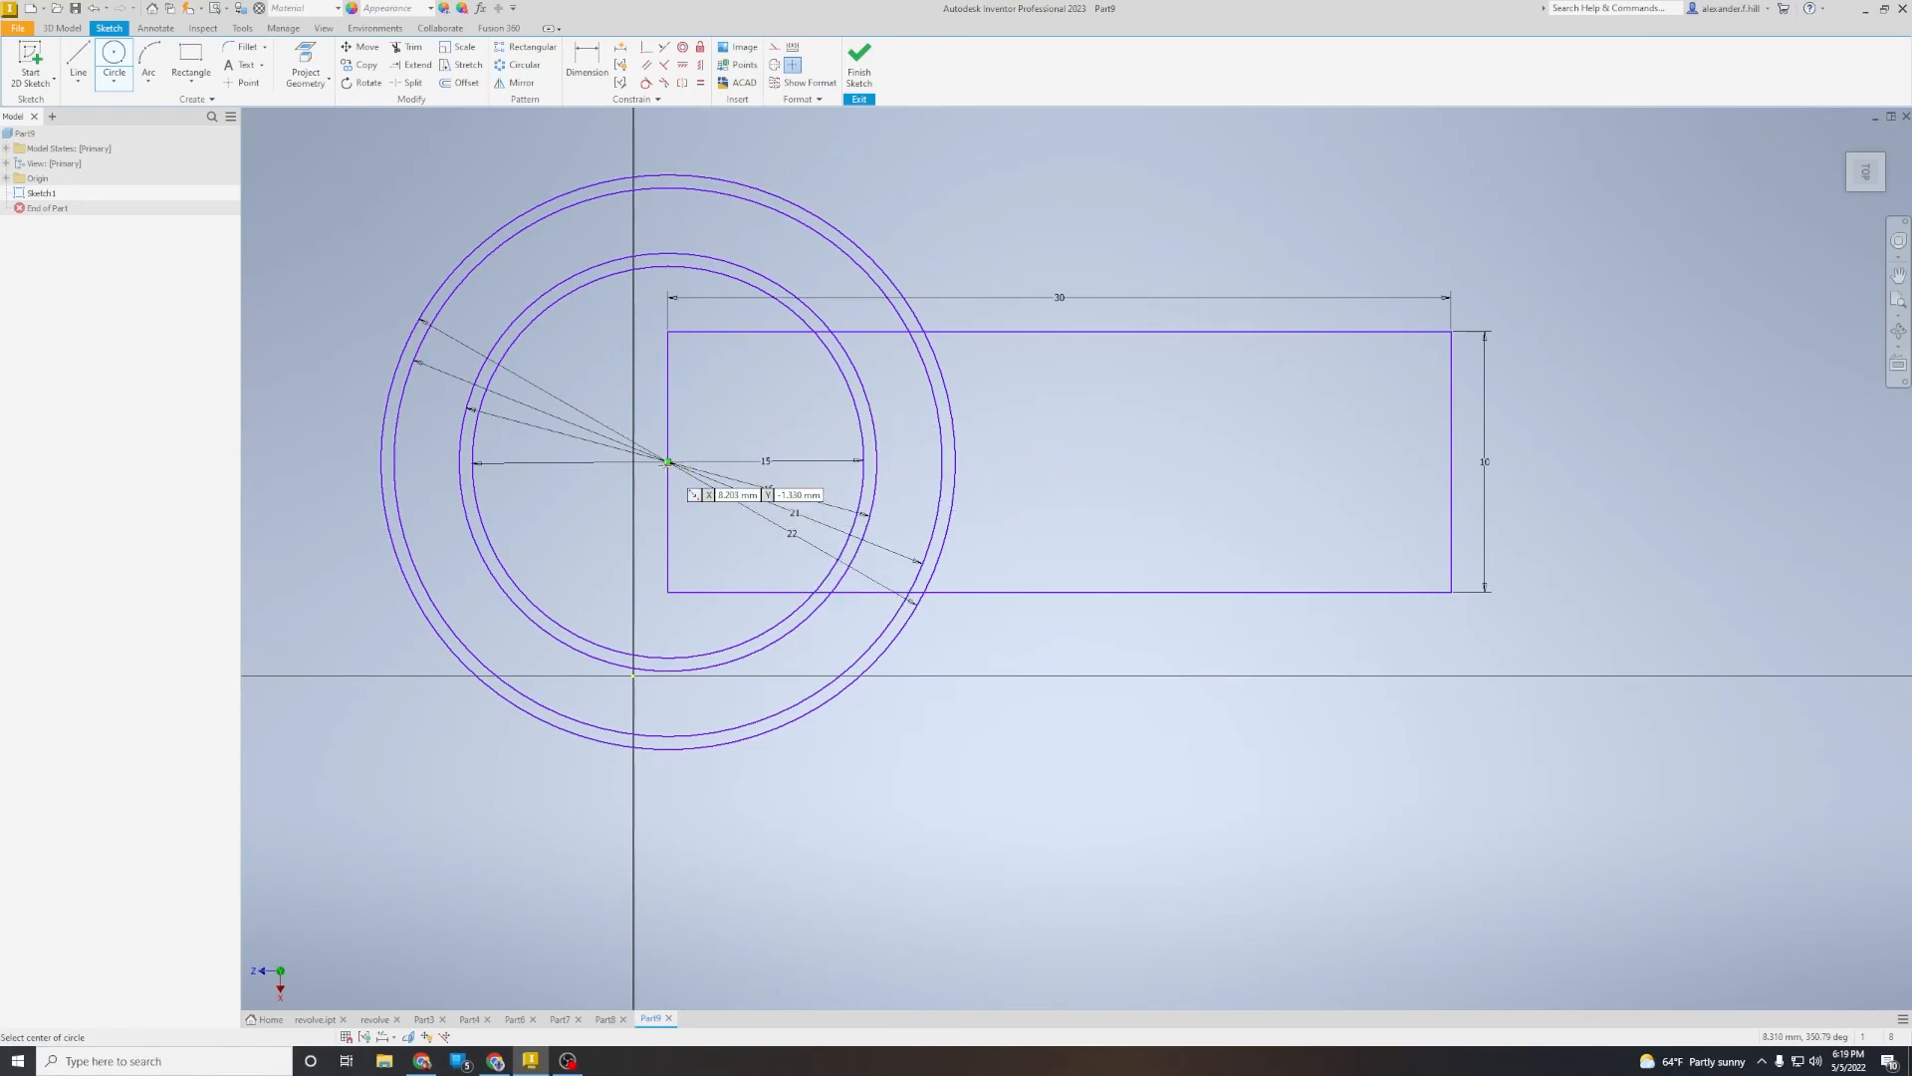
click(670, 461)
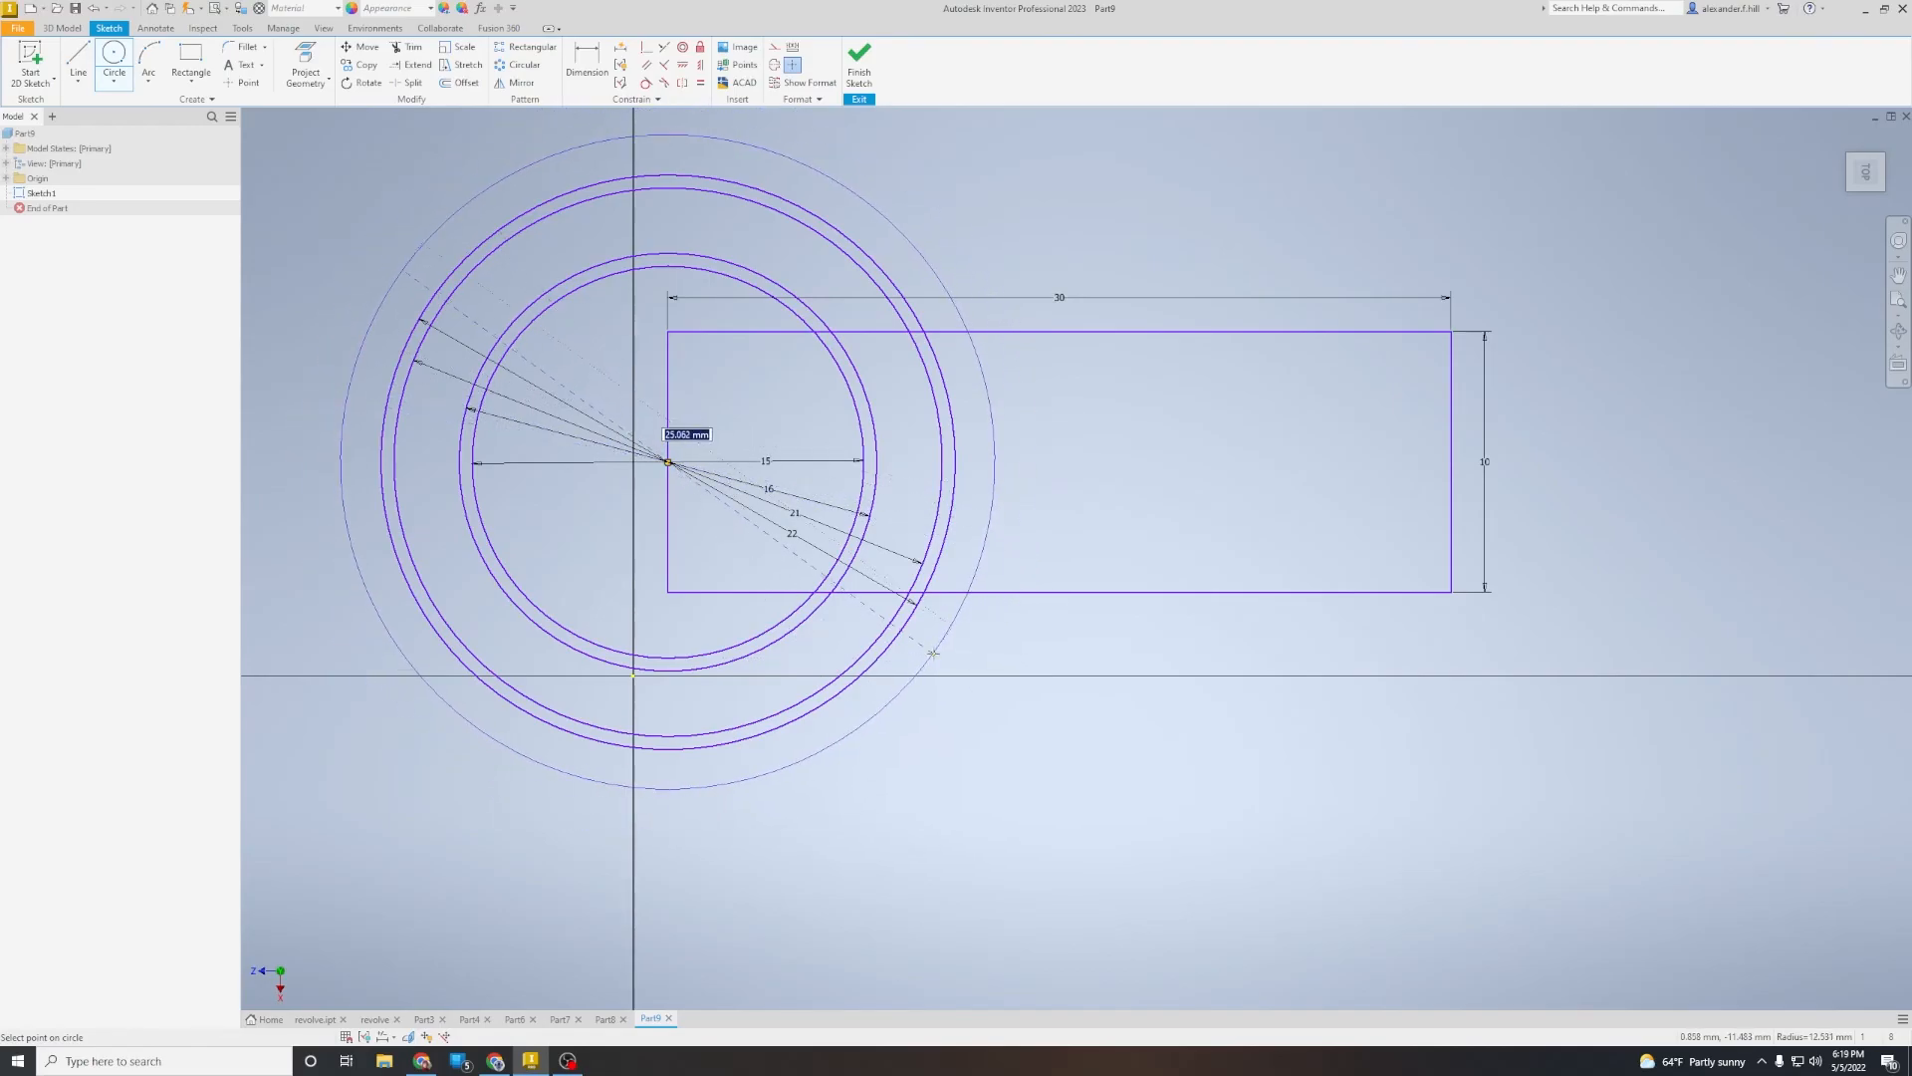
text(27)
key(Return)
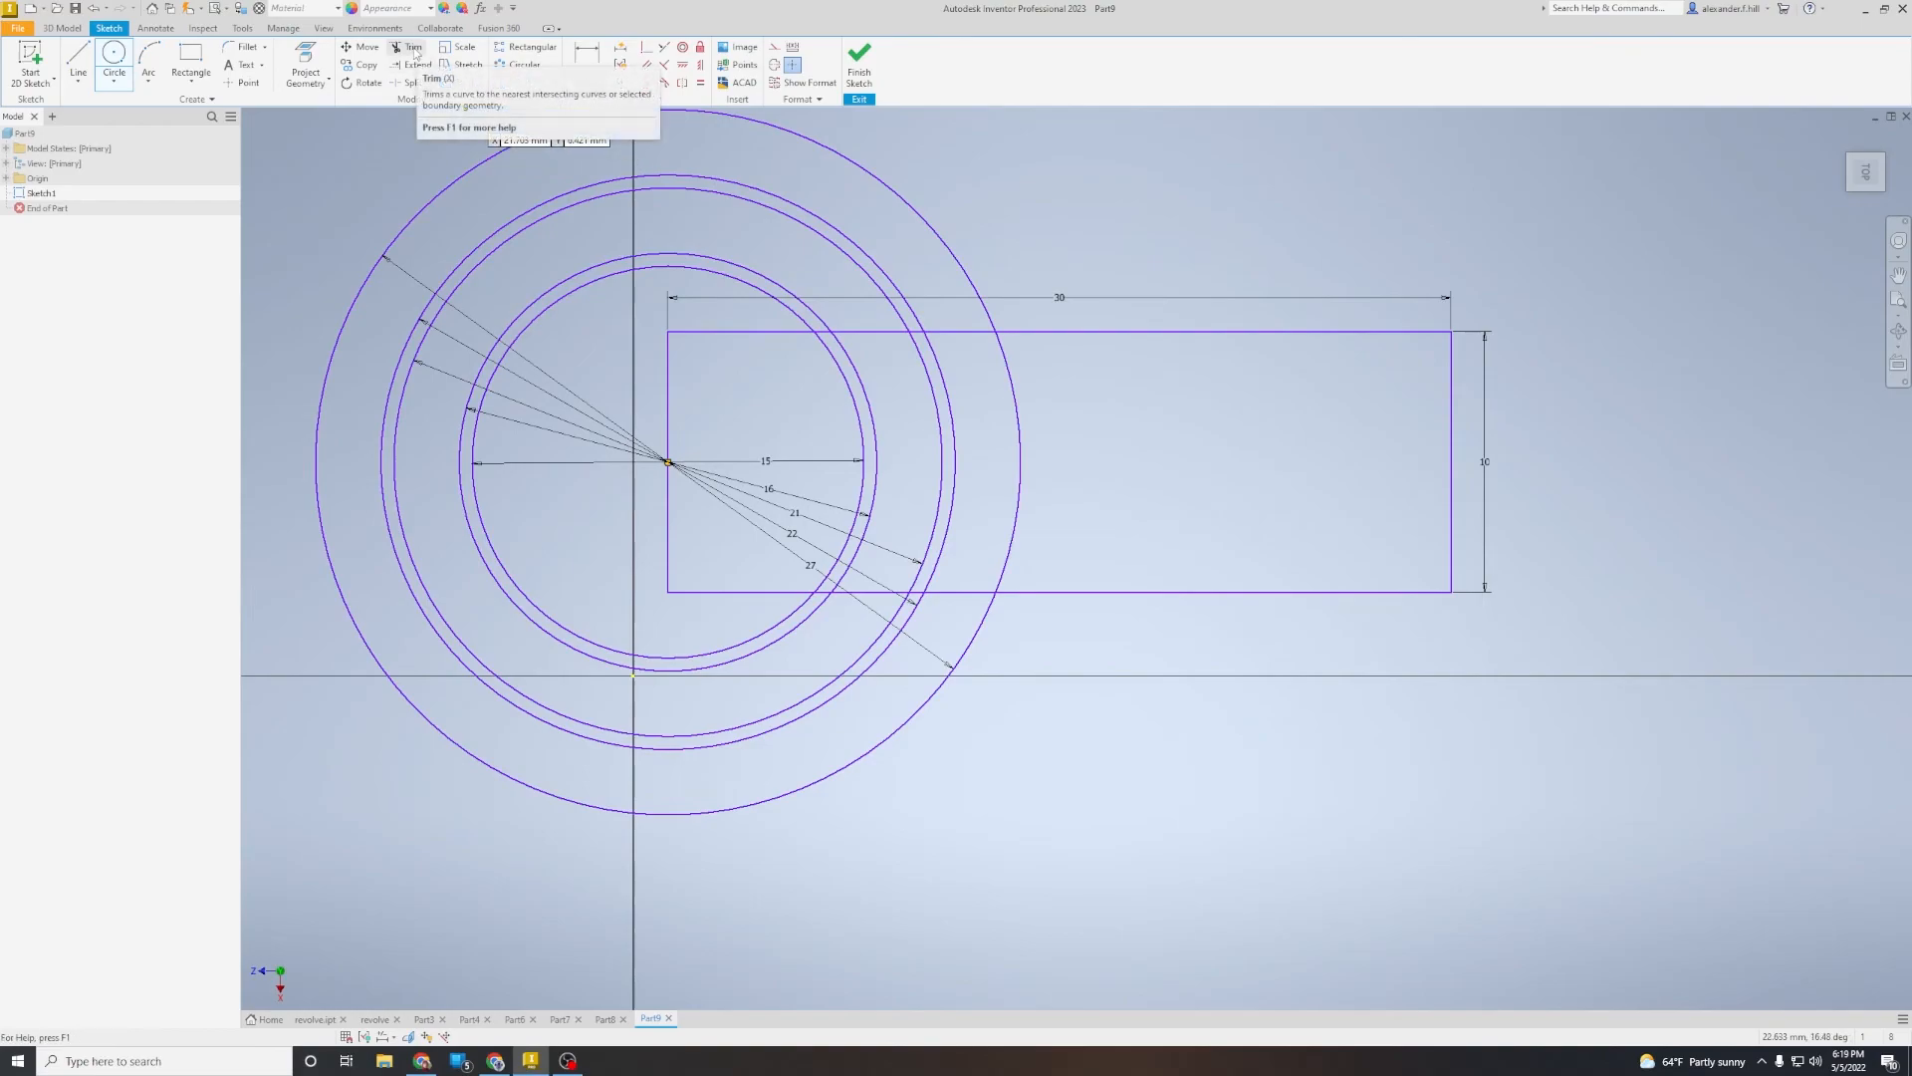
Step: Trim all five circles down to the arcs that lie inside the rectangle
key(x)
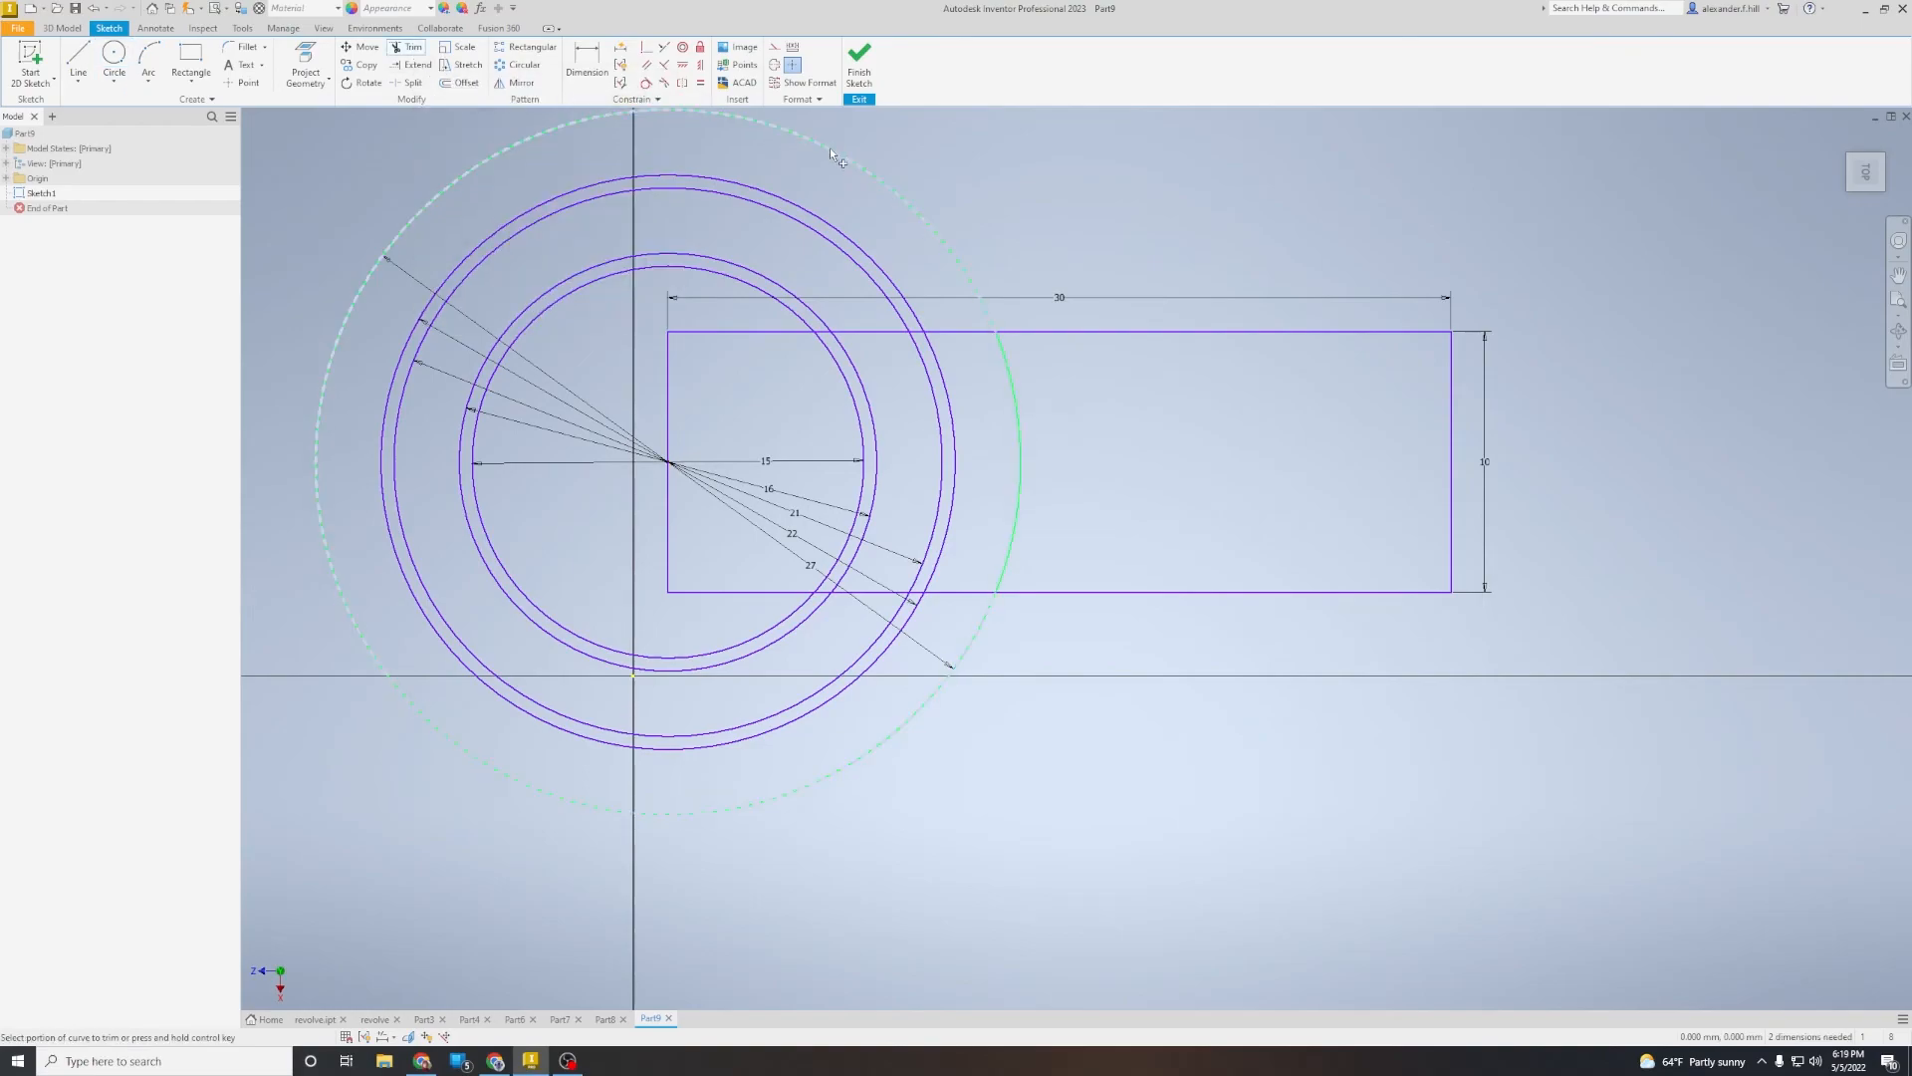
click(829, 151)
click(793, 202)
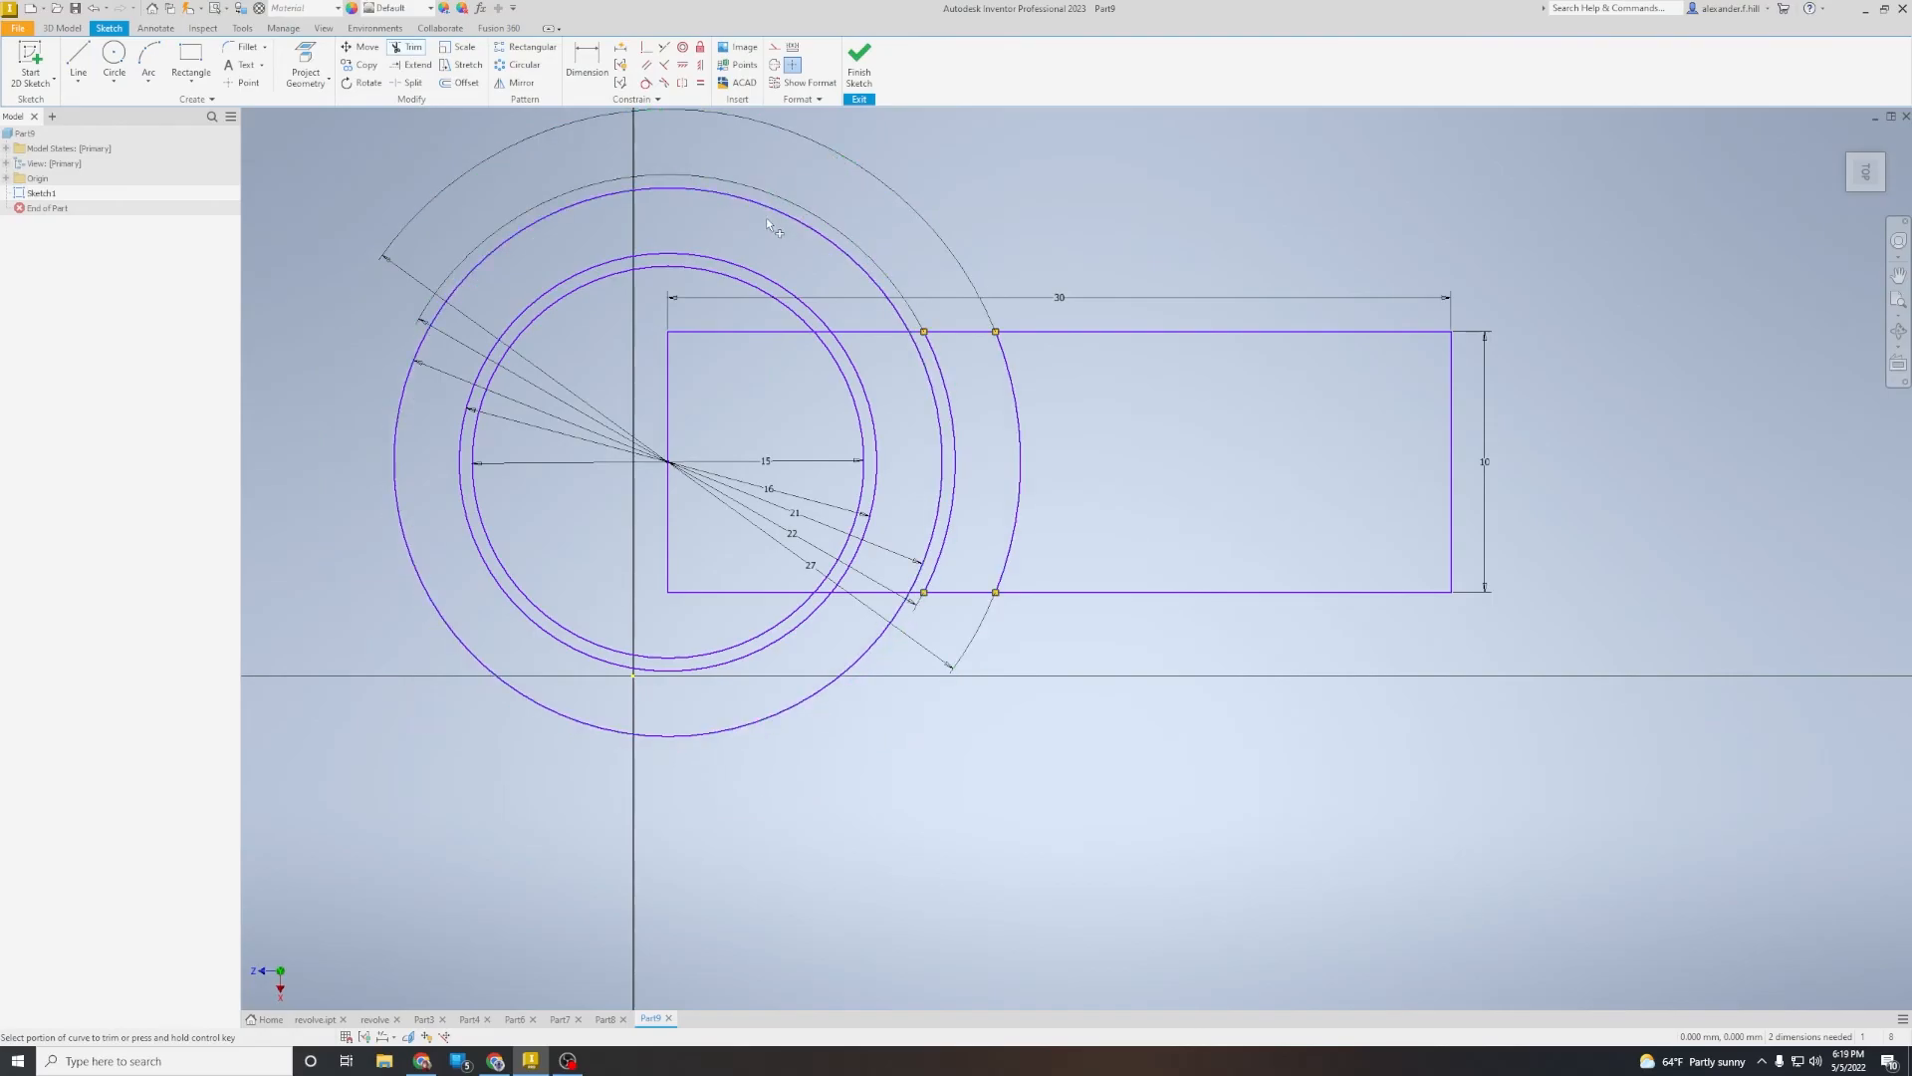
click(774, 216)
click(728, 262)
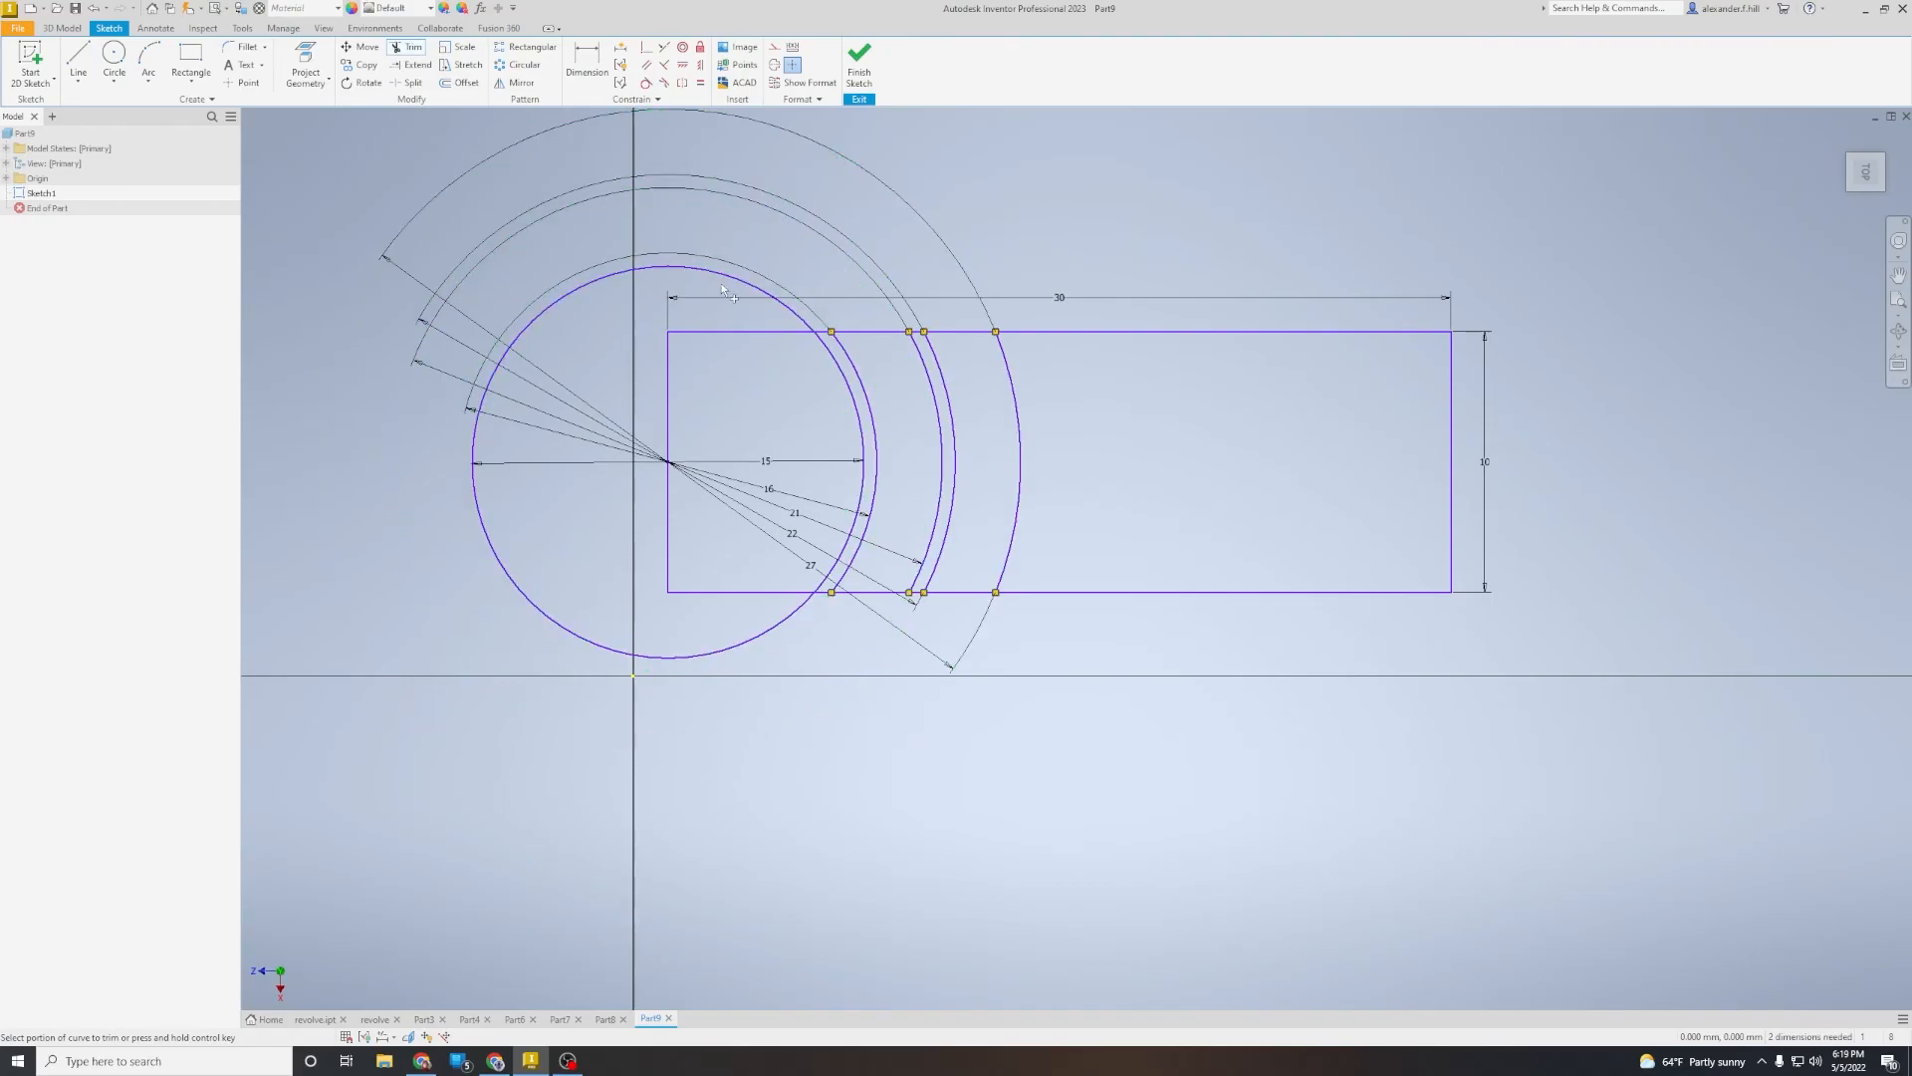
click(725, 273)
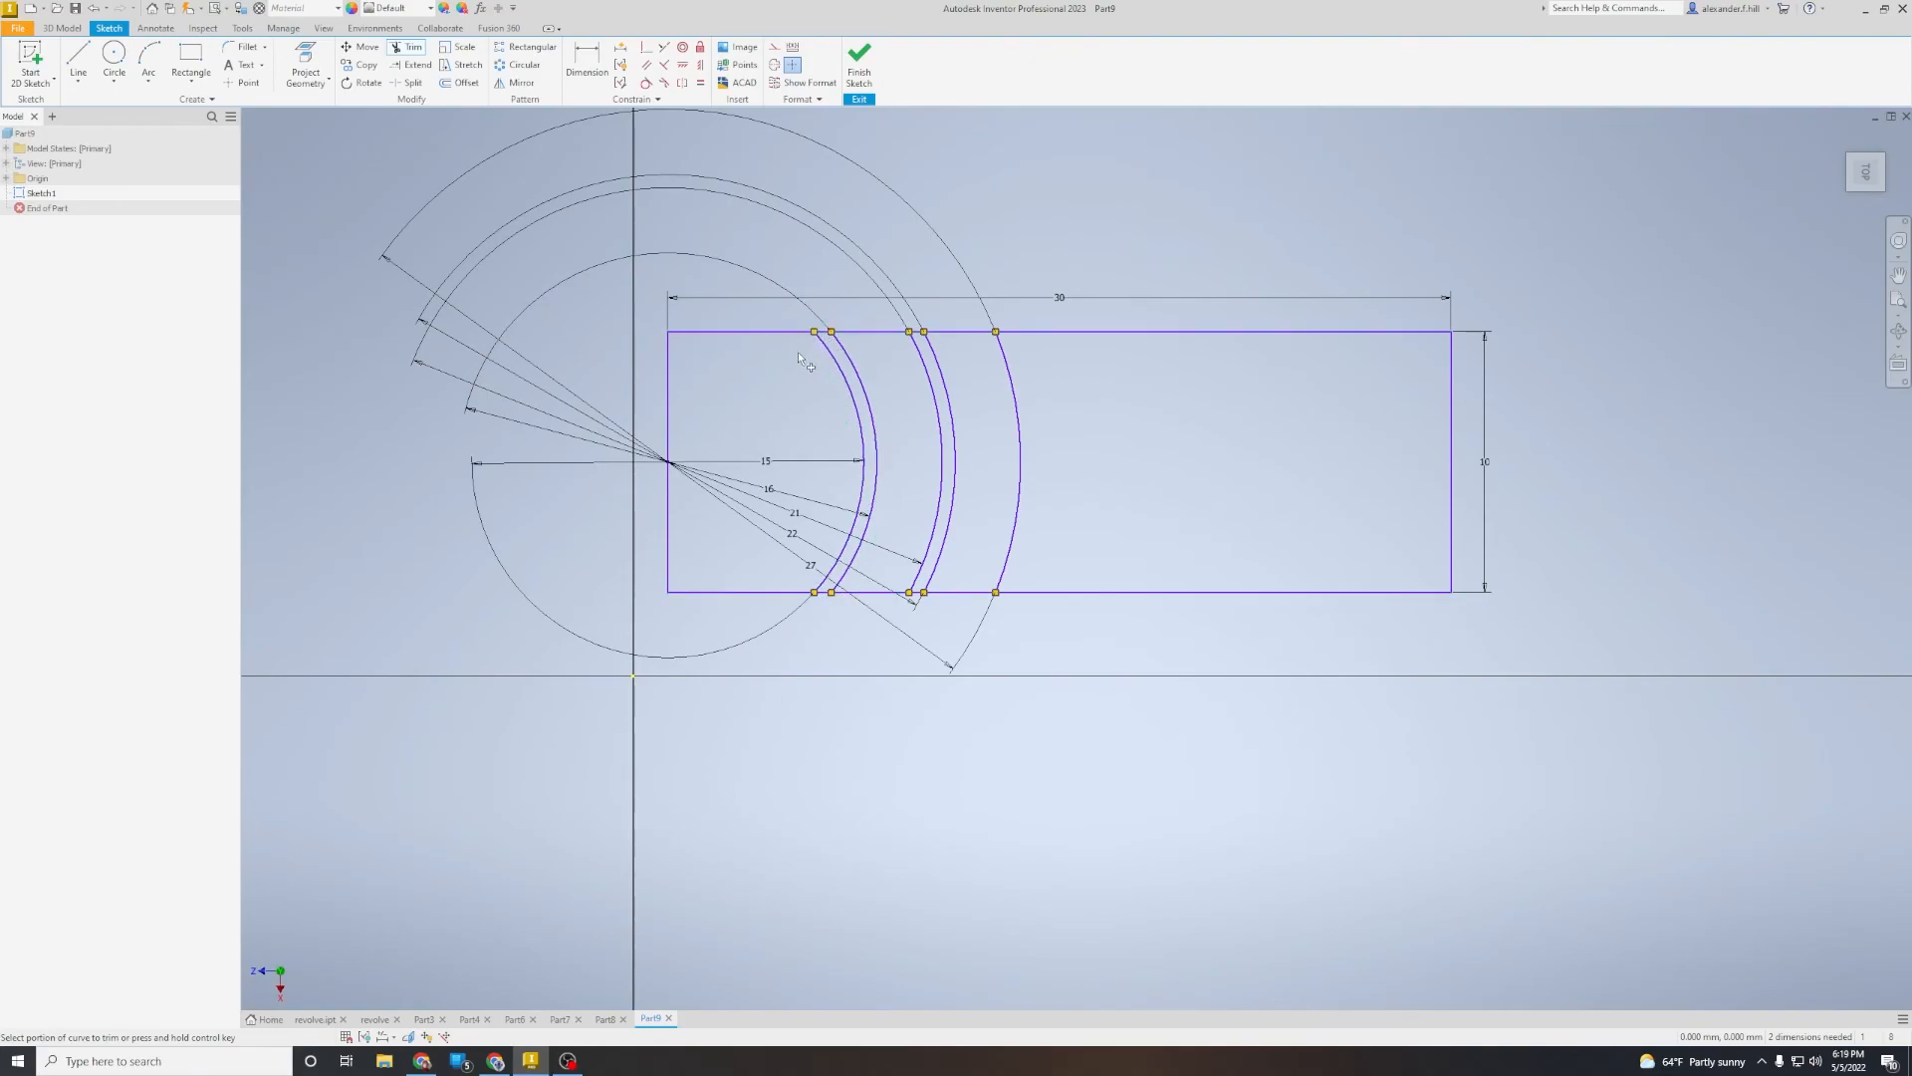
Step: Trim the rectangle's long edges beyond the outermost arc, and try to trim its far short edge
click(1032, 331)
click(1452, 464)
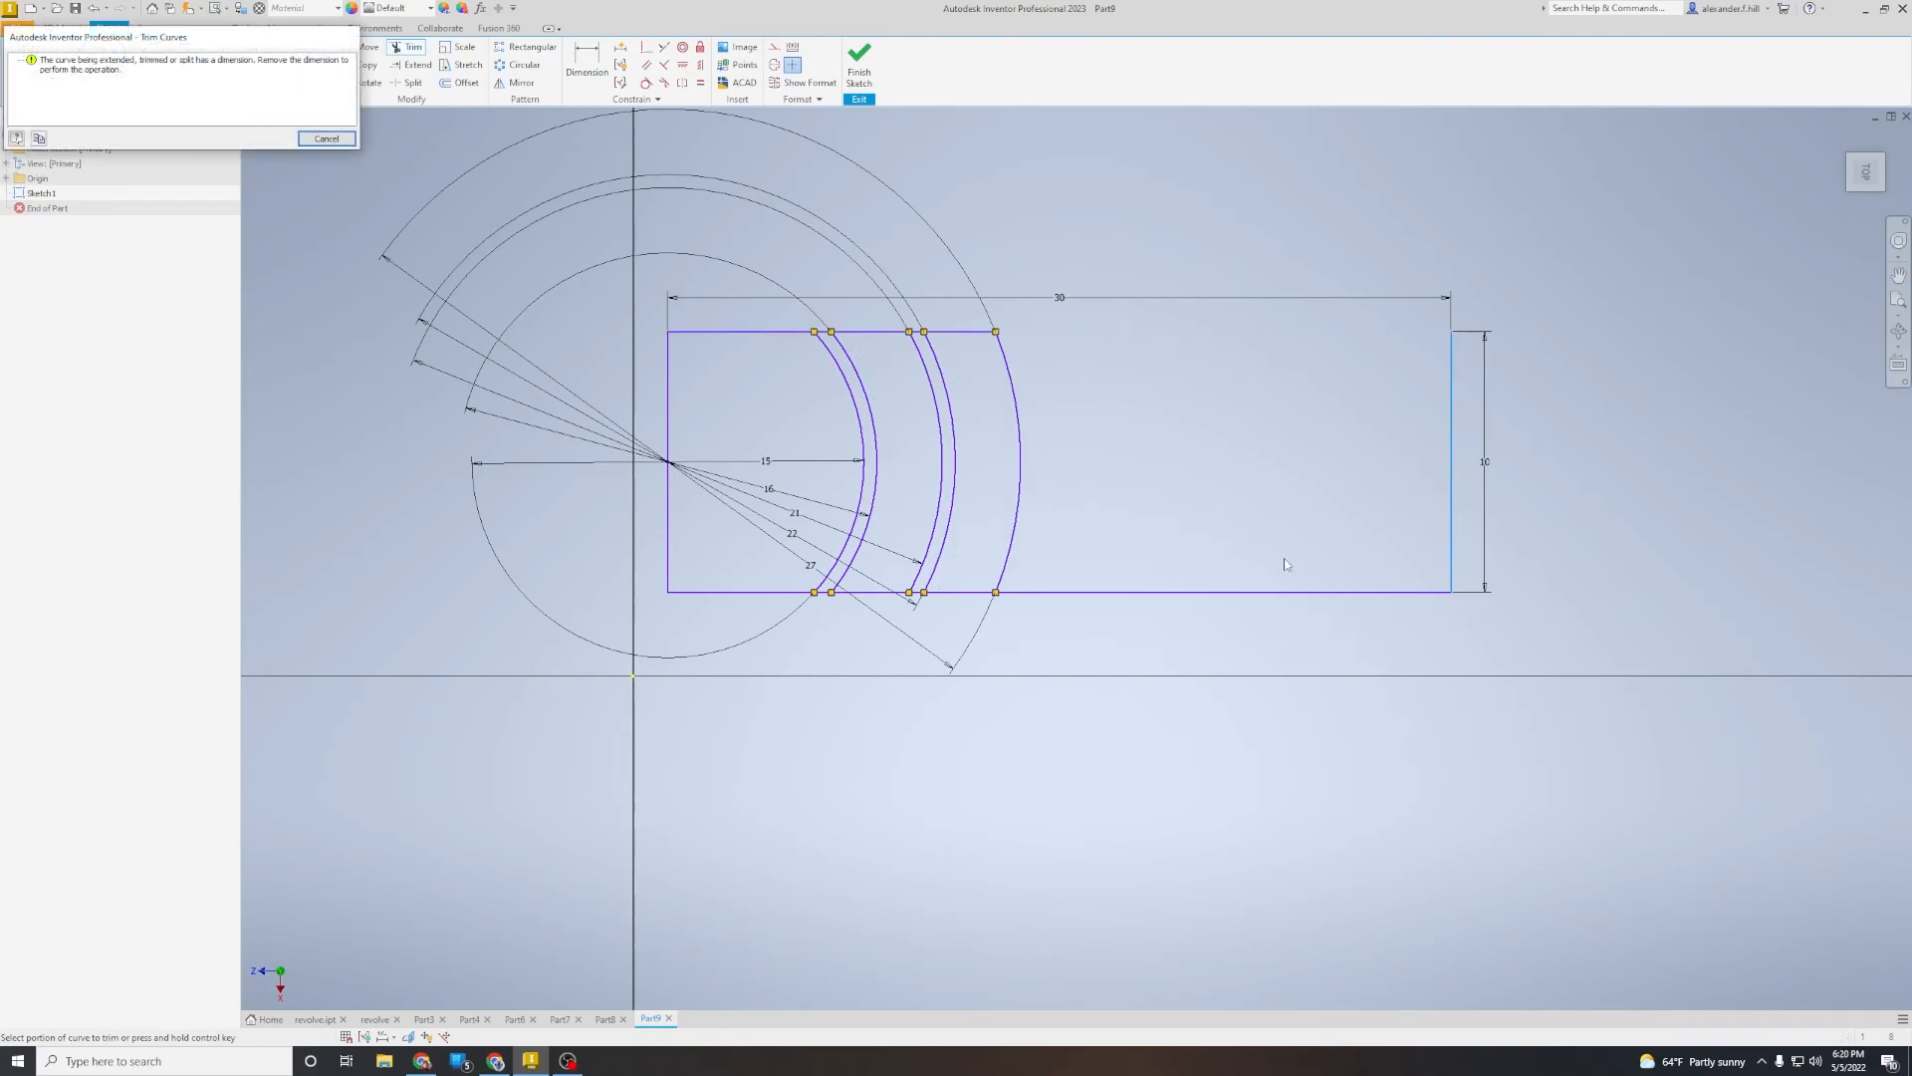
click(327, 139)
click(1191, 591)
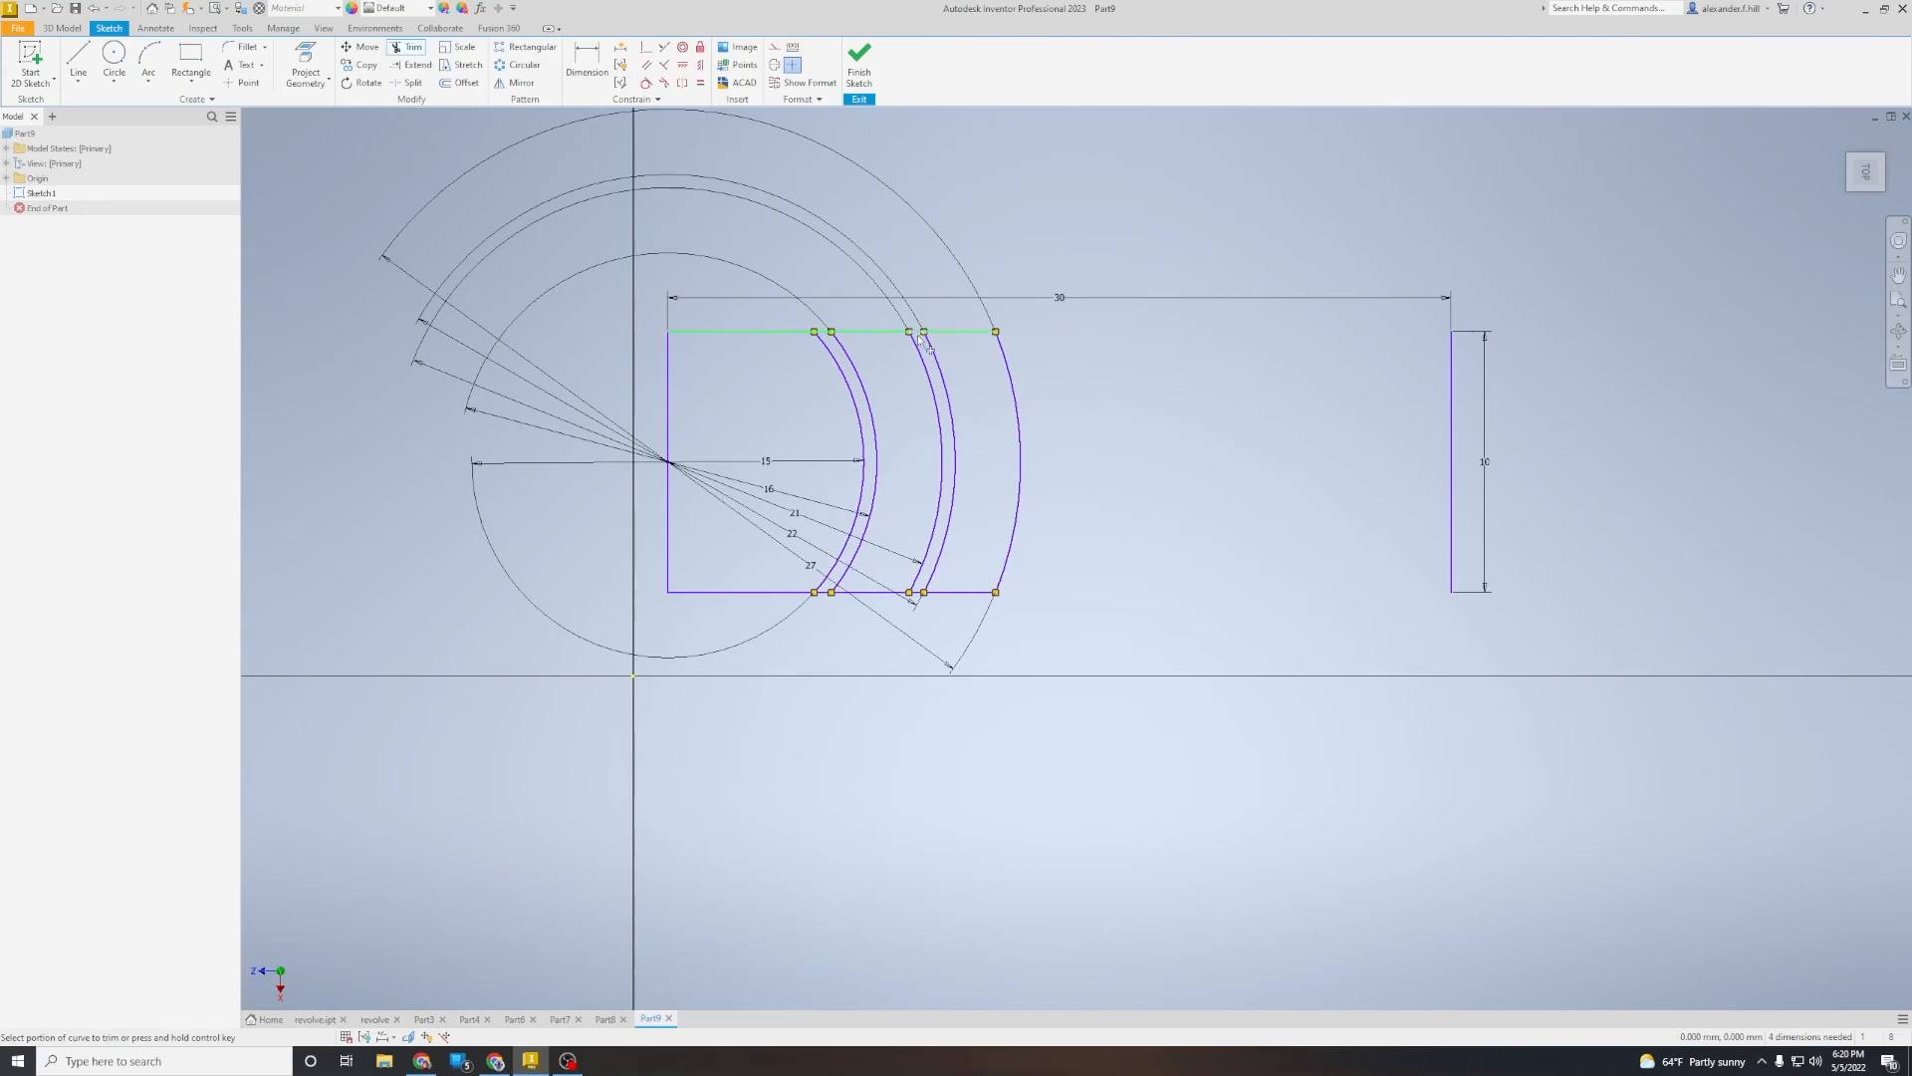
Step: Trim the short upper and lower edge segments between the 15/16 mm and 21/22 mm arc pairs, leaving three separate closed profiles
scroll(912, 332, up, 5)
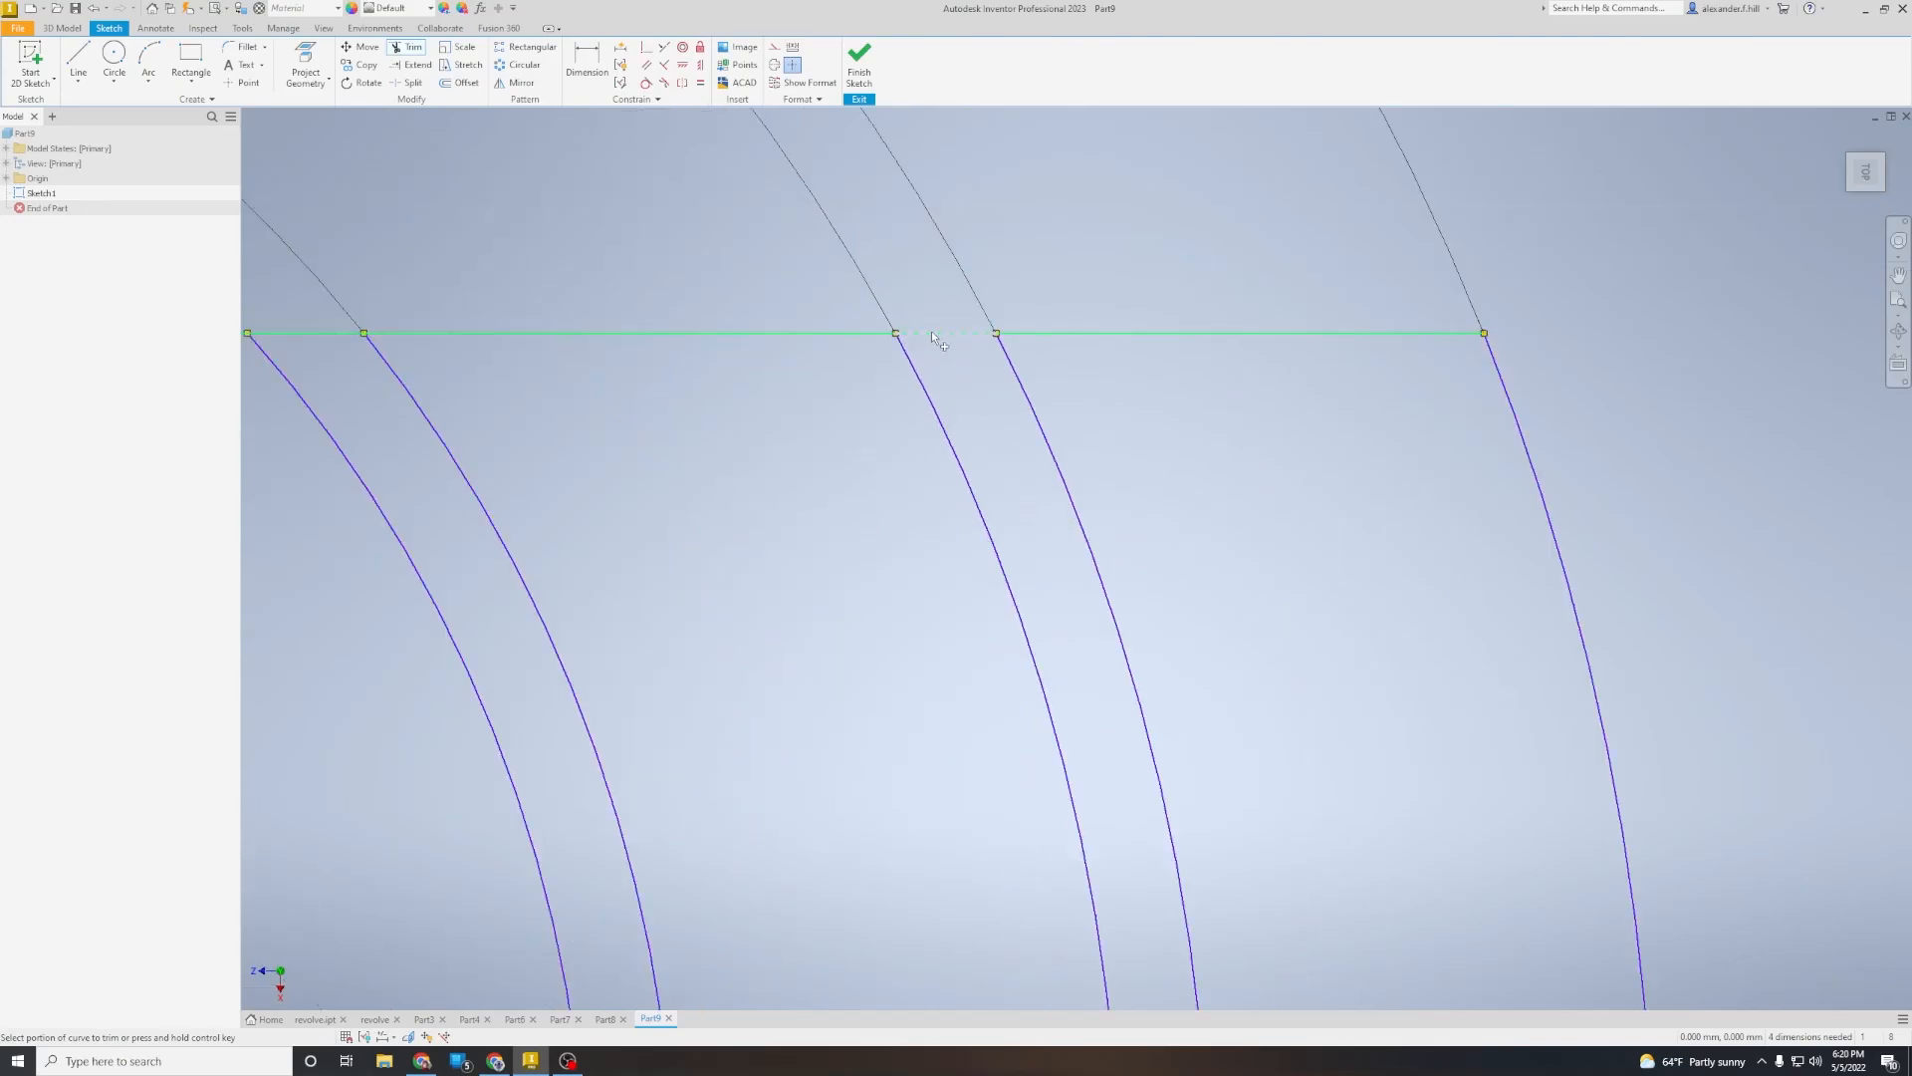
click(933, 334)
middle_drag(590, 415, 971, 421)
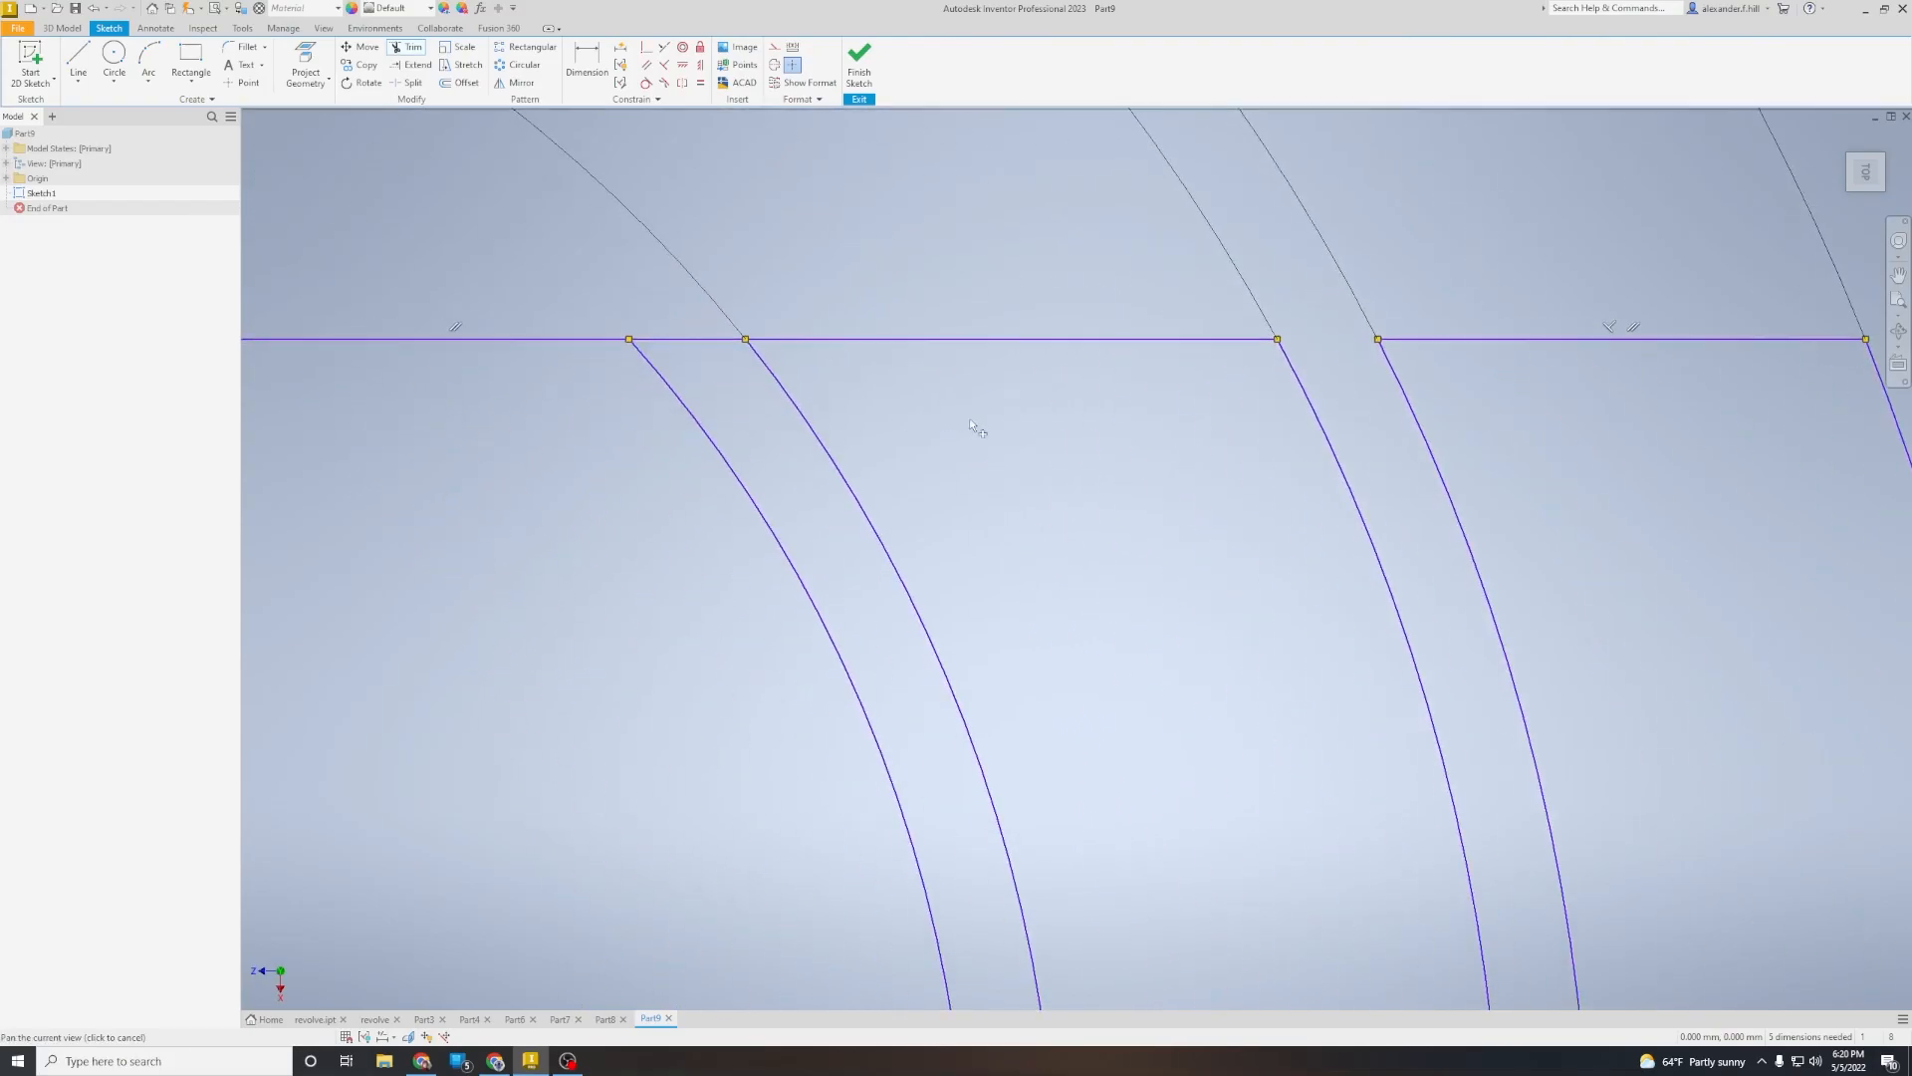
click(695, 337)
middle_drag(1200, 827, 1155, 420)
middle_drag(1090, 891, 1093, 314)
middle_drag(1064, 927, 1184, 426)
click(782, 642)
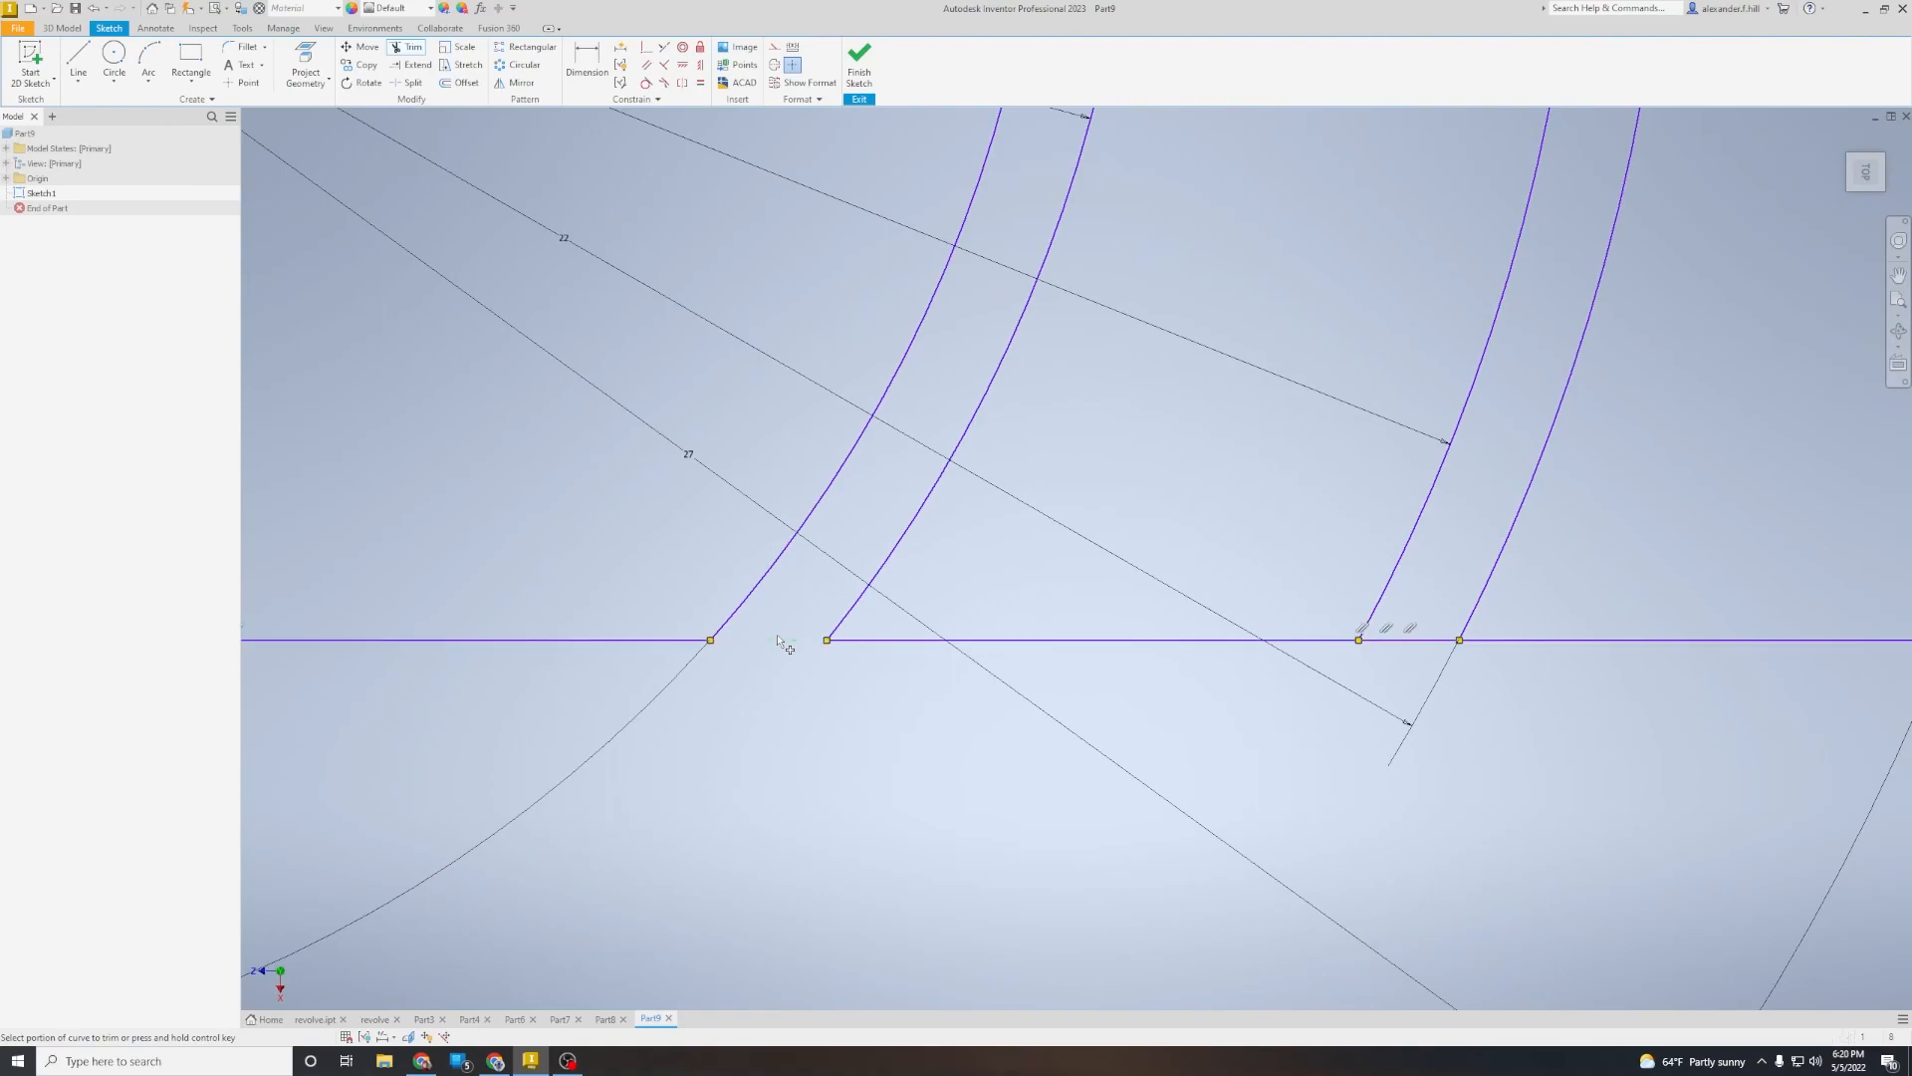
click(1415, 642)
scroll(1267, 835, down, 8)
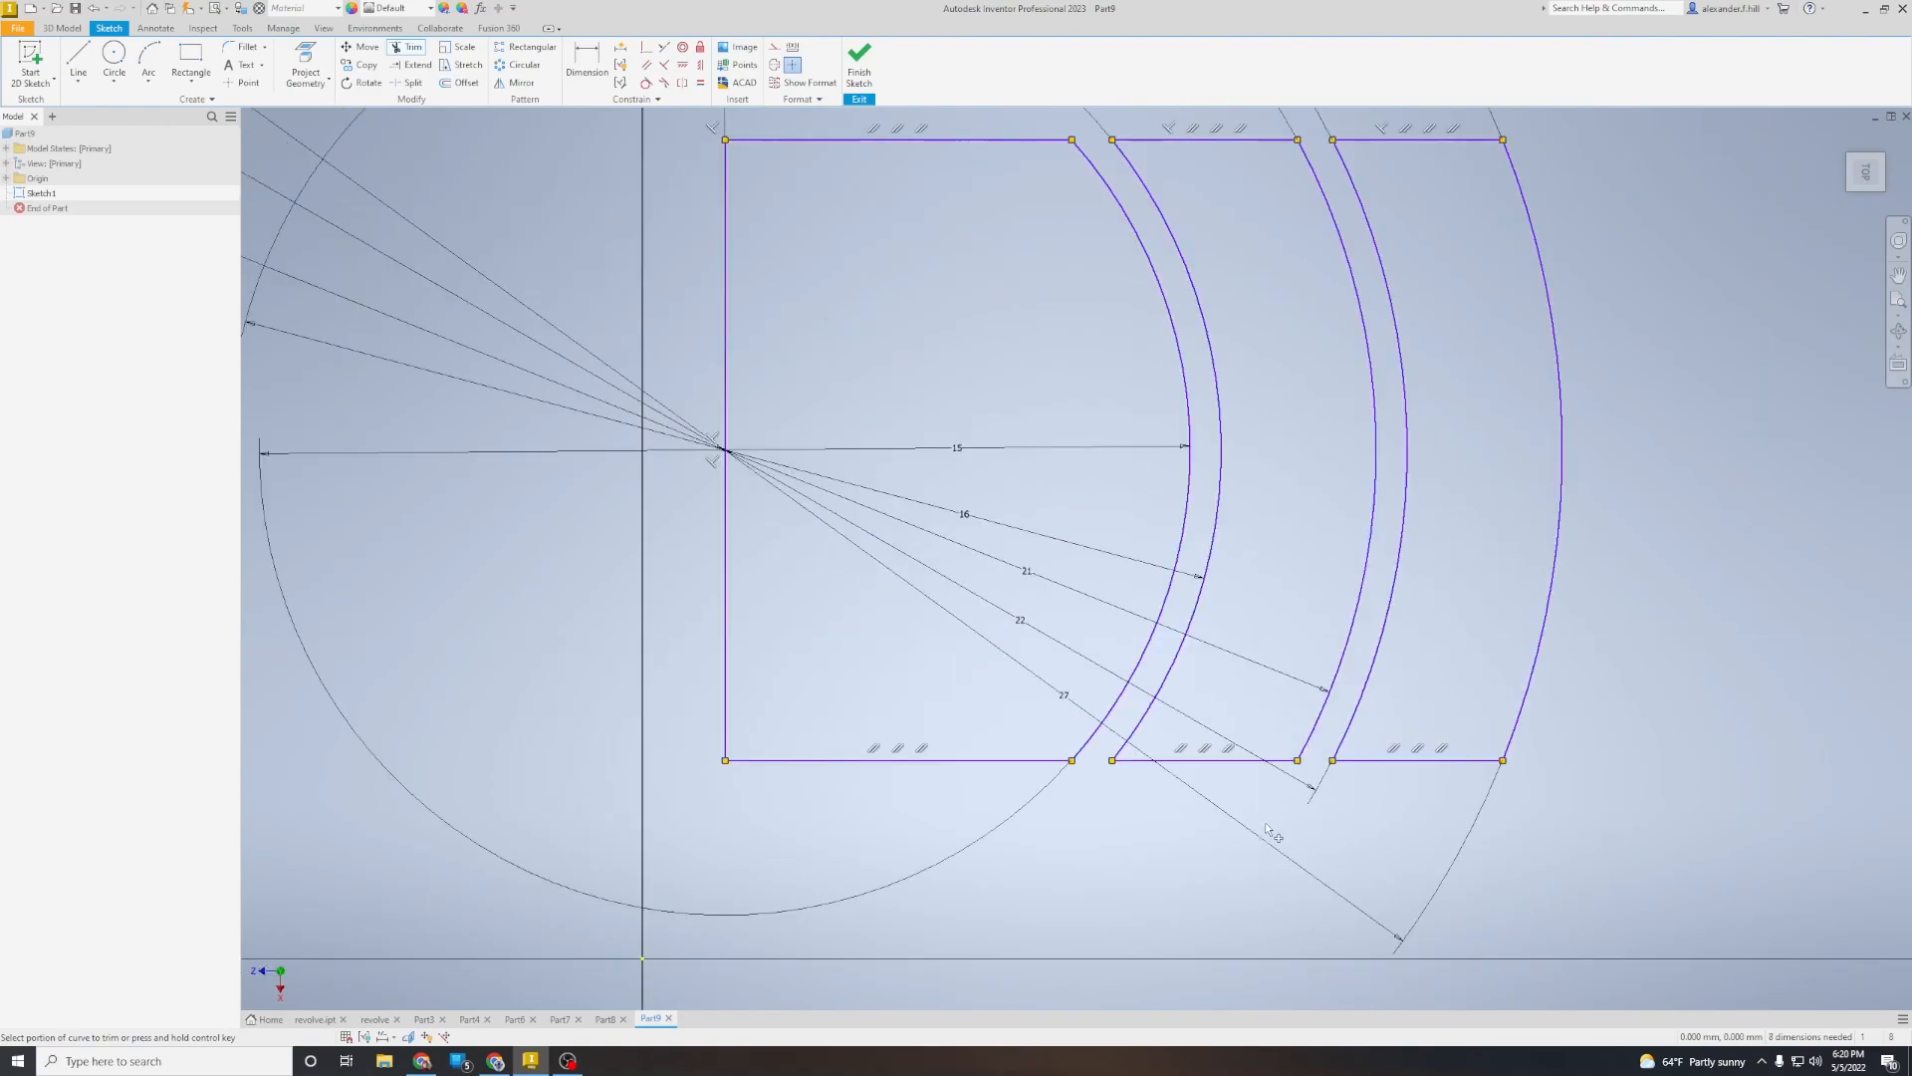
middle_drag(1474, 822, 1293, 804)
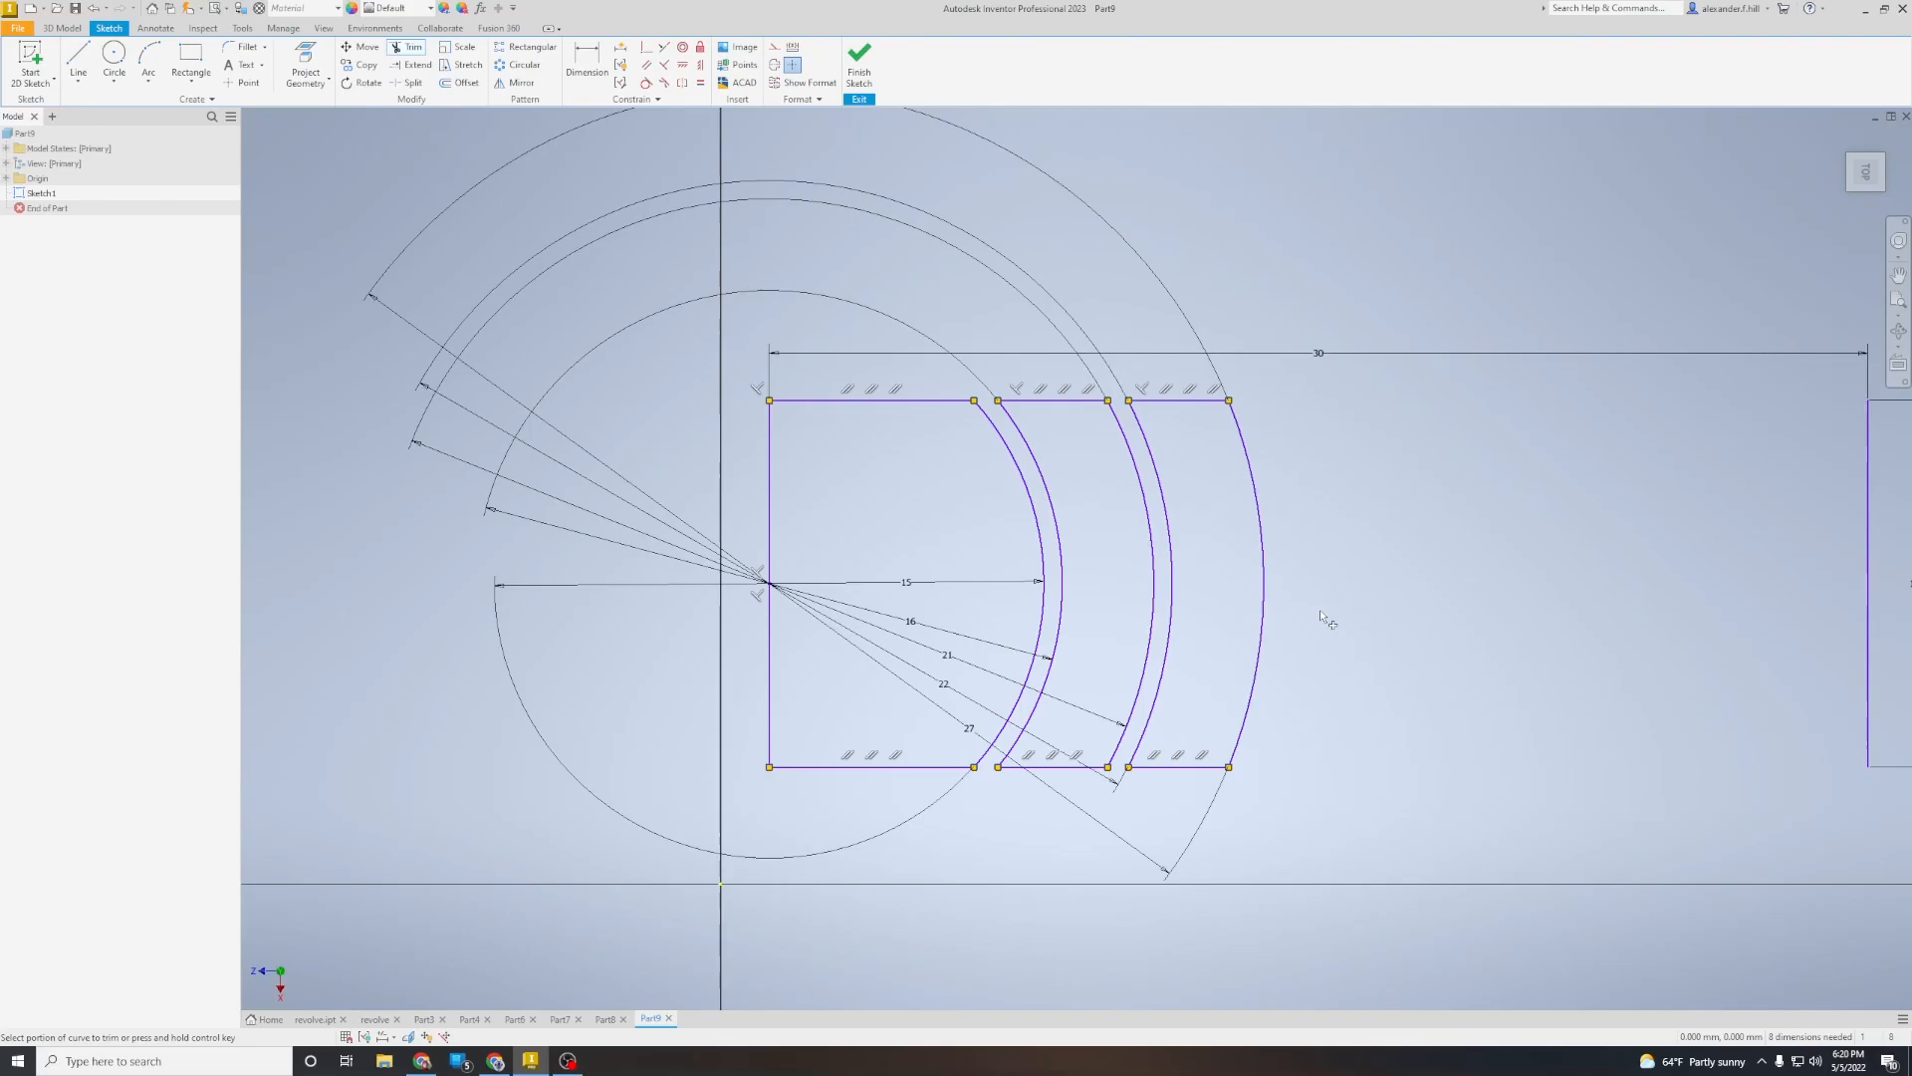
scroll(1319, 612, down, 3)
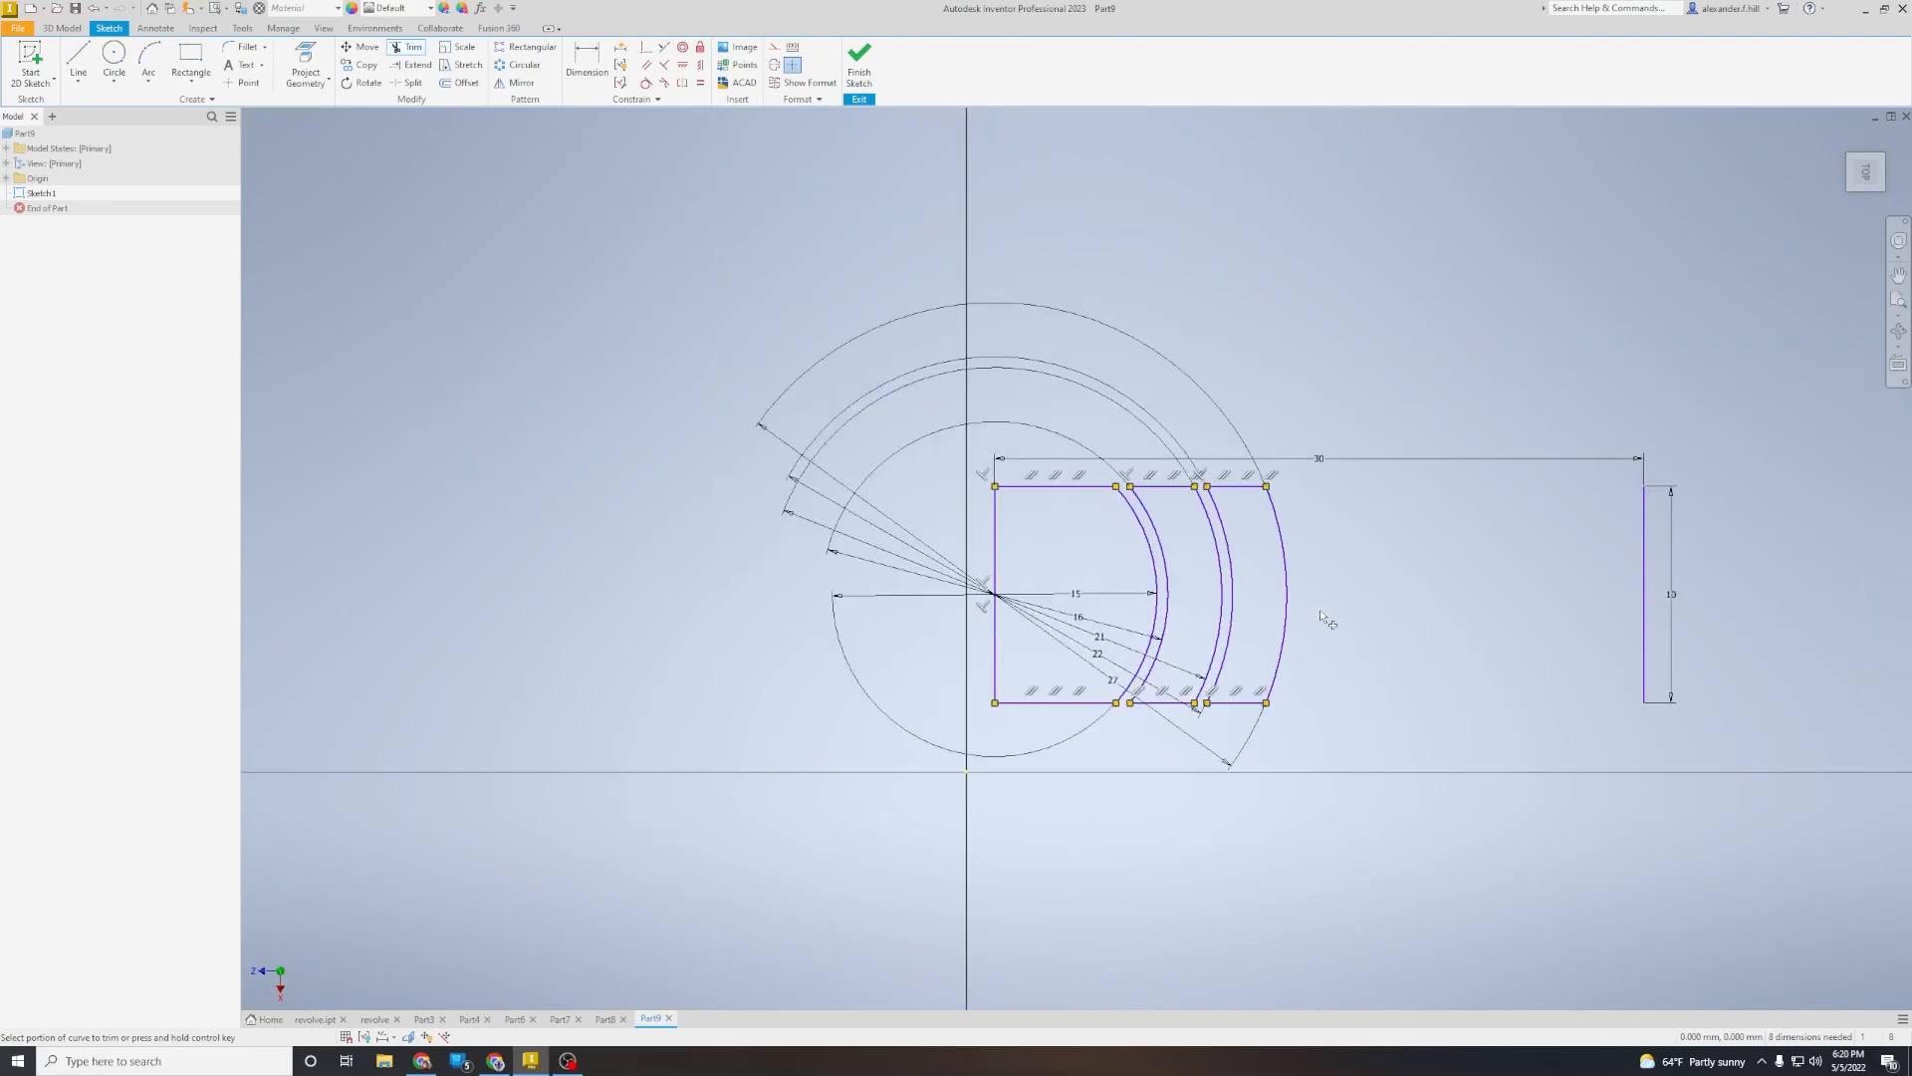
Step: Finish the sketch and revolve the three closed profiles a full 360 degrees about the straight left edge
click(859, 76)
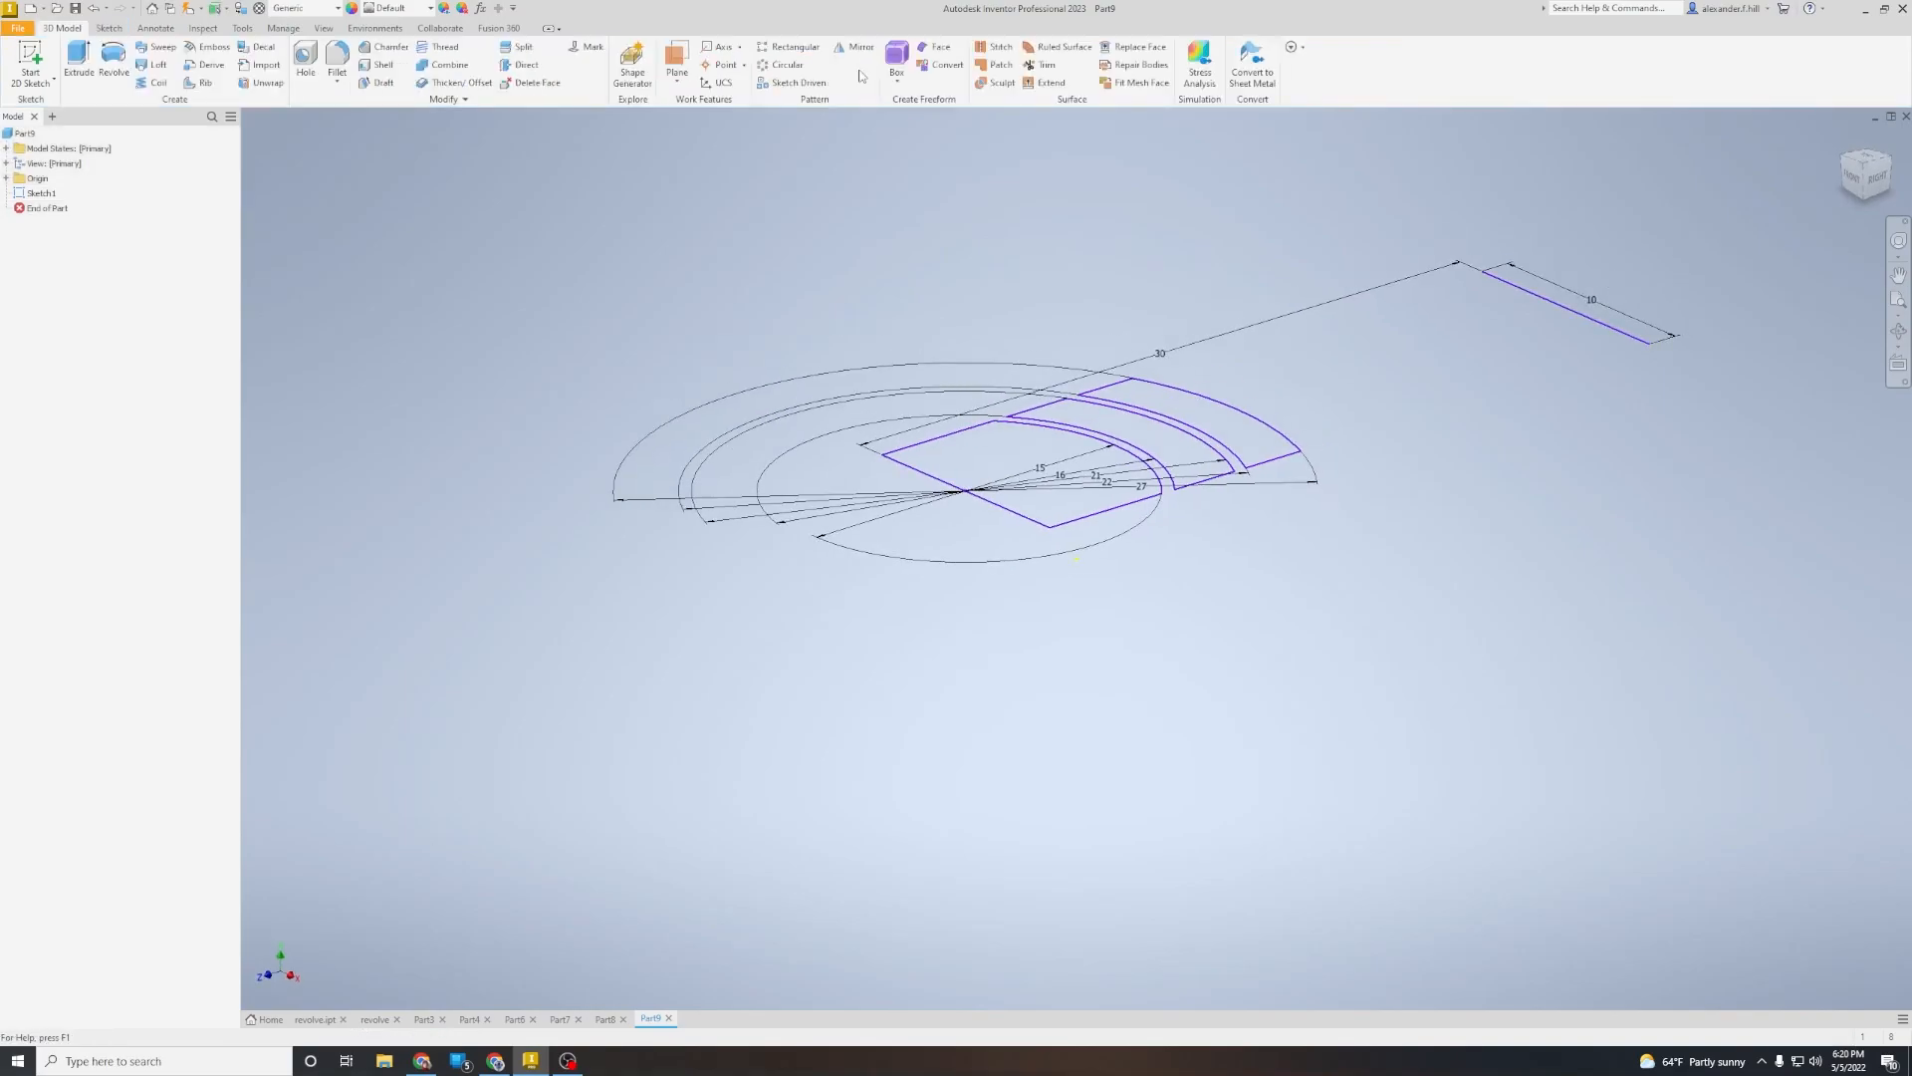
click(112, 58)
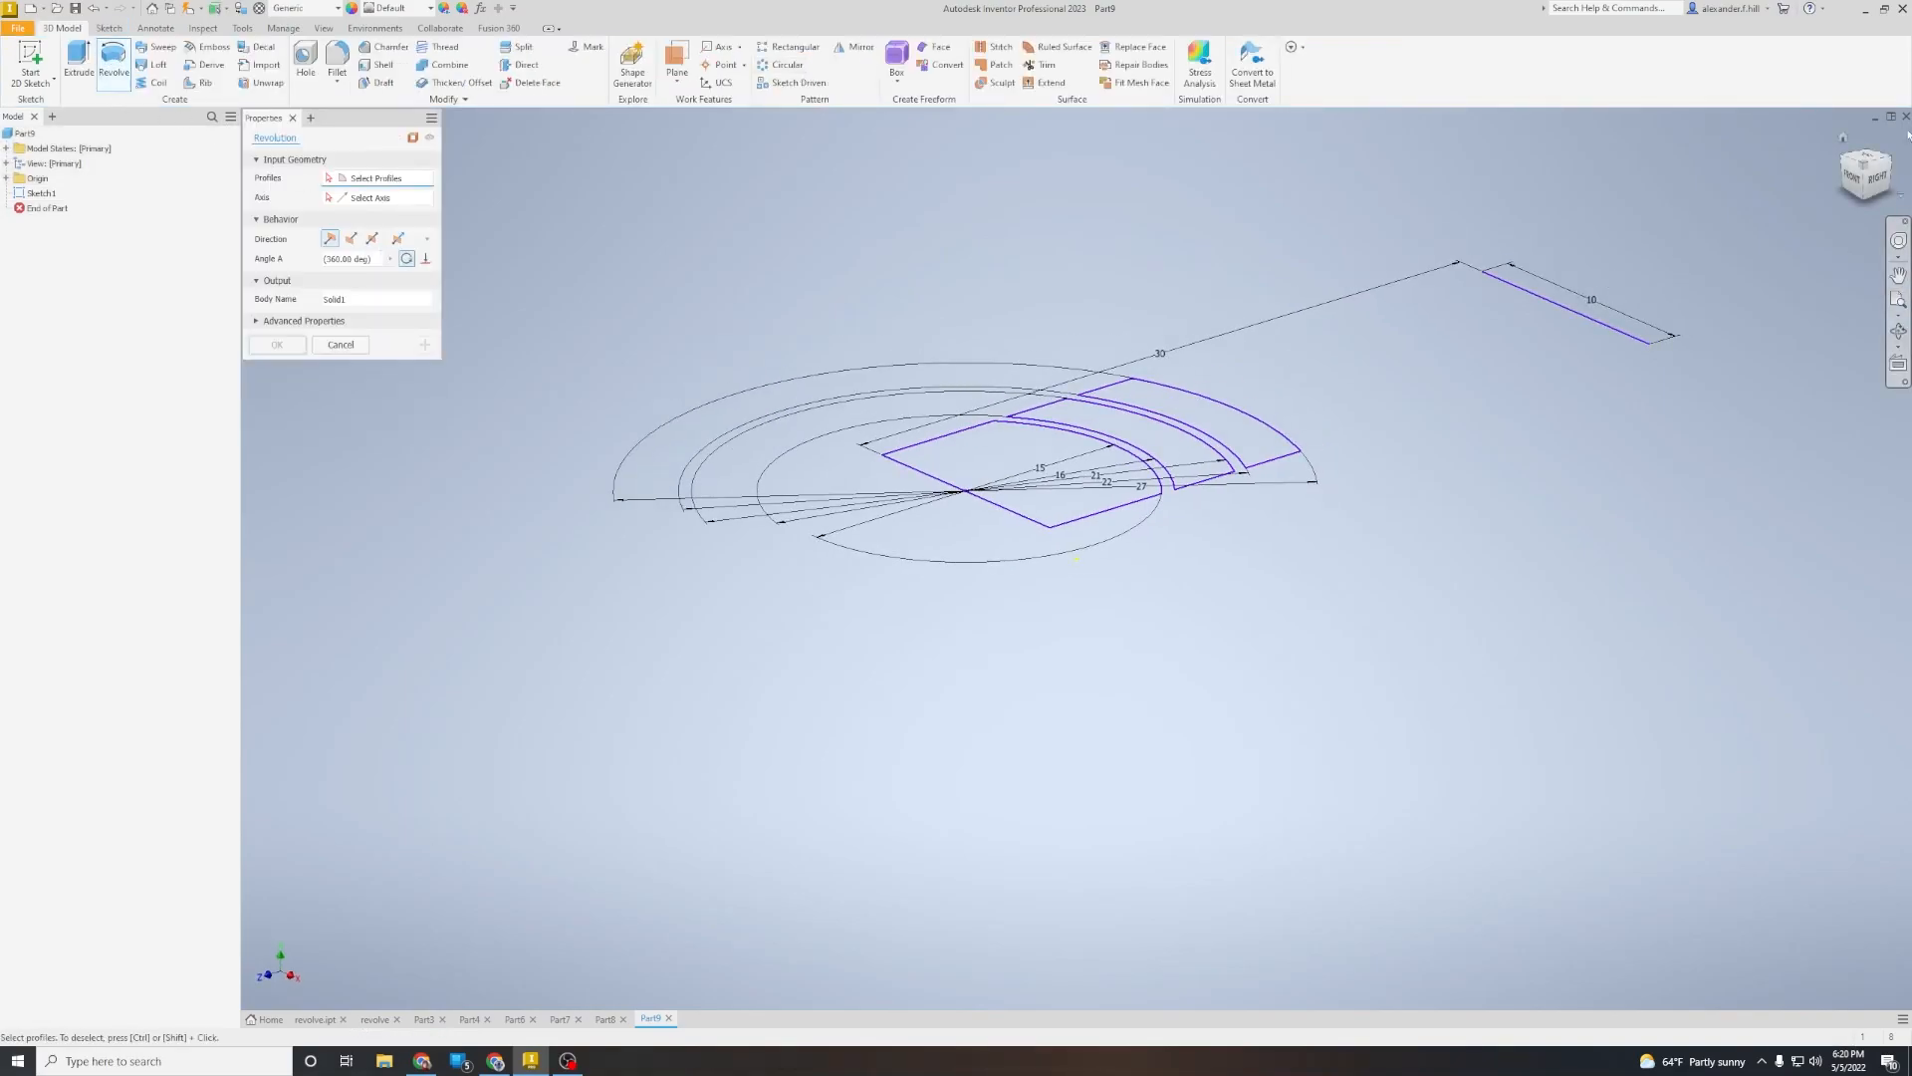
drag(1856, 159, 1848, 211)
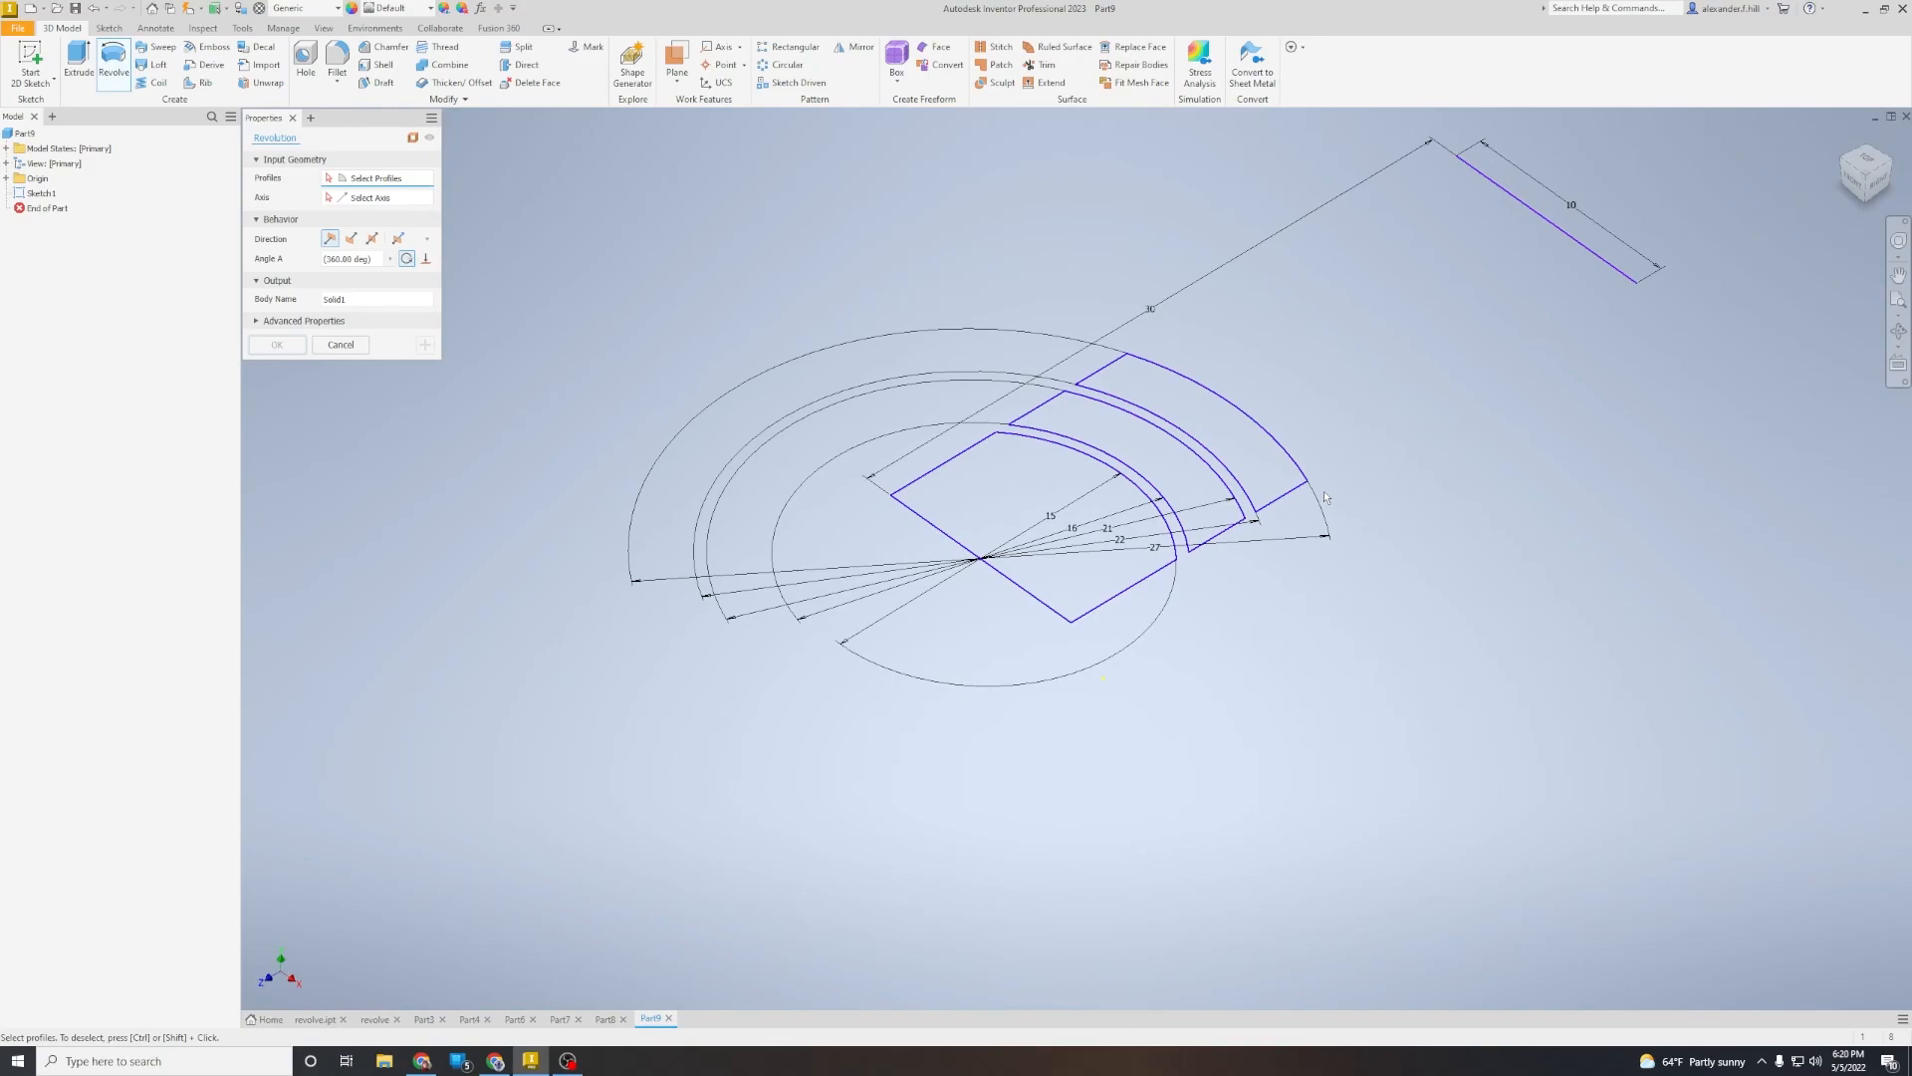
click(1026, 486)
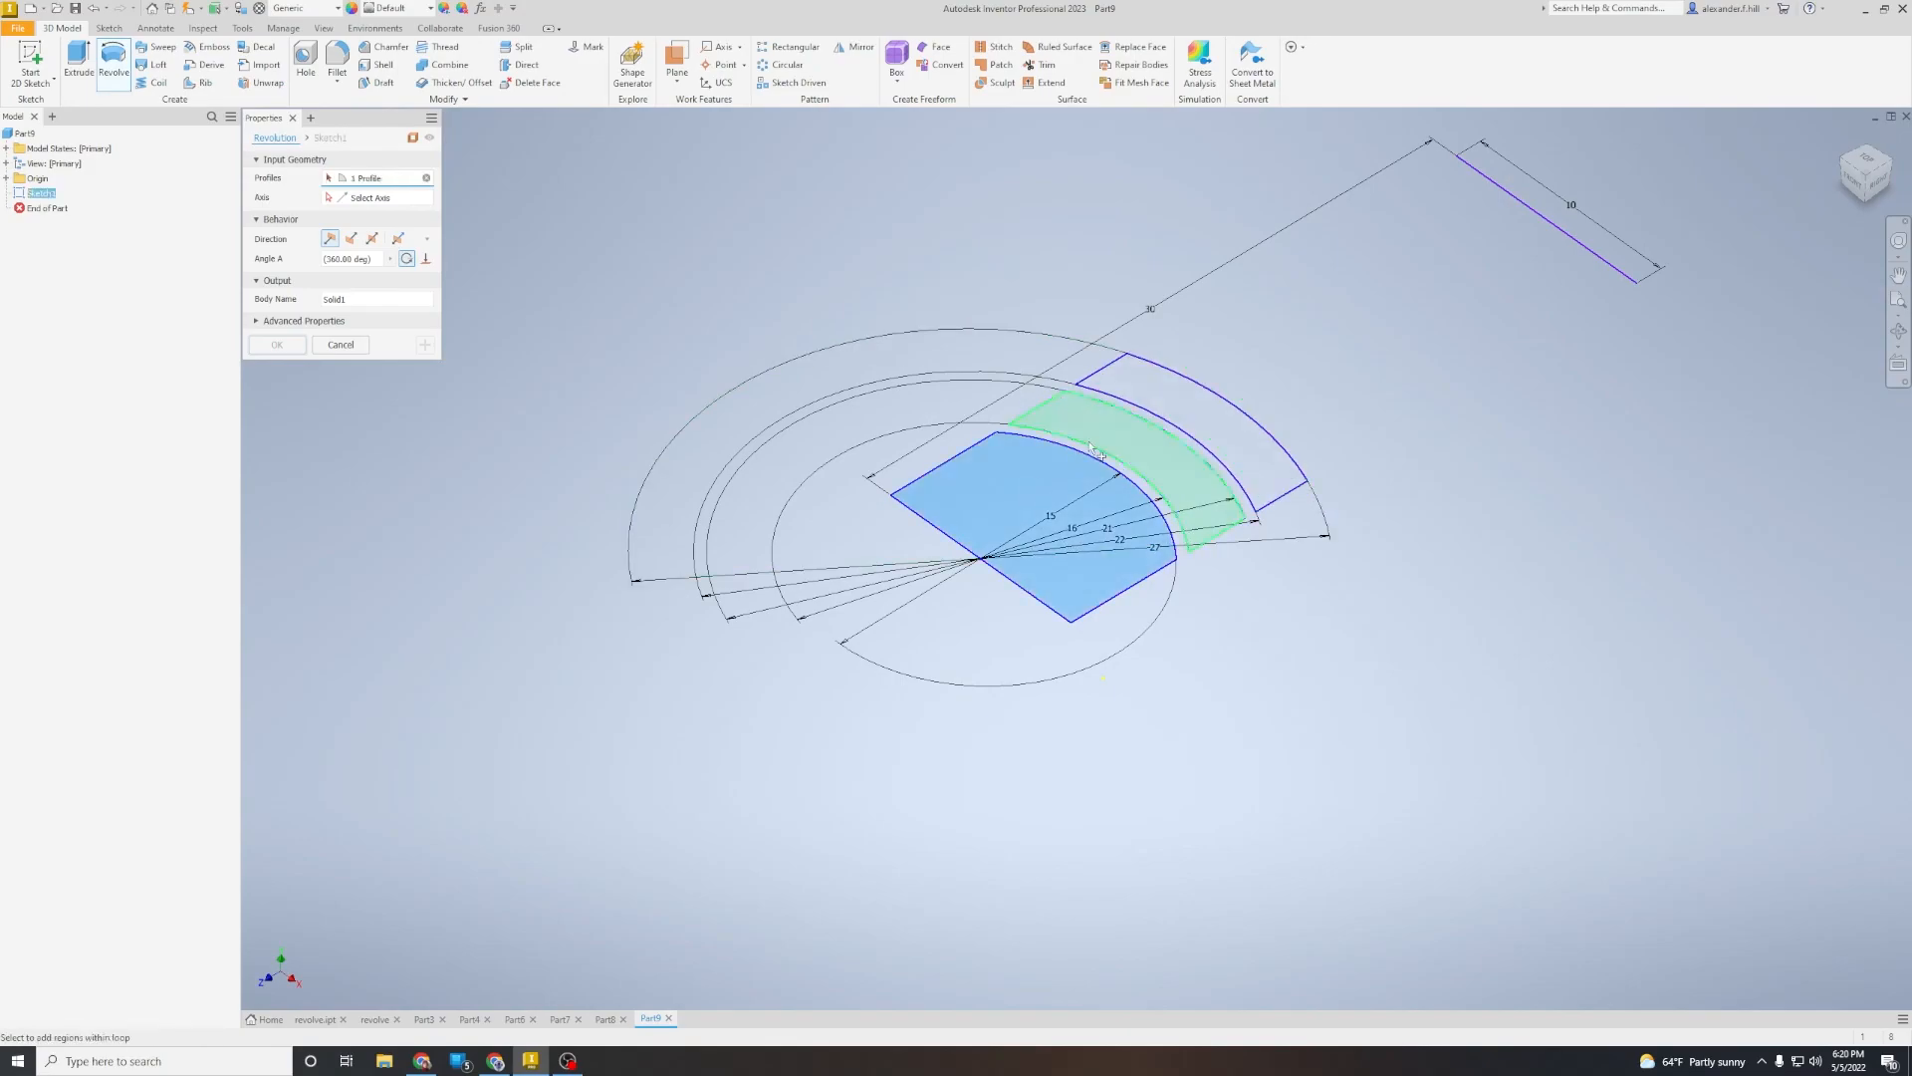
click(1117, 421)
click(1162, 409)
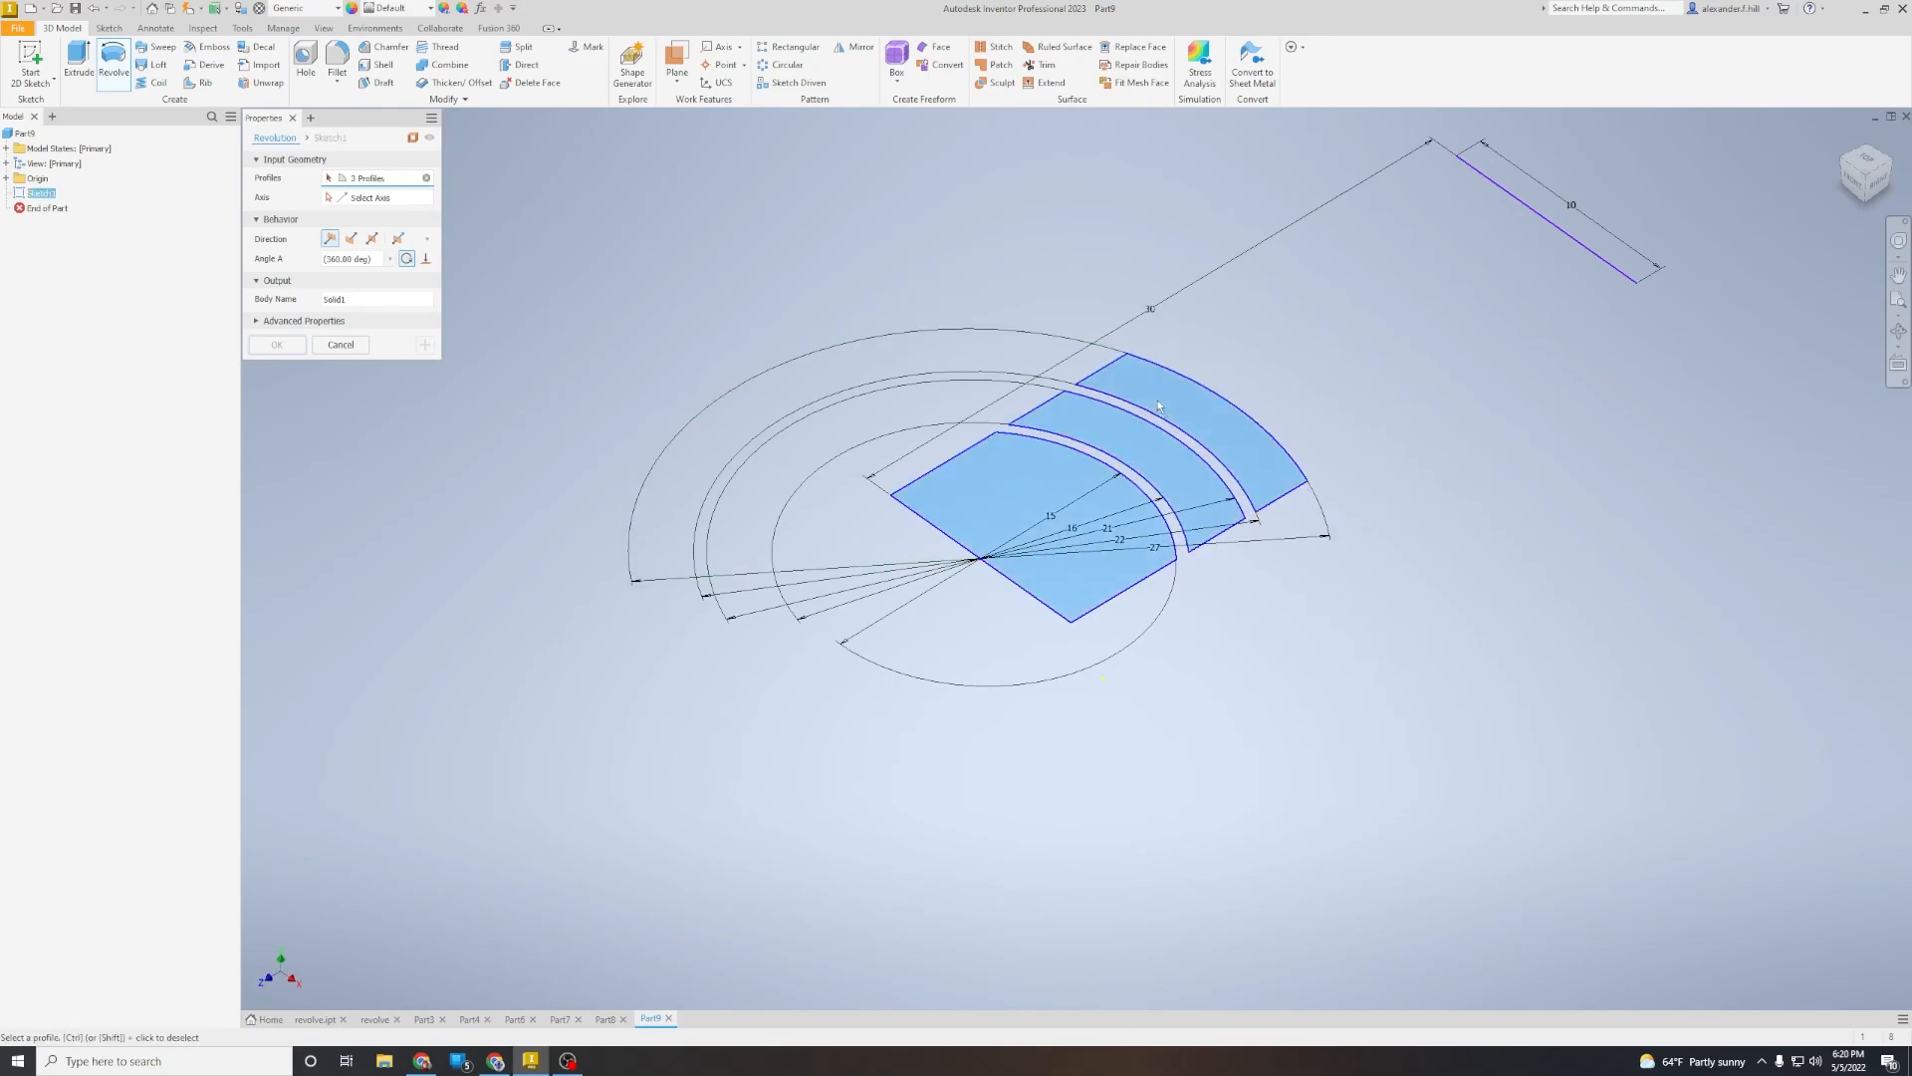
shift+middle_drag(1122, 405, 1203, 239)
click(366, 199)
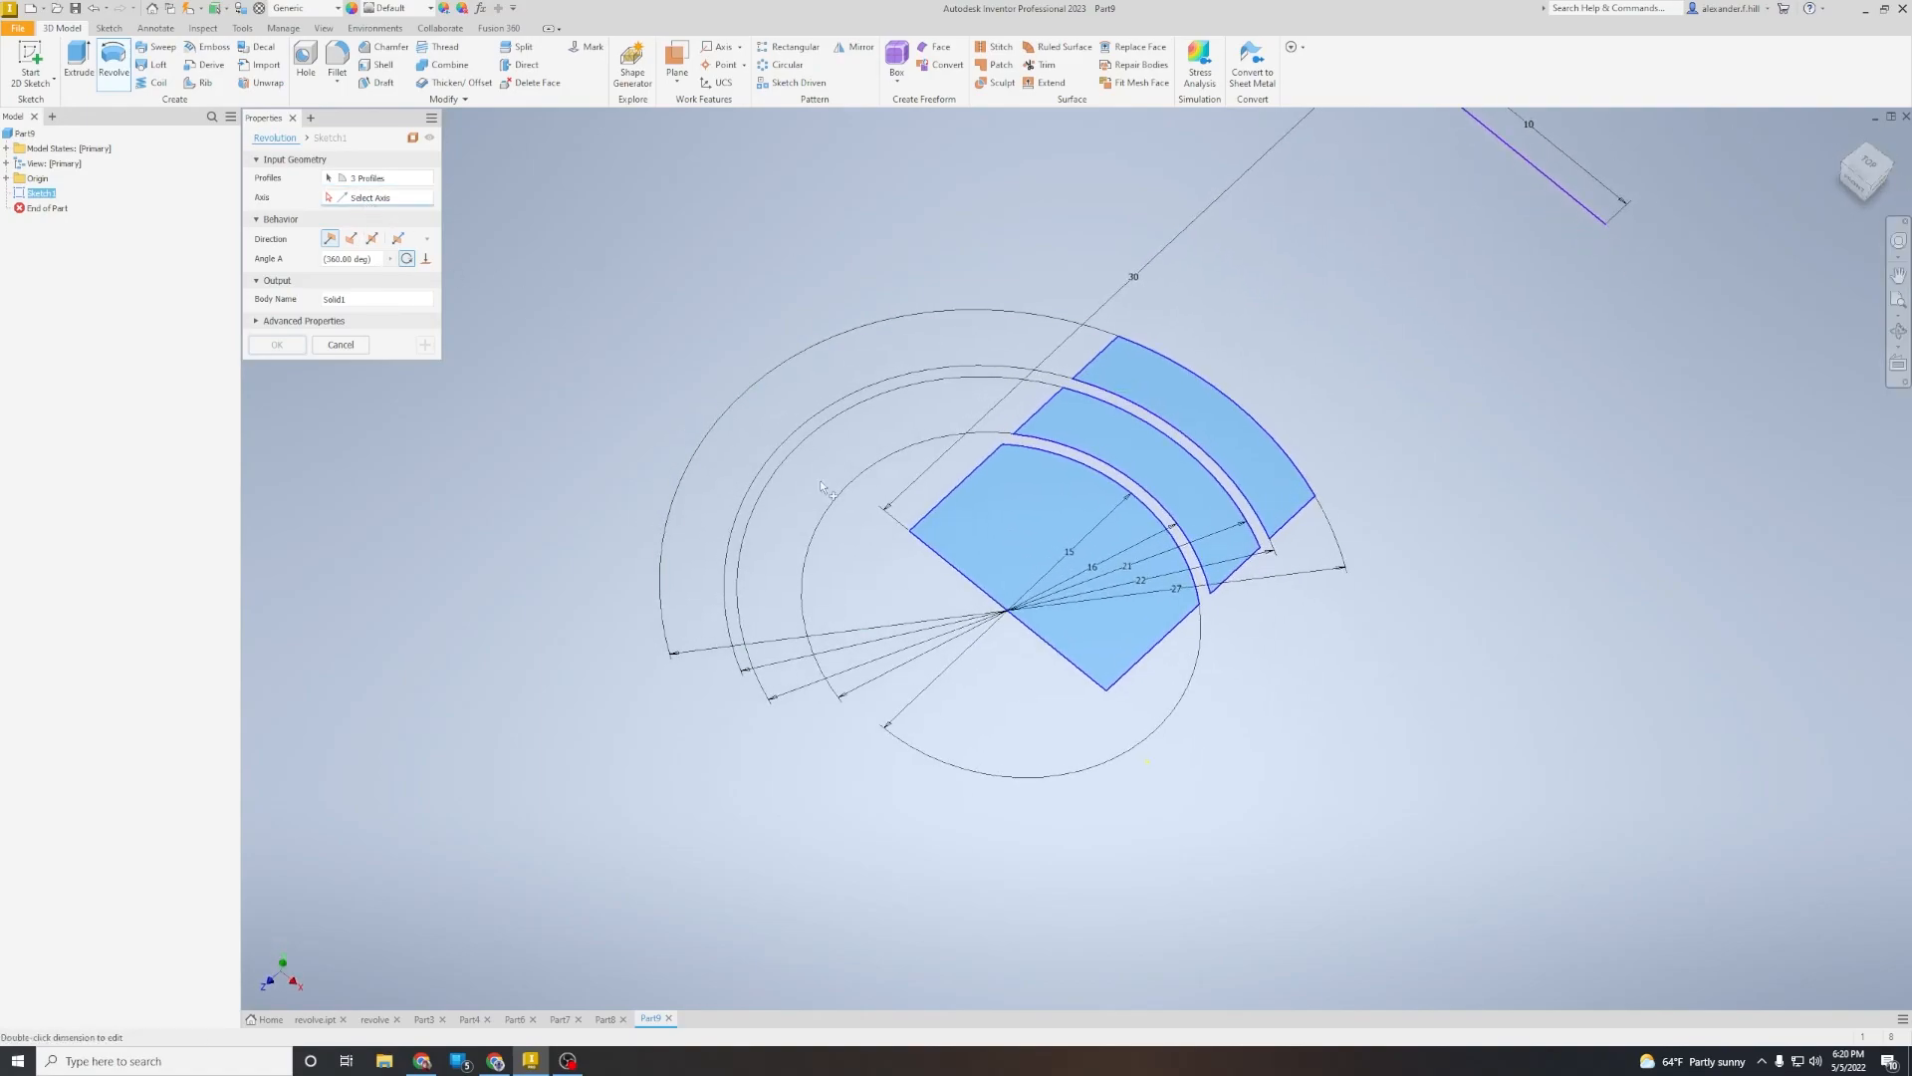
click(953, 570)
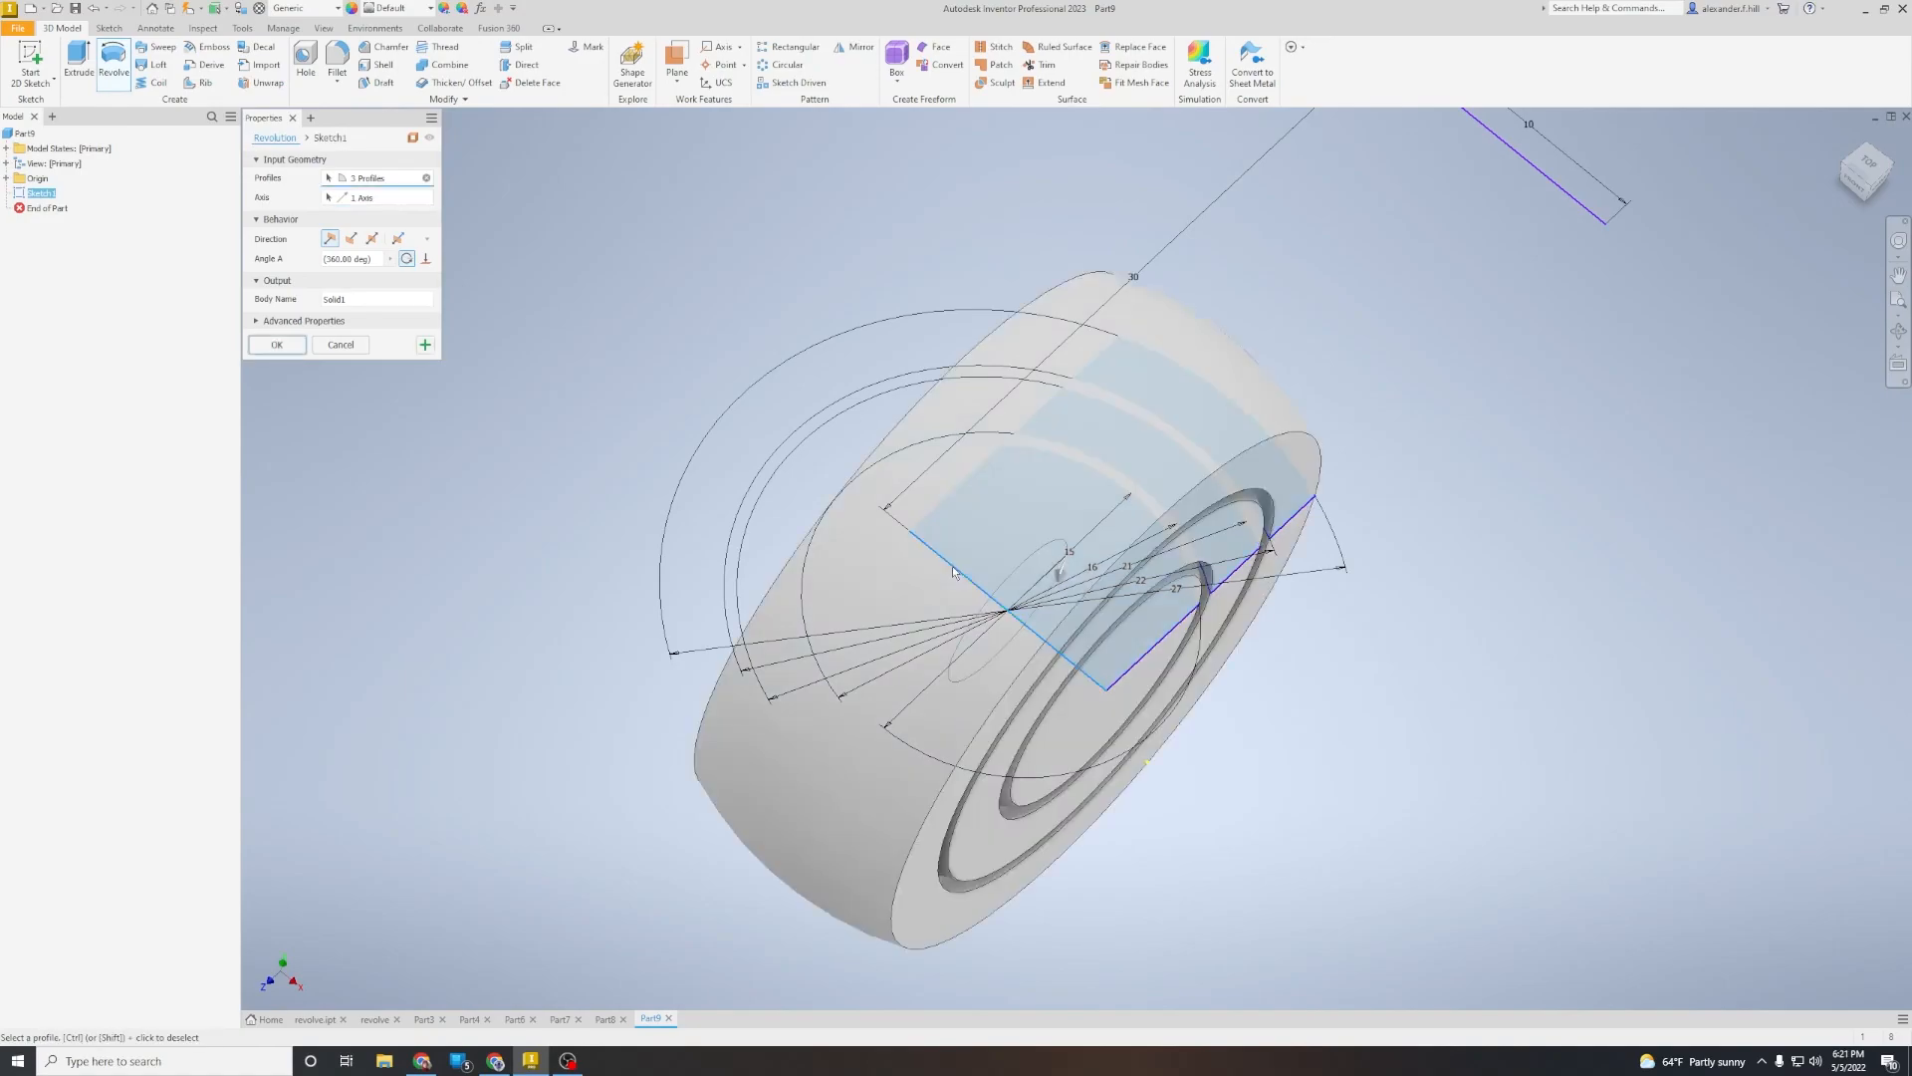
shift+middle_drag(1106, 427, 1106, 431)
click(279, 346)
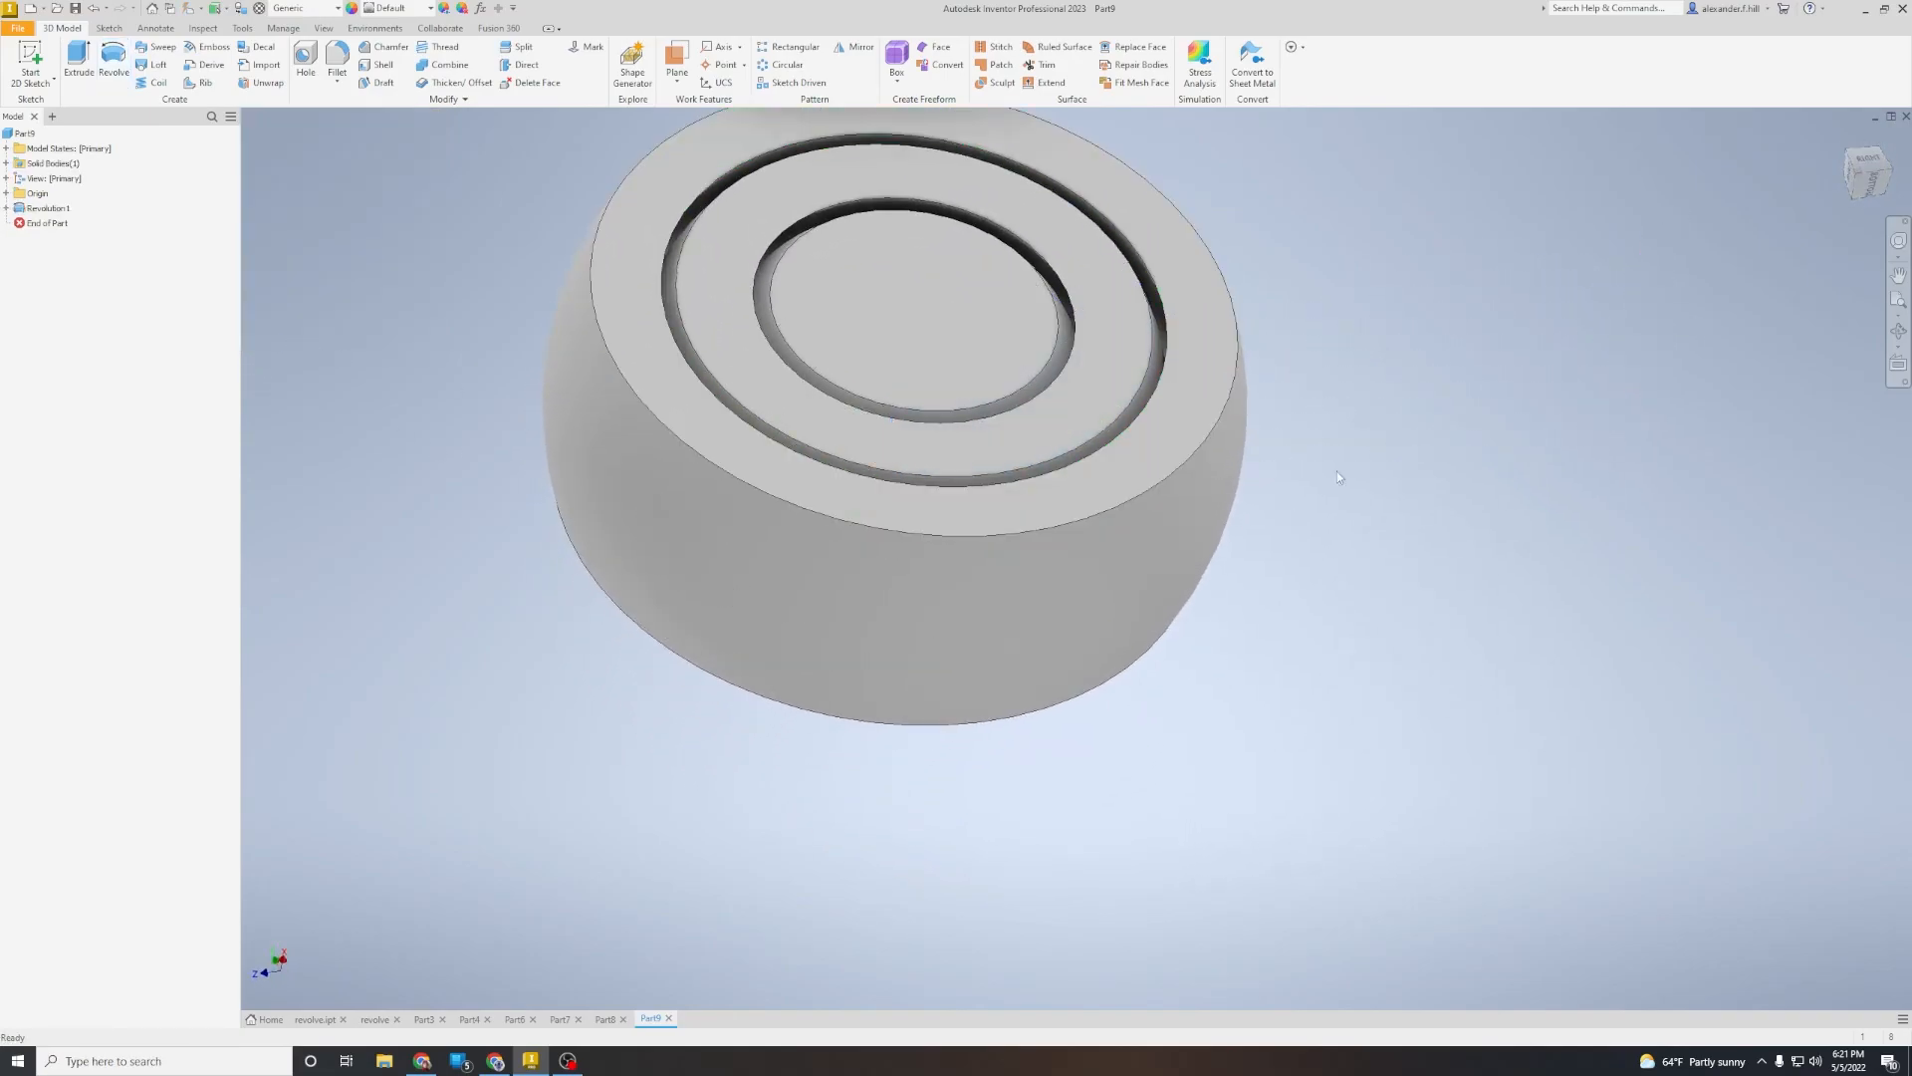
Step: Inspect the grooved revolved solid, and look over the chess pawn in Part3 and the ridged disc in Part4
shift+middle_drag(894, 404, 894, 405)
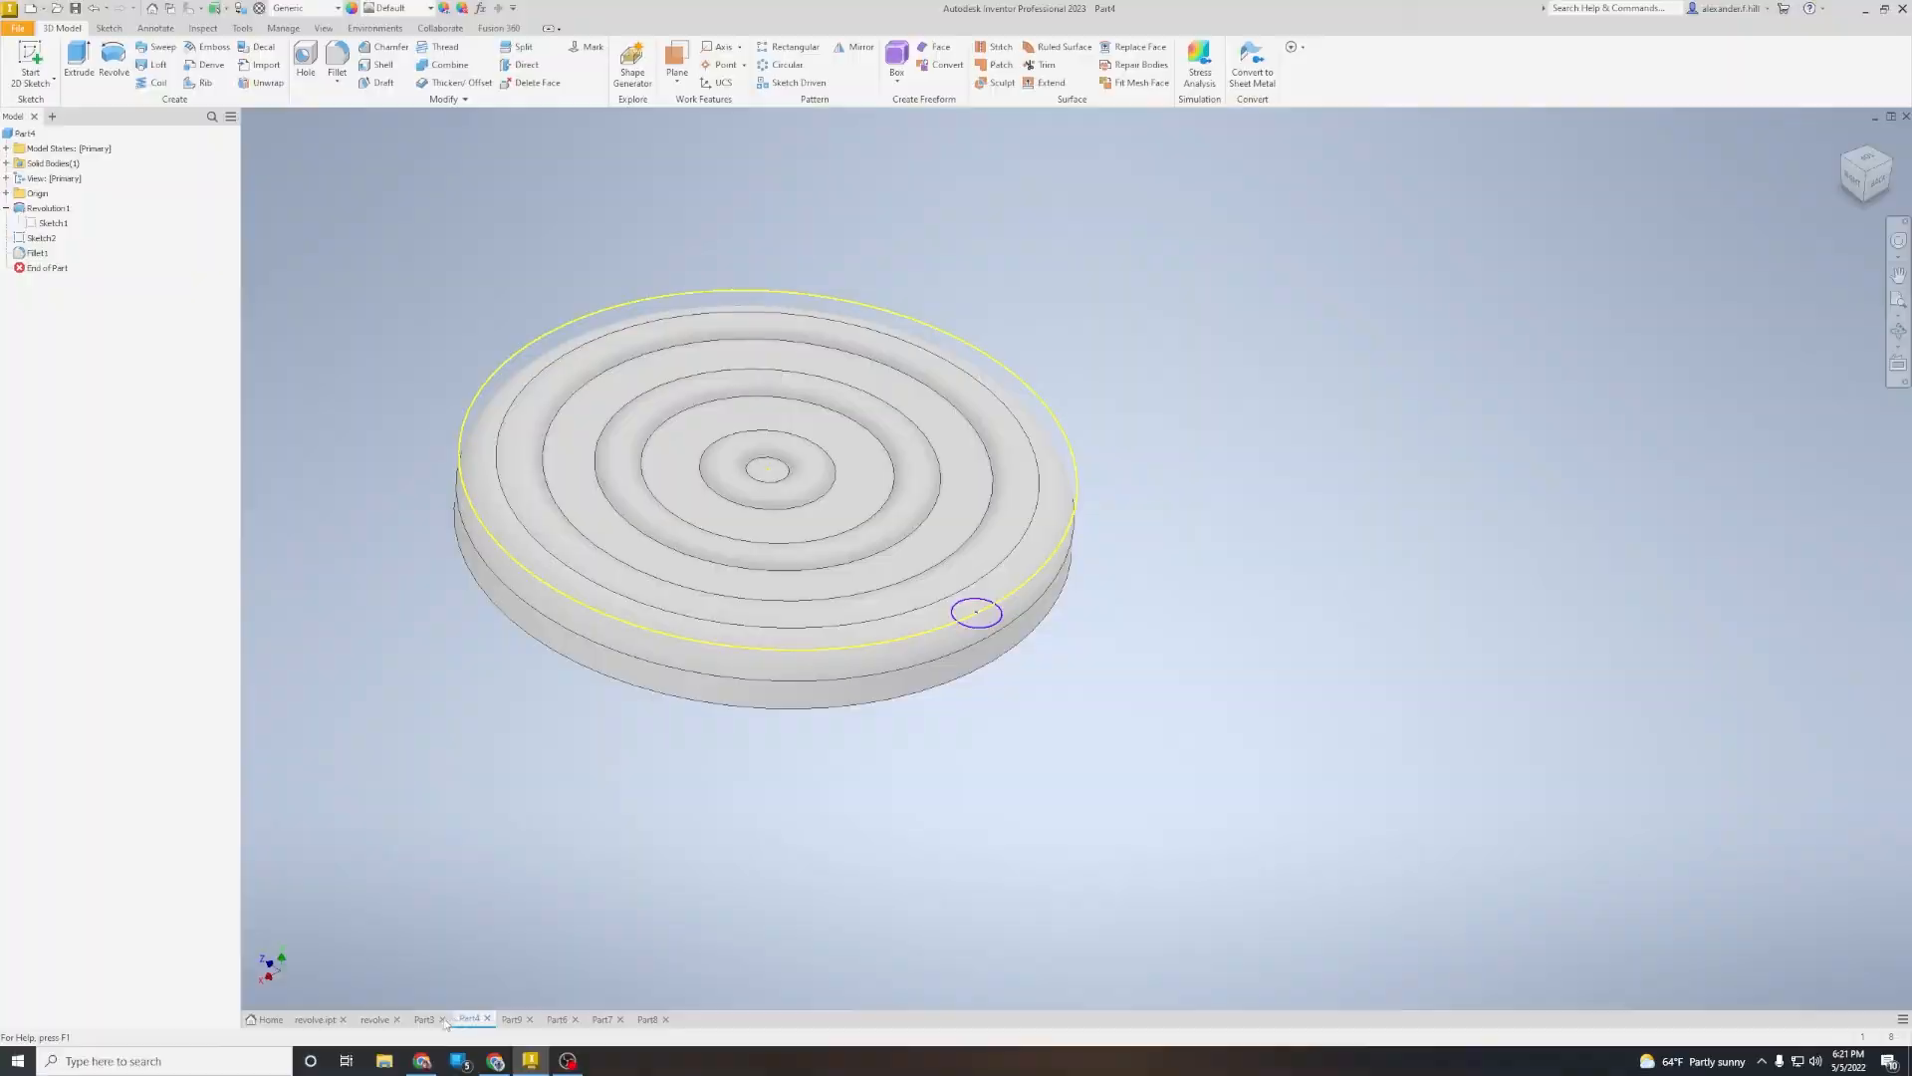
click(434, 1020)
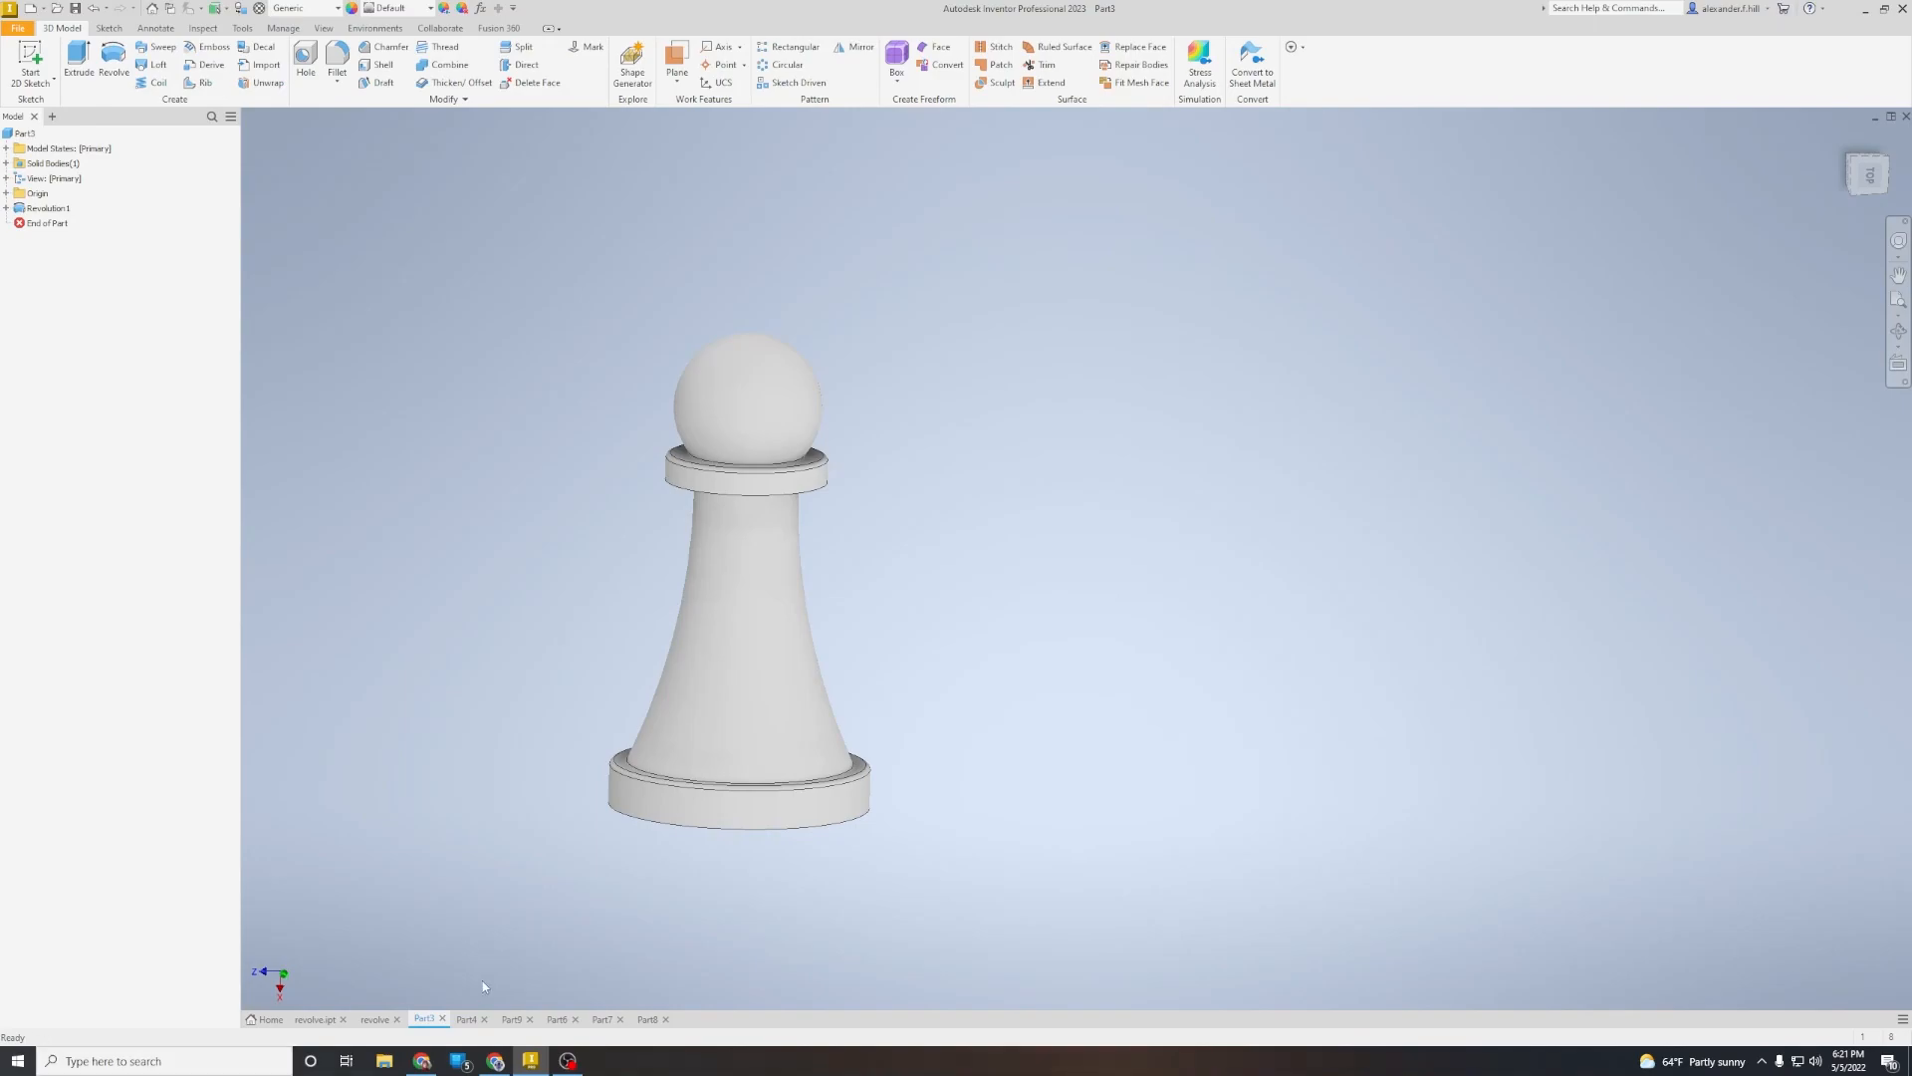
click(467, 1019)
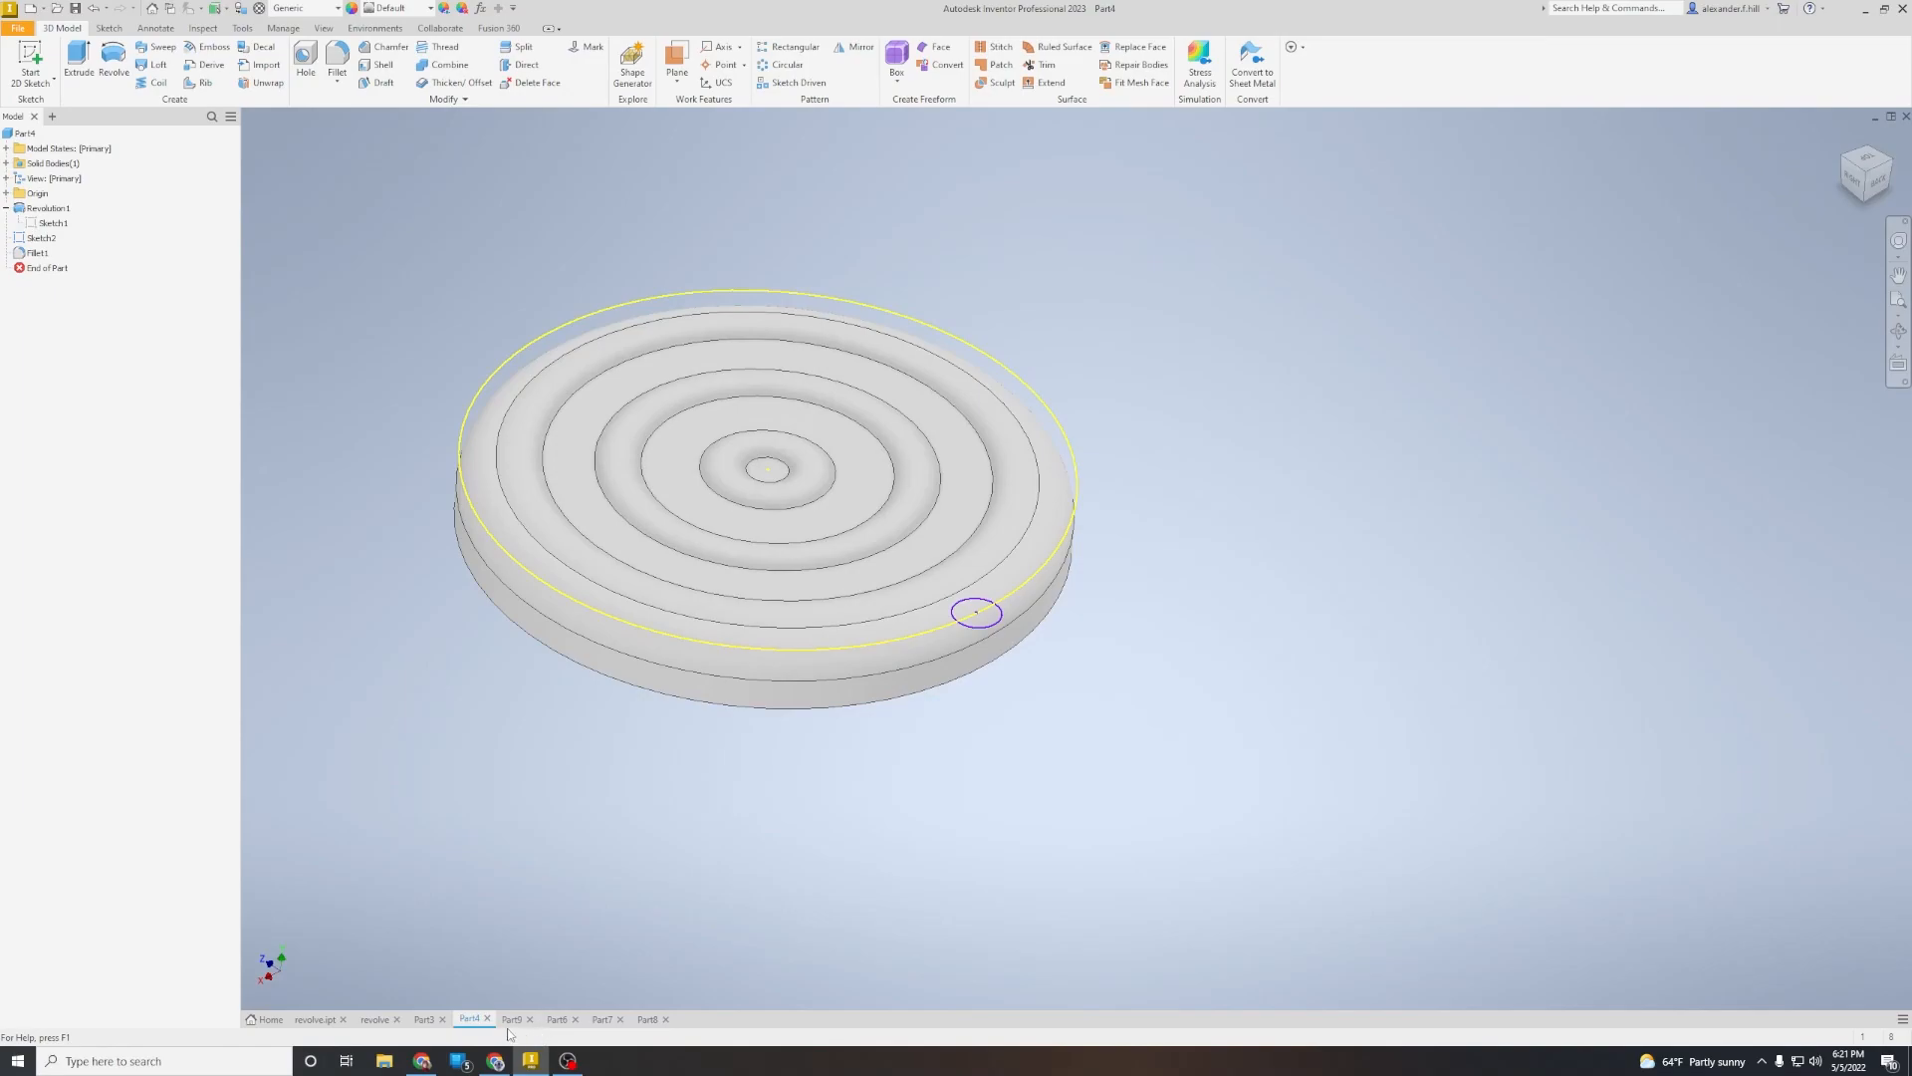